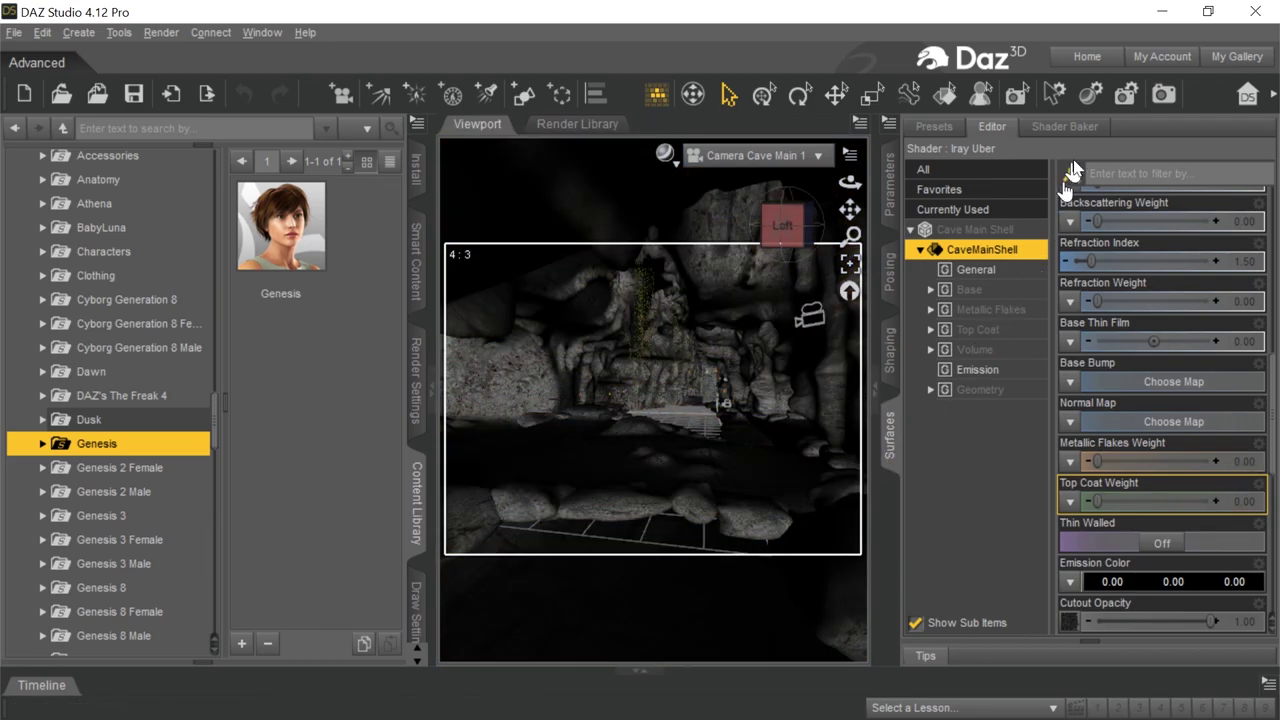
Switch to iClone and add the Deep Flow water template to the cave scene.
{"action": "scroll", "coordinate": [1068, 190], "scroll_direction": "up", "scroll_amount": 1}
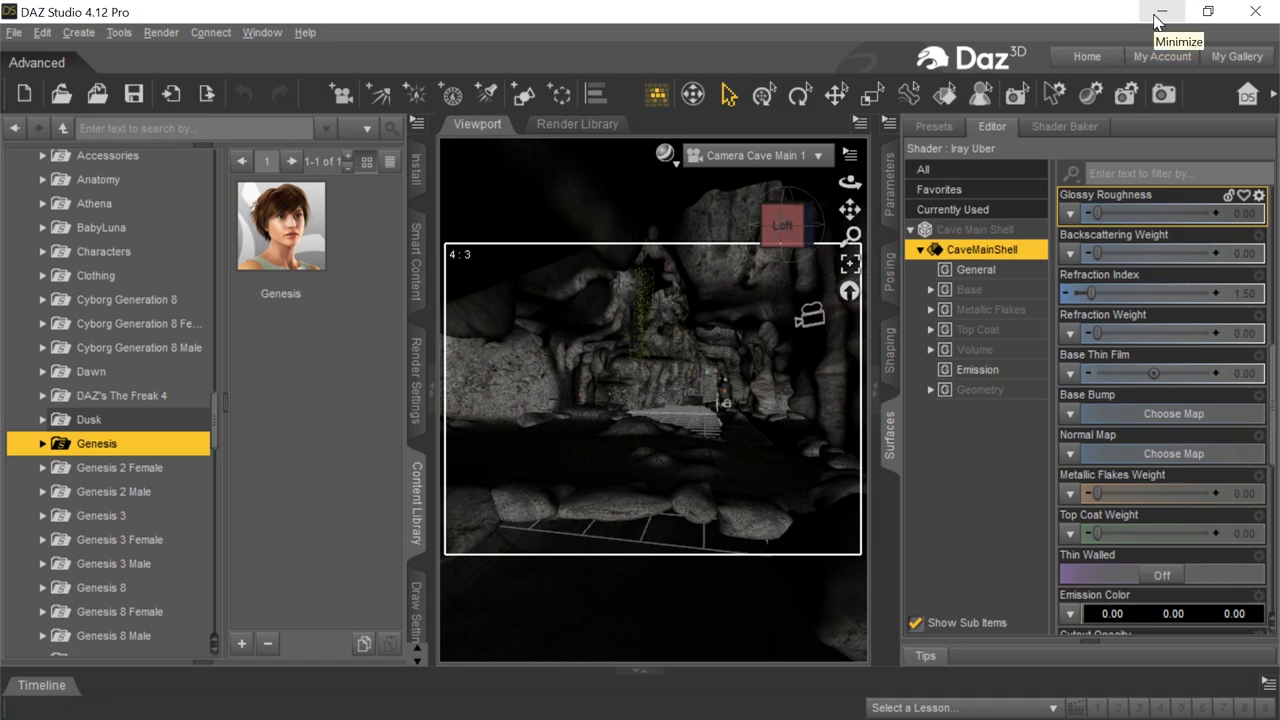
{"action": "left_click", "coordinate": [1160, 12]}
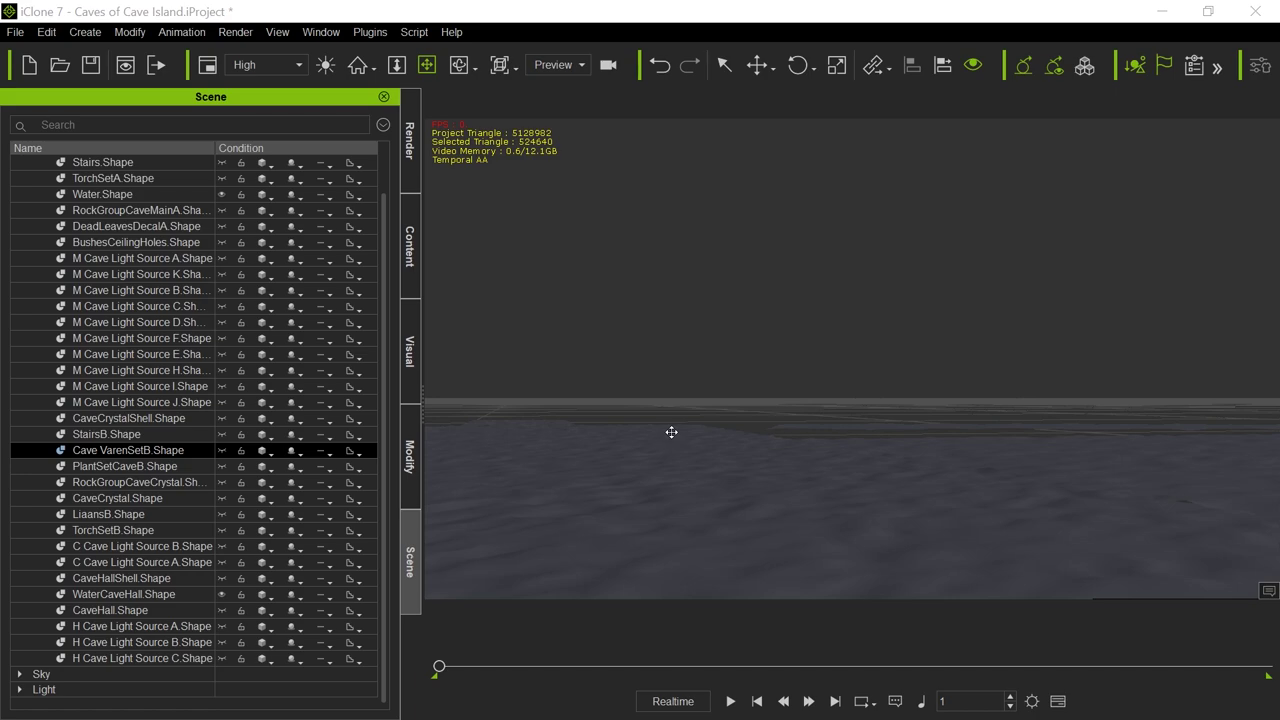
{"action": "middle_click_drag", "start_coordinate": [797, 383], "coordinate": [680, 443]}
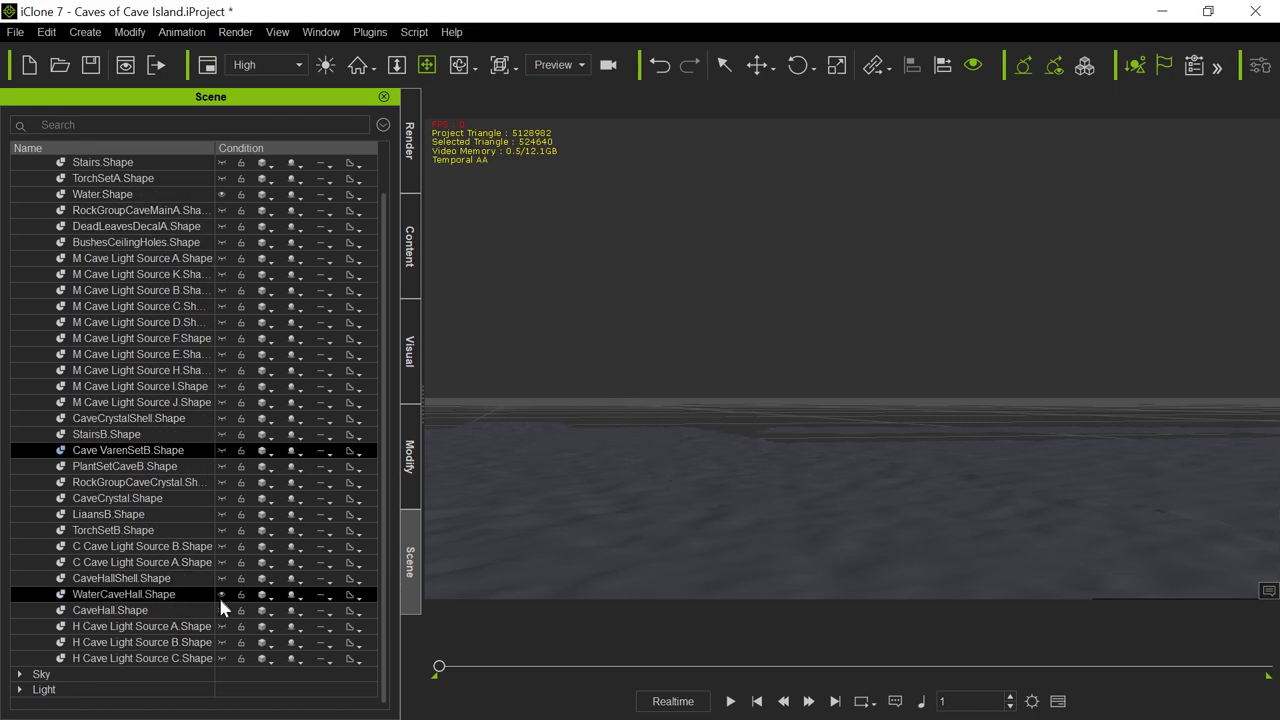
{"action": "scroll", "coordinate": [163, 251], "scroll_direction": "up", "scroll_amount": 1}
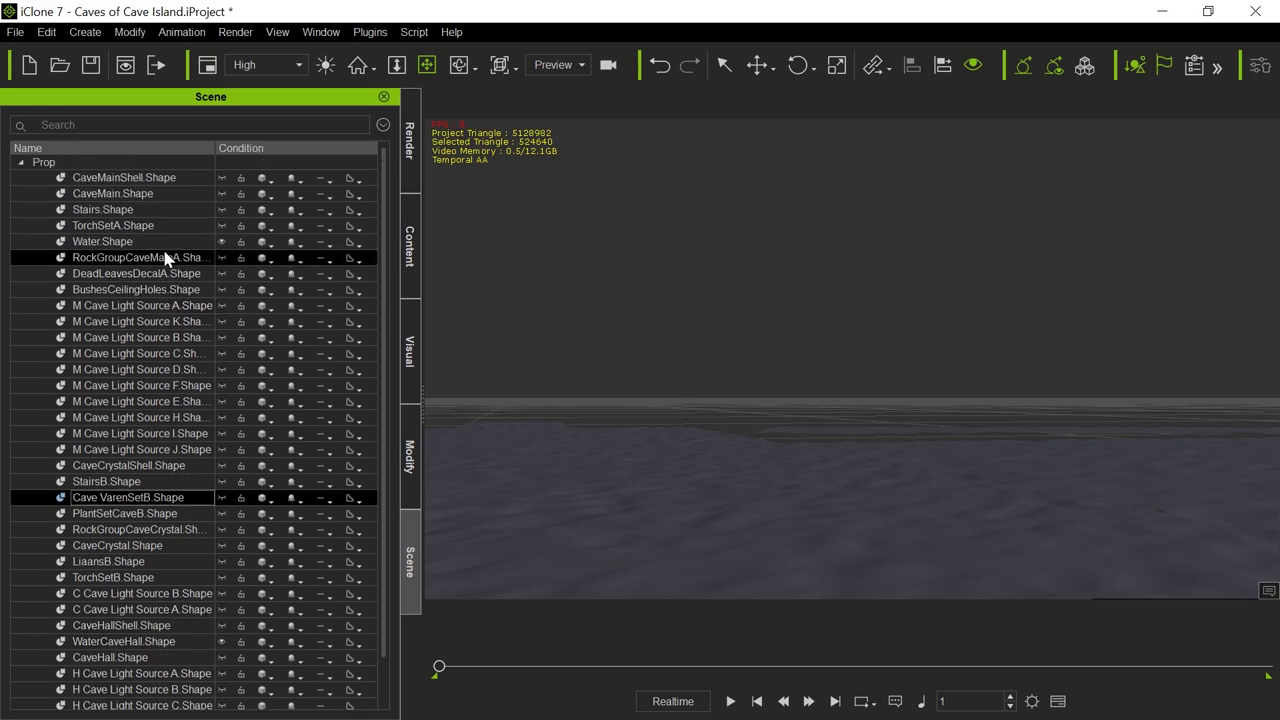
{"action": "mouse_move", "coordinate": [694, 491]}
{"action": "middle_mouse_down"}
{"action": "mouse_move", "coordinate": [702, 470]}
{"action": "mouse_move", "coordinate": [711, 488]}
{"action": "middle_mouse_up"}
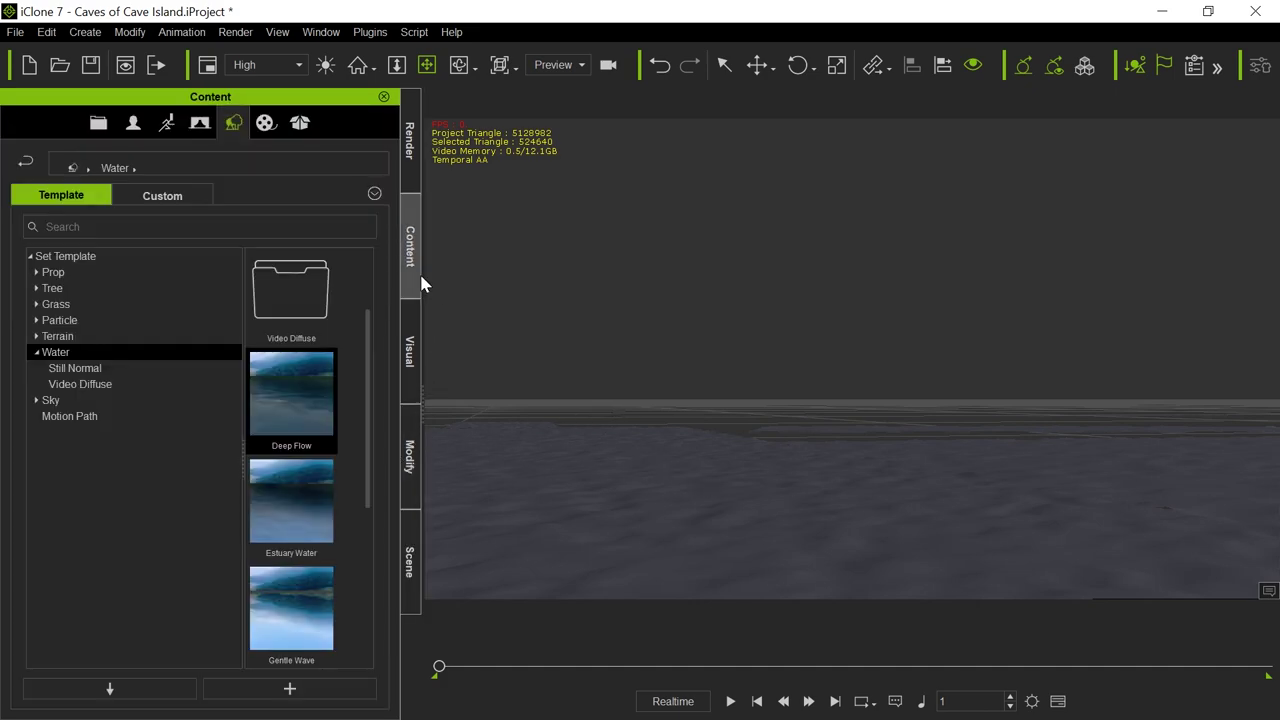
{"action": "double_click", "coordinate": [286, 410]}
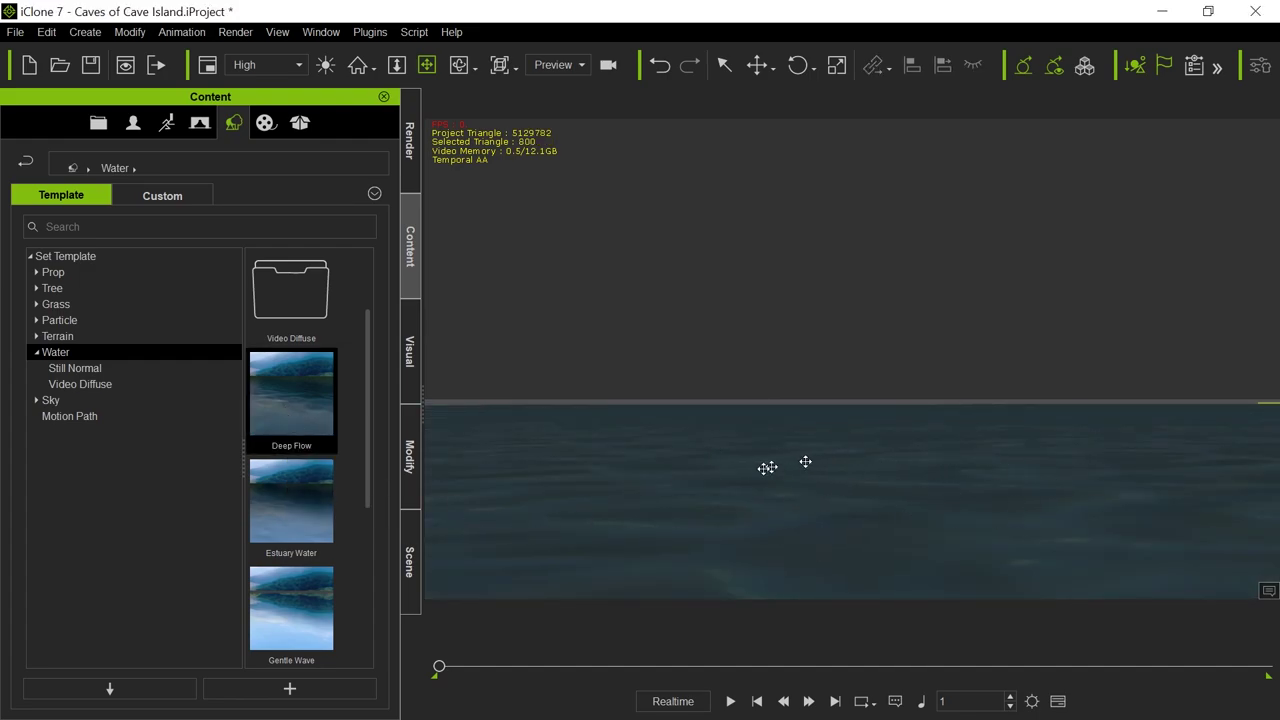
Adjust the height of the Deep Flow water plane to 43 so it covers the existing water surfaces.
{"action": "left_click", "coordinate": [411, 502]}
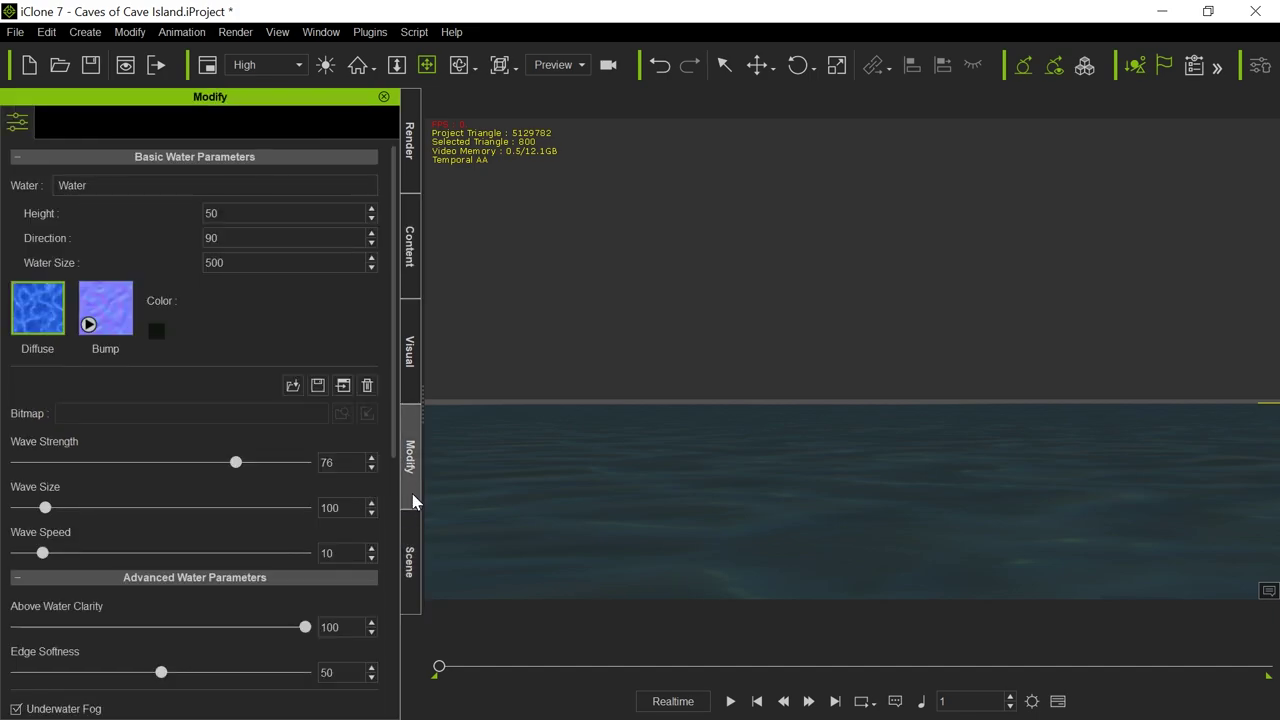
{"action": "left_click", "coordinate": [371, 220]}
{"action": "left_click", "coordinate": [371, 220]}
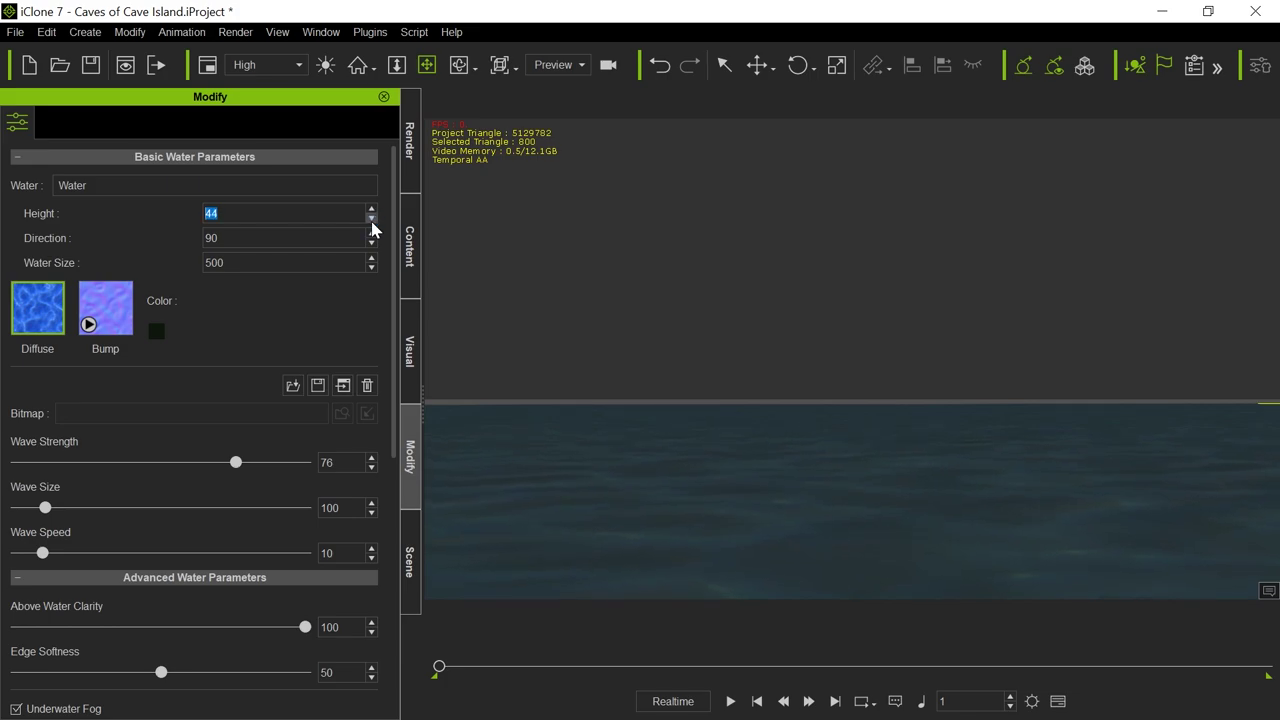
{"action": "left_click", "coordinate": [371, 220]}
{"action": "left_click", "coordinate": [371, 220]}
{"action": "left_click", "coordinate": [371, 220]}
{"action": "left_click", "coordinate": [371, 220]}
{"action": "left_click", "coordinate": [371, 220]}
{"action": "left_click", "coordinate": [371, 220]}
{"action": "left_click", "coordinate": [371, 220]}
{"action": "left_click", "coordinate": [371, 220]}
{"action": "left_click", "coordinate": [371, 220]}
{"action": "left_click", "coordinate": [371, 220]}
{"action": "left_click", "coordinate": [371, 220]}
{"action": "left_click", "coordinate": [371, 220]}
{"action": "left_click", "coordinate": [371, 220]}
{"action": "left_click", "coordinate": [371, 220]}
{"action": "left_click", "coordinate": [371, 220]}
{"action": "left_click", "coordinate": [371, 220]}
{"action": "left_click", "coordinate": [371, 220]}
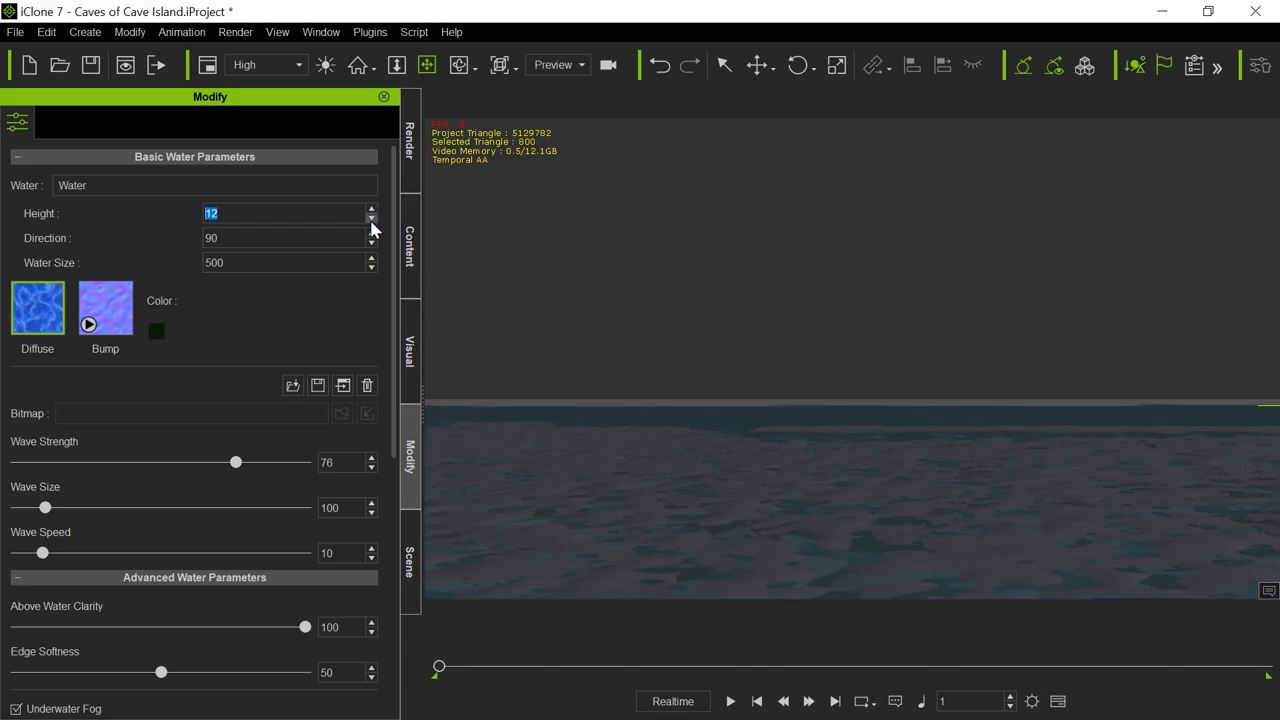
{"action": "left_click", "coordinate": [371, 210]}
{"action": "left_click", "coordinate": [371, 208]}
{"action": "left_click", "coordinate": [371, 208]}
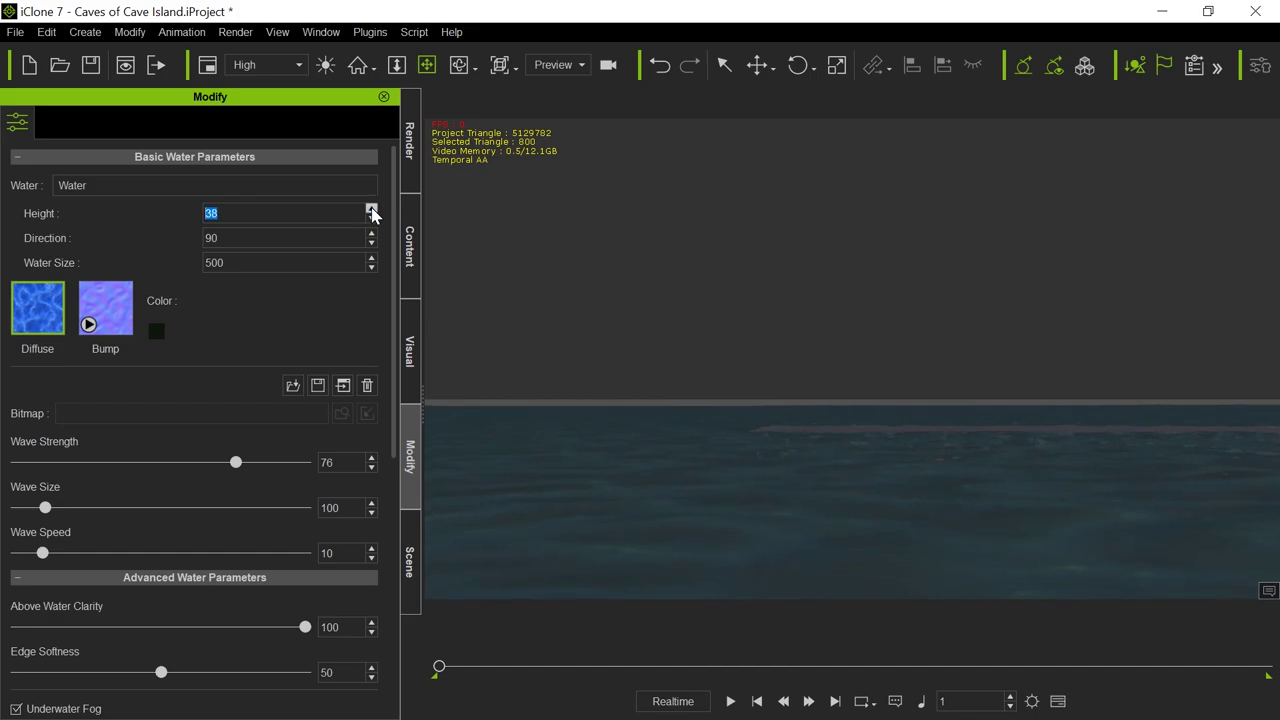
{"action": "left_click", "coordinate": [371, 208]}
{"action": "left_click", "coordinate": [371, 208]}
{"action": "left_click", "coordinate": [371, 208]}
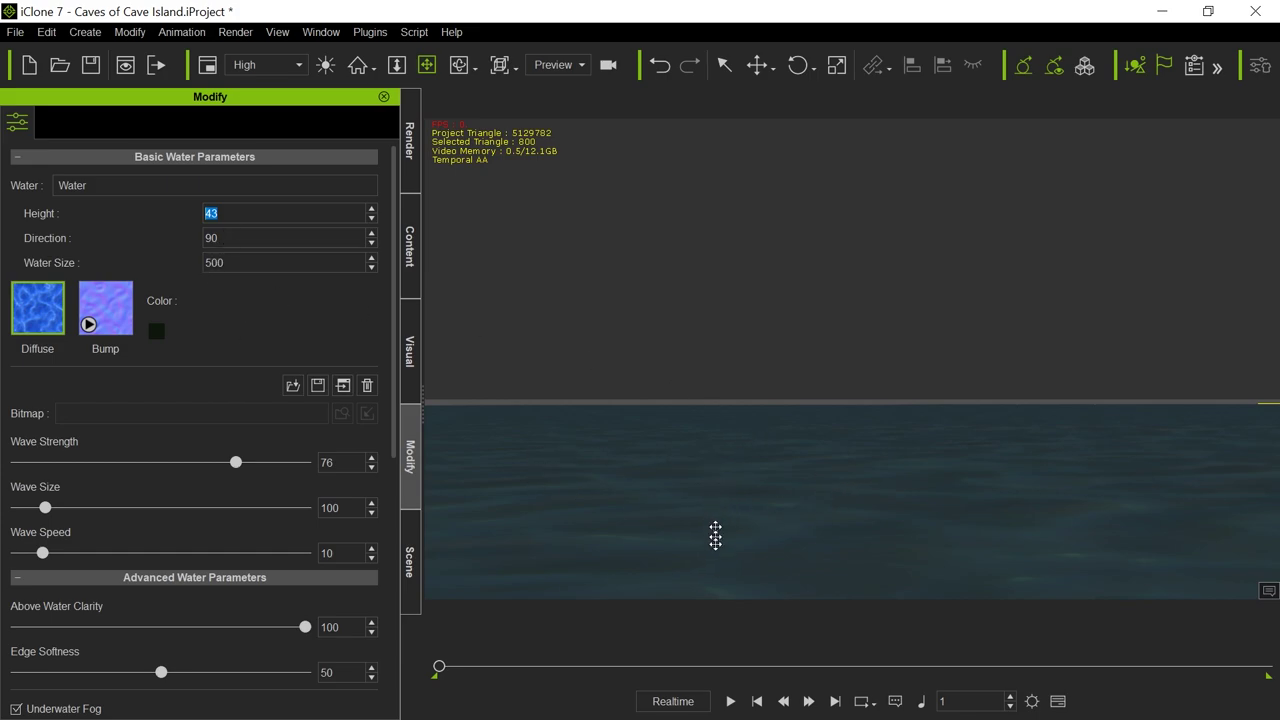
Play the animation briefly to preview the water's movement and return to the first frame.
{"action": "left_click", "coordinate": [730, 701]}
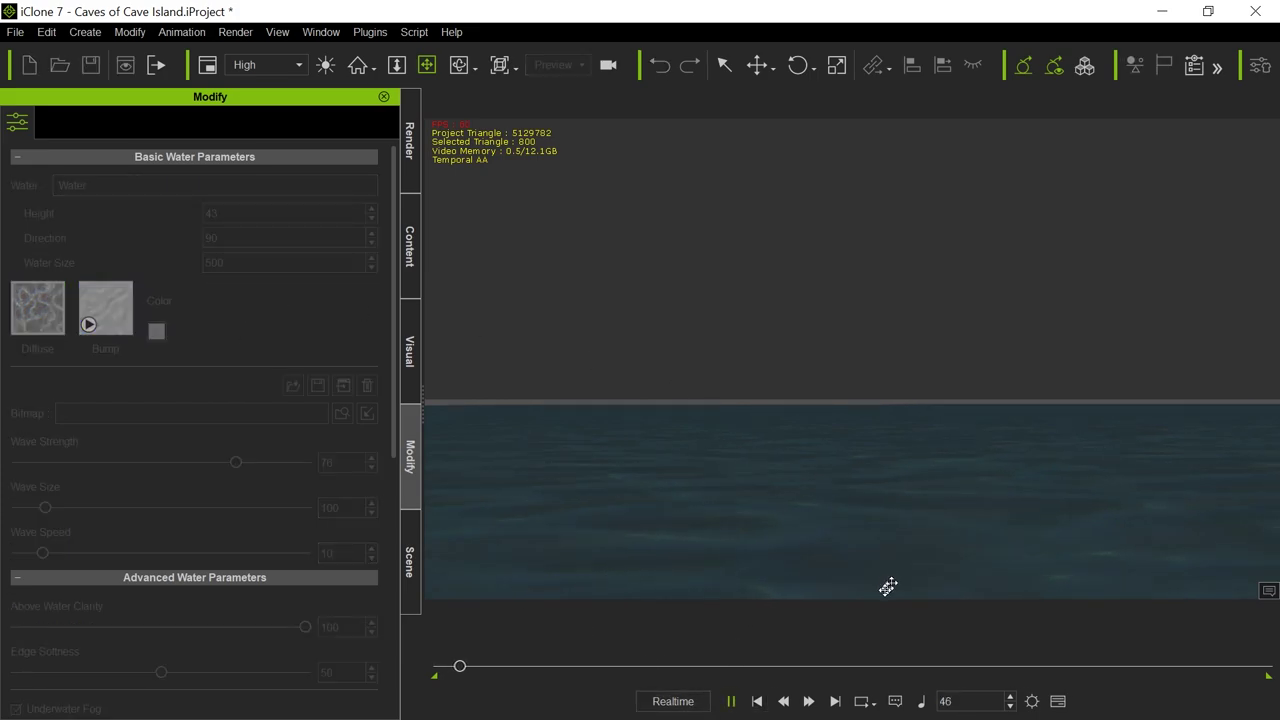
{"action": "left_click", "coordinate": [730, 701]}
{"action": "left_click", "coordinate": [757, 701]}
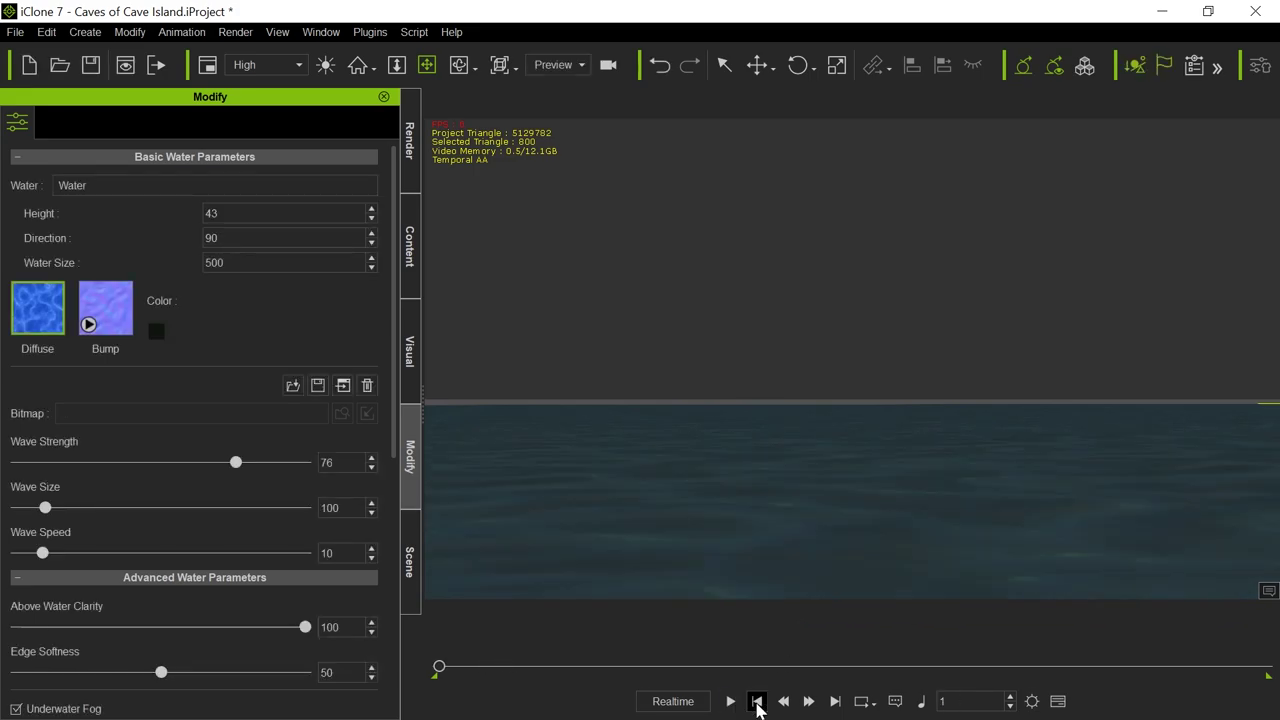
Delete the imported water props WaterCaveHall.Shape and Water.Shape from the scene.
{"action": "left_click", "coordinate": [411, 606]}
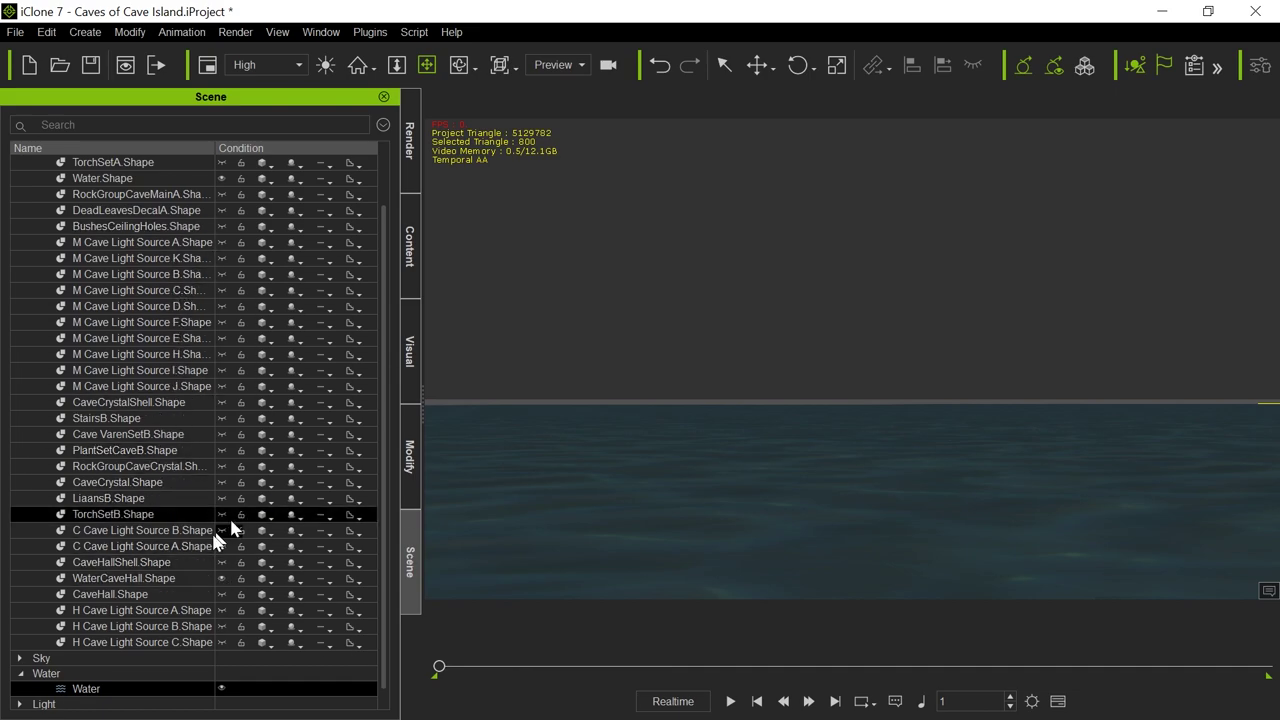
{"action": "left_click", "coordinate": [168, 580]}
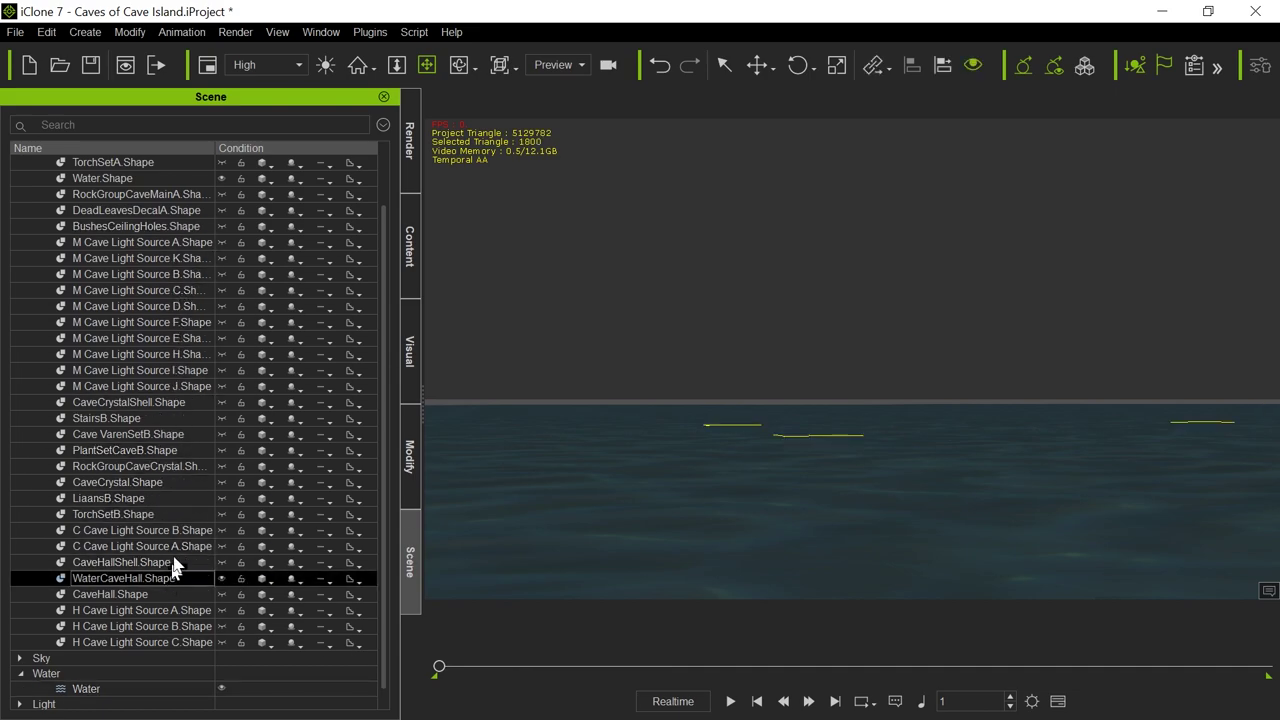
{"action": "key", "text": "Delete"}
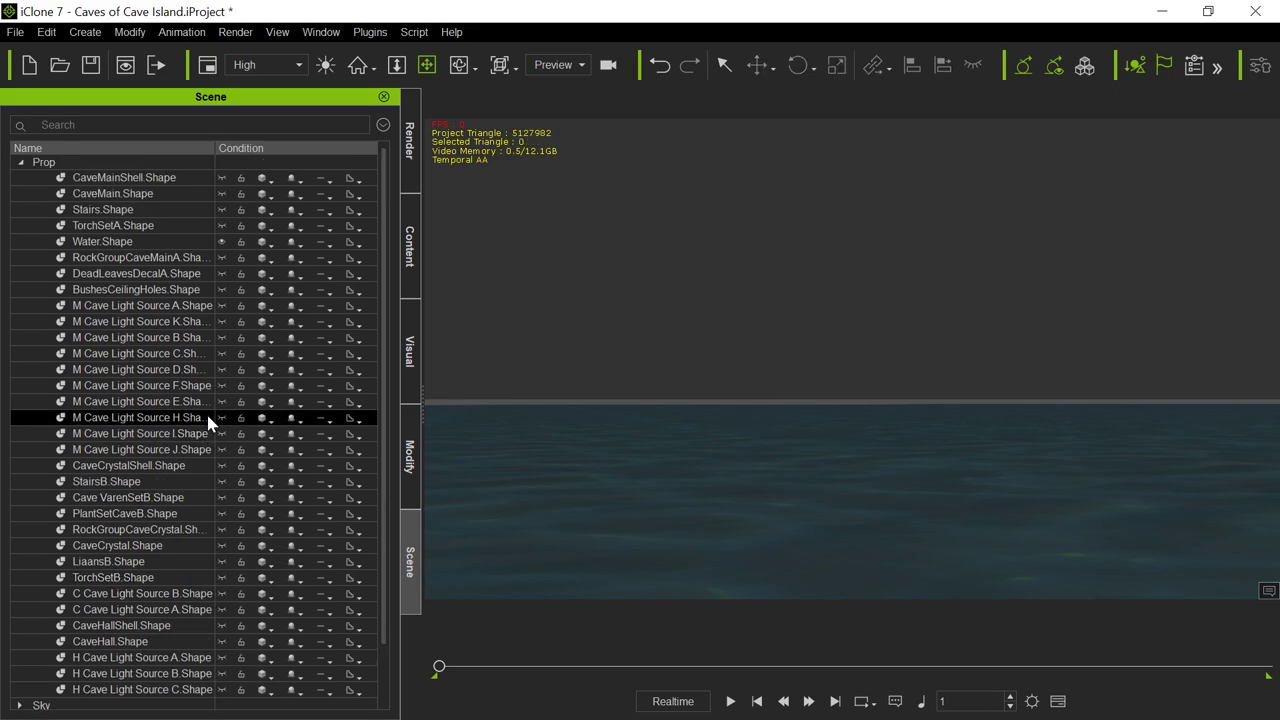
{"action": "left_click", "coordinate": [150, 245]}
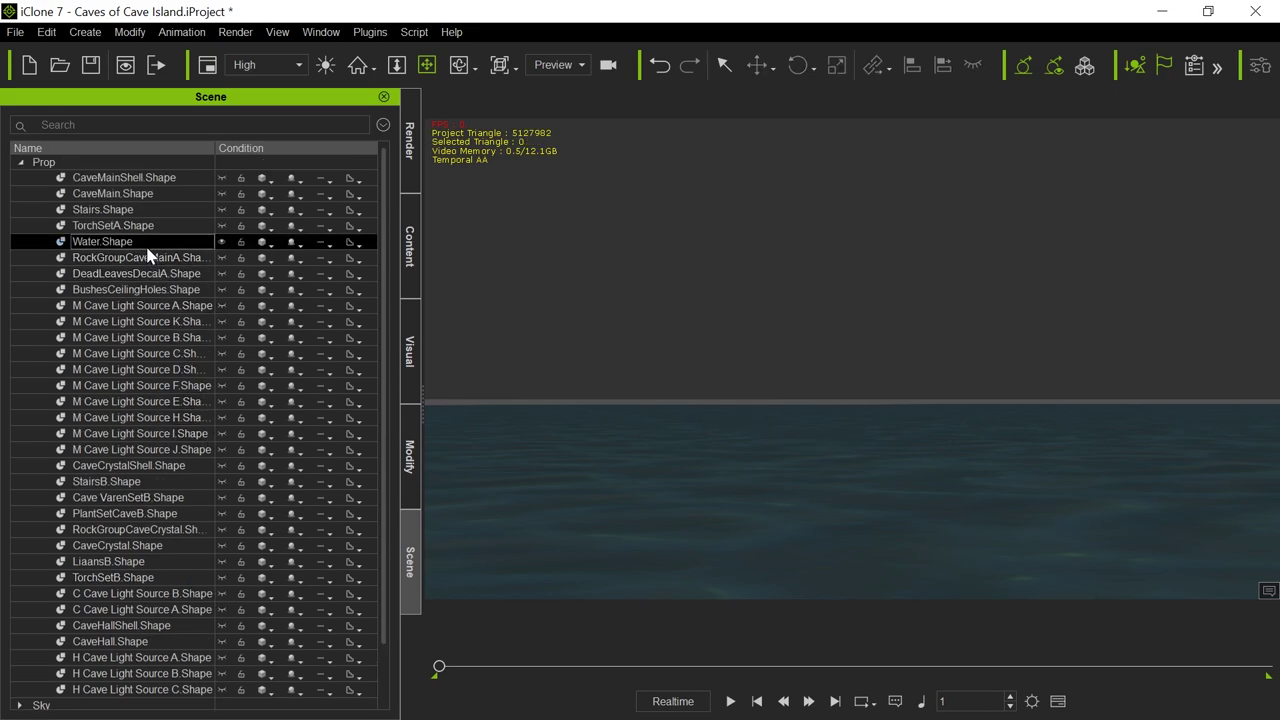
{"action": "key", "text": "Delete"}
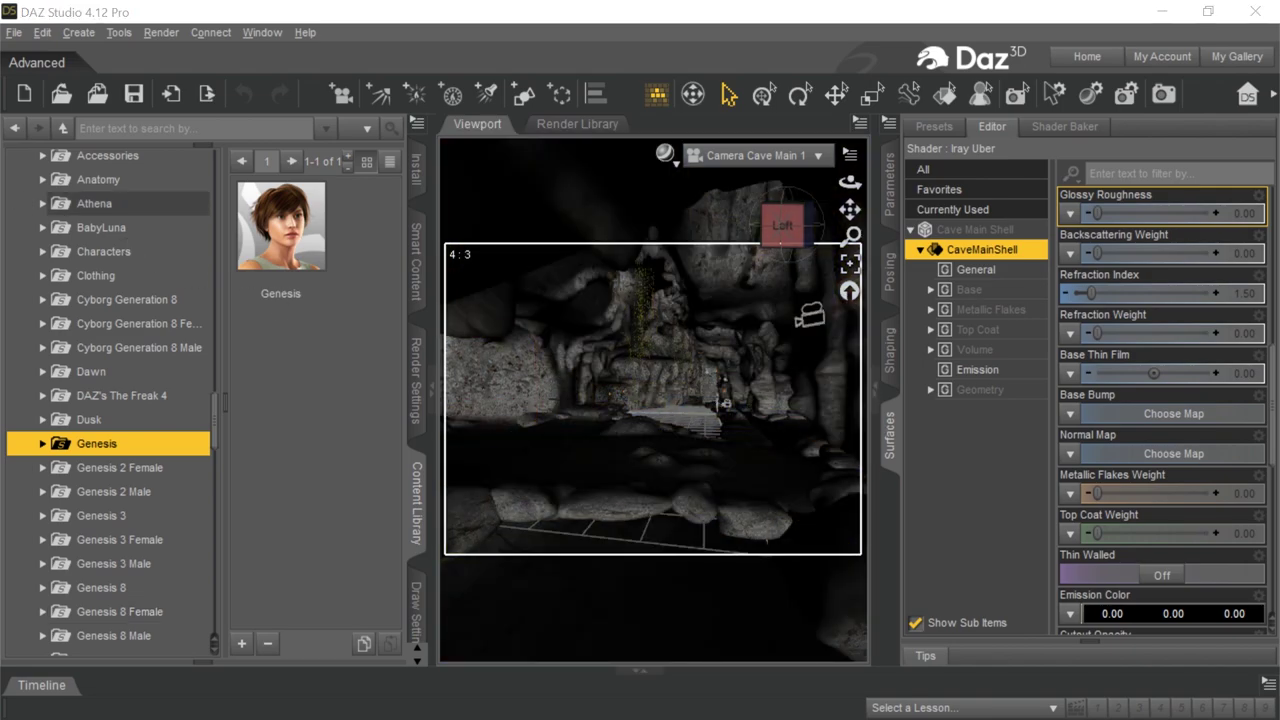
Switch to File Explorer and browse the cave textures in the PW Water well Cave folder.
{"action": "key", "text": "alt+Tab"}
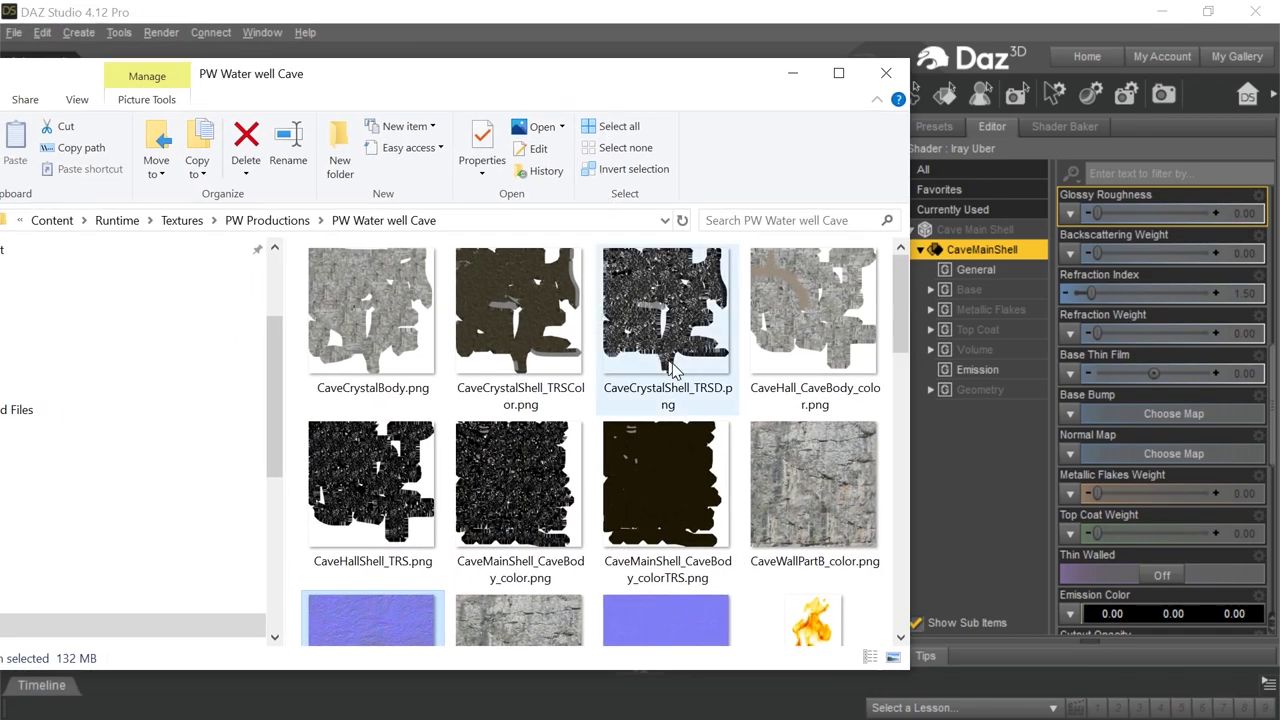
{"action": "scroll", "coordinate": [700, 420], "scroll_direction": "down", "scroll_amount": 3}
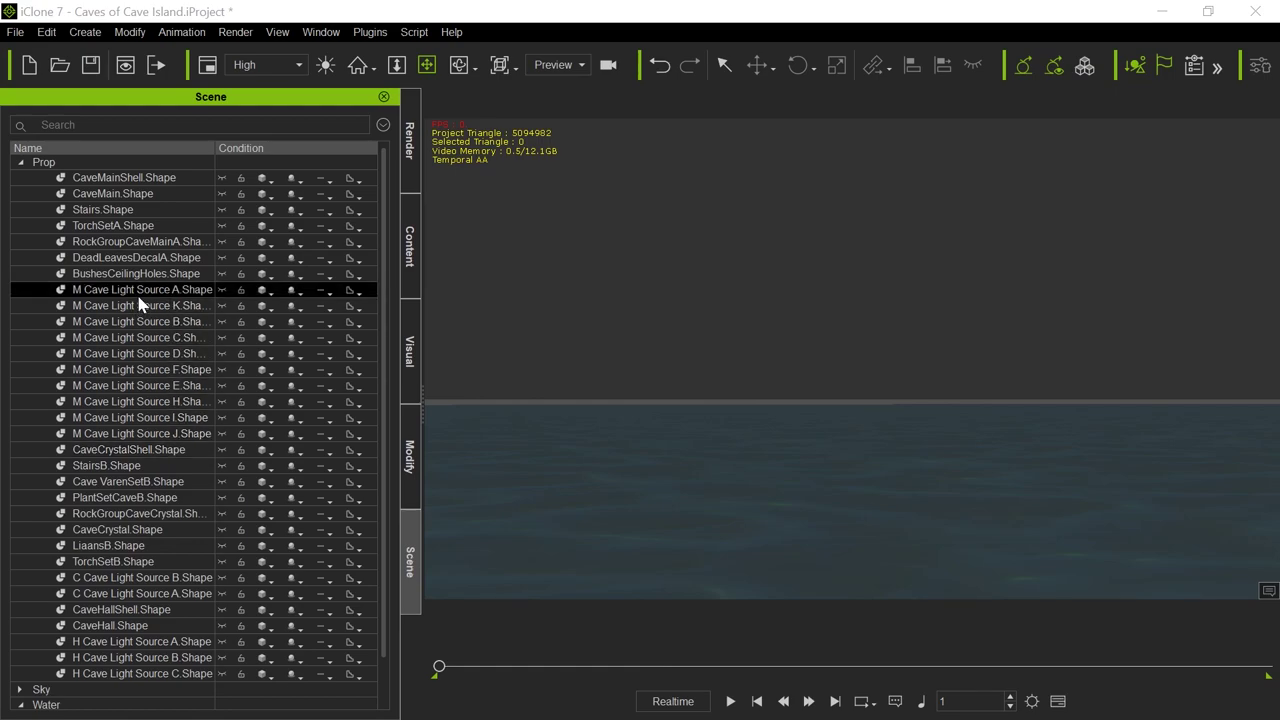
In iClone, unhide TorchSetA.Shape to inspect its torches up close, and delete the prop.
{"action": "left_click", "coordinate": [155, 225]}
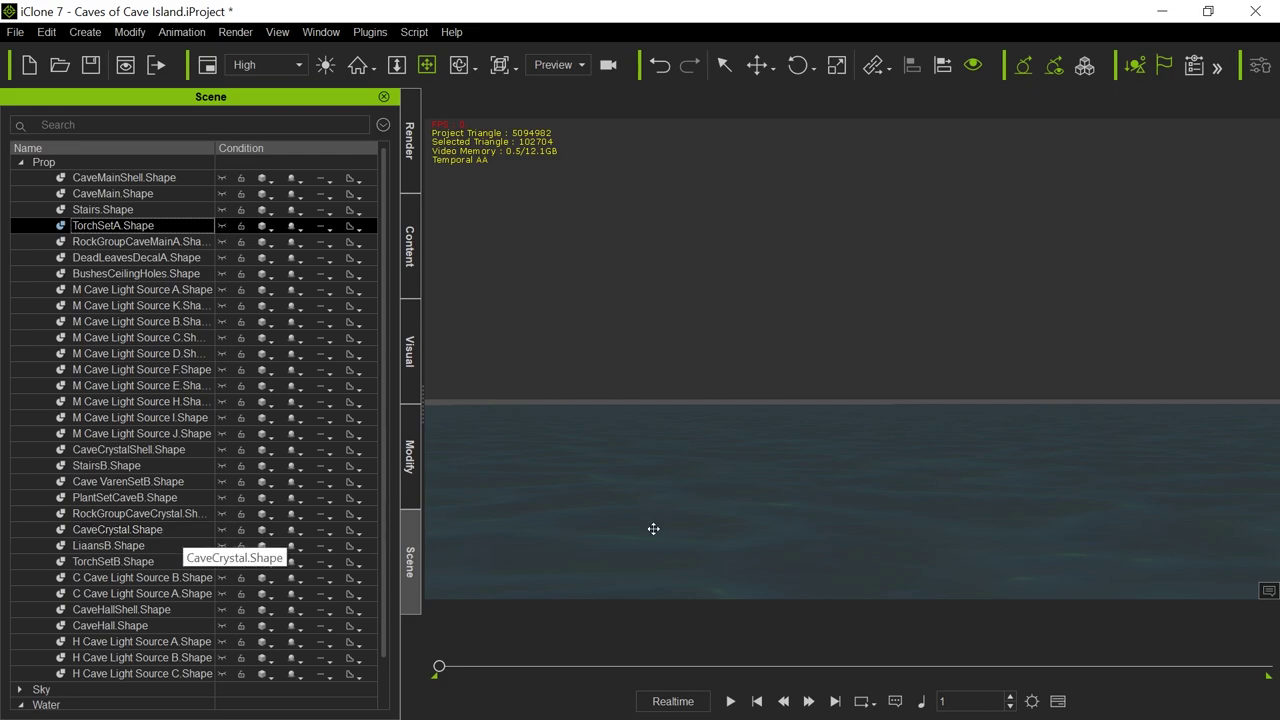
{"action": "mouse_move", "coordinate": [381, 390]}
{"action": "left_mouse_down"}
{"action": "mouse_move", "coordinate": [386, 457]}
{"action": "mouse_move", "coordinate": [380, 403]}
{"action": "left_mouse_up"}
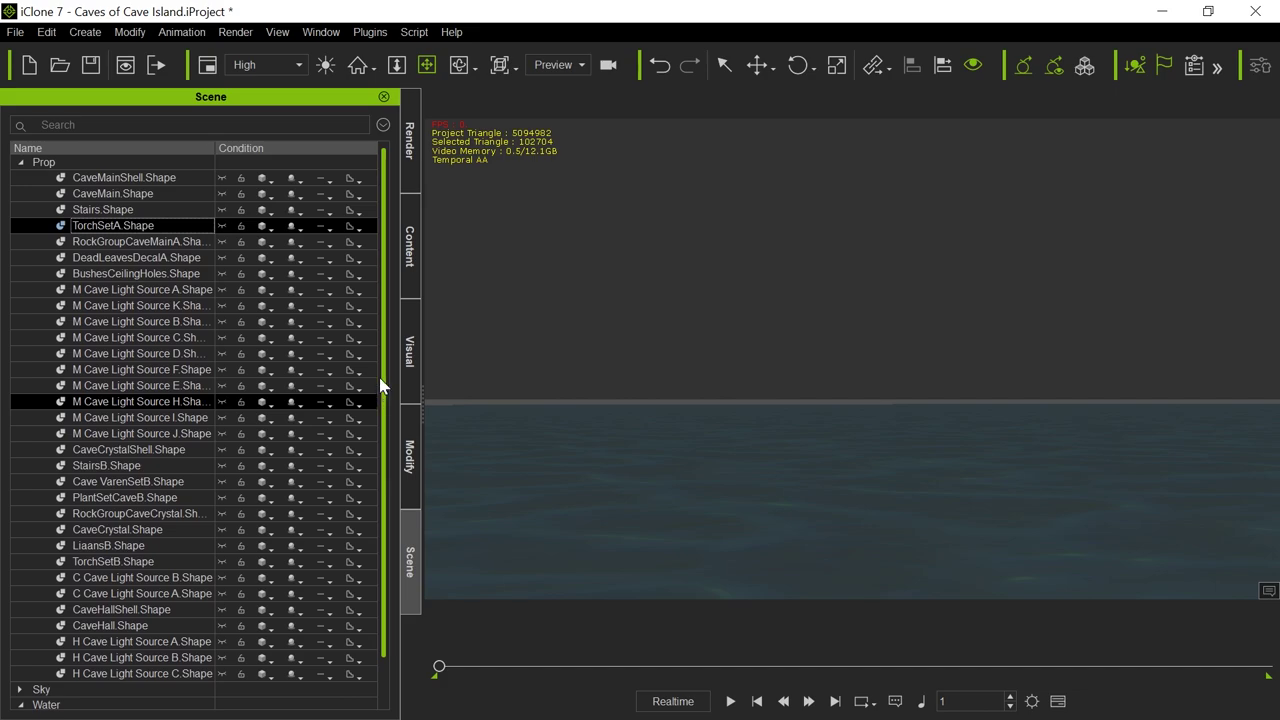
{"action": "scroll", "coordinate": [734, 414], "scroll_direction": "down", "scroll_amount": 2}
{"action": "scroll", "coordinate": [759, 392], "scroll_direction": "down", "scroll_amount": 1}
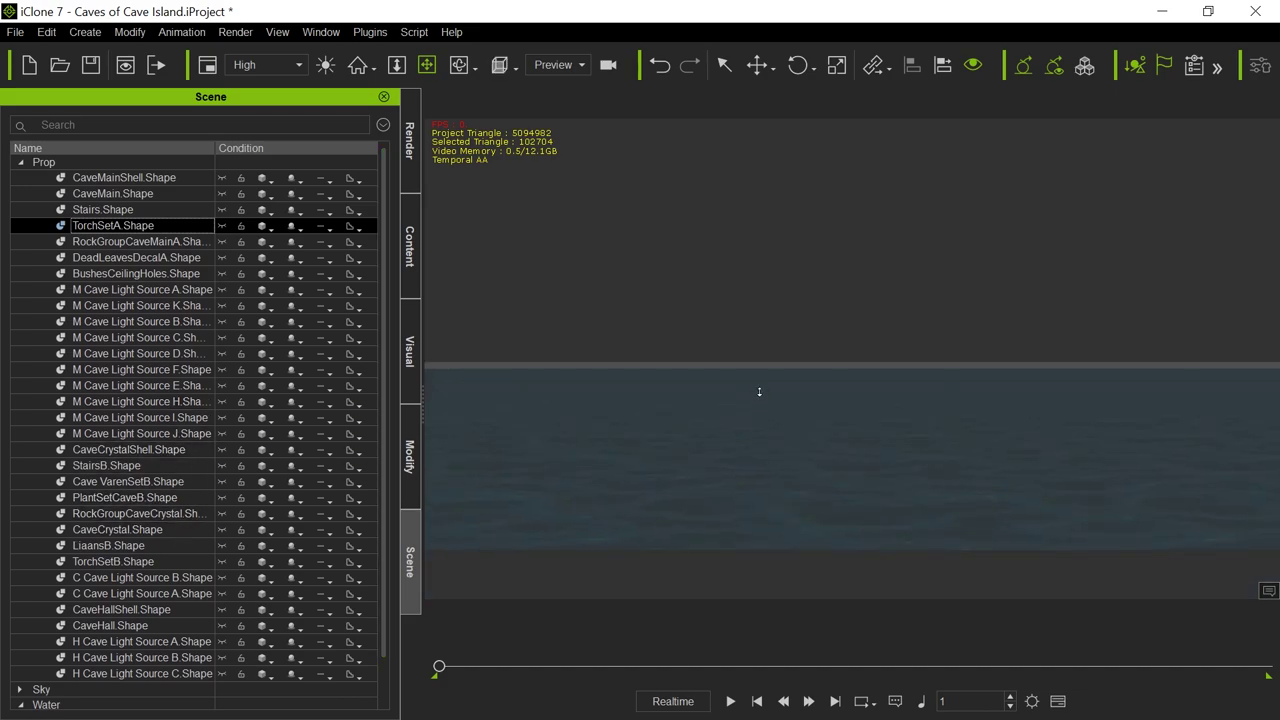
{"action": "left_click", "coordinate": [221, 225]}
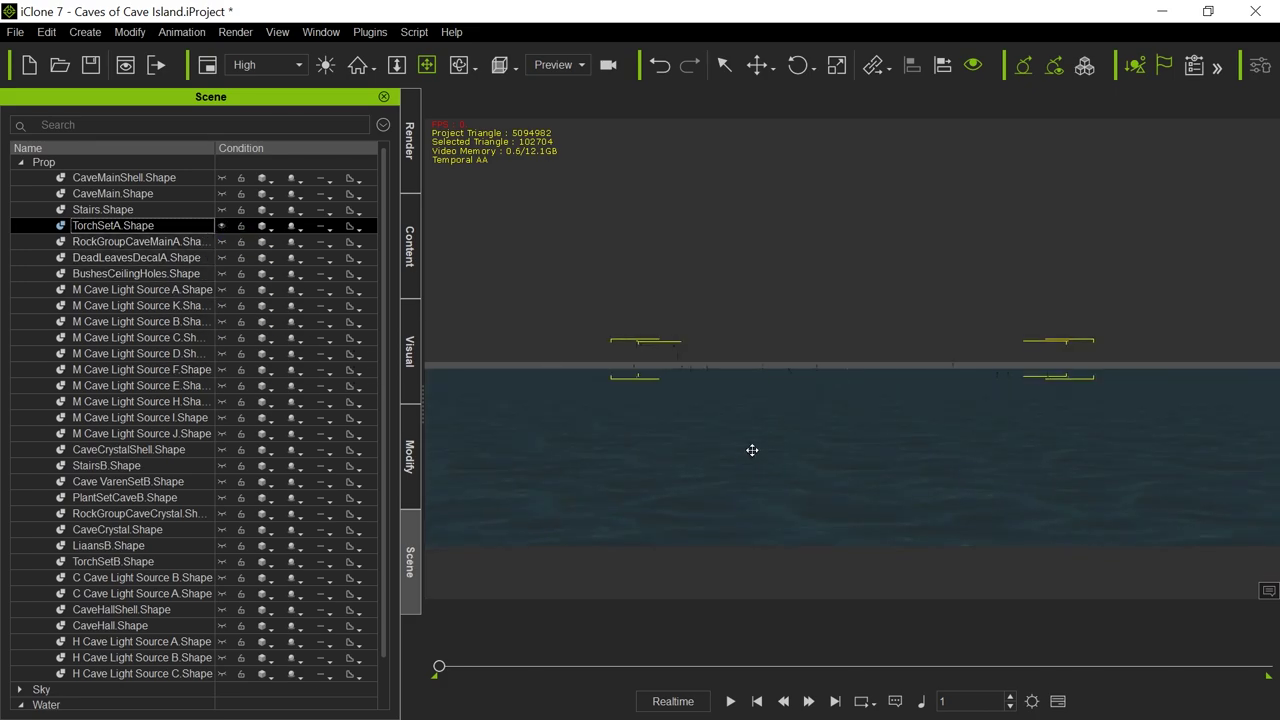
{"action": "scroll", "coordinate": [753, 458], "scroll_direction": "up", "scroll_amount": 4}
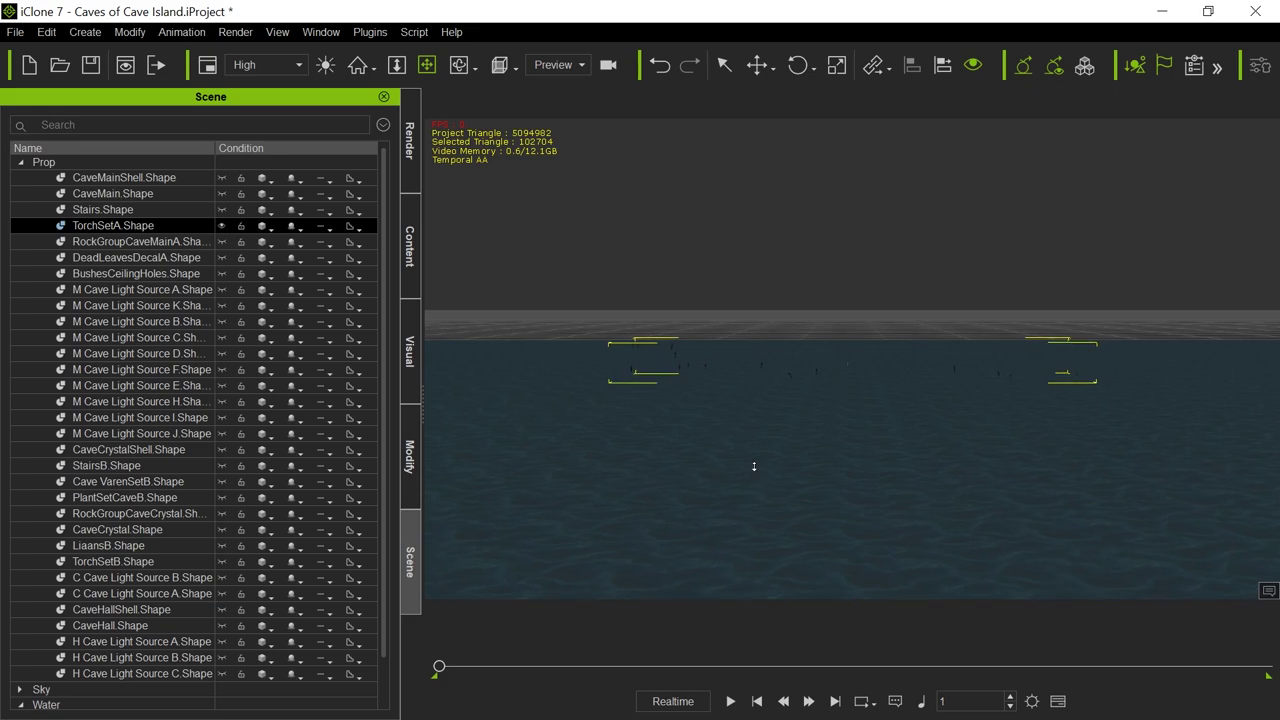
{"action": "scroll", "coordinate": [754, 466], "scroll_direction": "up", "scroll_amount": 5}
{"action": "scroll", "coordinate": [740, 460], "scroll_direction": "up", "scroll_amount": 5}
{"action": "scroll", "coordinate": [721, 422], "scroll_direction": "up", "scroll_amount": 4}
{"action": "middle_click_drag", "start_coordinate": [673, 416], "coordinate": [722, 427]}
{"action": "scroll", "coordinate": [714, 440], "scroll_direction": "up", "scroll_amount": 4}
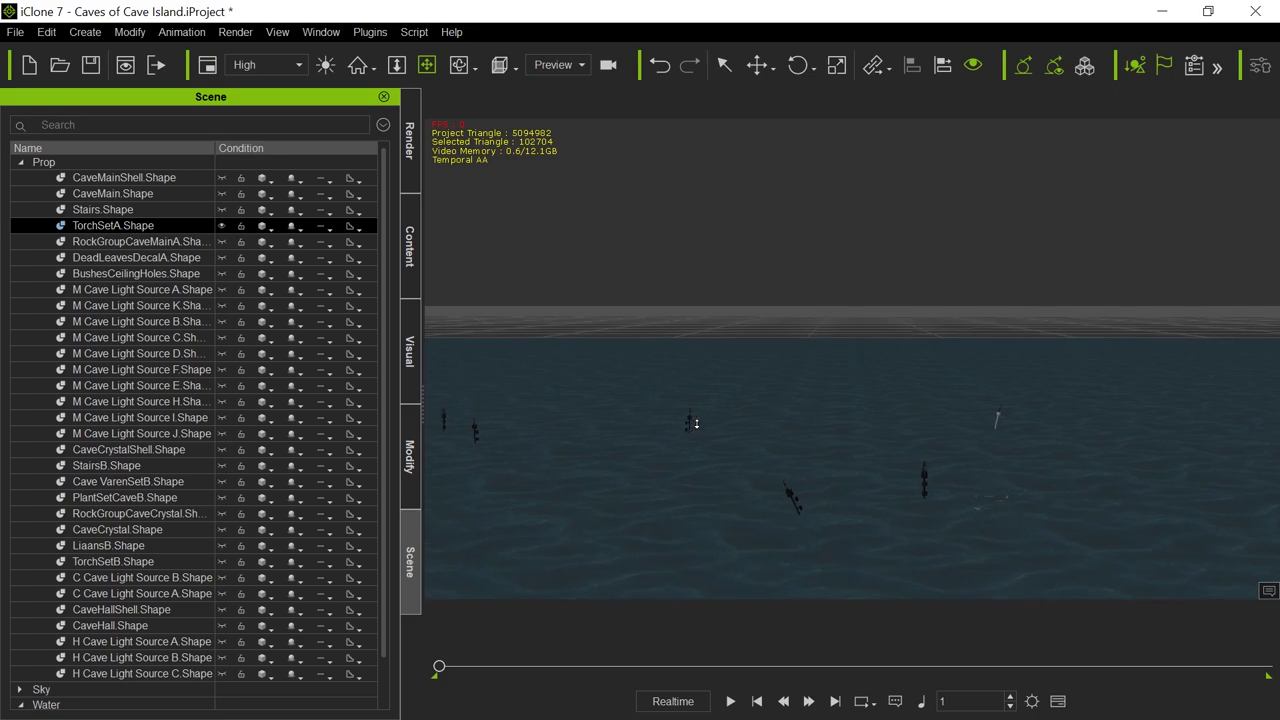
{"action": "right_click_drag", "start_coordinate": [694, 474], "coordinate": [699, 411]}
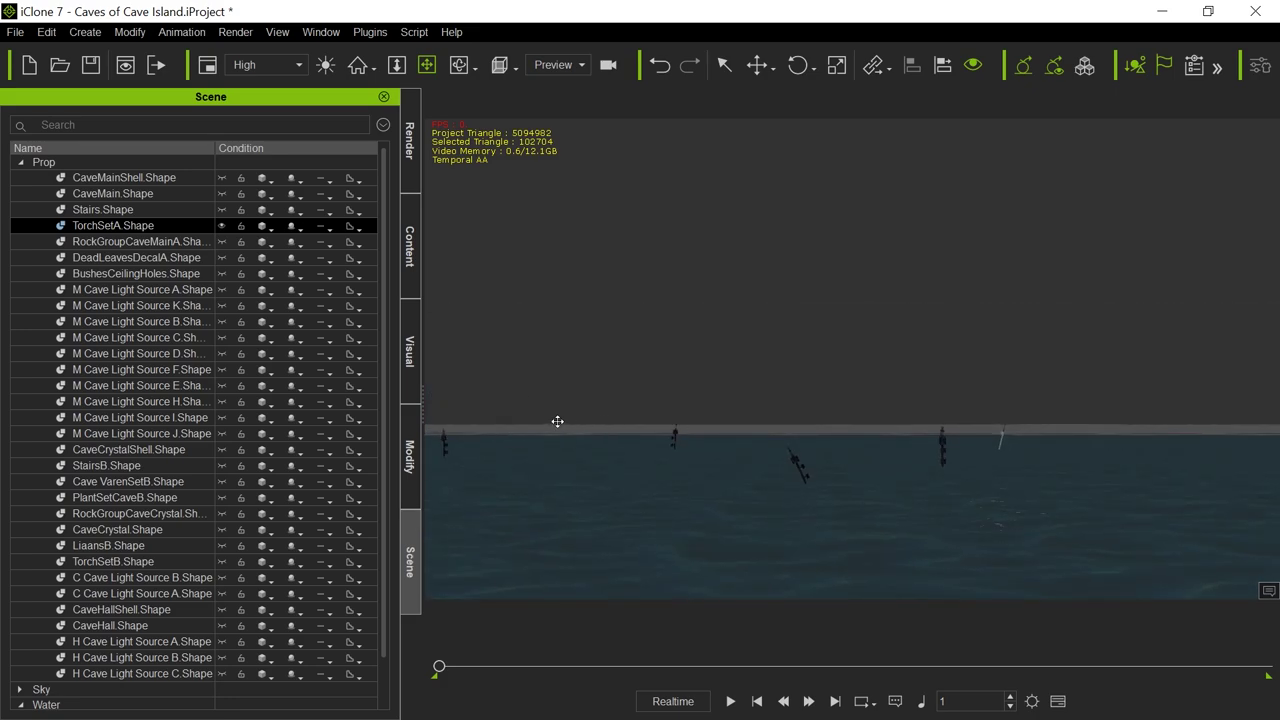
{"action": "key", "text": "Delete"}
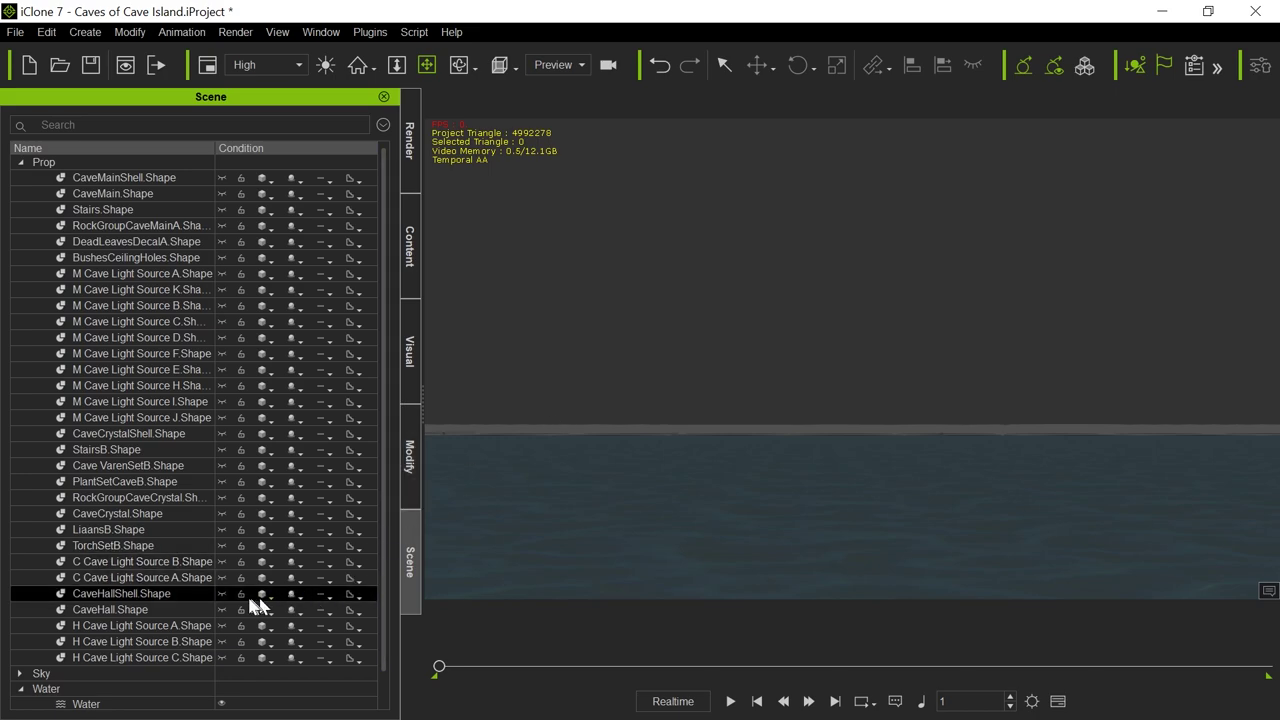
Unhide TorchSetB.Shape, view one of its torches up close, and open the prop's material and texture settings.
{"action": "left_click", "coordinate": [164, 547]}
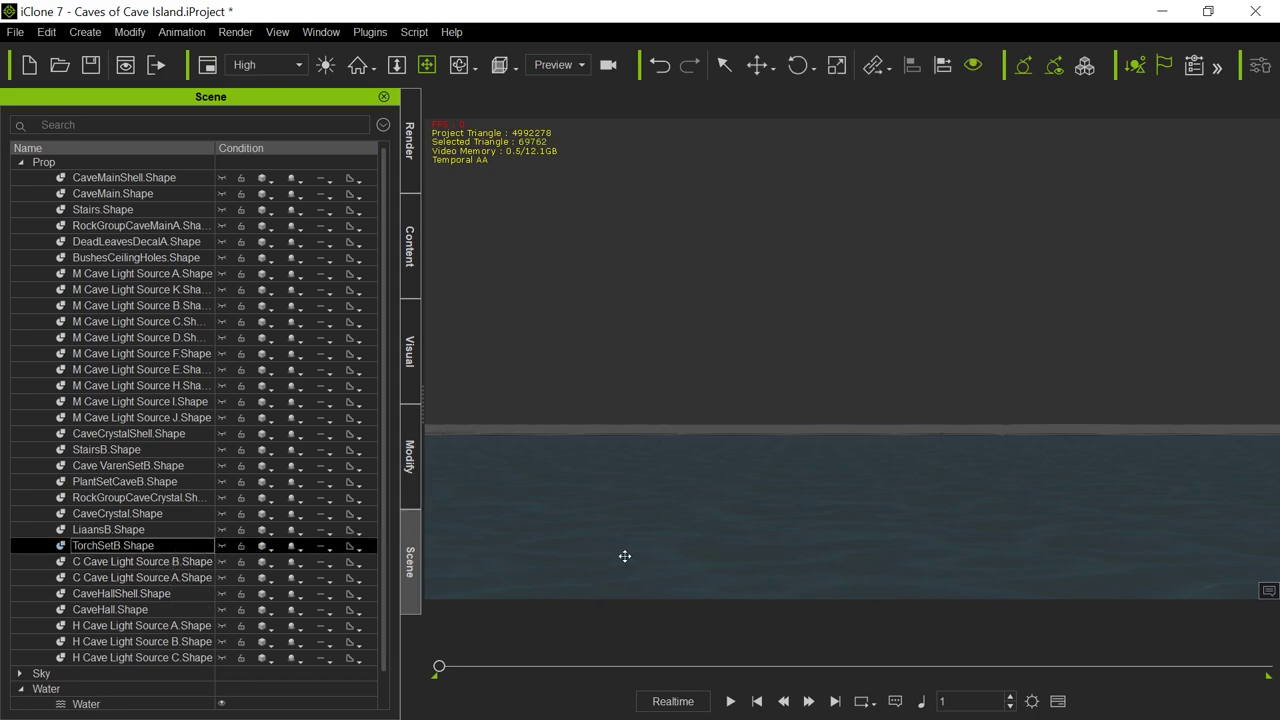
{"action": "scroll", "coordinate": [624, 556], "scroll_direction": "down", "scroll_amount": 2}
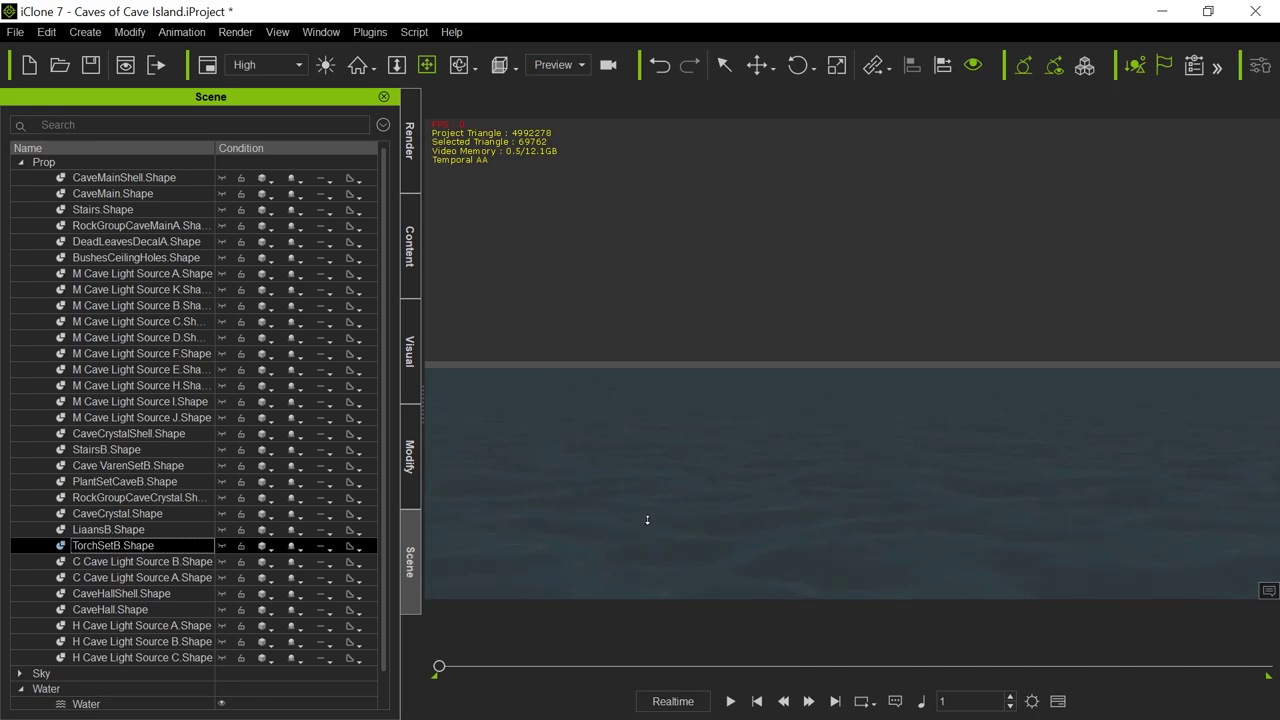
{"action": "left_click", "coordinate": [222, 545]}
{"action": "scroll", "coordinate": [693, 504], "scroll_direction": "up", "scroll_amount": 4}
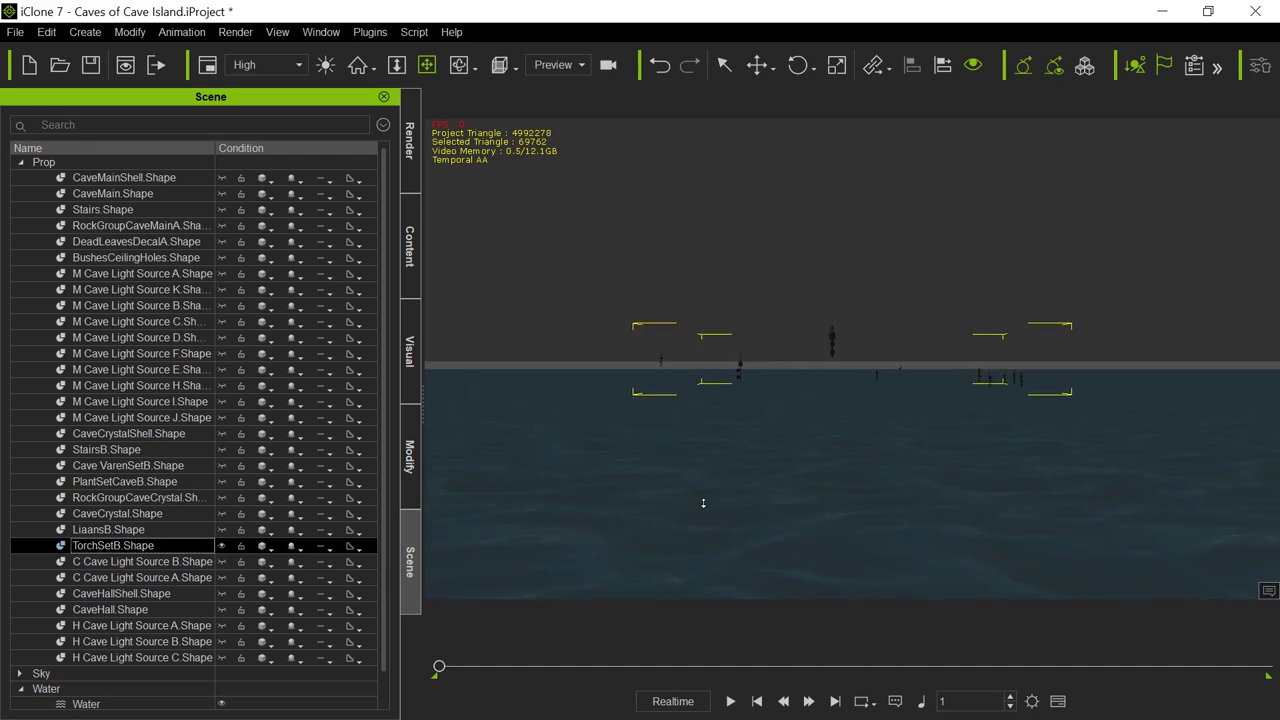
{"action": "scroll", "coordinate": [703, 503], "scroll_direction": "up", "scroll_amount": 4}
{"action": "scroll", "coordinate": [703, 503], "scroll_direction": "up", "scroll_amount": 4}
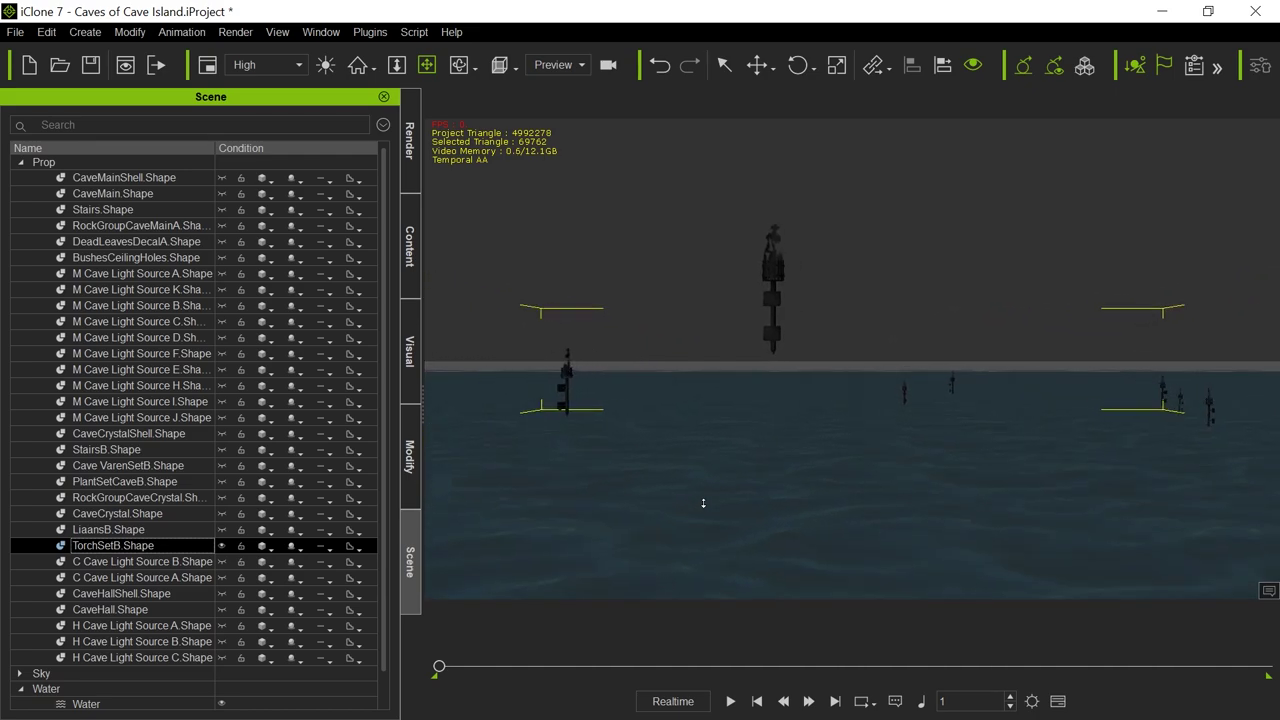
{"action": "scroll", "coordinate": [703, 503], "scroll_direction": "up", "scroll_amount": 1}
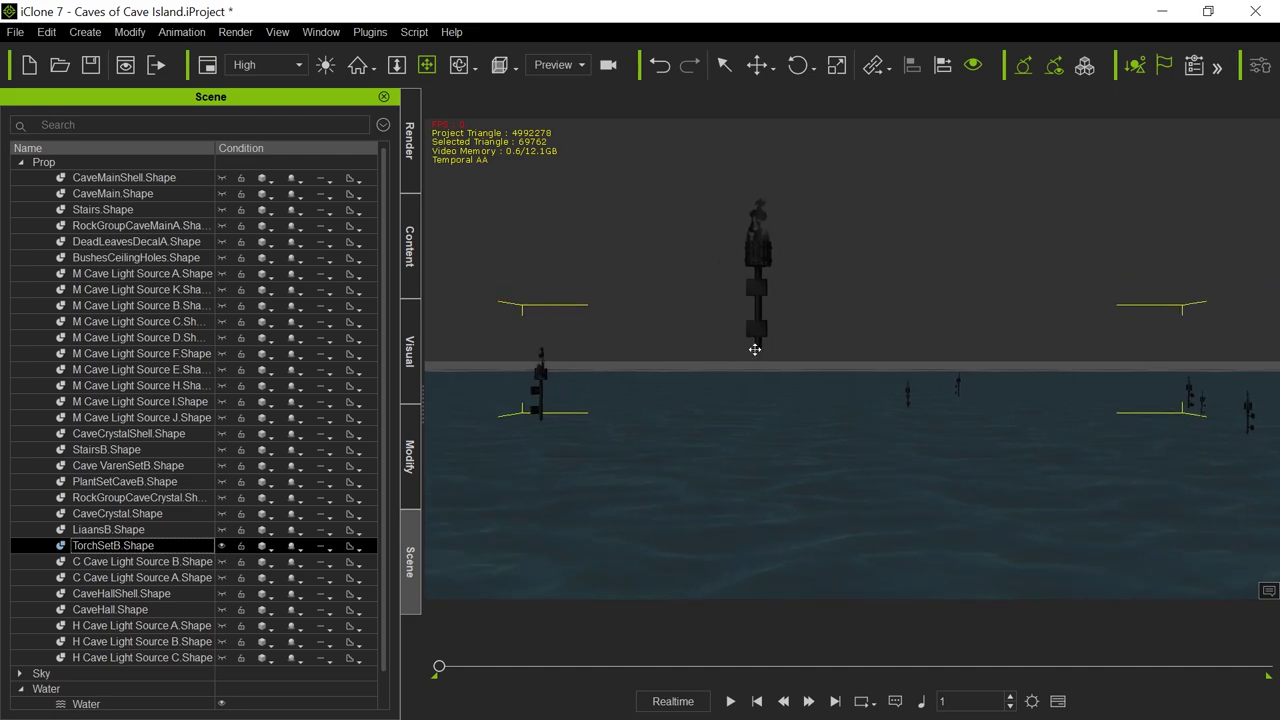
{"action": "scroll", "coordinate": [760, 381], "scroll_direction": "up", "scroll_amount": 3}
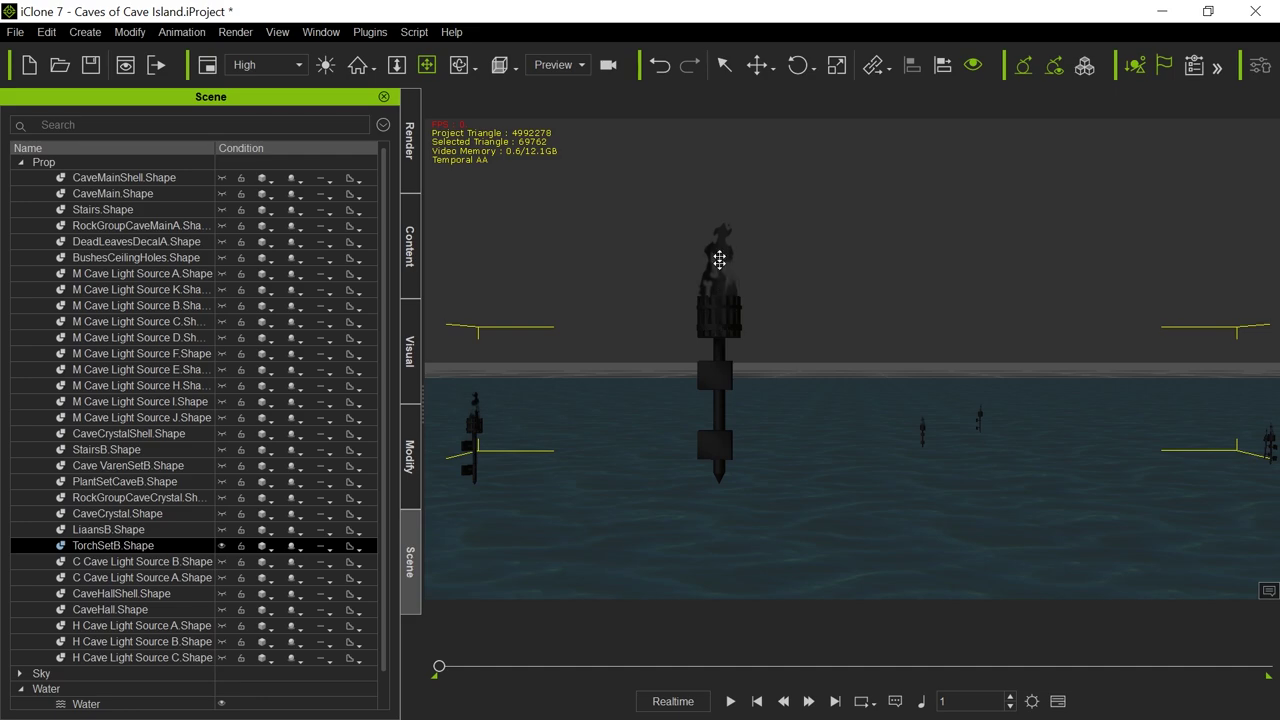
{"action": "left_click", "coordinate": [410, 455]}
{"action": "left_click", "coordinate": [85, 122]}
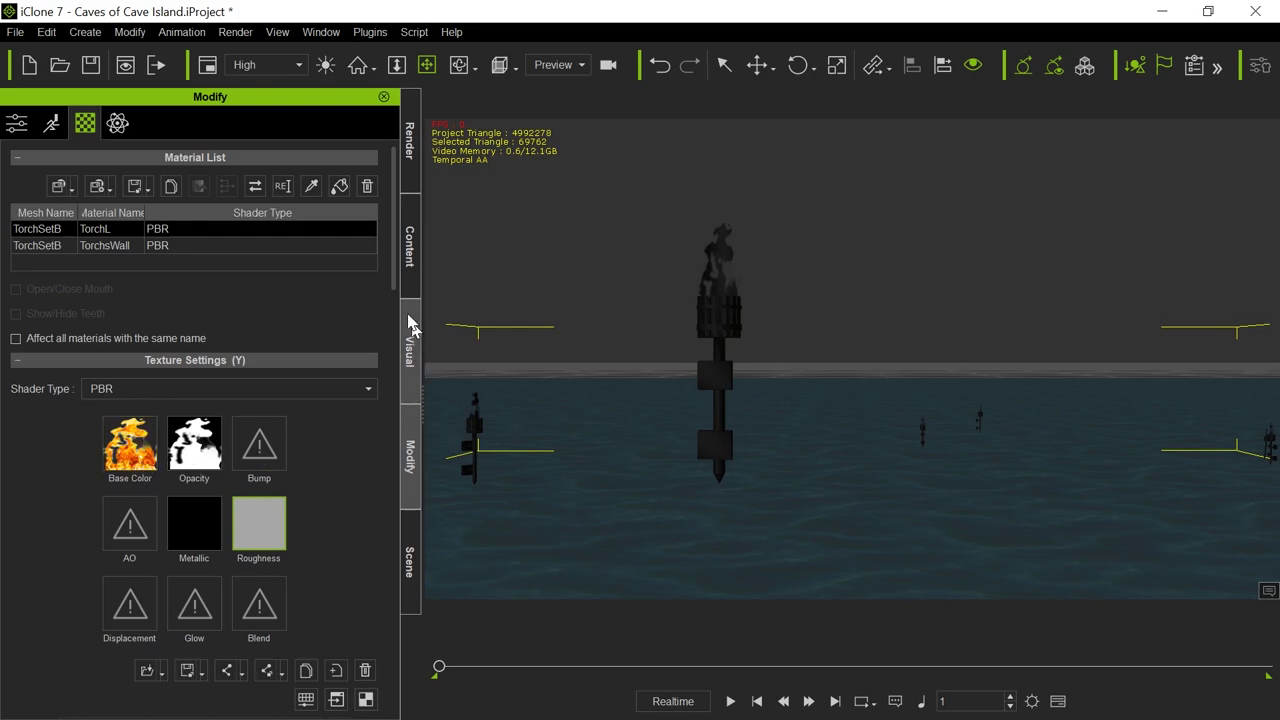
Set the opacity of the TorchL material on TorchSetB to 0 to hide the imported flames.
{"action": "left_click_drag", "start_coordinate": [393, 278], "coordinate": [393, 442]}
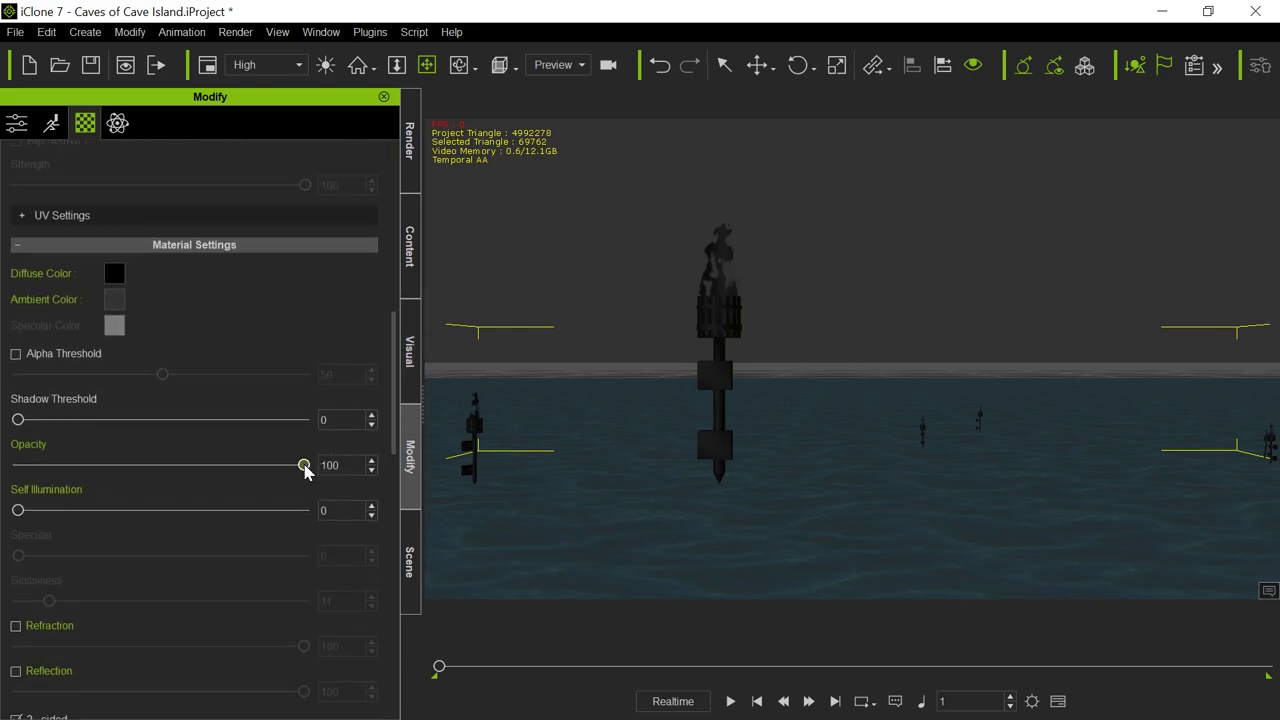
{"action": "left_click_drag", "start_coordinate": [304, 465], "coordinate": [18, 465]}
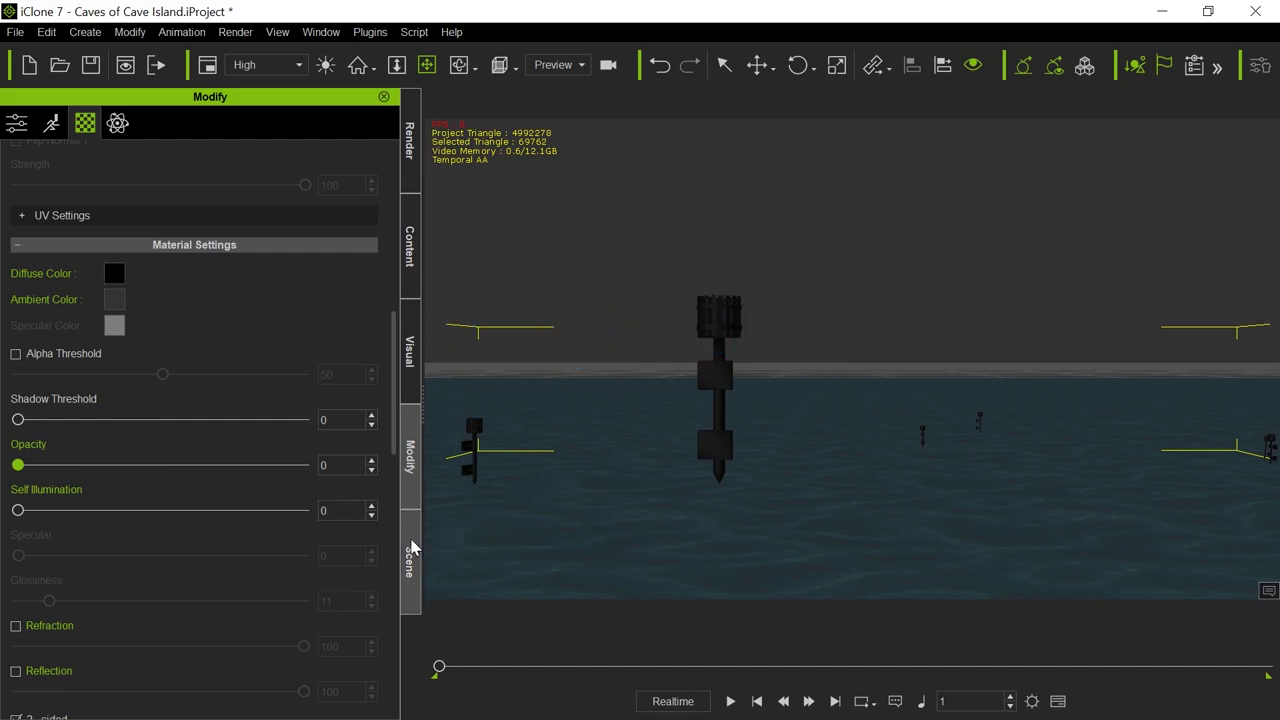
Add the Torch Fire particle effect from PopcornFX Library 40's 3_Weapons and Explosives folder to the scene near the large torch.
{"action": "left_click", "coordinate": [410, 280]}
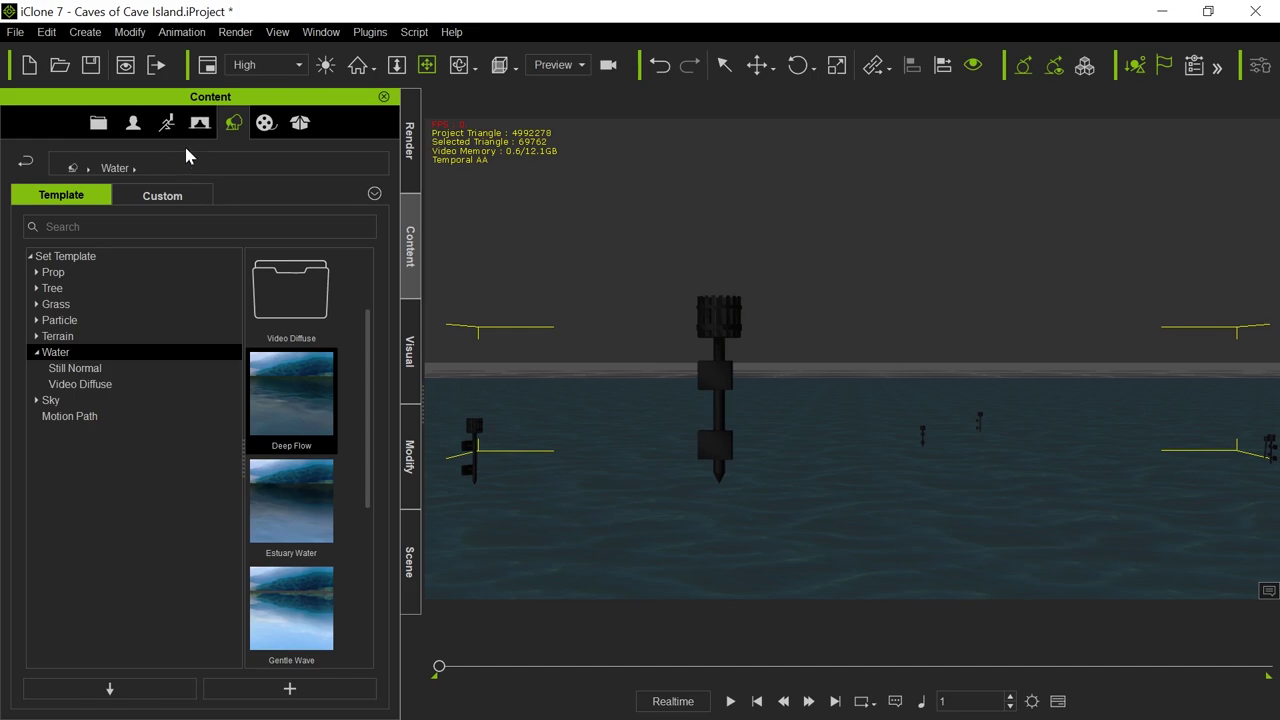
{"action": "left_click", "coordinate": [33, 320]}
{"action": "left_click", "coordinate": [36, 320]}
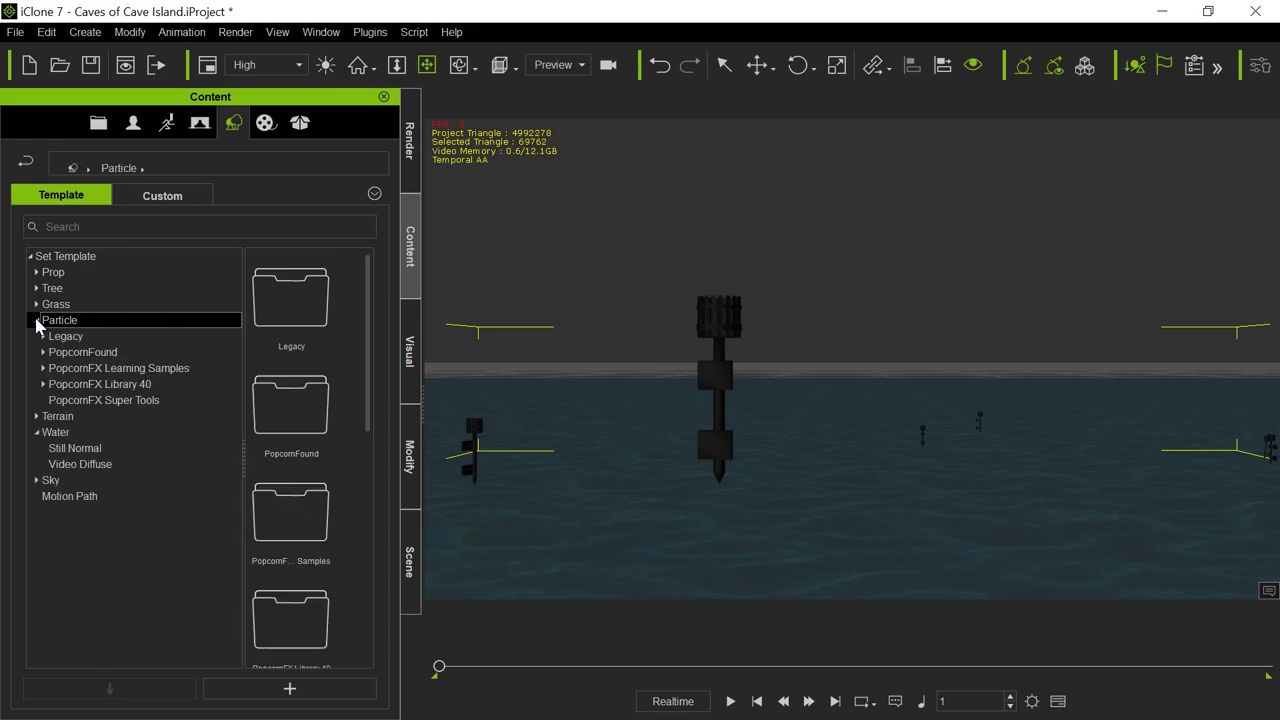
{"action": "left_click", "coordinate": [88, 401]}
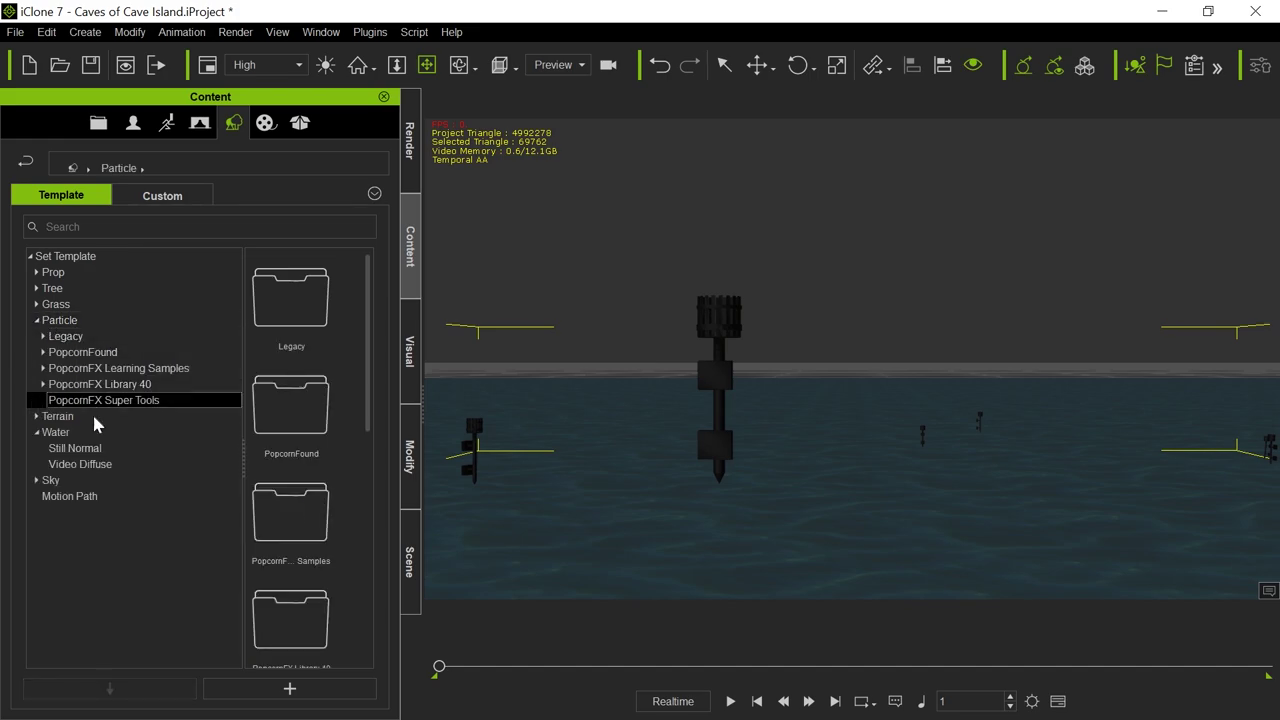
{"action": "left_click", "coordinate": [42, 388]}
{"action": "left_click", "coordinate": [43, 388]}
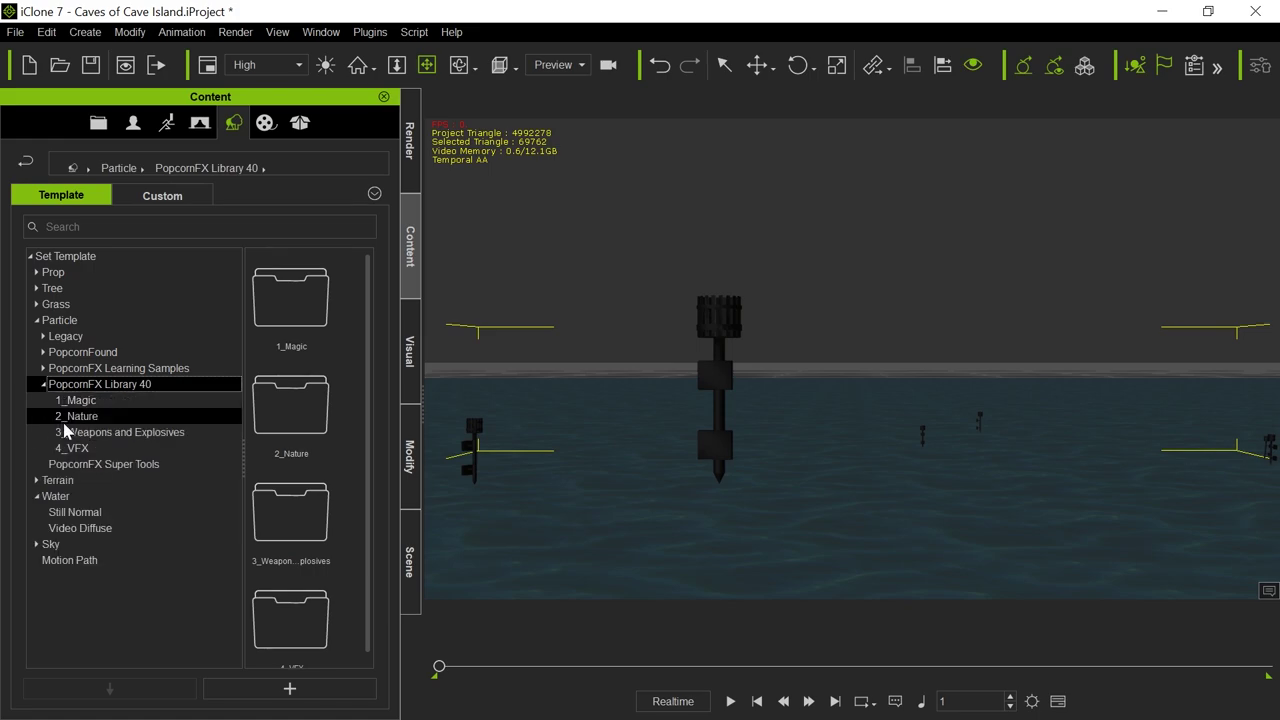
{"action": "left_click", "coordinate": [66, 421]}
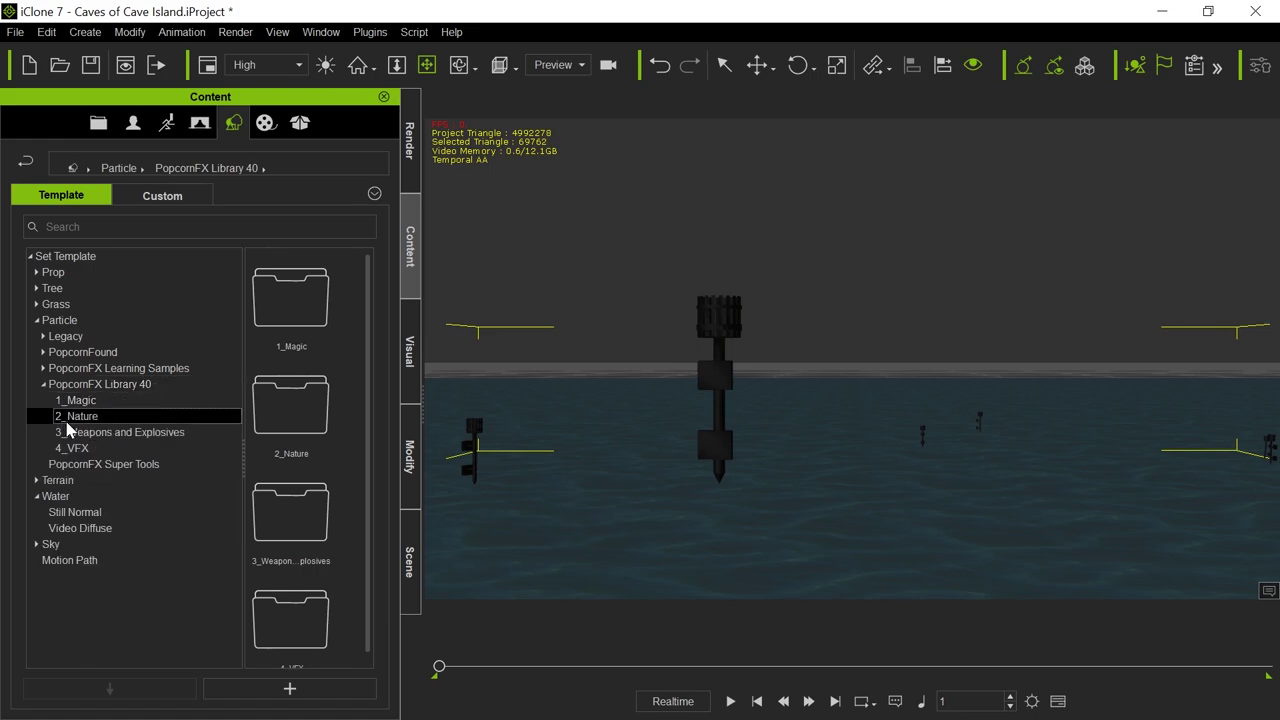
{"action": "left_click", "coordinate": [167, 435]}
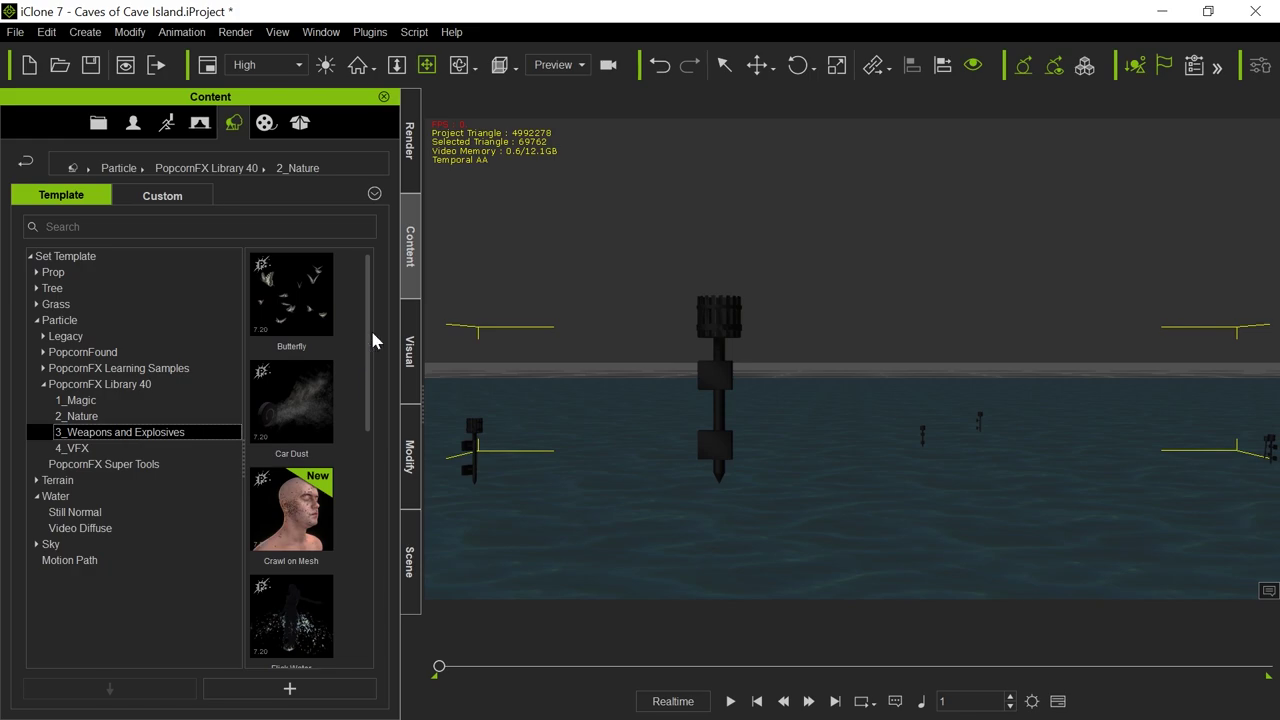
{"action": "left_click_drag", "start_coordinate": [363, 316], "coordinate": [368, 600]}
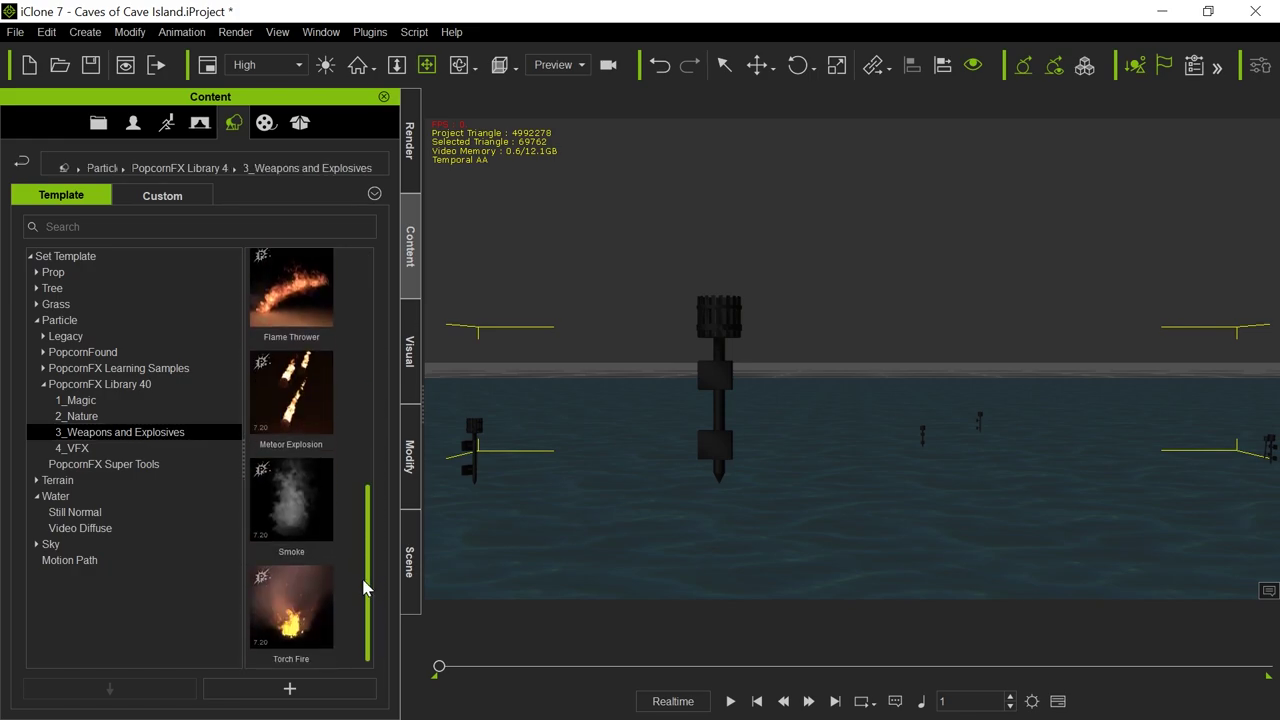
{"action": "left_click_drag", "start_coordinate": [293, 620], "coordinate": [736, 216]}
Move the Torch Fire effect close to the large torch and raise it above the torch head.
{"action": "left_click_drag", "start_coordinate": [724, 203], "coordinate": [743, 289]}
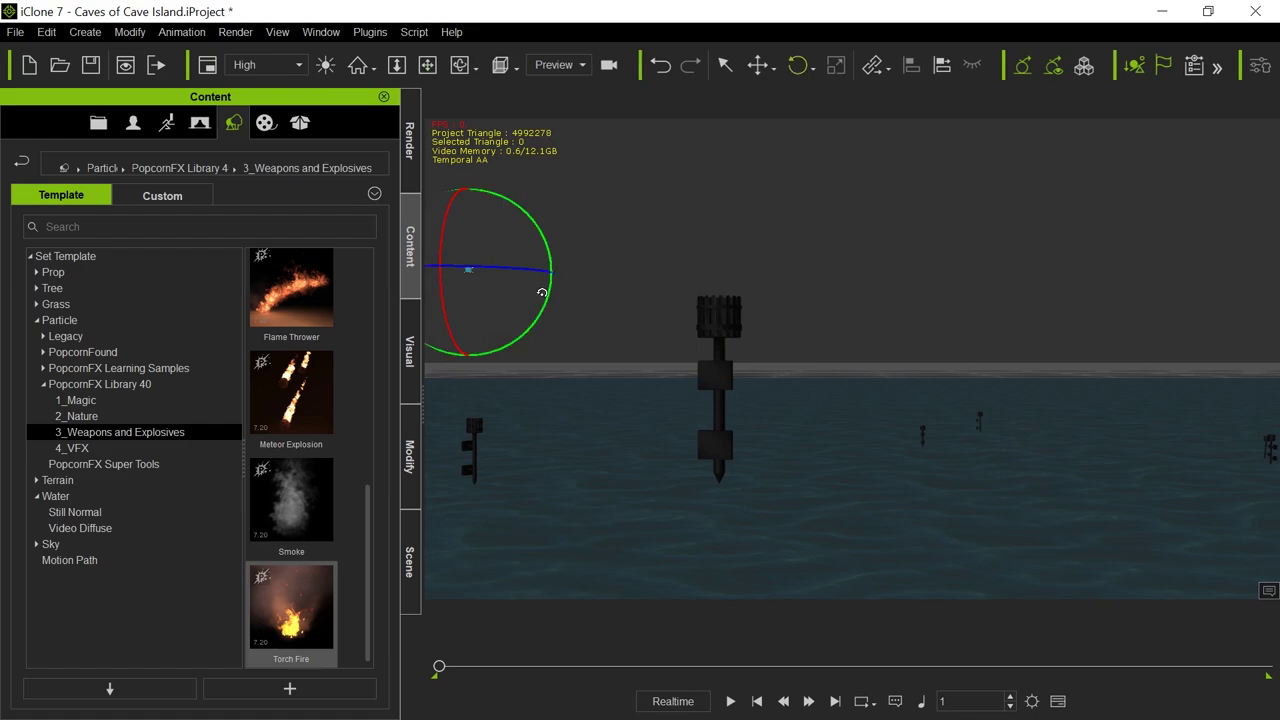
{"action": "left_click_drag", "start_coordinate": [561, 270], "coordinate": [775, 277]}
{"action": "left_click_drag", "start_coordinate": [697, 284], "coordinate": [753, 331]}
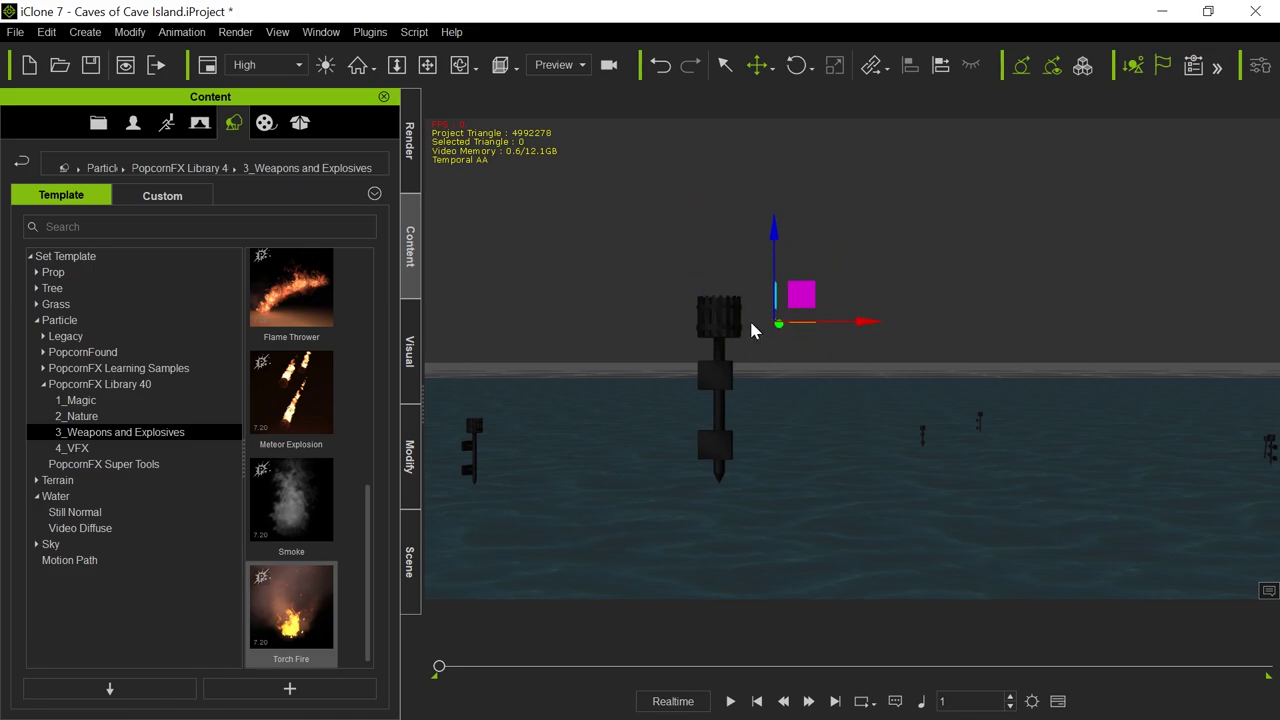
{"action": "left_click_drag", "start_coordinate": [773, 240], "coordinate": [746, 155]}
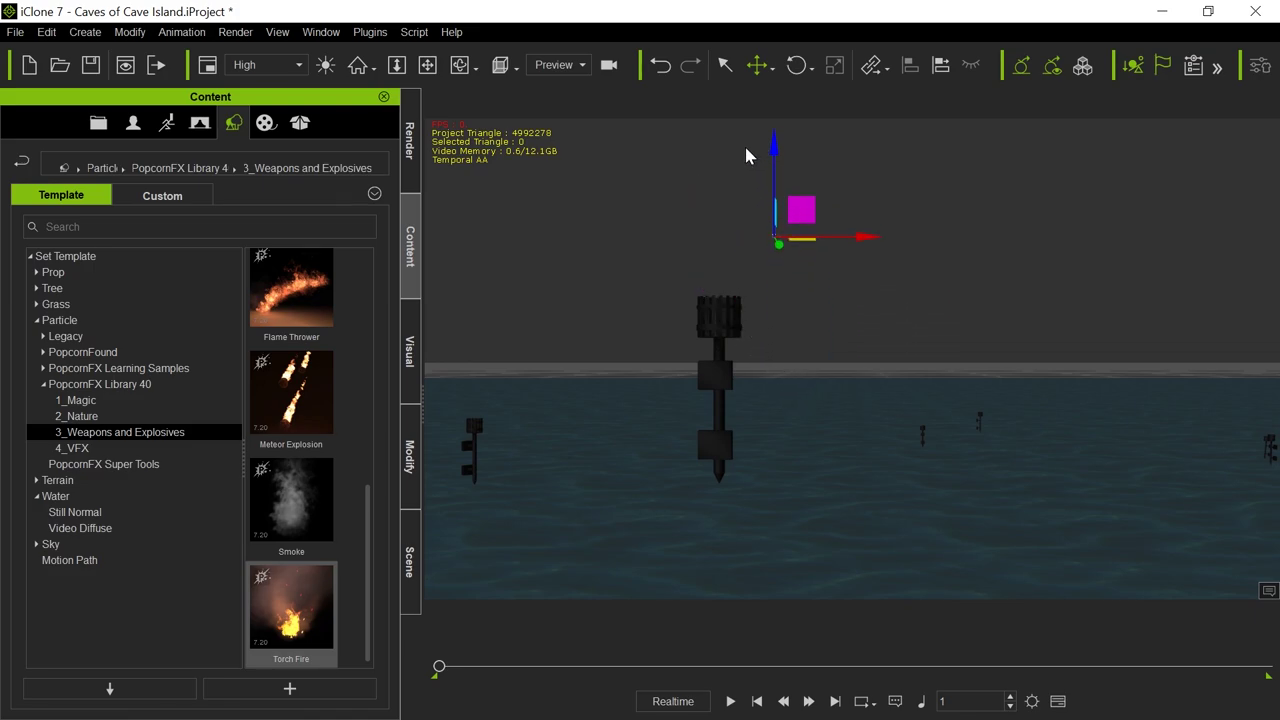
Try to shift the Torch Fire effect in depth, undo the shifts, and slide it along X over the torch head.
{"action": "mouse_move", "coordinate": [783, 248]}
{"action": "left_mouse_down"}
{"action": "mouse_move", "coordinate": [840, 300]}
{"action": "mouse_move", "coordinate": [837, 355]}
{"action": "left_mouse_up"}
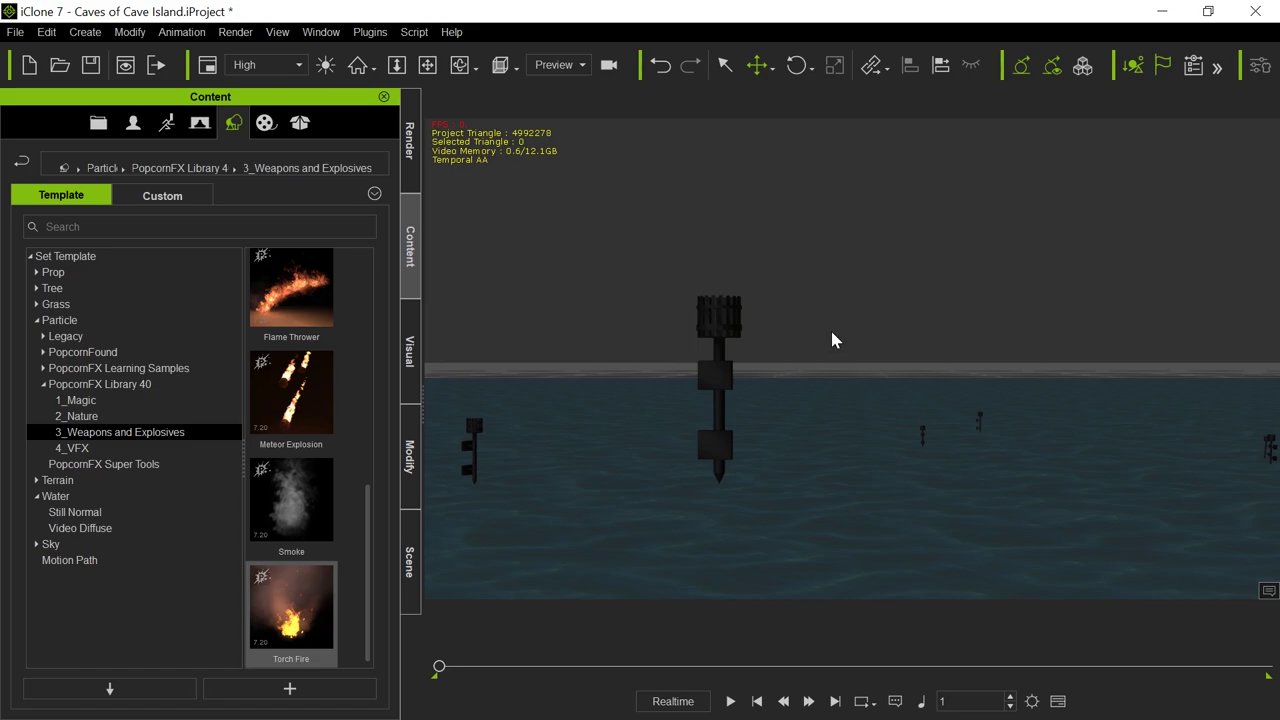
{"action": "key", "text": "ctrl+z"}
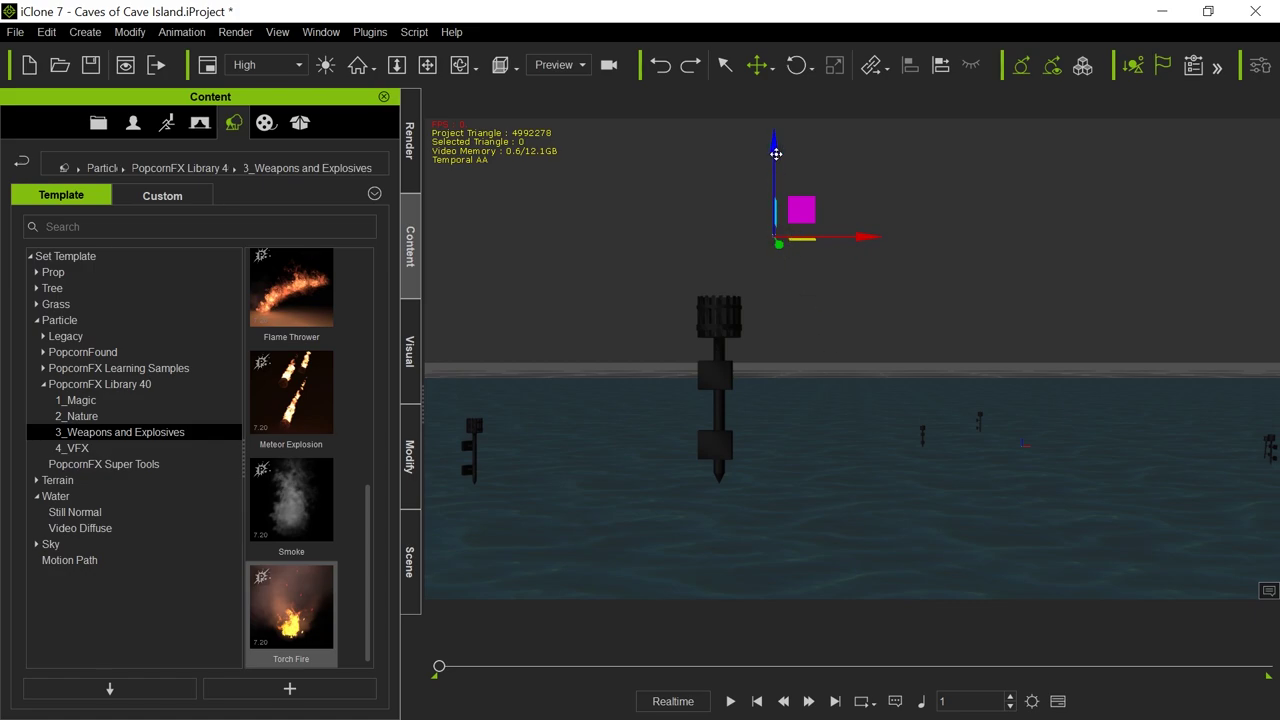
{"action": "left_click_drag", "start_coordinate": [801, 240], "coordinate": [846, 307]}
{"action": "left_click_drag", "start_coordinate": [822, 214], "coordinate": [794, 157]}
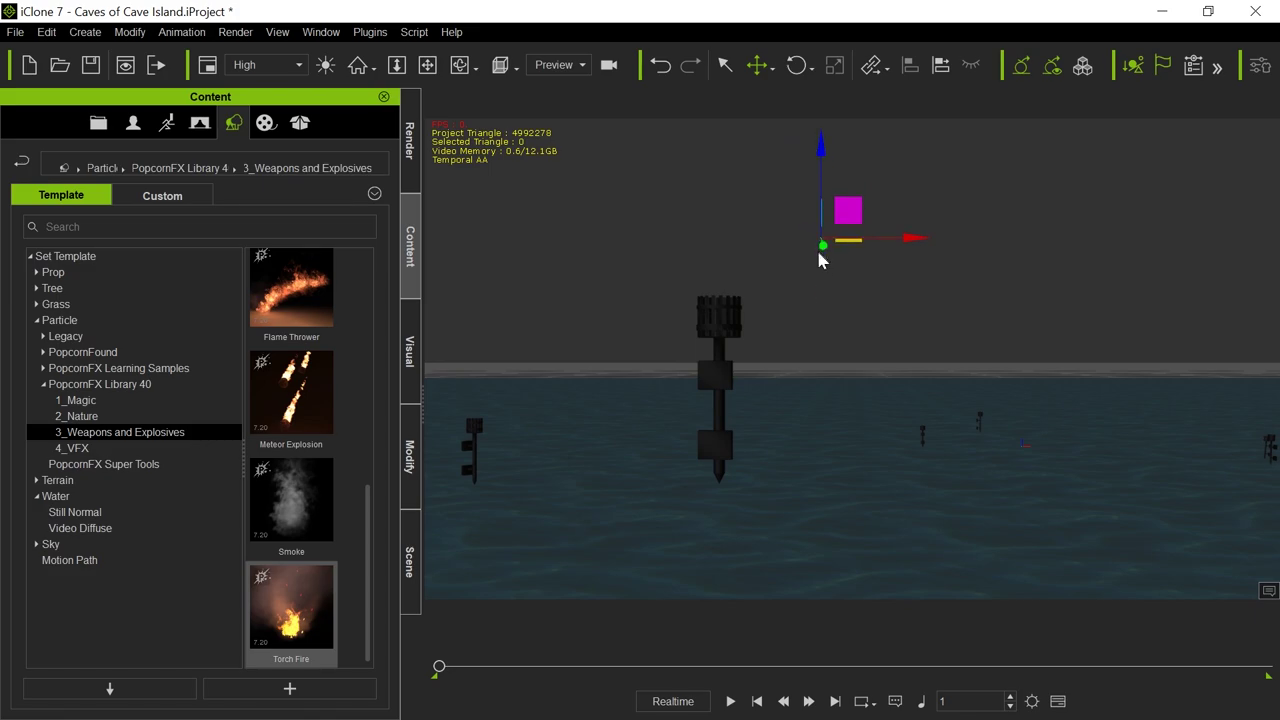
{"action": "left_click", "coordinate": [818, 247]}
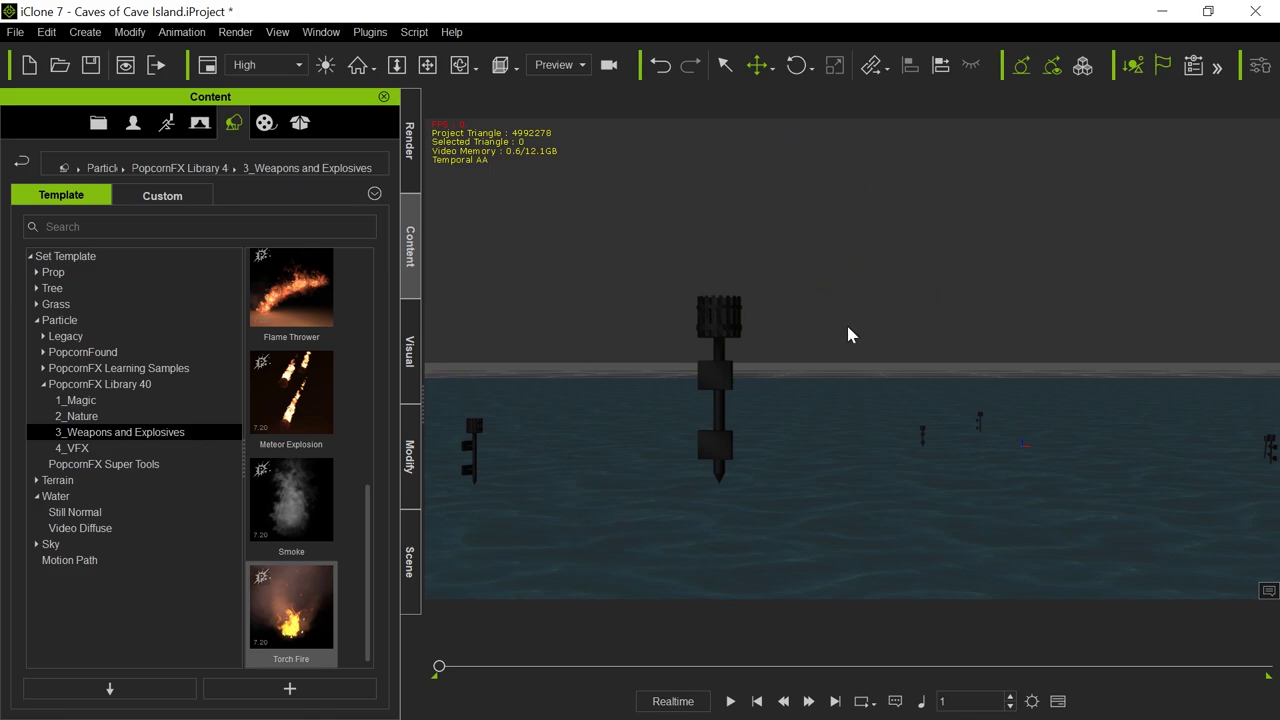
{"action": "key", "text": "ctrl+z"}
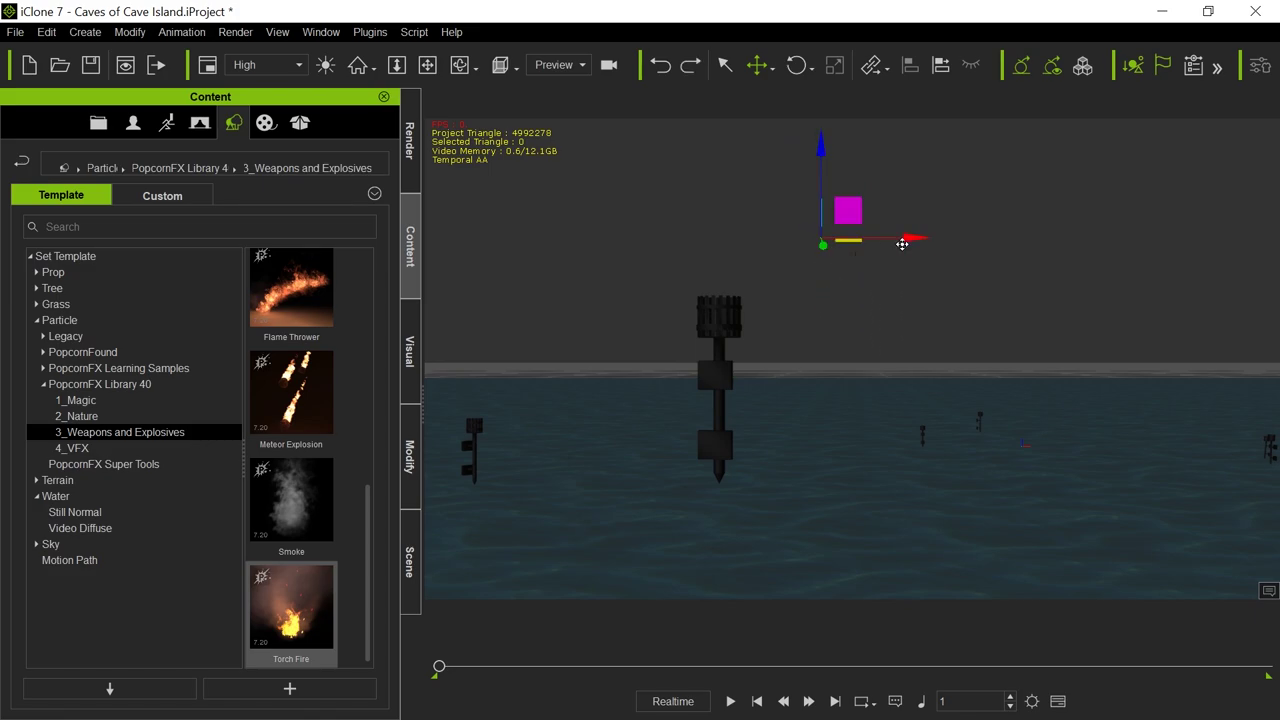
{"action": "left_click_drag", "start_coordinate": [907, 238], "coordinate": [811, 239]}
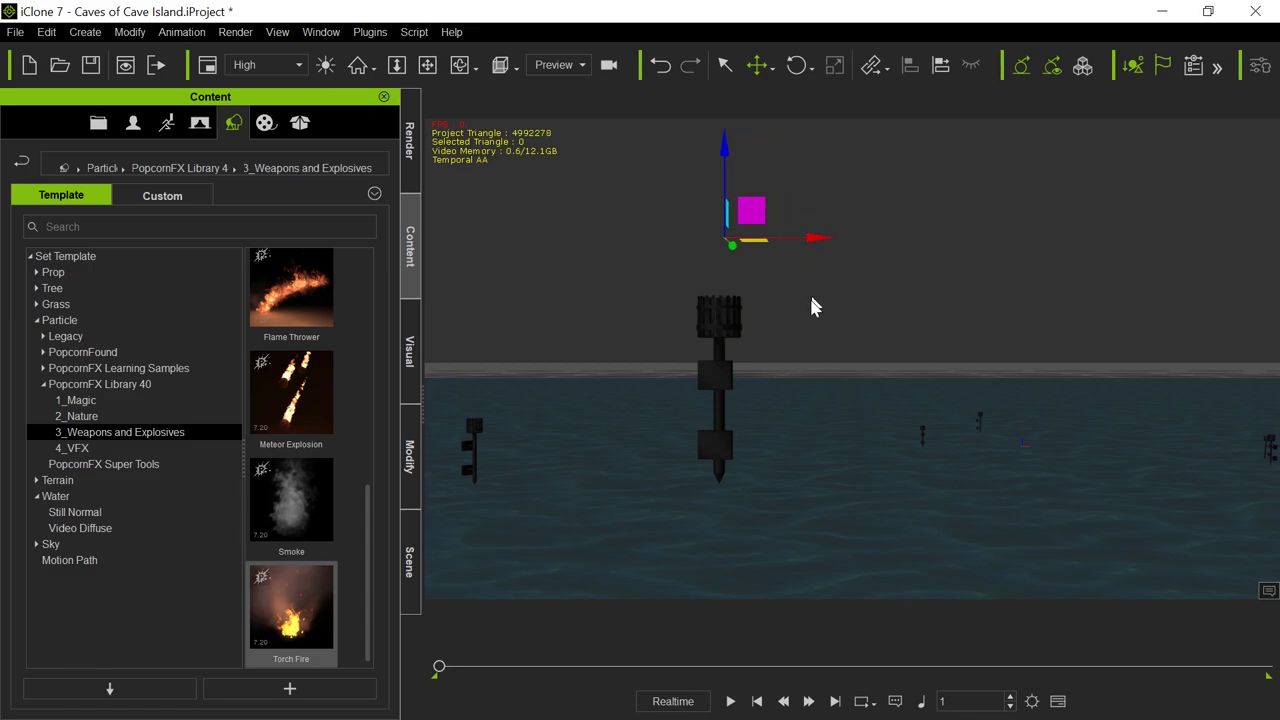
Align the Torch Fire effect to the torch prop by pivot on the X, Y and Z axes.
{"action": "right_click", "coordinate": [738, 243]}
{"action": "mouse_move", "coordinate": [785, 346]}
{"action": "left_click", "coordinate": [961, 348]}
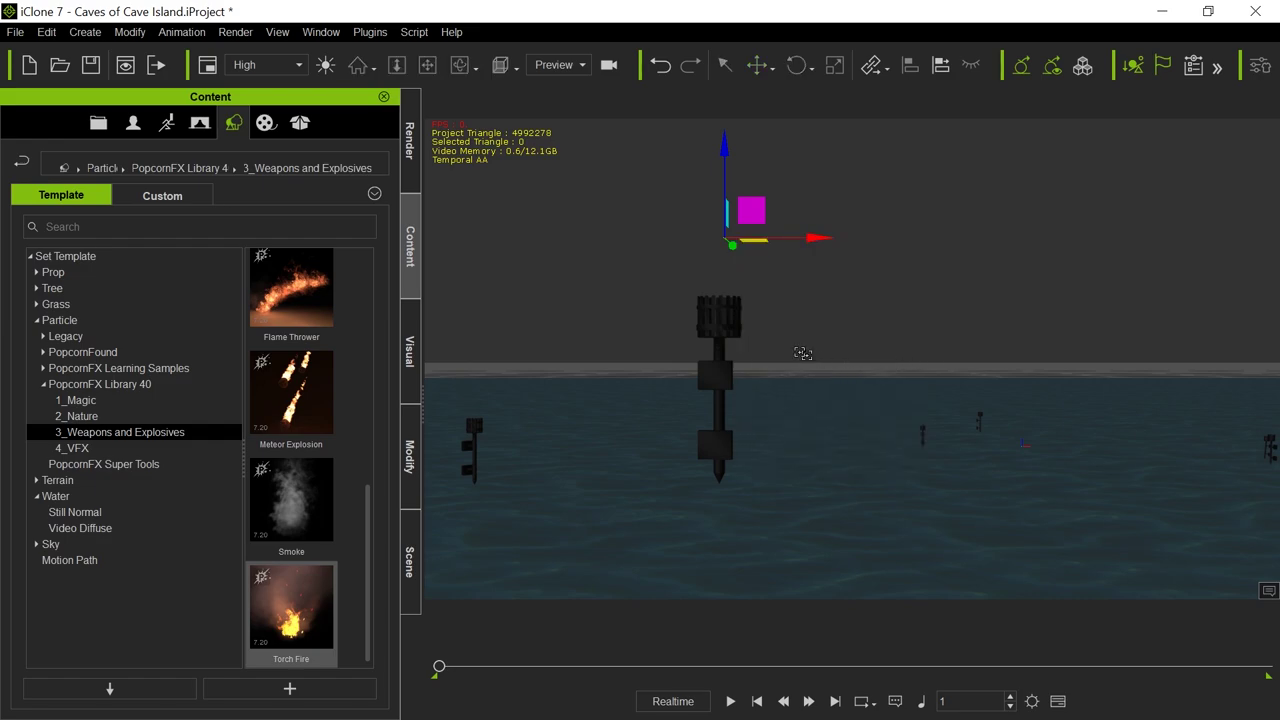
{"action": "left_click", "coordinate": [706, 318]}
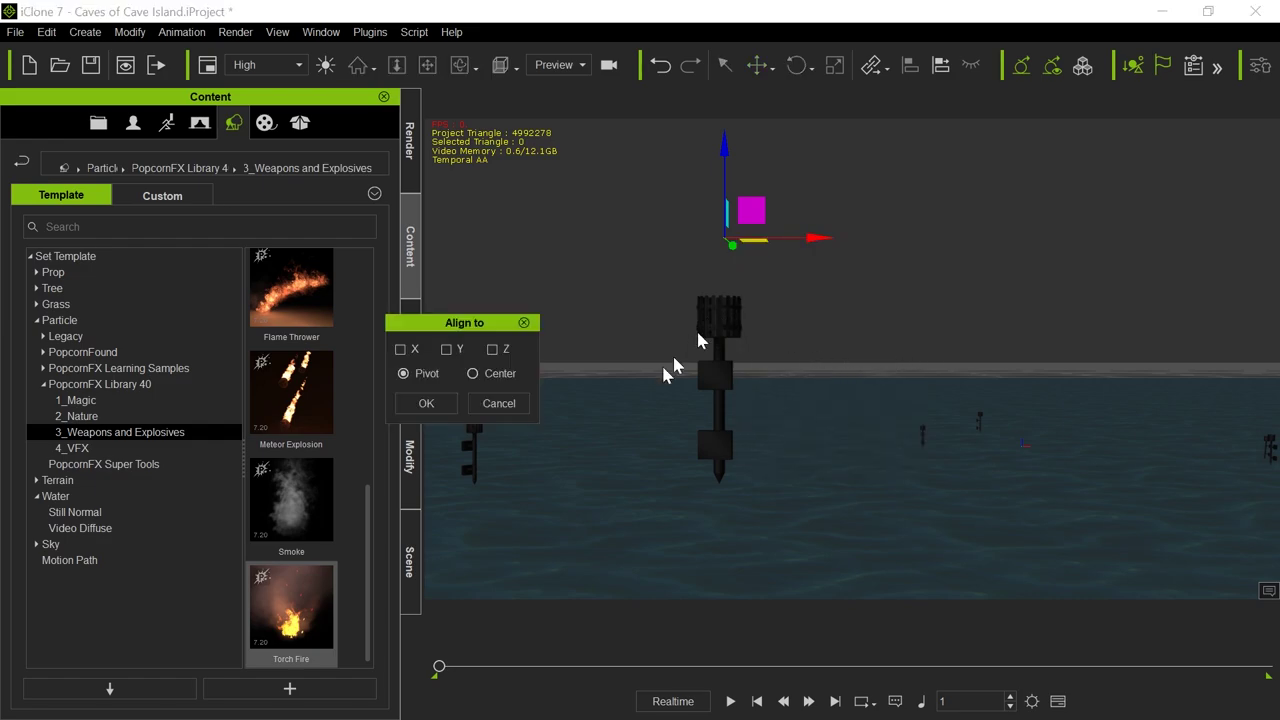
{"action": "left_click", "coordinate": [401, 349]}
{"action": "left_click", "coordinate": [446, 349]}
{"action": "left_click", "coordinate": [492, 349]}
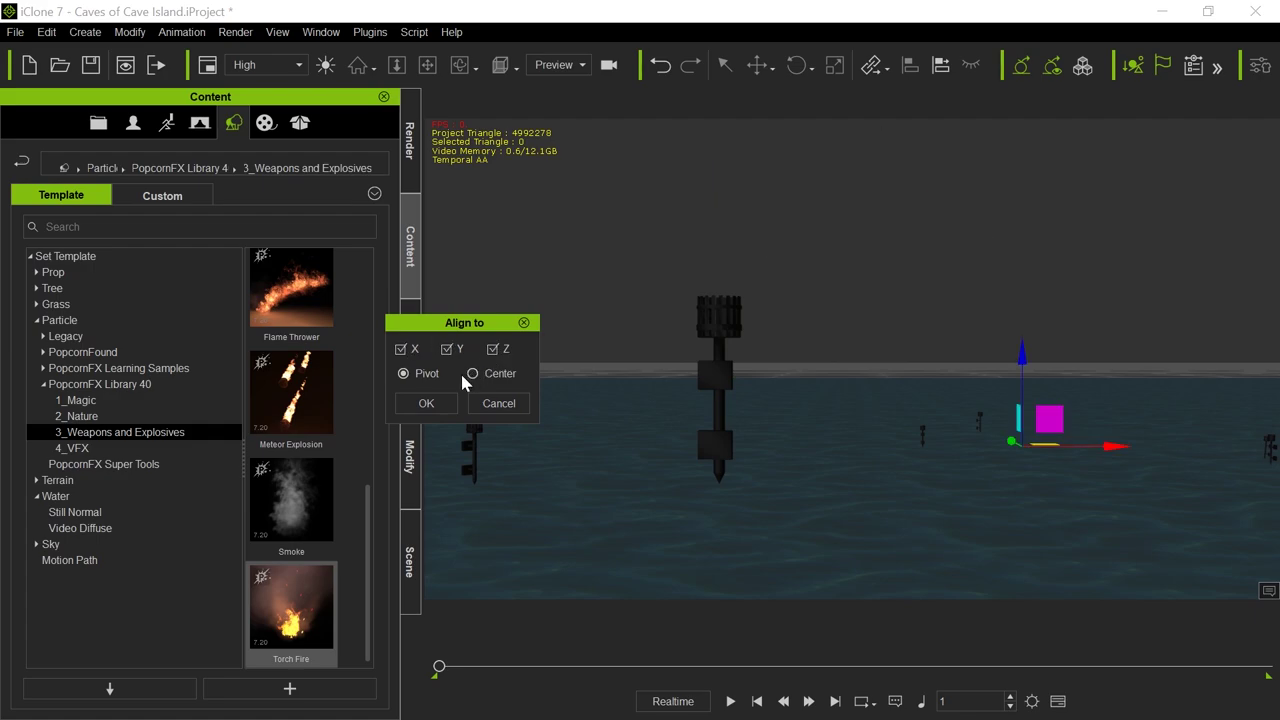
{"action": "left_click", "coordinate": [426, 403]}
Raise the aligned Torch Fire effect and move it along X towards the large torch, checking its placement from another angle.
{"action": "left_click", "coordinate": [1025, 445]}
{"action": "key", "text": "w"}
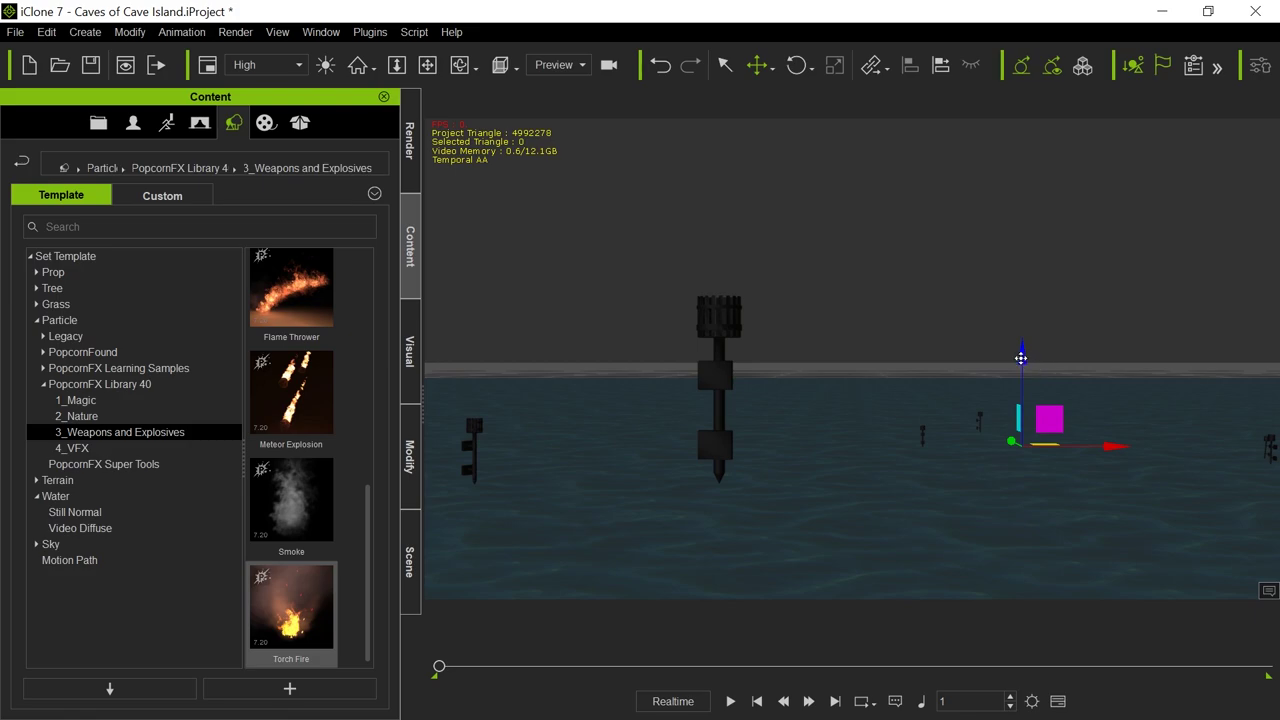
{"action": "left_click_drag", "start_coordinate": [1021, 358], "coordinate": [1021, 246]}
{"action": "left_click", "coordinate": [1097, 329]}
{"action": "left_click_drag", "start_coordinate": [1110, 336], "coordinate": [806, 342]}
{"action": "left_click", "coordinate": [571, 440]}
{"action": "middle_click_drag", "start_coordinate": [571, 440], "coordinate": [609, 463]}
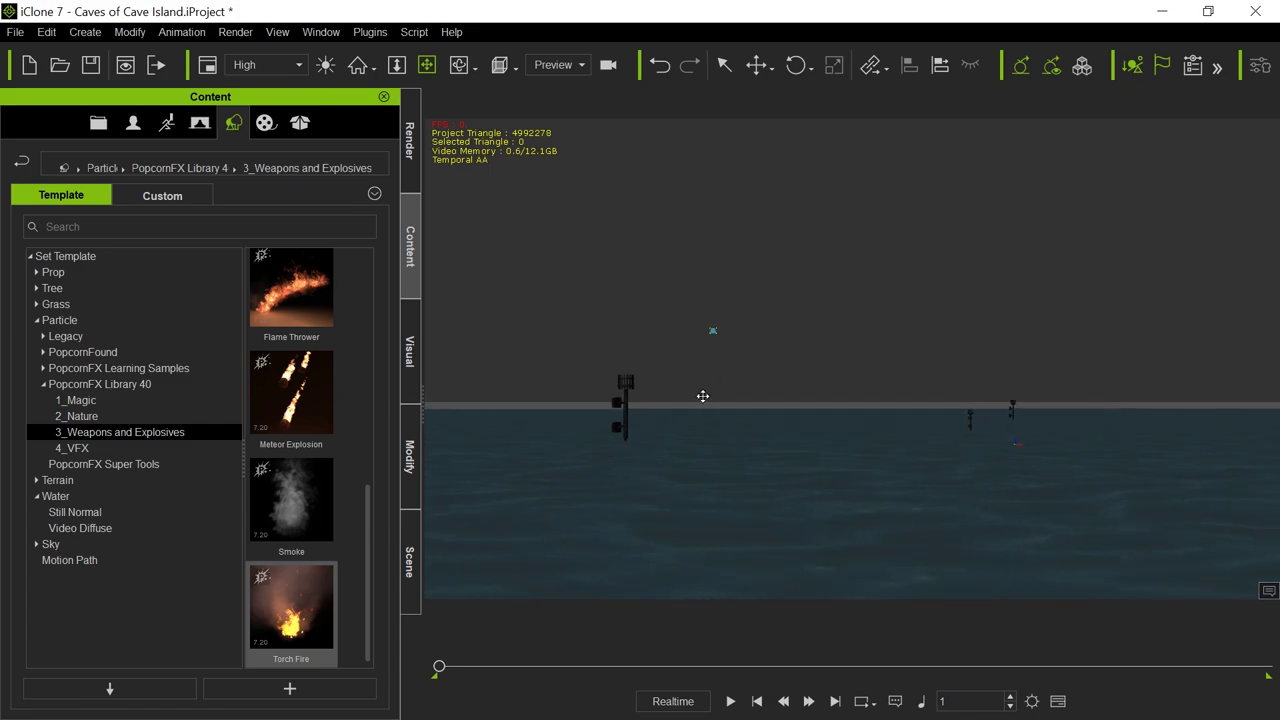
Select the torch prop and set its pivot to the middle centre point in pivot editing mode, then finish the pivot edit.
{"action": "key", "text": "q"}
{"action": "left_click", "coordinate": [633, 386]}
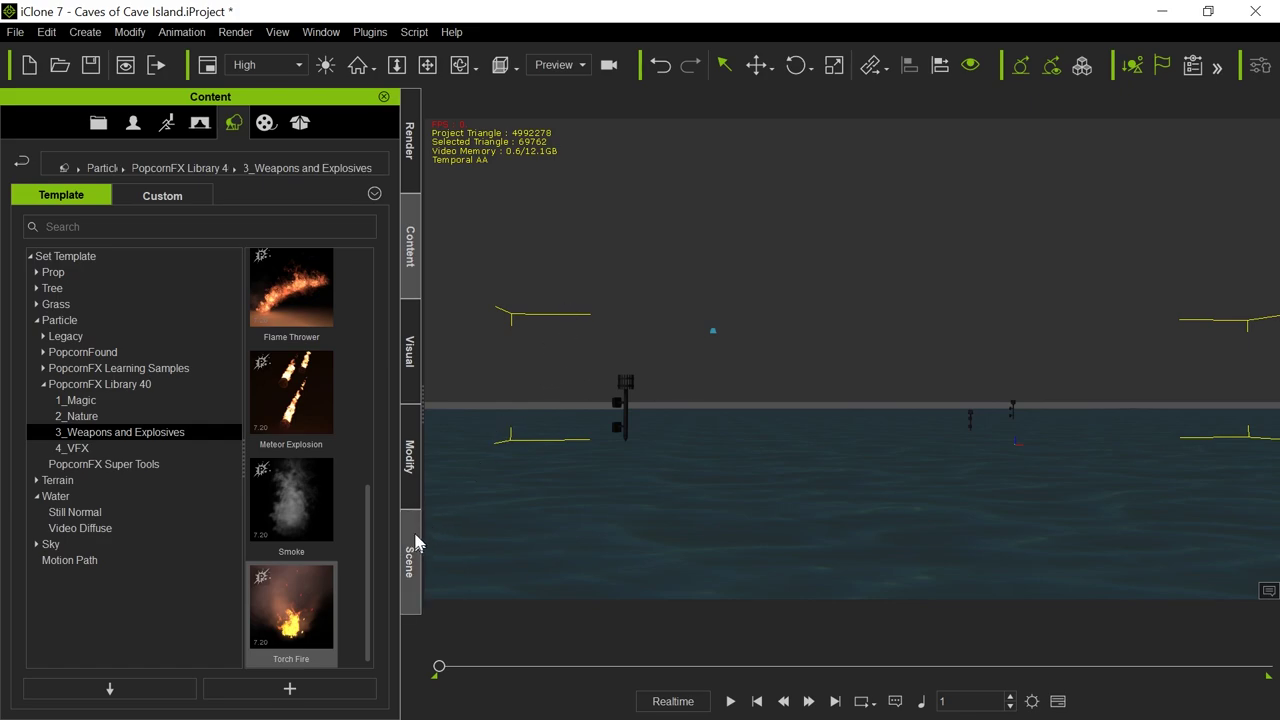
{"action": "left_click", "coordinate": [410, 460]}
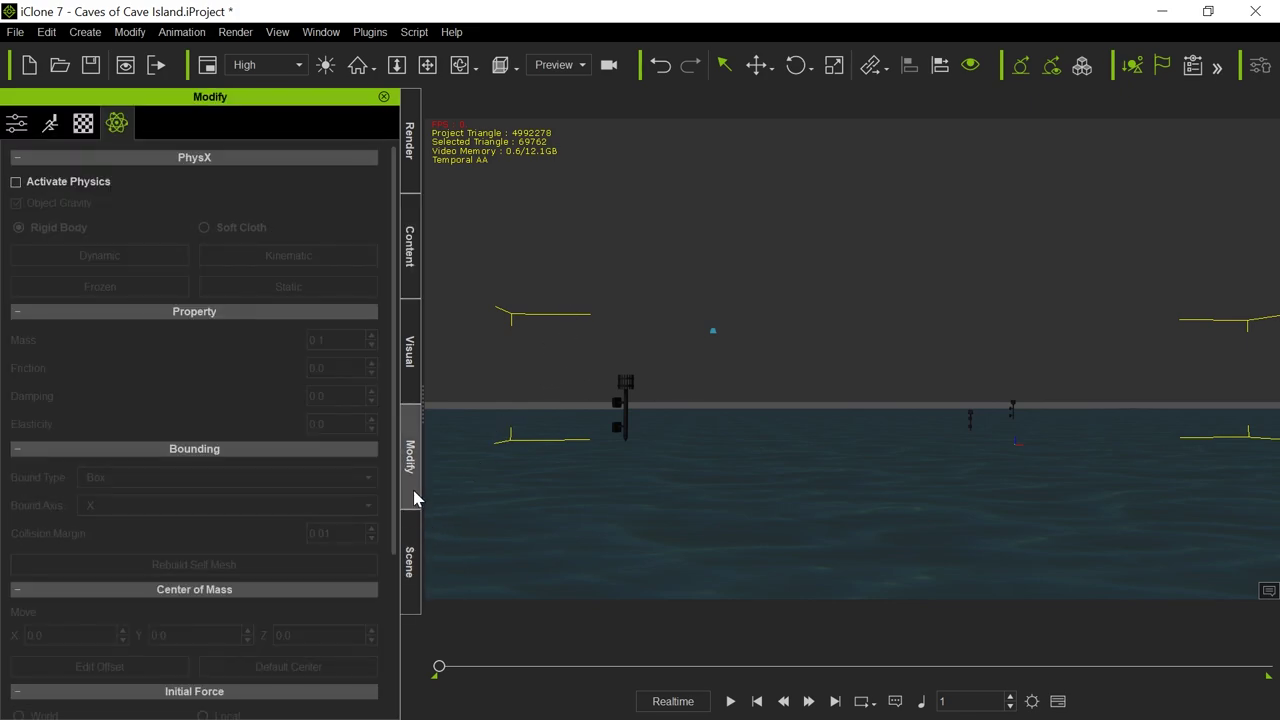
{"action": "left_click", "coordinate": [16, 122]}
{"action": "scroll", "coordinate": [227, 490], "scroll_direction": "down", "scroll_amount": 6}
{"action": "scroll", "coordinate": [228, 502], "scroll_direction": "up", "scroll_amount": 1}
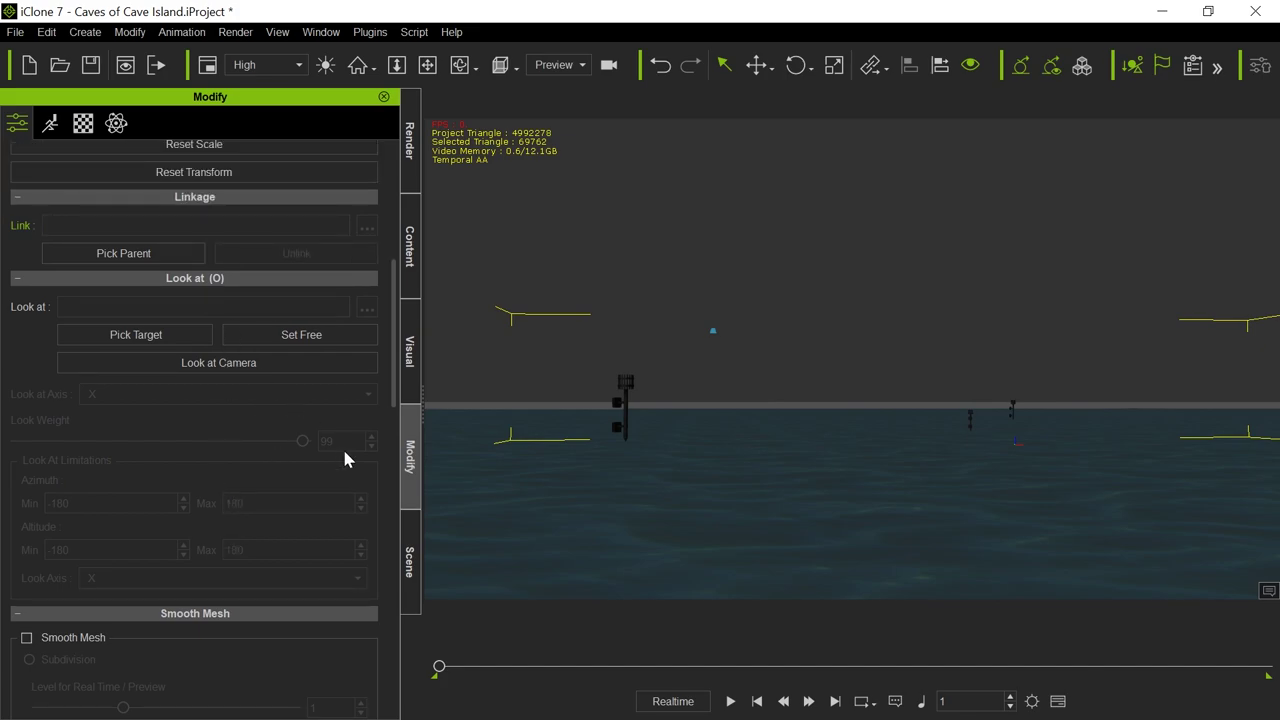
{"action": "scroll", "coordinate": [345, 458], "scroll_direction": "down", "scroll_amount": 4}
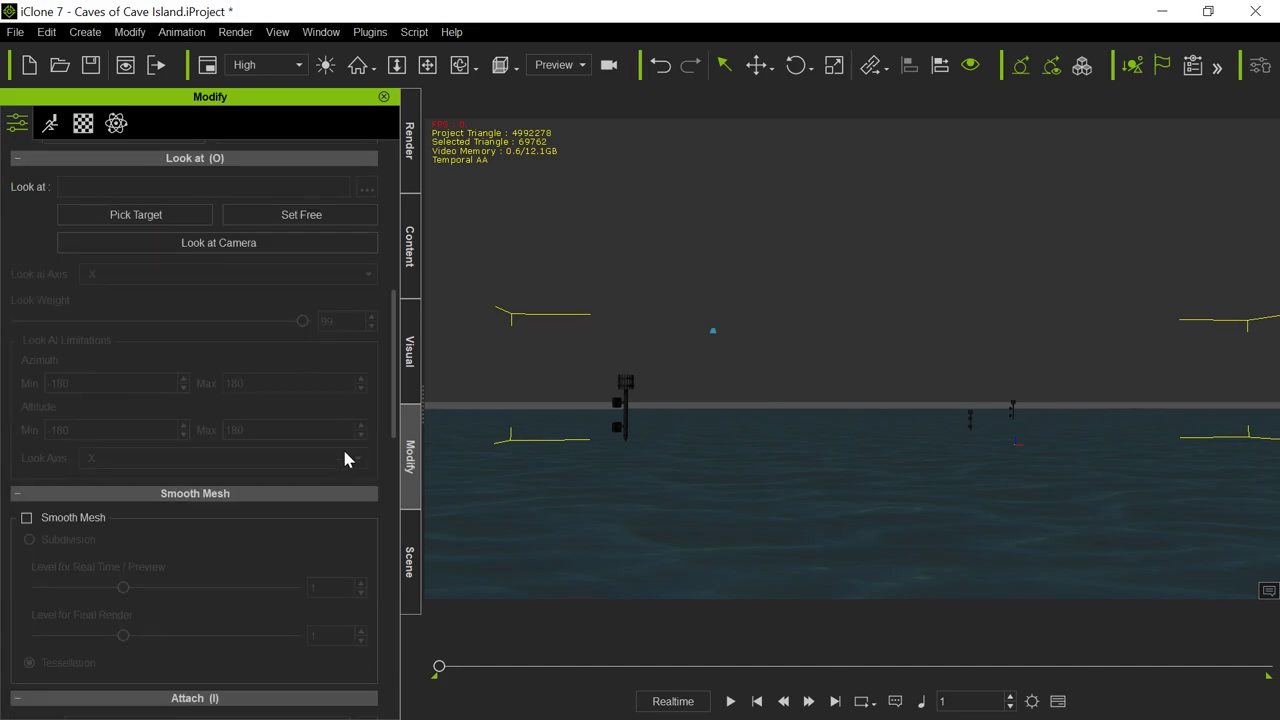
{"action": "scroll", "coordinate": [342, 456], "scroll_direction": "up", "scroll_amount": 5}
{"action": "scroll", "coordinate": [341, 456], "scroll_direction": "up", "scroll_amount": 2}
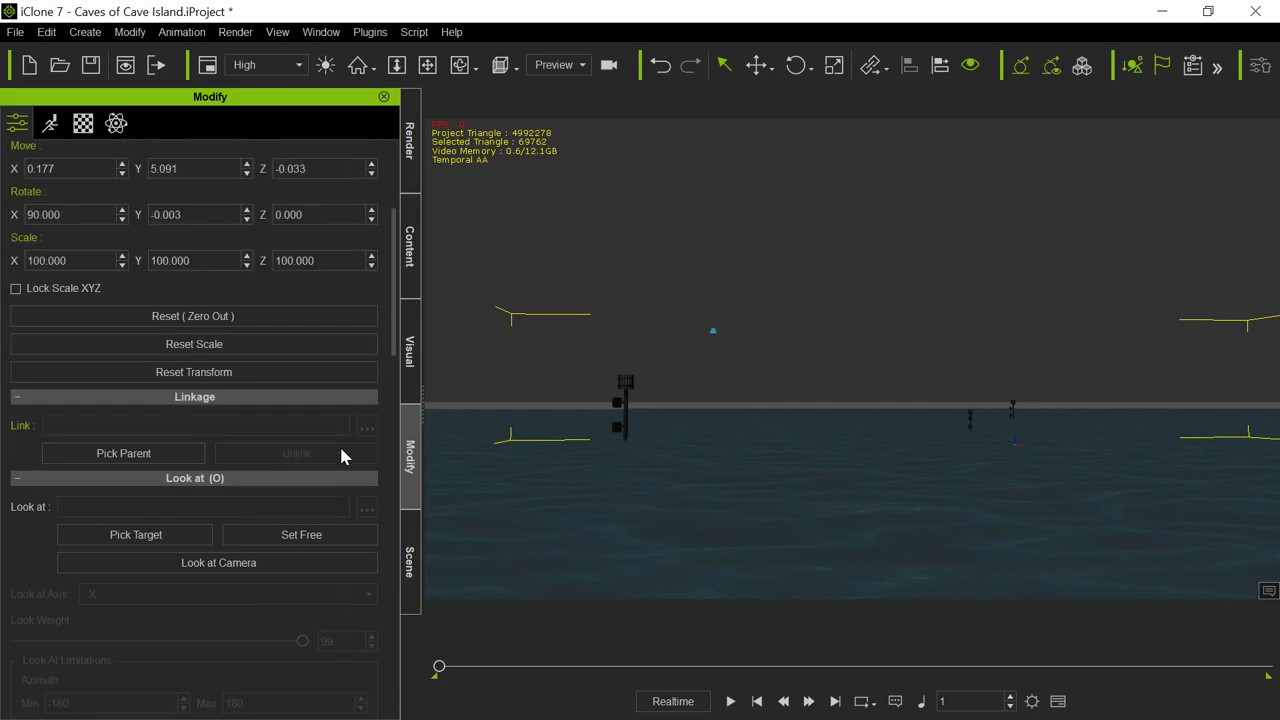
{"action": "scroll", "coordinate": [341, 456], "scroll_direction": "down", "scroll_amount": 8}
{"action": "scroll", "coordinate": [341, 456], "scroll_direction": "down", "scroll_amount": 7}
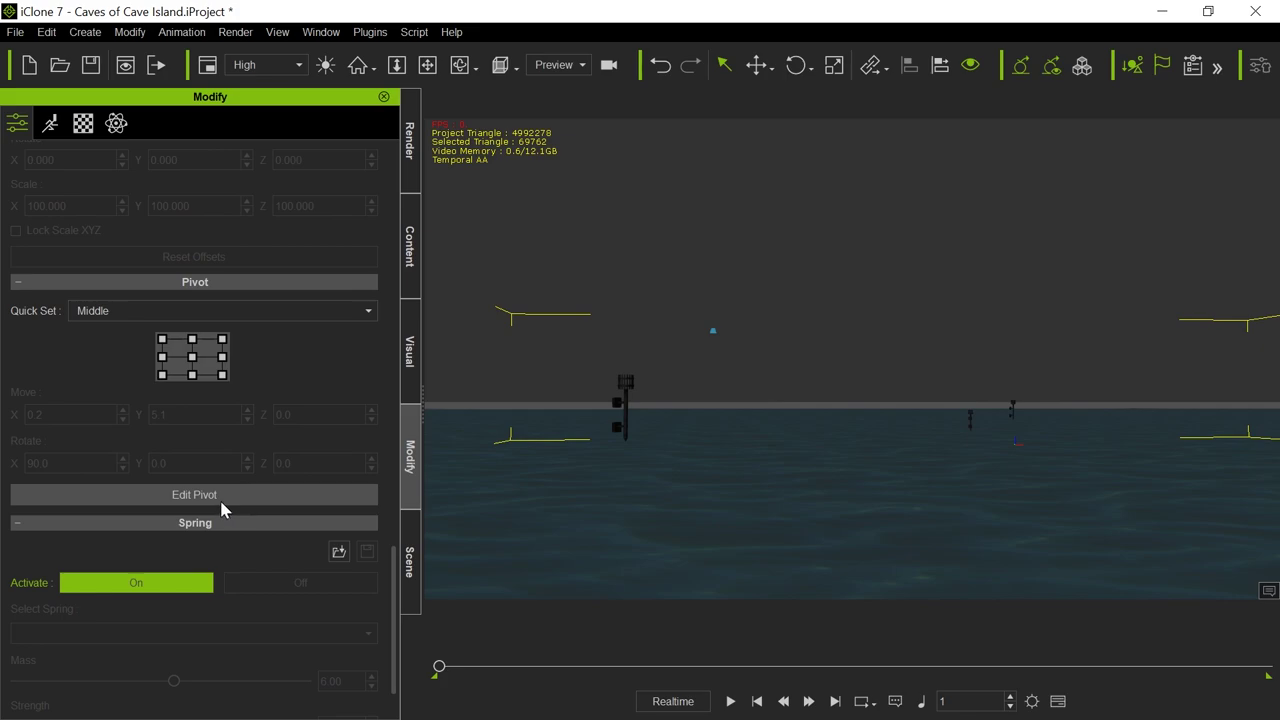
{"action": "left_click", "coordinate": [219, 497]}
{"action": "left_click", "coordinate": [194, 359]}
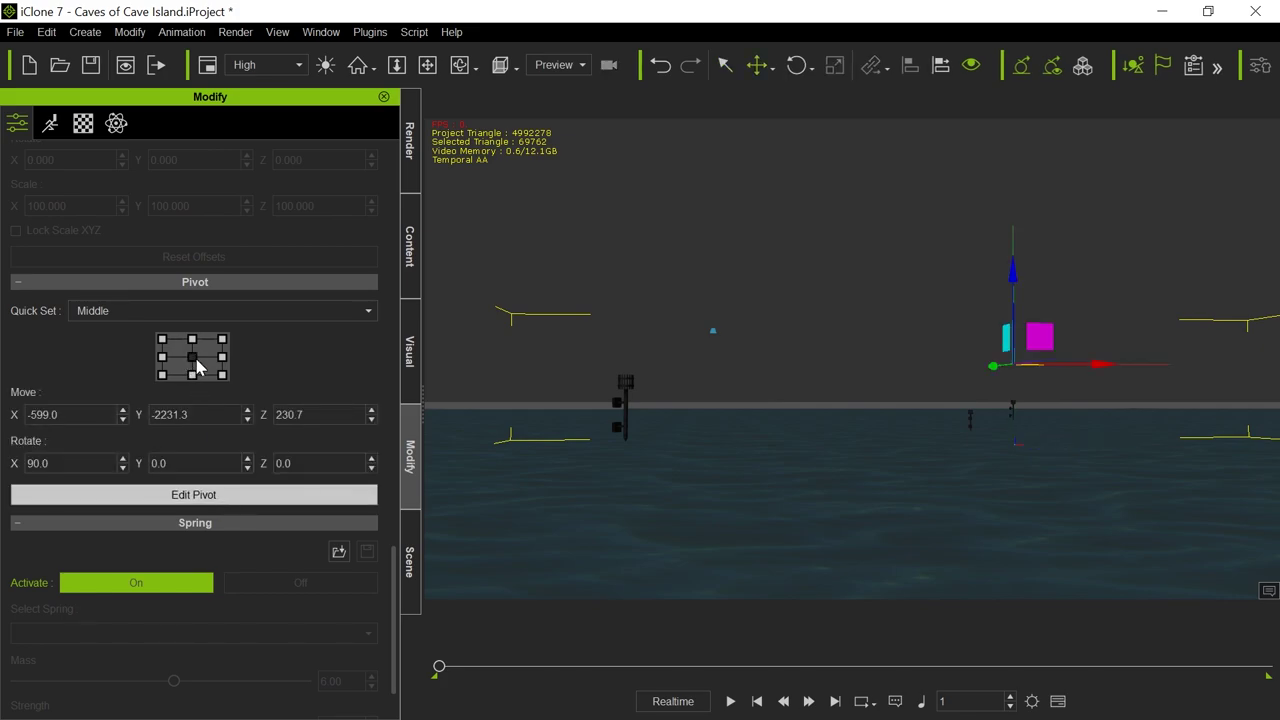
{"action": "left_click", "coordinate": [241, 499]}
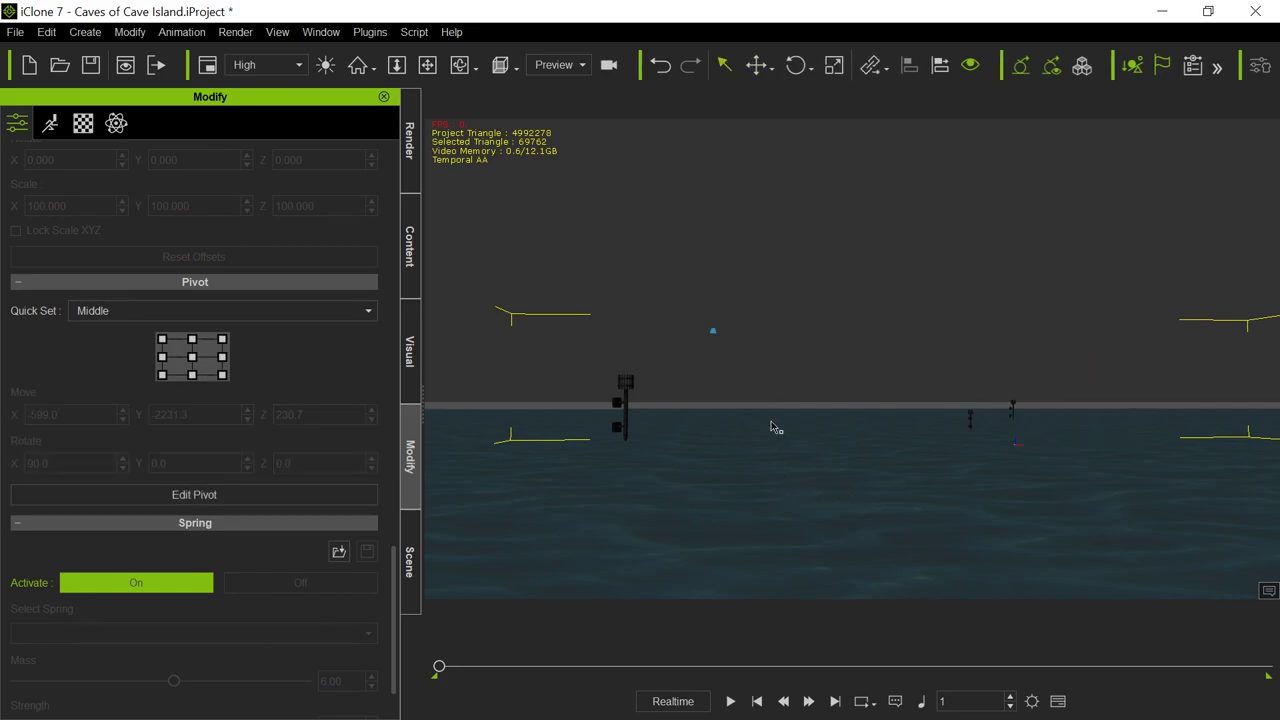
Select the Torch Fire effect and align it to the large torch prop by pivot on the X and Y axes.
{"action": "left_click", "coordinate": [718, 341]}
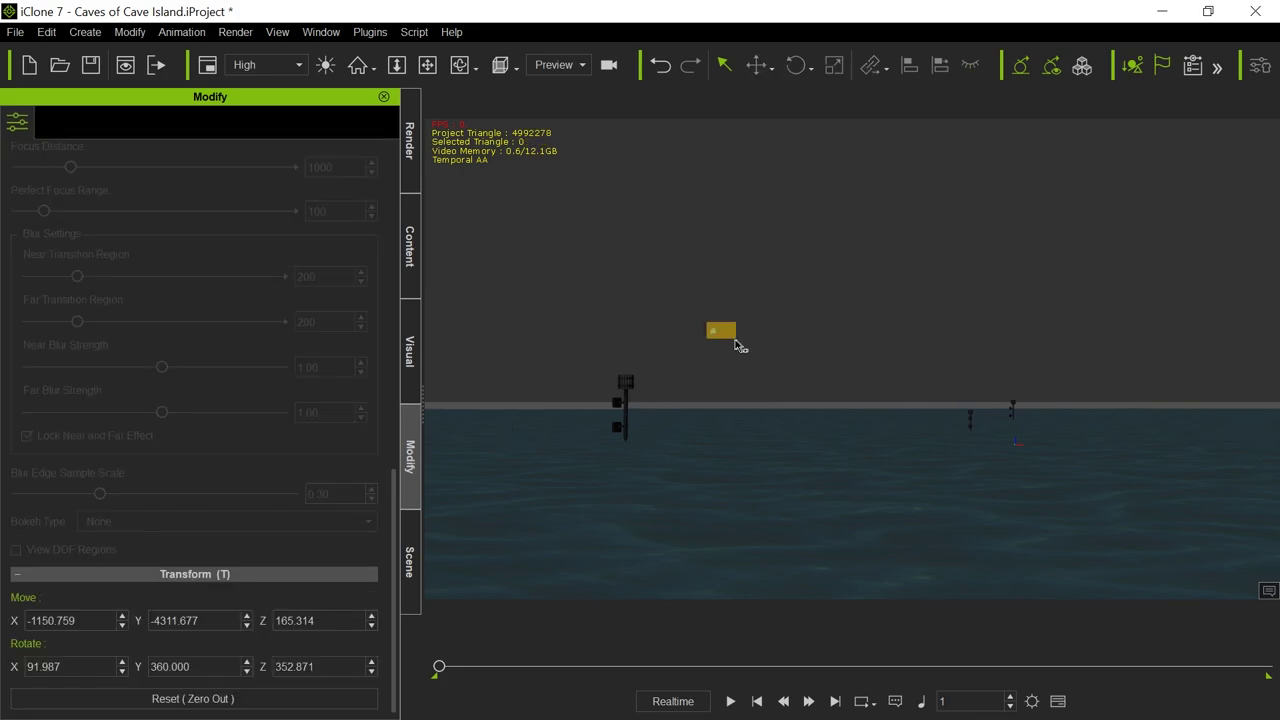
{"action": "left_click", "coordinate": [718, 340]}
{"action": "right_click", "coordinate": [716, 338]}
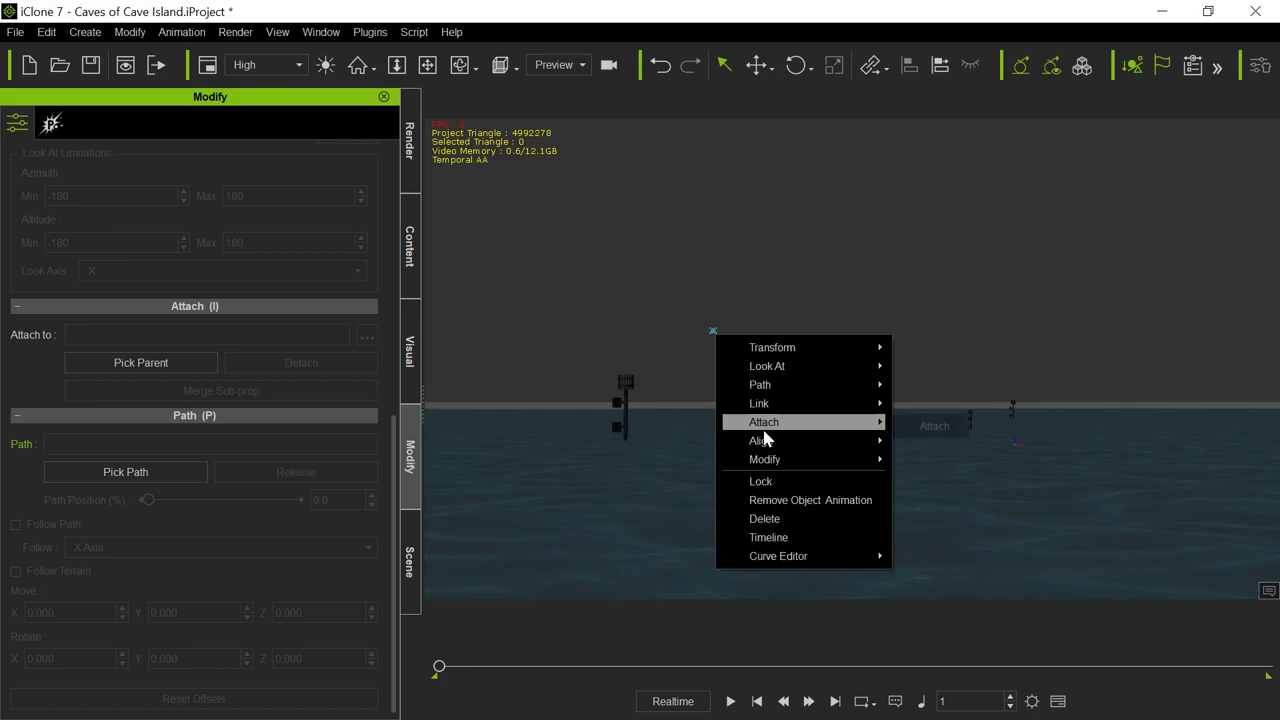
{"action": "mouse_move", "coordinate": [763, 440]}
{"action": "left_click", "coordinate": [930, 445]}
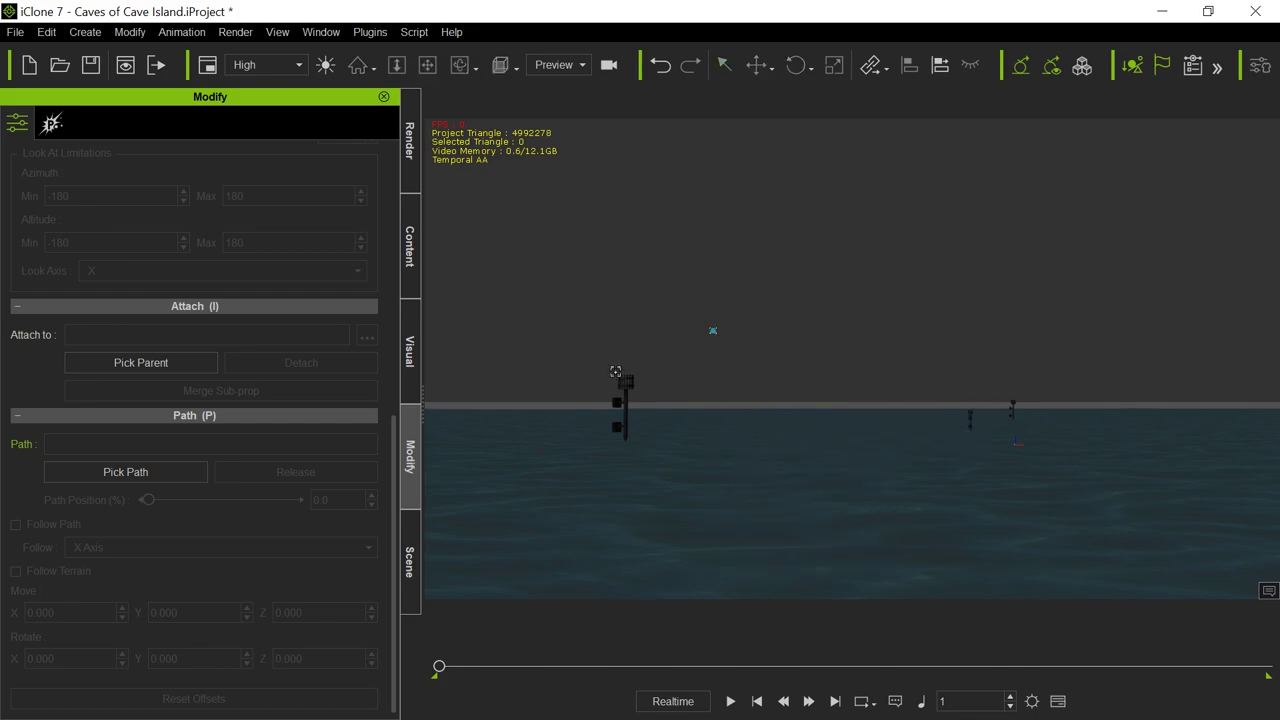
{"action": "left_click", "coordinate": [624, 380]}
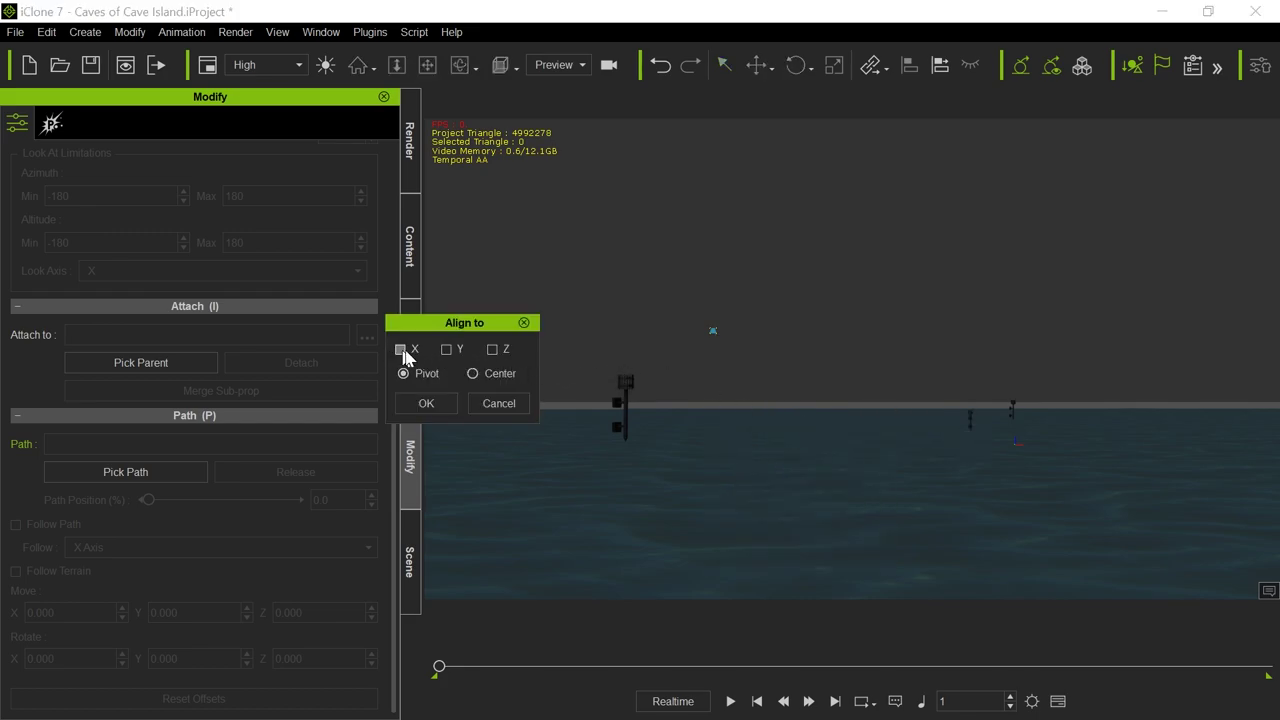
{"action": "left_click", "coordinate": [446, 350]}
{"action": "left_click", "coordinate": [430, 403]}
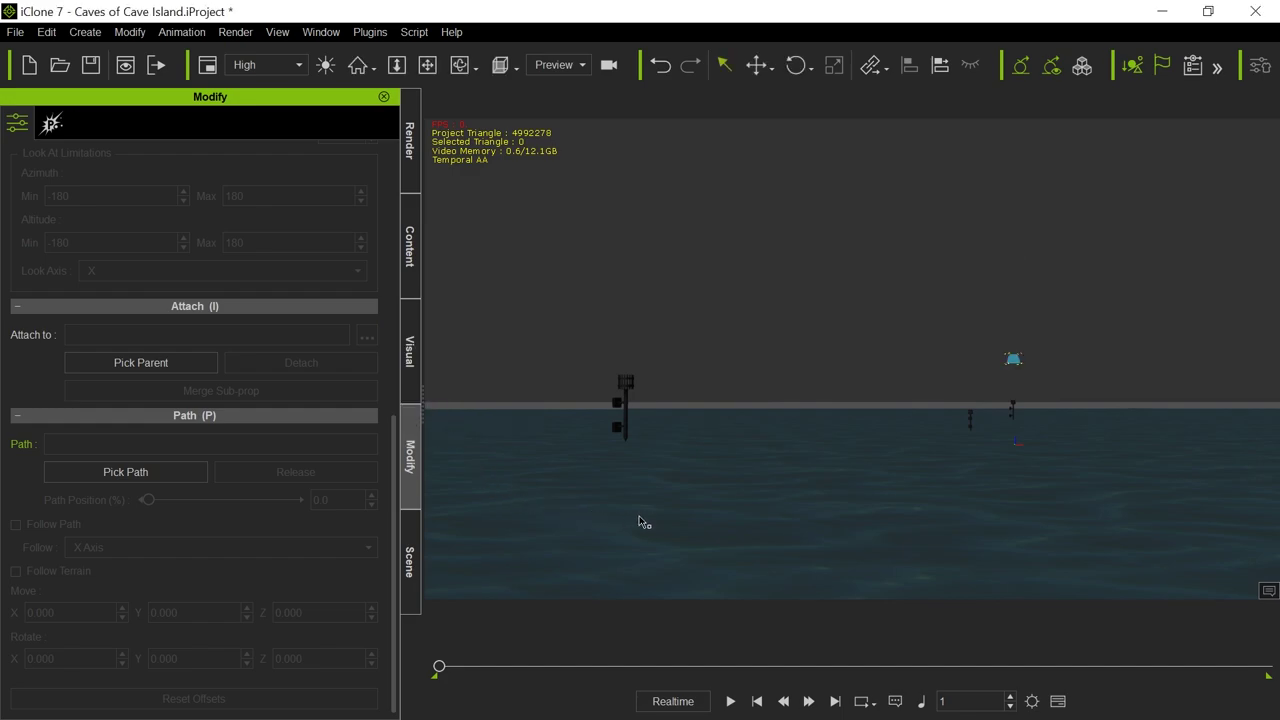
Move the Torch Fire effect along X to the large torch and adjust its X and Y position over the torch head.
{"action": "key", "text": "e"}
{"action": "key", "text": "w"}
{"action": "left_click_drag", "start_coordinate": [1101, 363], "coordinate": [731, 352]}
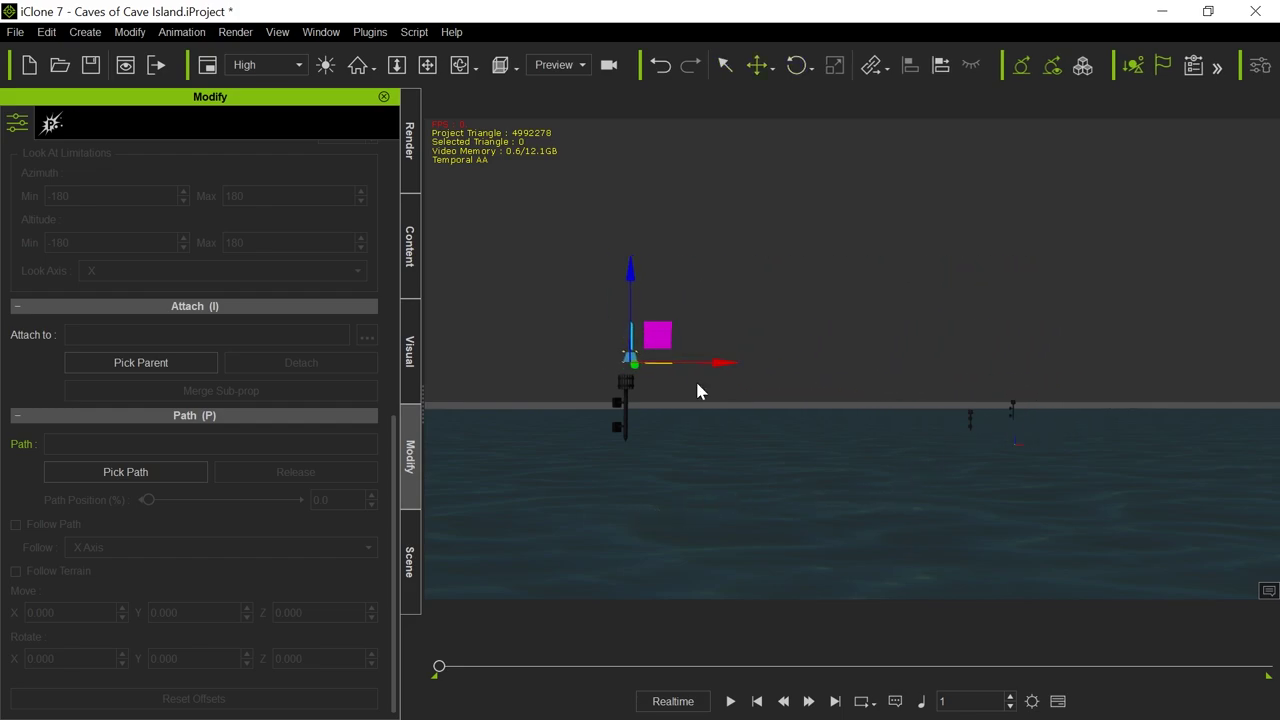
{"action": "left_click", "coordinate": [551, 471]}
{"action": "middle_click_drag", "start_coordinate": [551, 471], "coordinate": [714, 489]}
{"action": "left_click", "coordinate": [640, 390]}
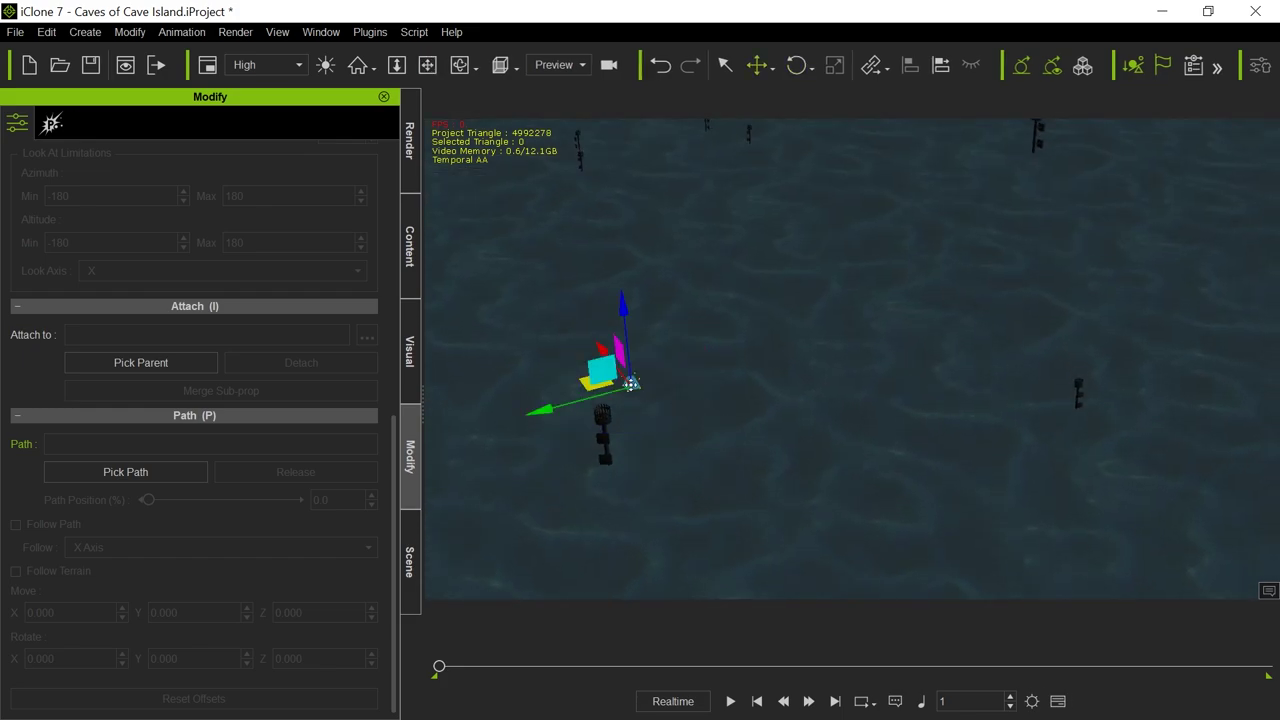
{"action": "left_click_drag", "start_coordinate": [551, 408], "coordinate": [514, 418]}
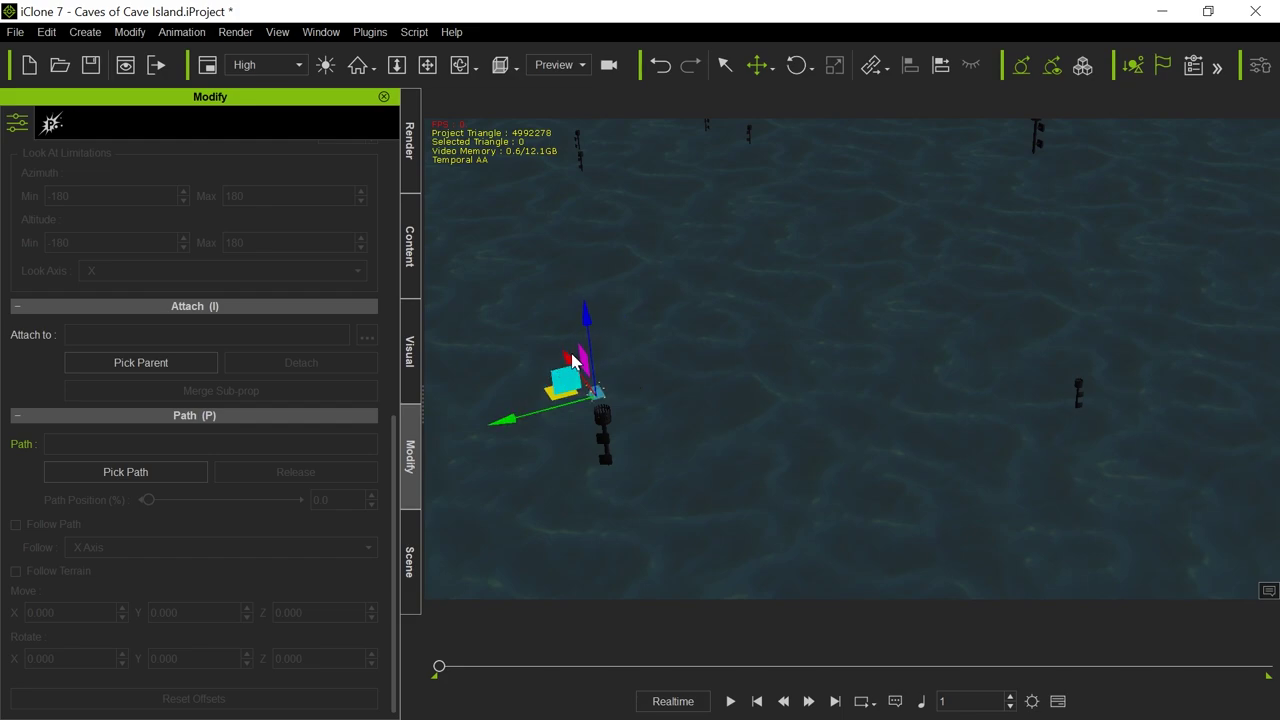
{"action": "left_click_drag", "start_coordinate": [567, 355], "coordinate": [577, 370]}
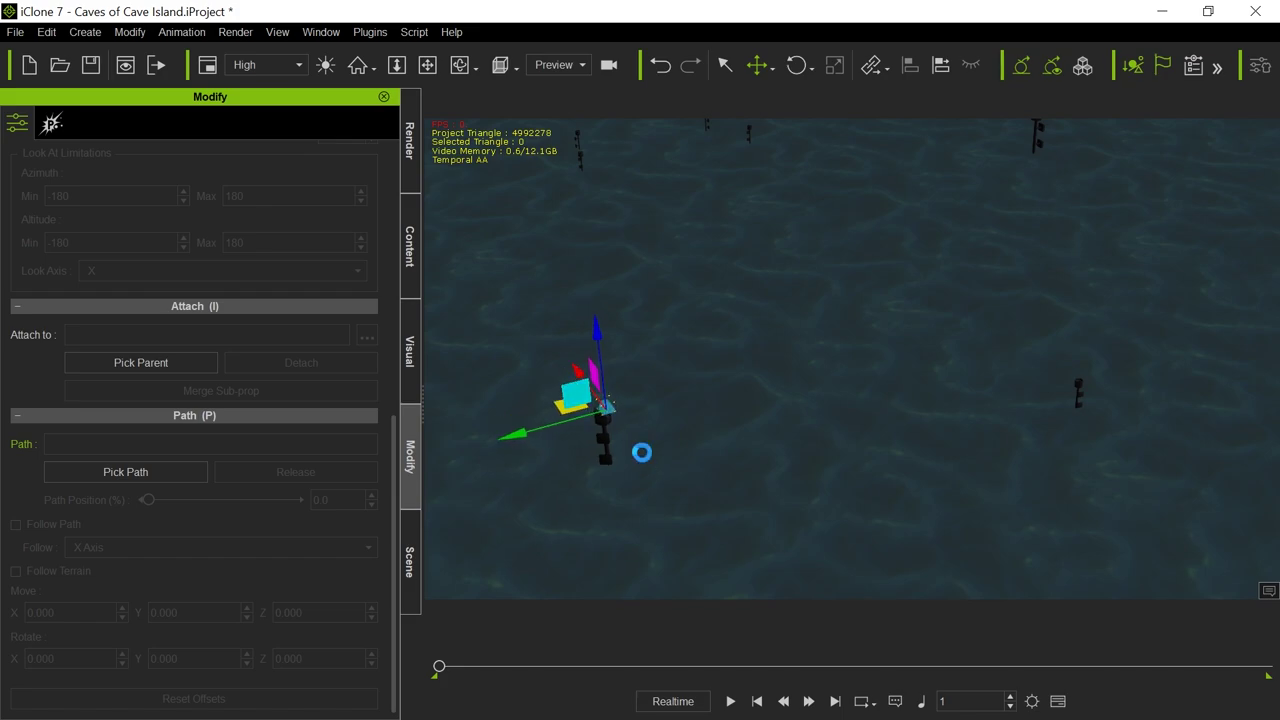
Fine-tune the Torch Fire effect along X and lower it onto the large torch's head, checking it from another angle.
{"action": "right_click_drag", "start_coordinate": [634, 455], "coordinate": [667, 404]}
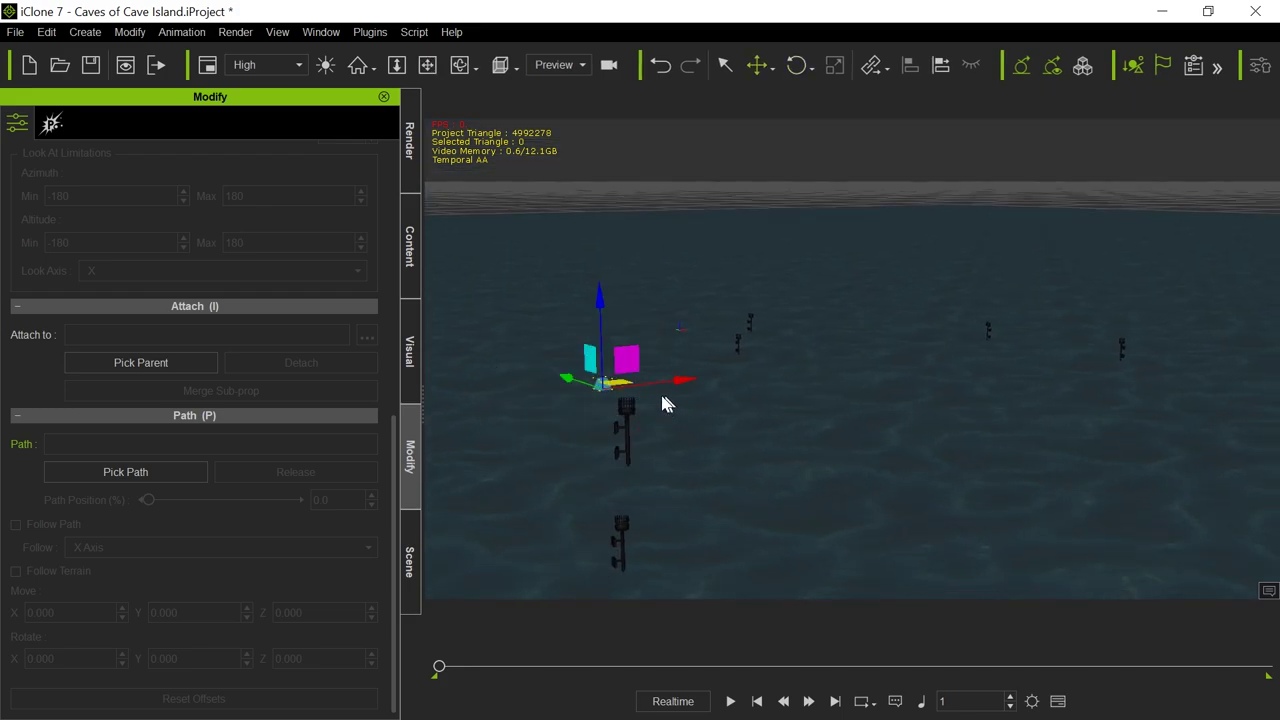
{"action": "left_click_drag", "start_coordinate": [682, 376], "coordinate": [714, 377]}
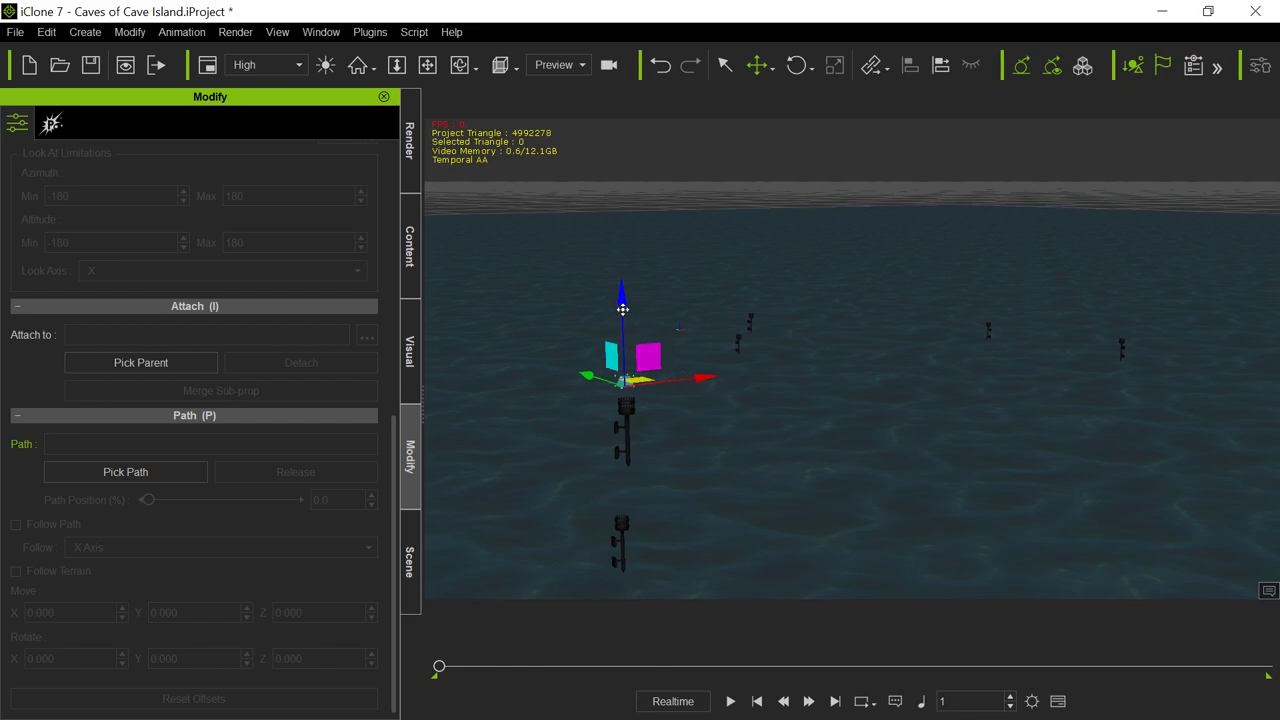
{"action": "left_click_drag", "start_coordinate": [619, 301], "coordinate": [627, 362]}
{"action": "right_click_drag", "start_coordinate": [627, 362], "coordinate": [914, 457]}
{"action": "key", "text": "e"}
{"action": "key", "text": "w"}
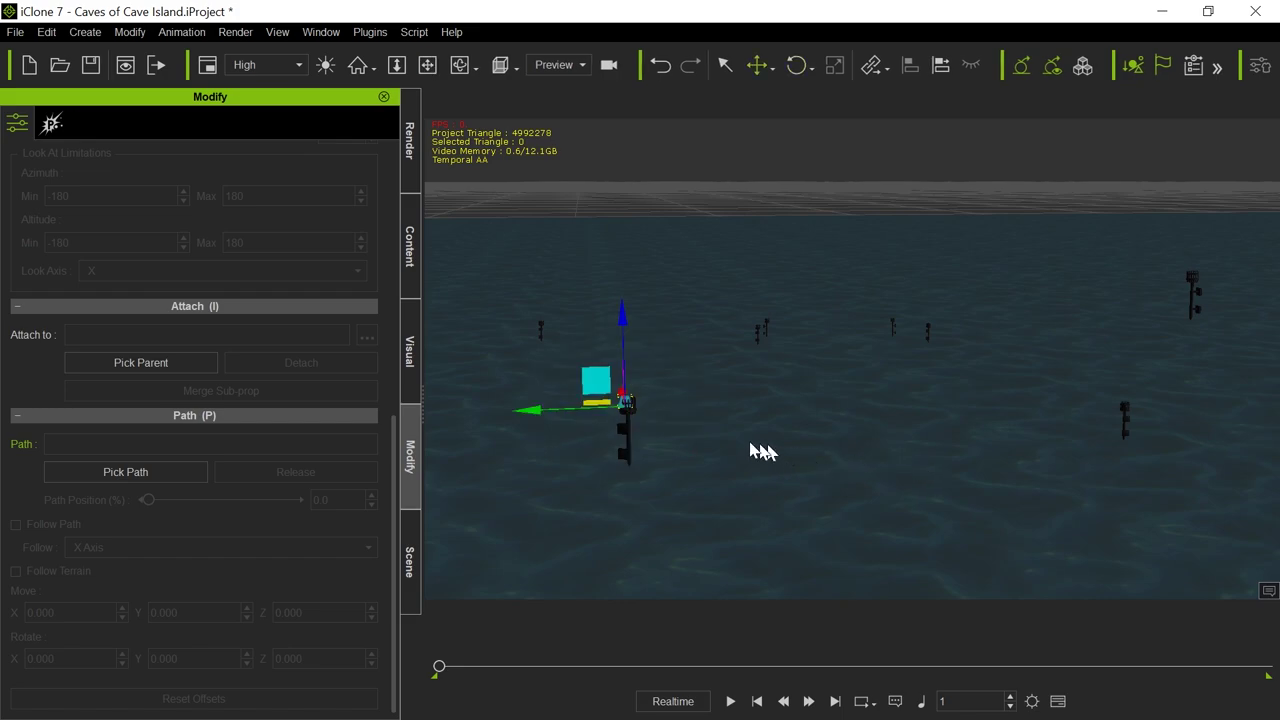
Play the animation to check the flame on the large torch, stop it and return to the first frame.
{"action": "left_click", "coordinate": [733, 701]}
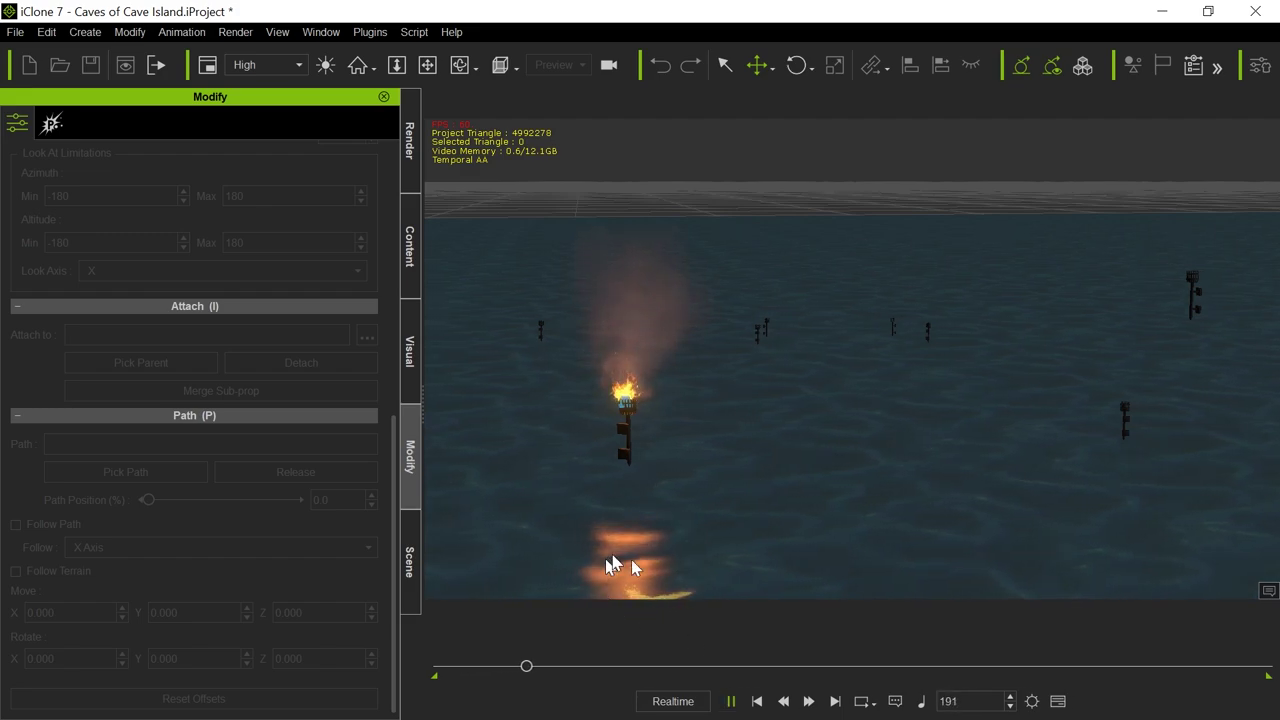
{"action": "left_click", "coordinate": [731, 701]}
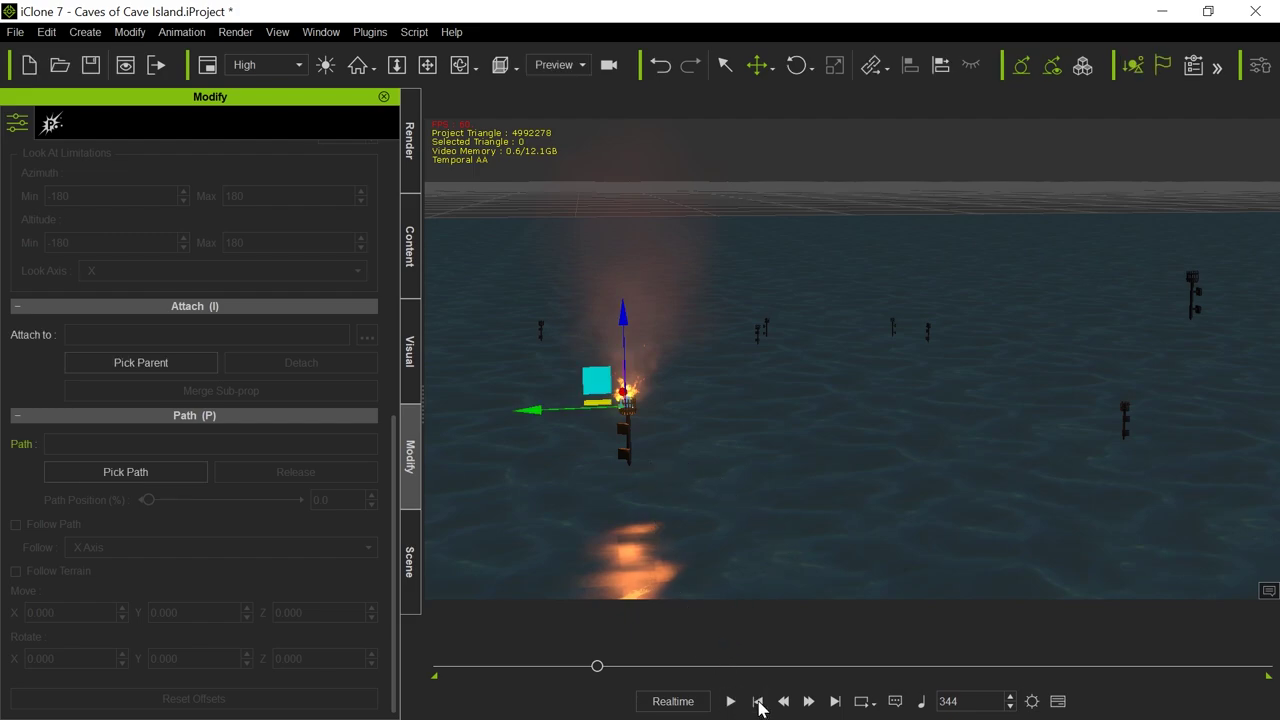
{"action": "left_click", "coordinate": [757, 701]}
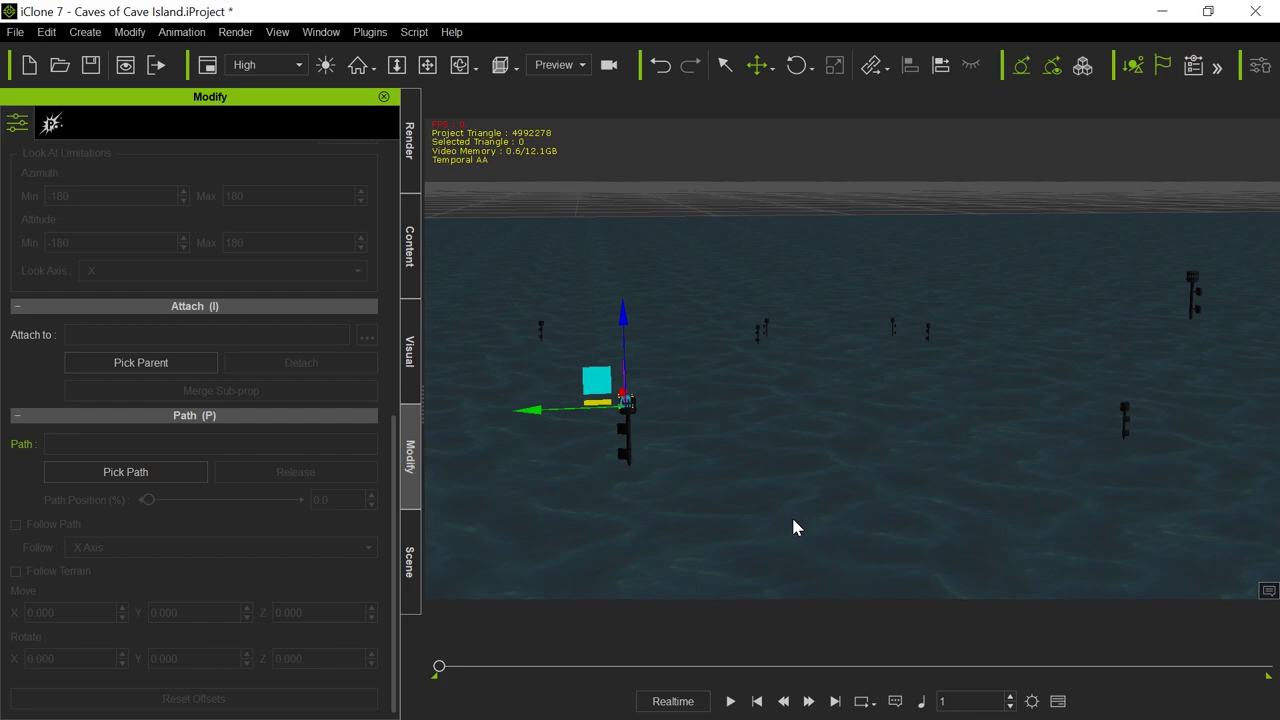
Duplicate the Torch Fire effect along Y and slide the copy over to the neighbouring second torch.
{"action": "left_click_drag", "start_coordinate": [529, 411], "coordinate": [1037, 414]}
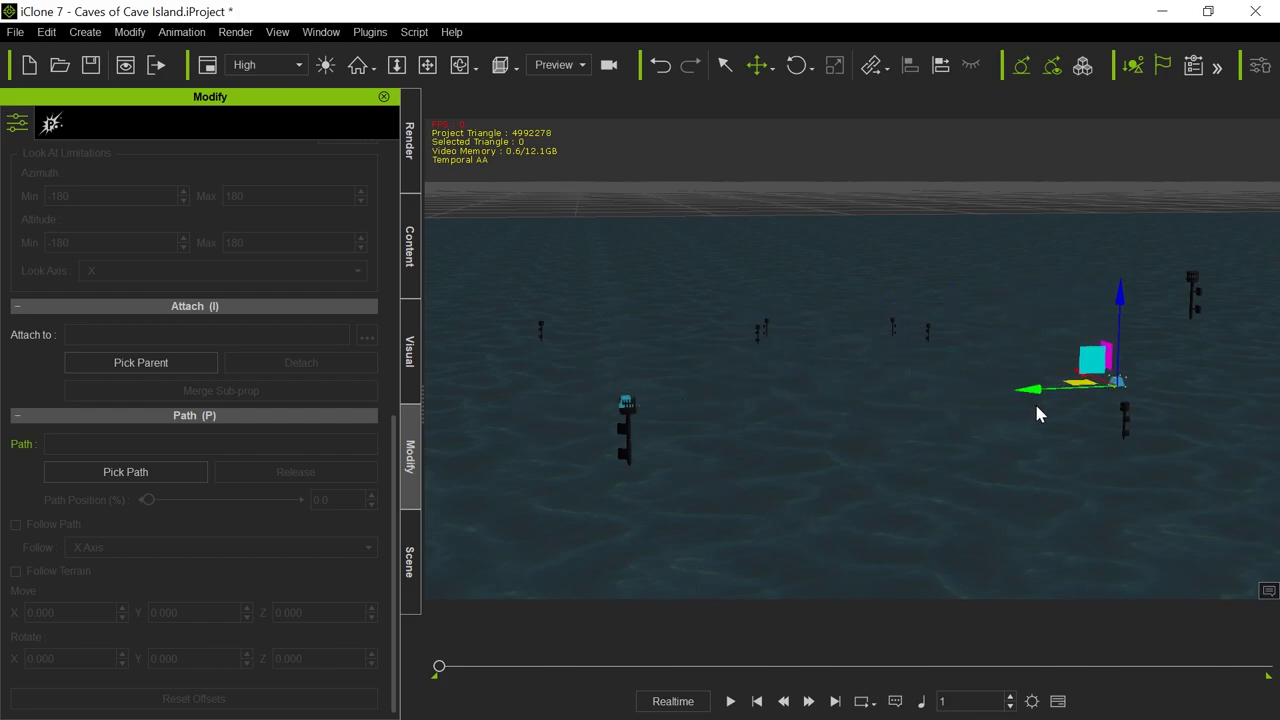
{"action": "middle_click_drag", "start_coordinate": [1051, 503], "coordinate": [910, 446]}
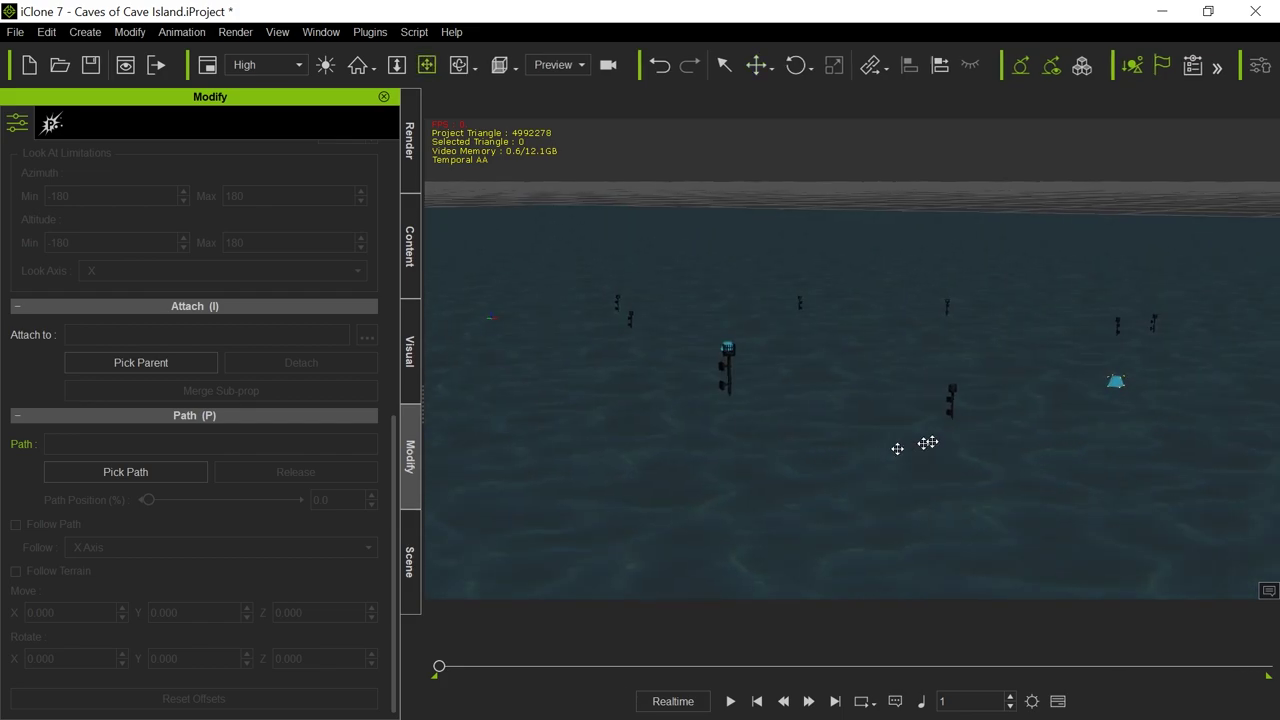
{"action": "middle_click_drag", "start_coordinate": [986, 474], "coordinate": [986, 474]}
{"action": "left_click_drag", "start_coordinate": [1037, 381], "coordinate": [884, 381]}
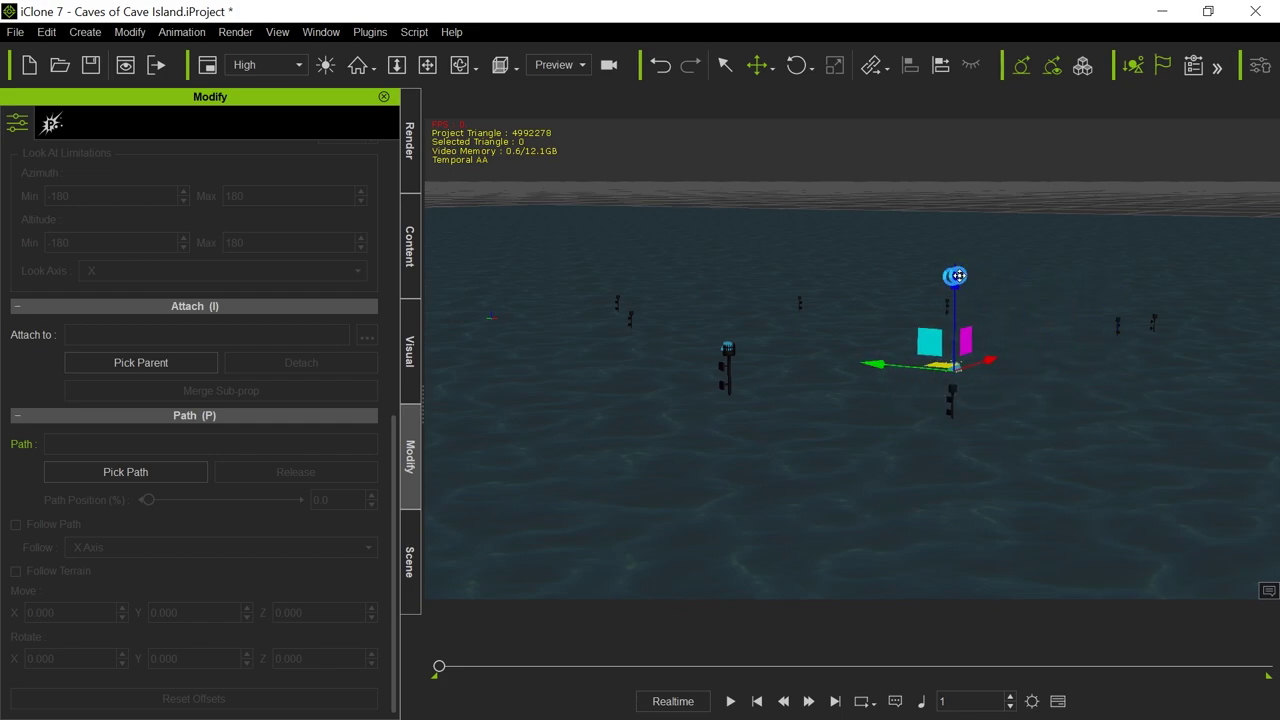
{"action": "scroll", "coordinate": [1027, 445], "scroll_direction": "up", "scroll_amount": 5}
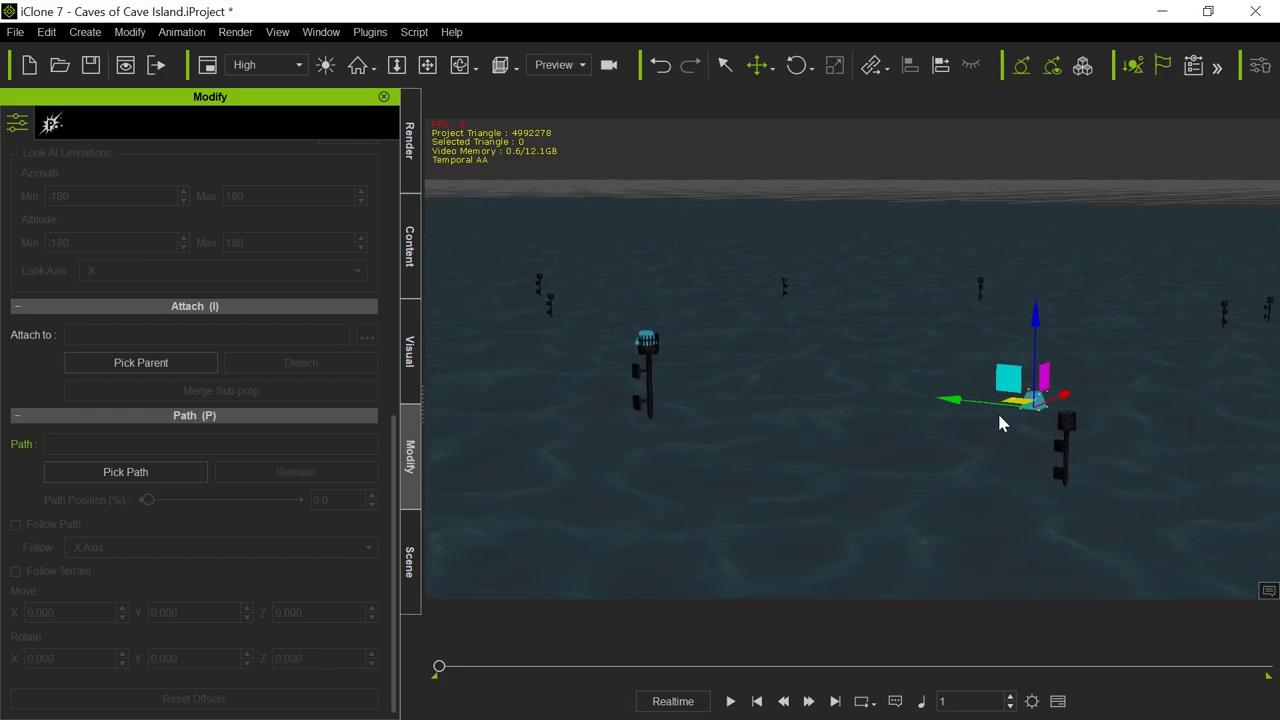
{"action": "left_click_drag", "start_coordinate": [986, 423], "coordinate": [985, 427]}
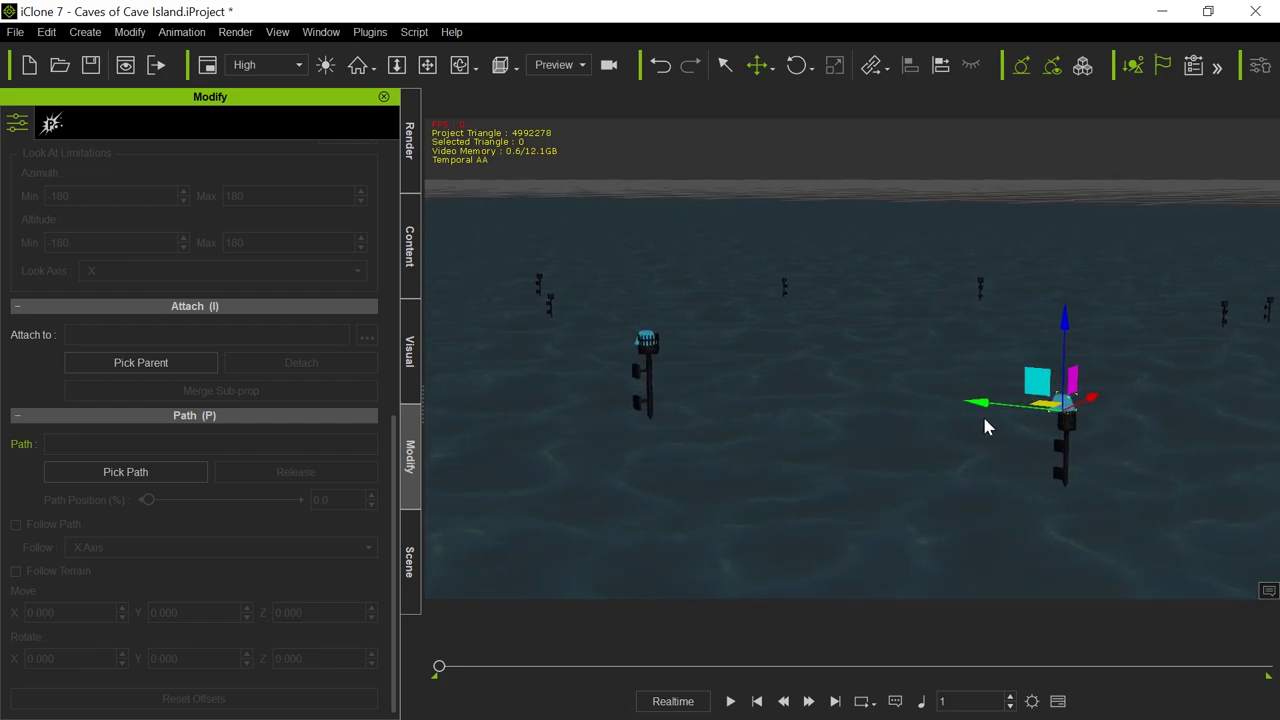
Shift the copied Torch Fire effect along X and Y towards the second torch and slightly adjust its height.
{"action": "right_click_drag", "start_coordinate": [1107, 365], "coordinate": [1120, 463]}
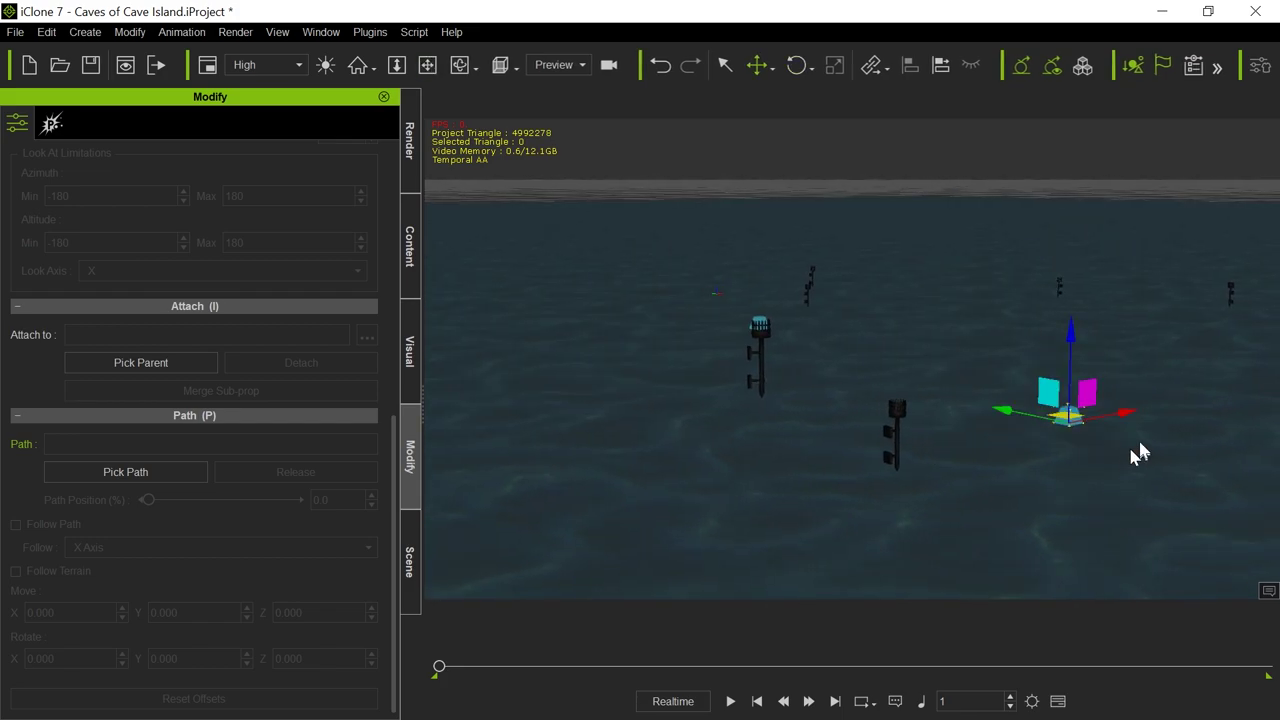
{"action": "left_click_drag", "start_coordinate": [1128, 413], "coordinate": [995, 448]}
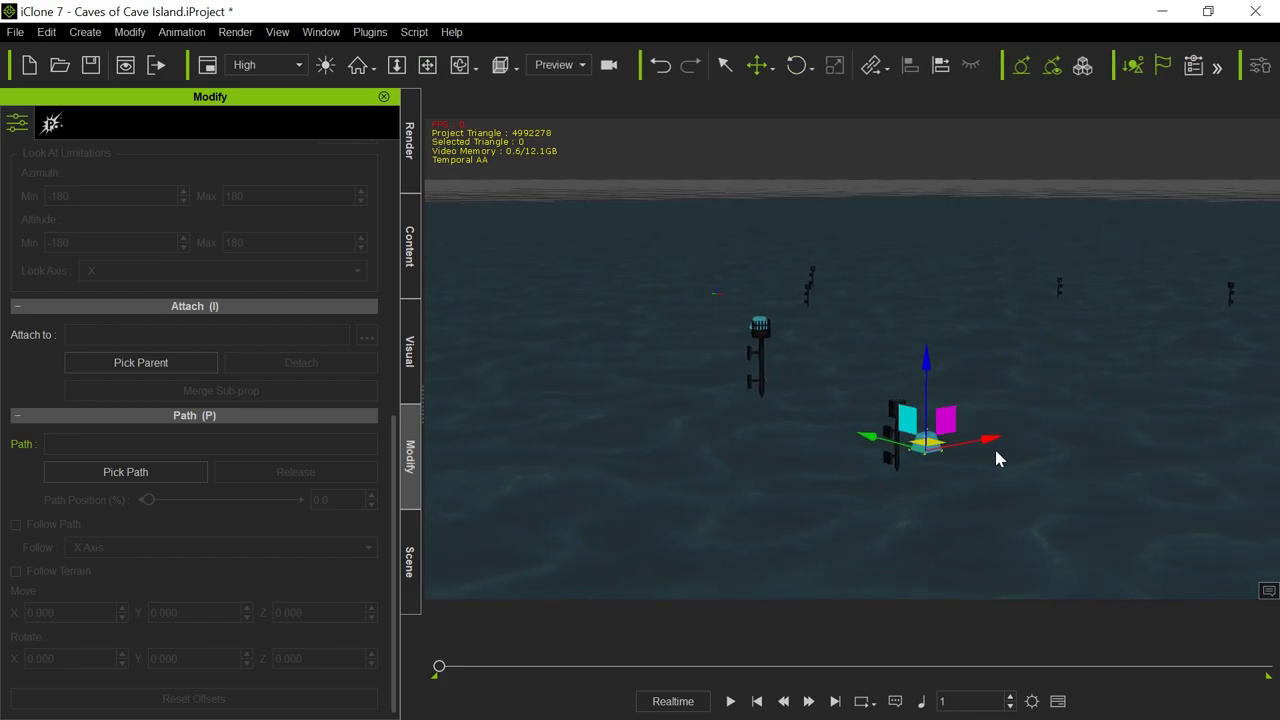
{"action": "left_click_drag", "start_coordinate": [882, 442], "coordinate": [835, 441]}
{"action": "left_click_drag", "start_coordinate": [894, 354], "coordinate": [890, 347]}
{"action": "right_click_drag", "start_coordinate": [886, 337], "coordinate": [857, 507]}
{"action": "left_click_drag", "start_coordinate": [834, 411], "coordinate": [908, 421]}
{"action": "right_click_drag", "start_coordinate": [922, 471], "coordinate": [820, 477]}
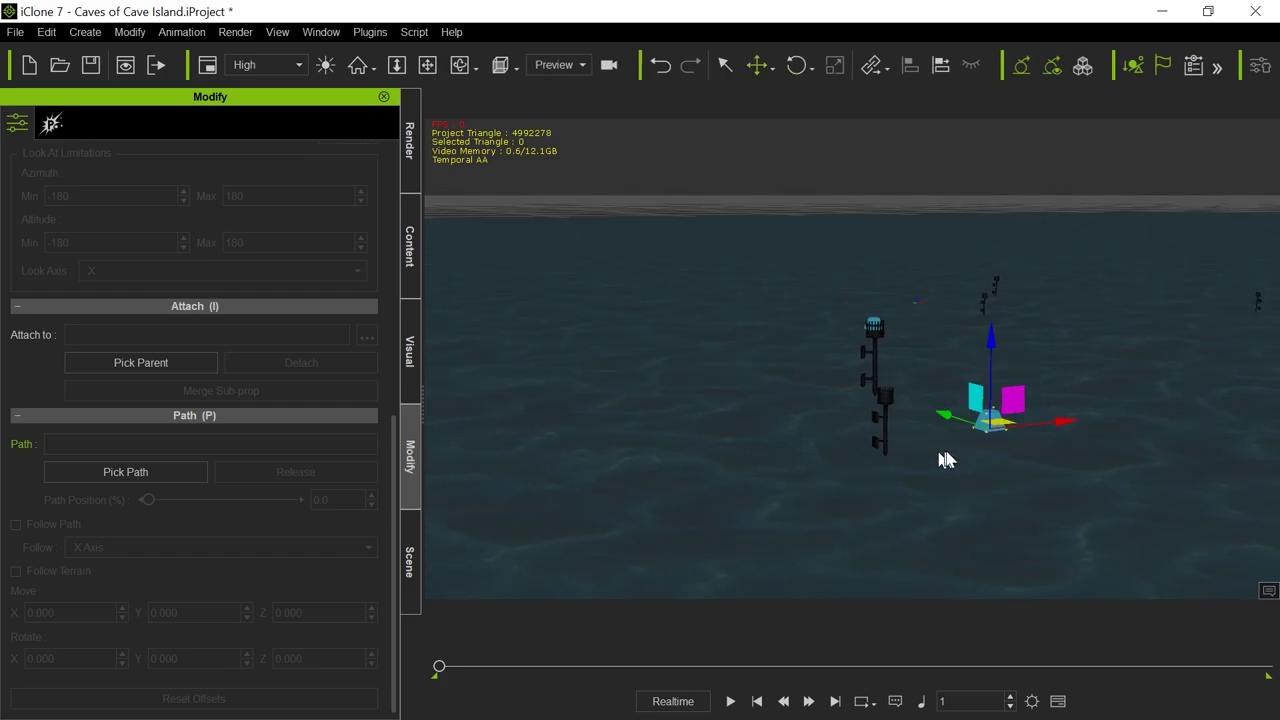
Fine-tune the copied effect along X and Y from several angles and raise it onto the second torch's head.
{"action": "left_click_drag", "start_coordinate": [1043, 421], "coordinate": [970, 432]}
{"action": "right_click_drag", "start_coordinate": [866, 512], "coordinate": [1063, 508]}
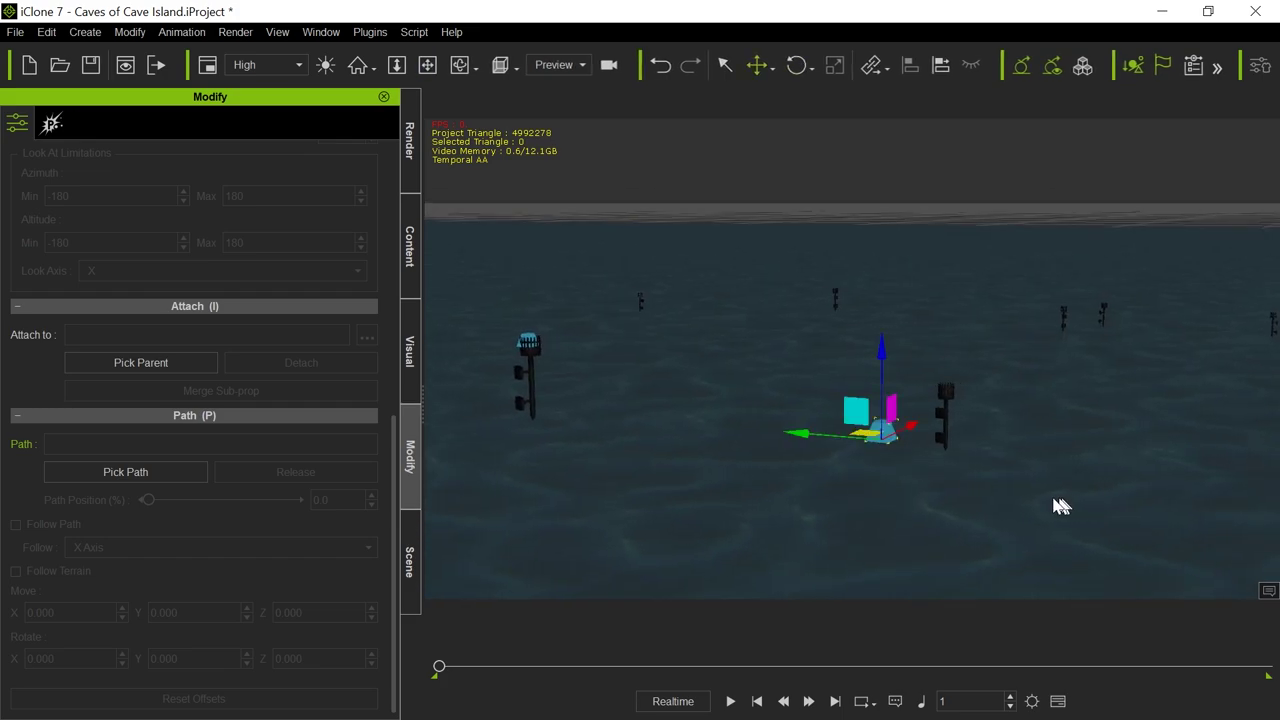
{"action": "left_click_drag", "start_coordinate": [791, 442], "coordinate": [855, 441]}
{"action": "right_click_drag", "start_coordinate": [929, 511], "coordinate": [757, 500]}
{"action": "left_click_drag", "start_coordinate": [1034, 445], "coordinate": [991, 443]}
{"action": "left_click_drag", "start_coordinate": [903, 360], "coordinate": [900, 309]}
{"action": "right_click_drag", "start_coordinate": [850, 480], "coordinate": [1168, 480]}
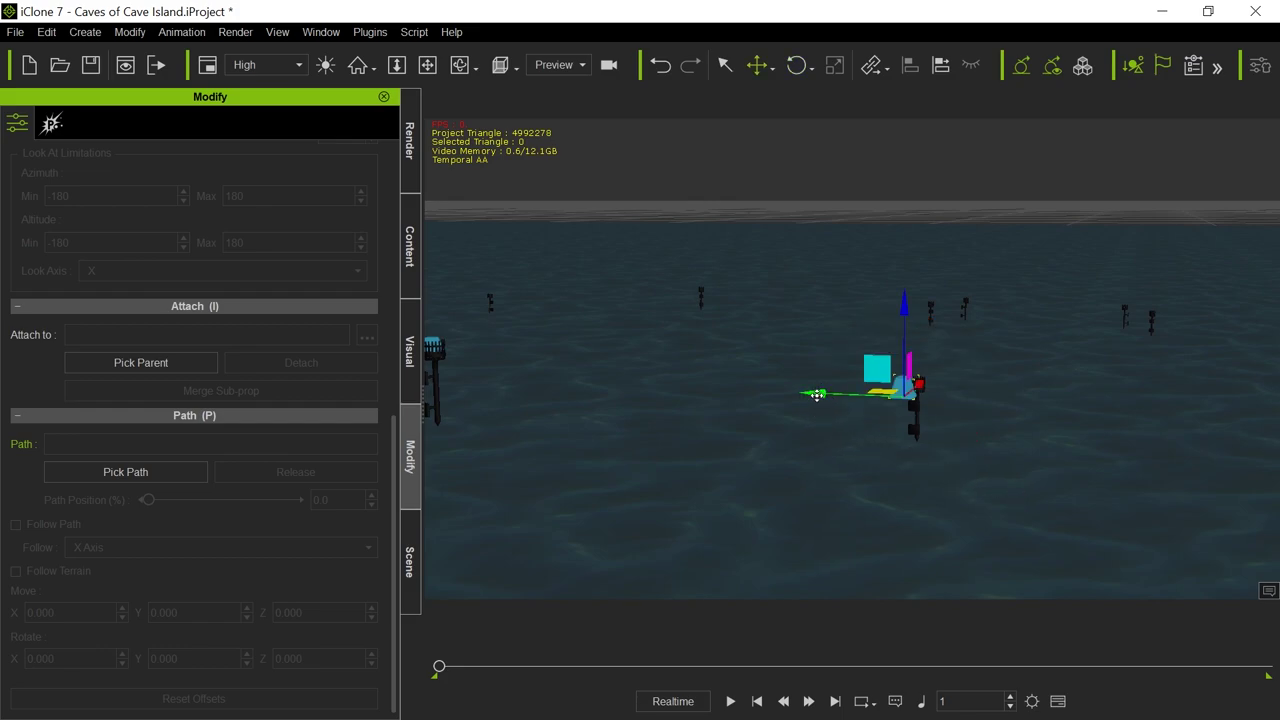
Play the animation to check the flames on both torches, stop it and return to the first frame.
{"action": "right_click_drag", "start_coordinate": [952, 452], "coordinate": [981, 447]}
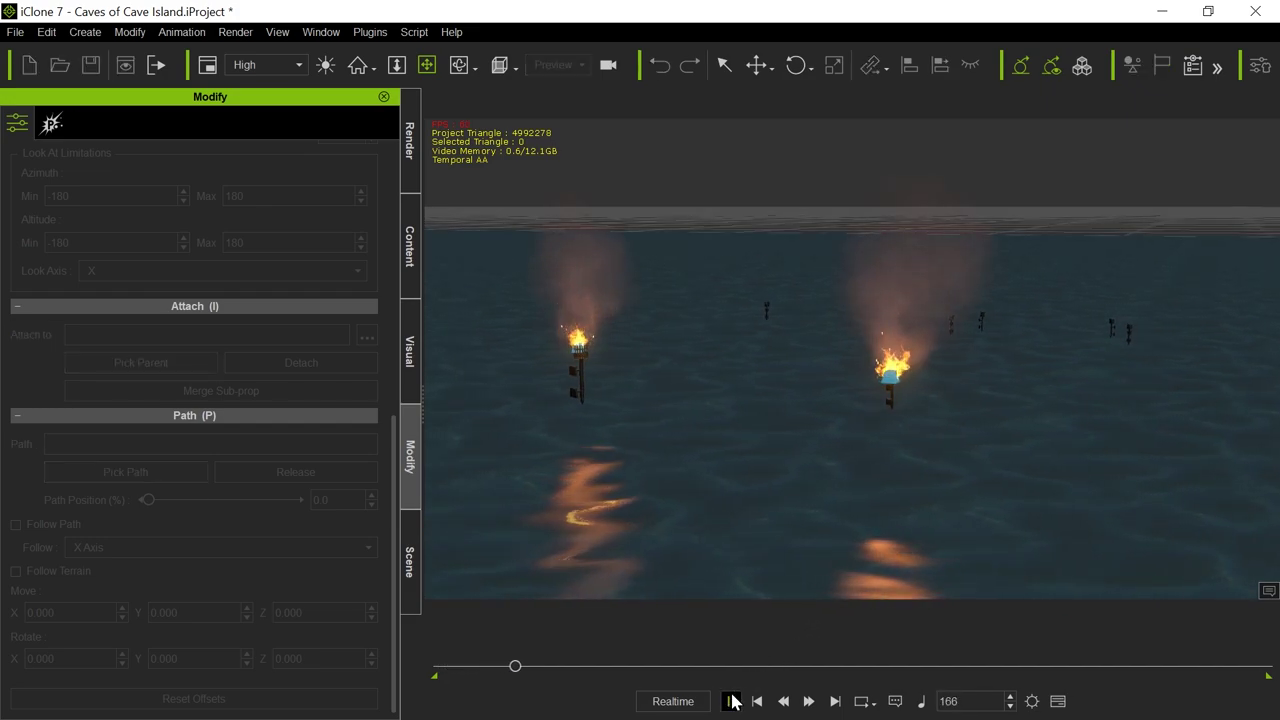
{"action": "left_click", "coordinate": [733, 702]}
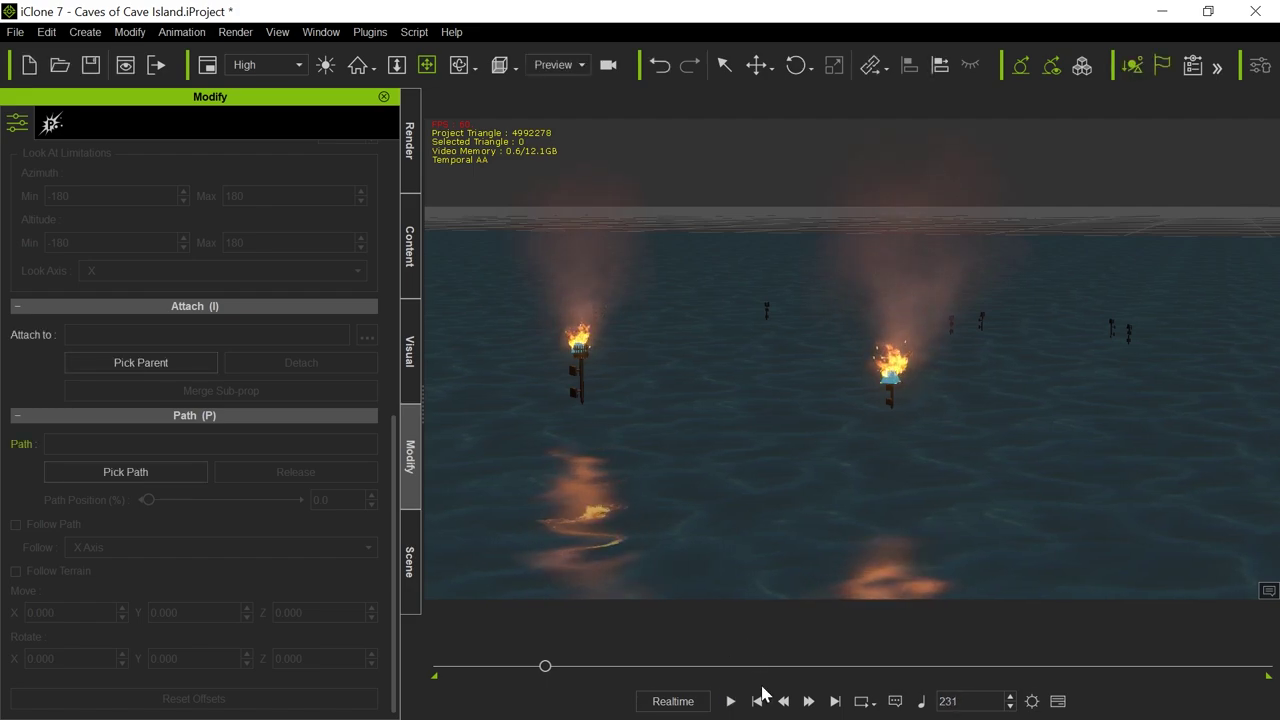
{"action": "left_click", "coordinate": [757, 701]}
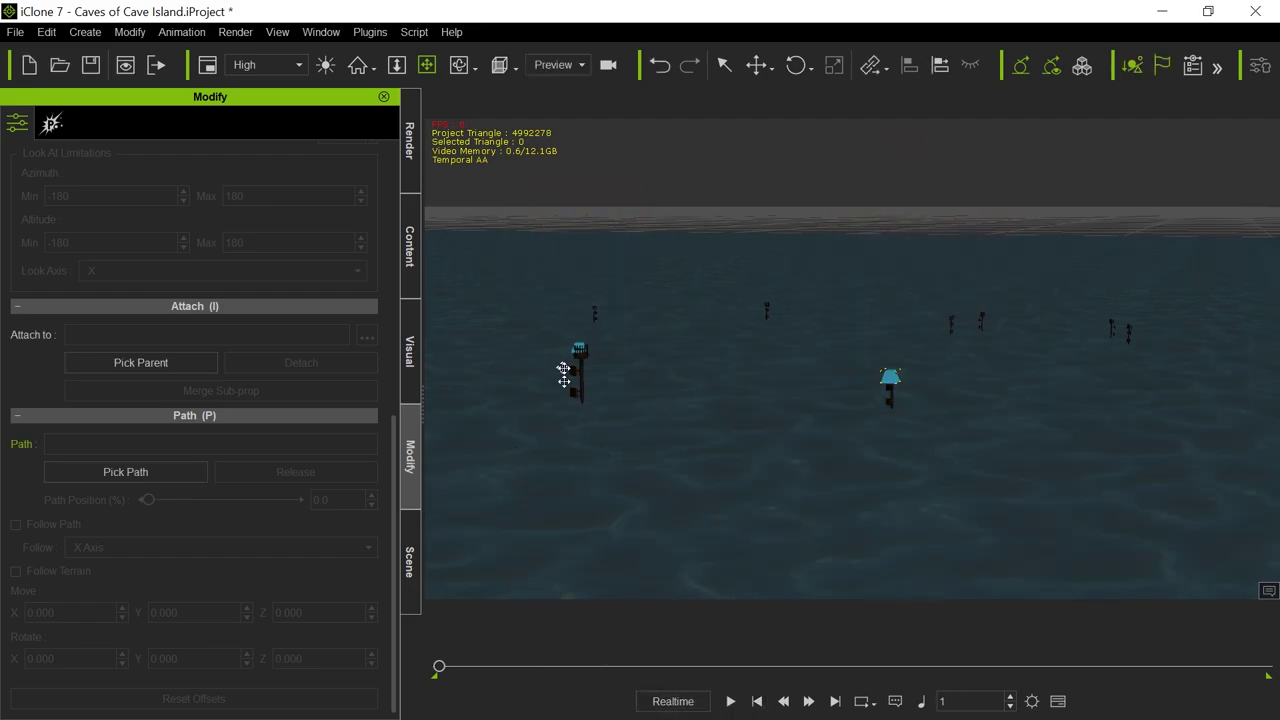
Duplicate the Torch Fire effect upwards along Z and slide the copy along Y over to the distant third torch.
{"action": "scroll", "coordinate": [718, 421], "scroll_direction": "down", "scroll_amount": 5}
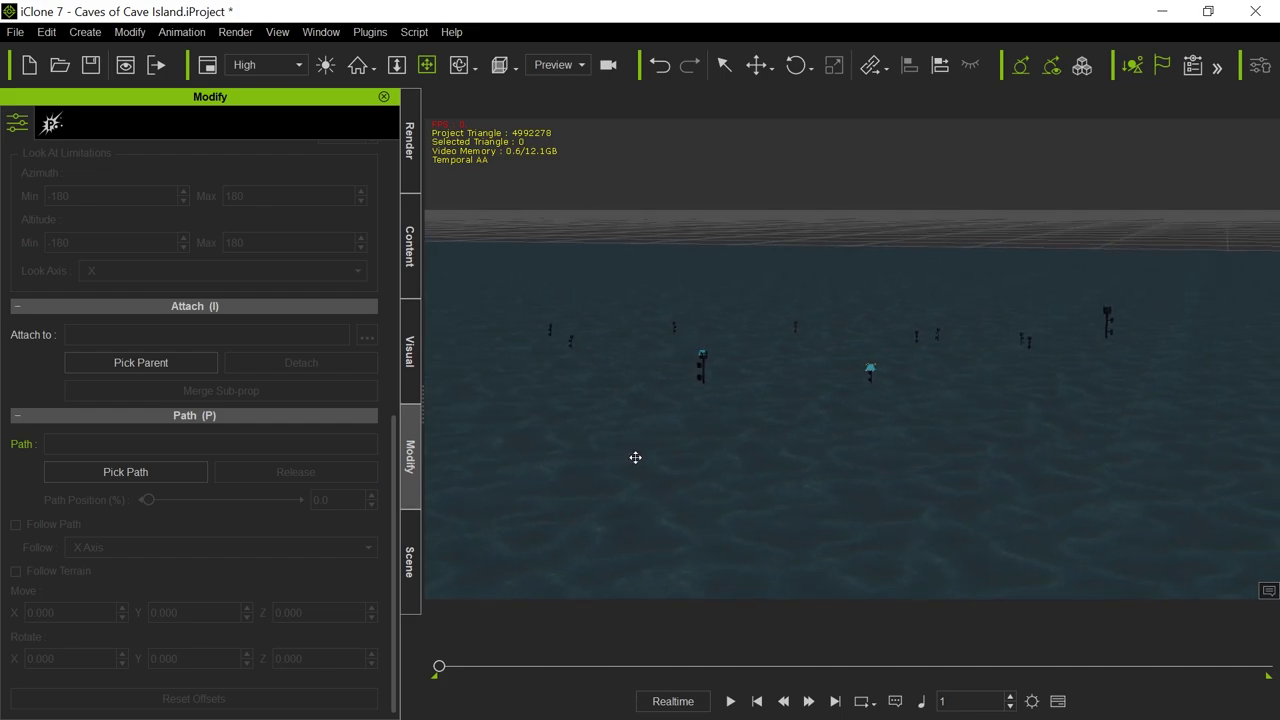
{"action": "middle_click_drag", "start_coordinate": [1087, 400], "coordinate": [1037, 289]}
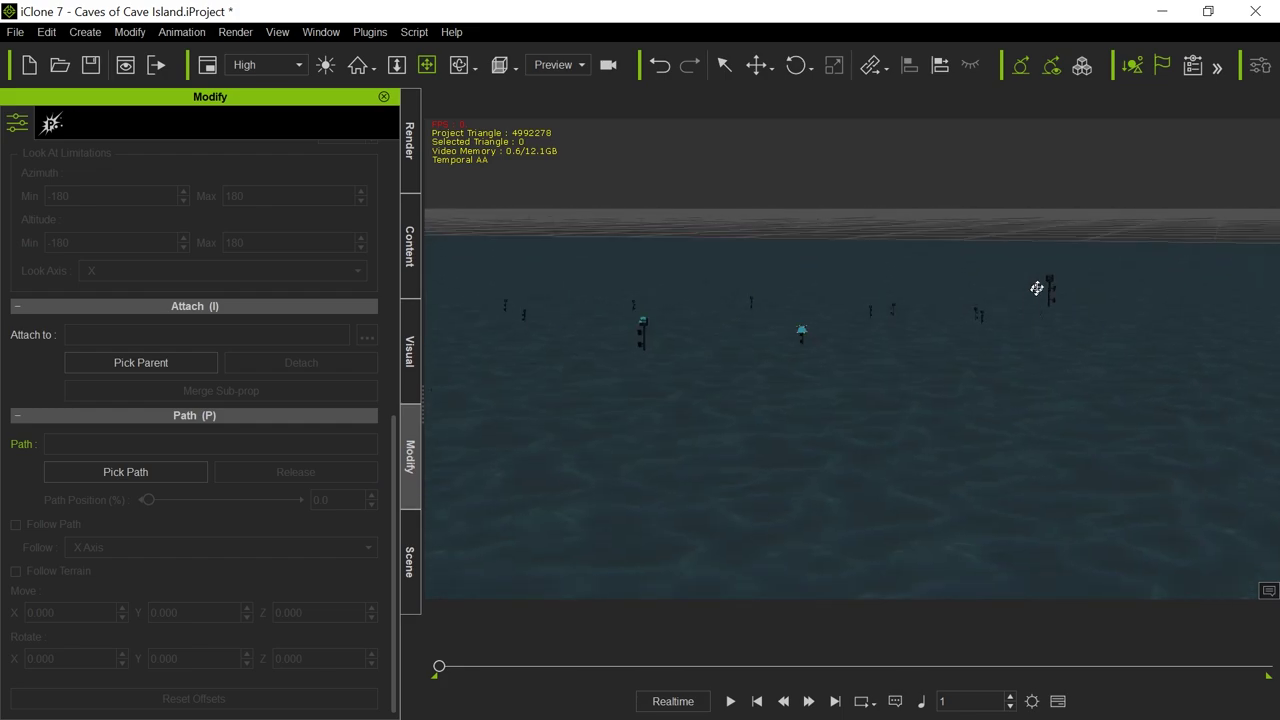
{"action": "right_click_drag", "start_coordinate": [1086, 336], "coordinate": [1024, 295]}
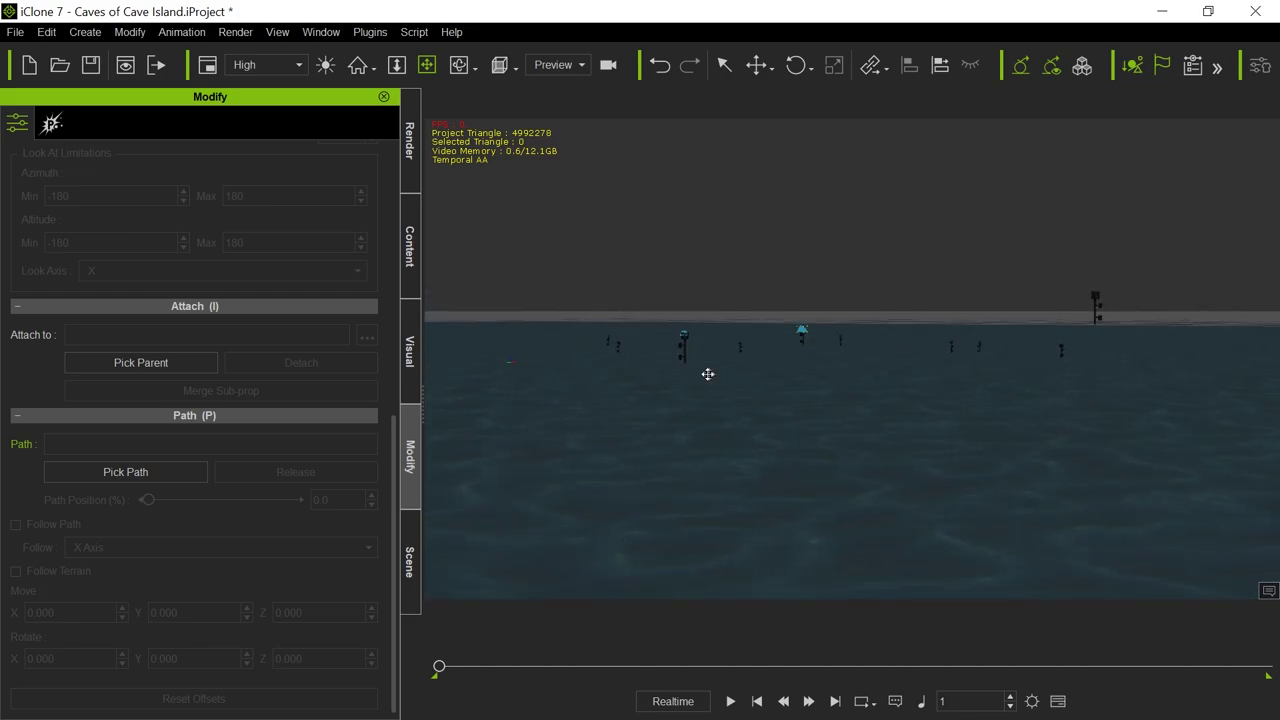
{"action": "key", "text": "e"}
{"action": "key", "text": "w"}
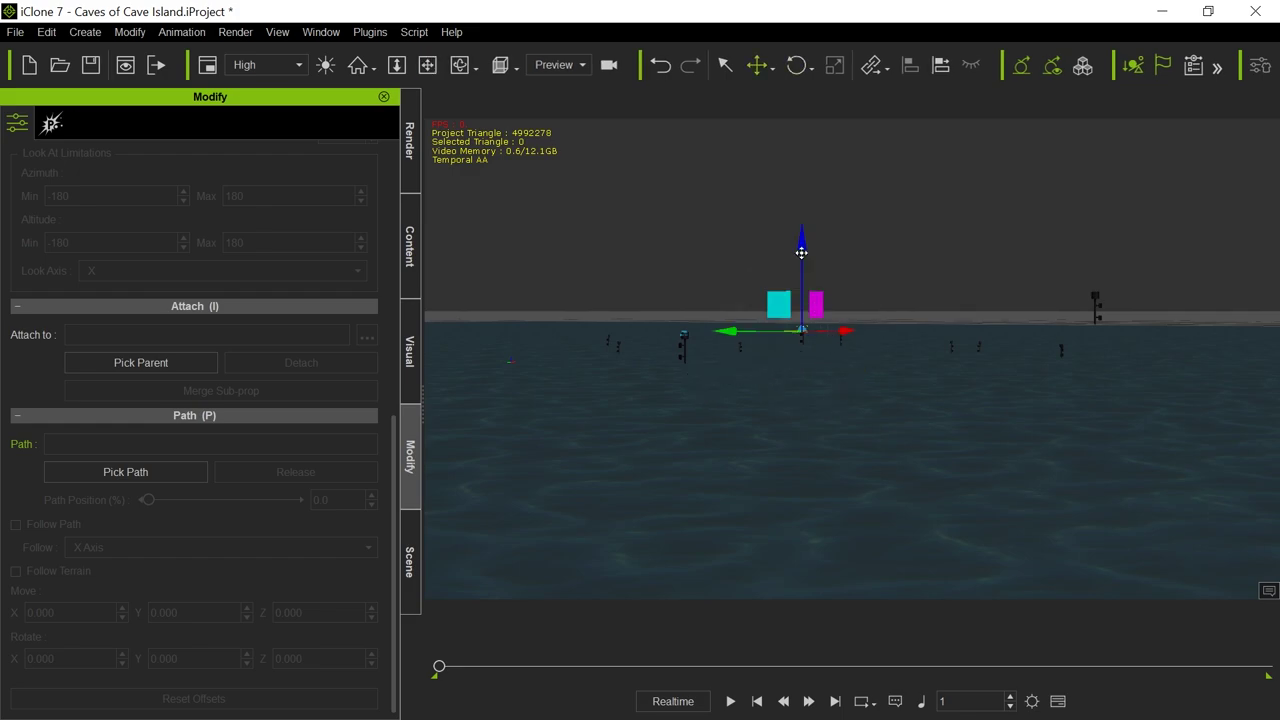
{"action": "left_click_drag", "start_coordinate": [801, 239], "coordinate": [802, 206]}
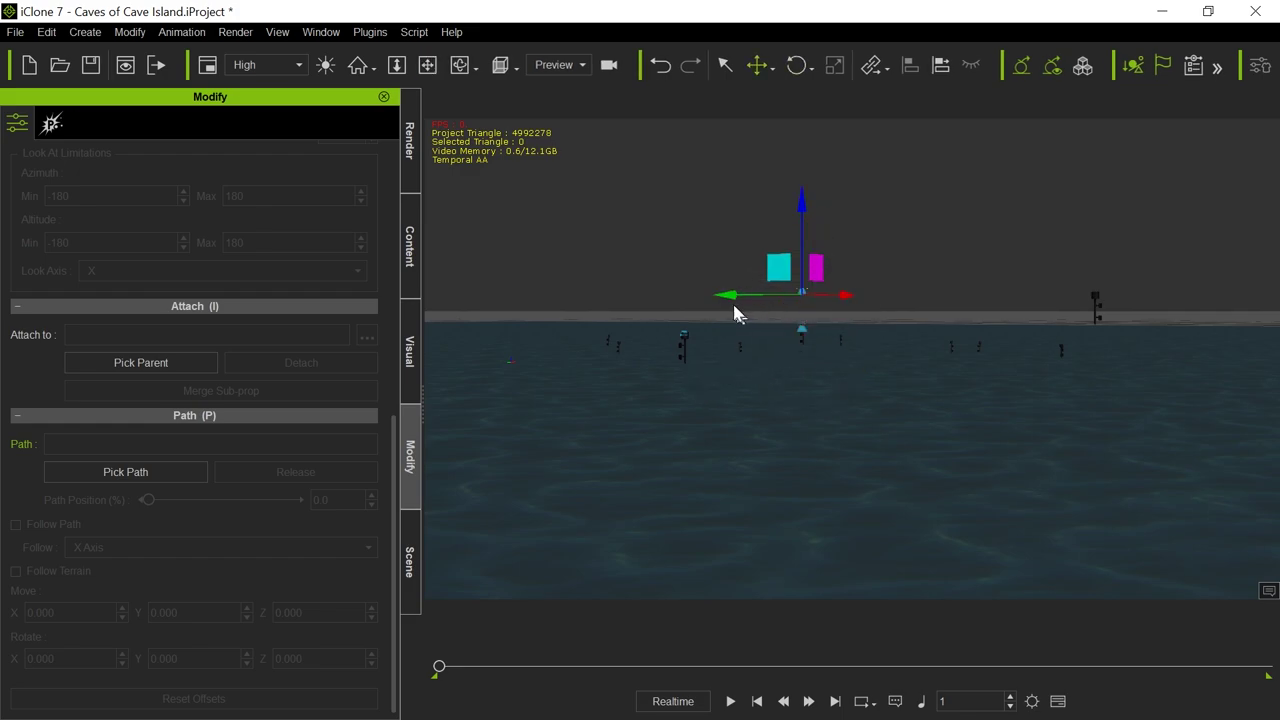
{"action": "left_click_drag", "start_coordinate": [726, 295], "coordinate": [997, 312]}
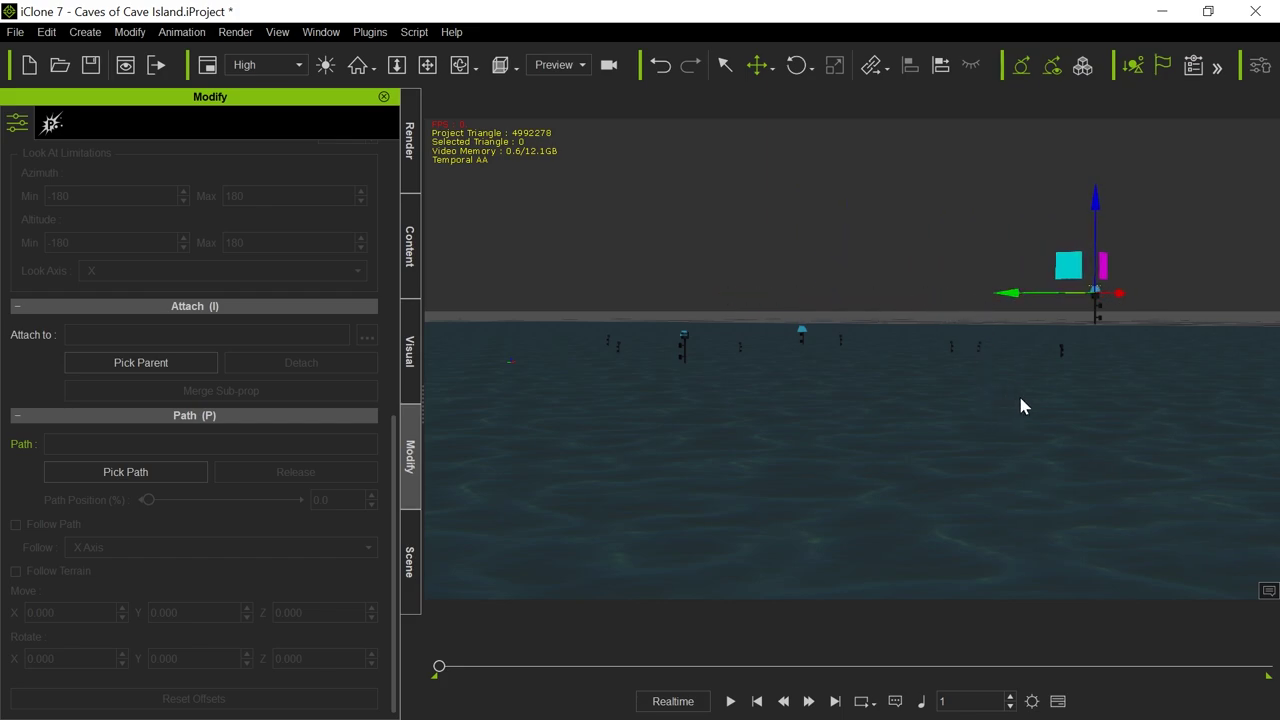
Move the new Torch Fire copy along X to the third torch and fine-tune it along Y onto the torch's head.
{"action": "middle_click_drag", "start_coordinate": [1111, 386], "coordinate": [1009, 442]}
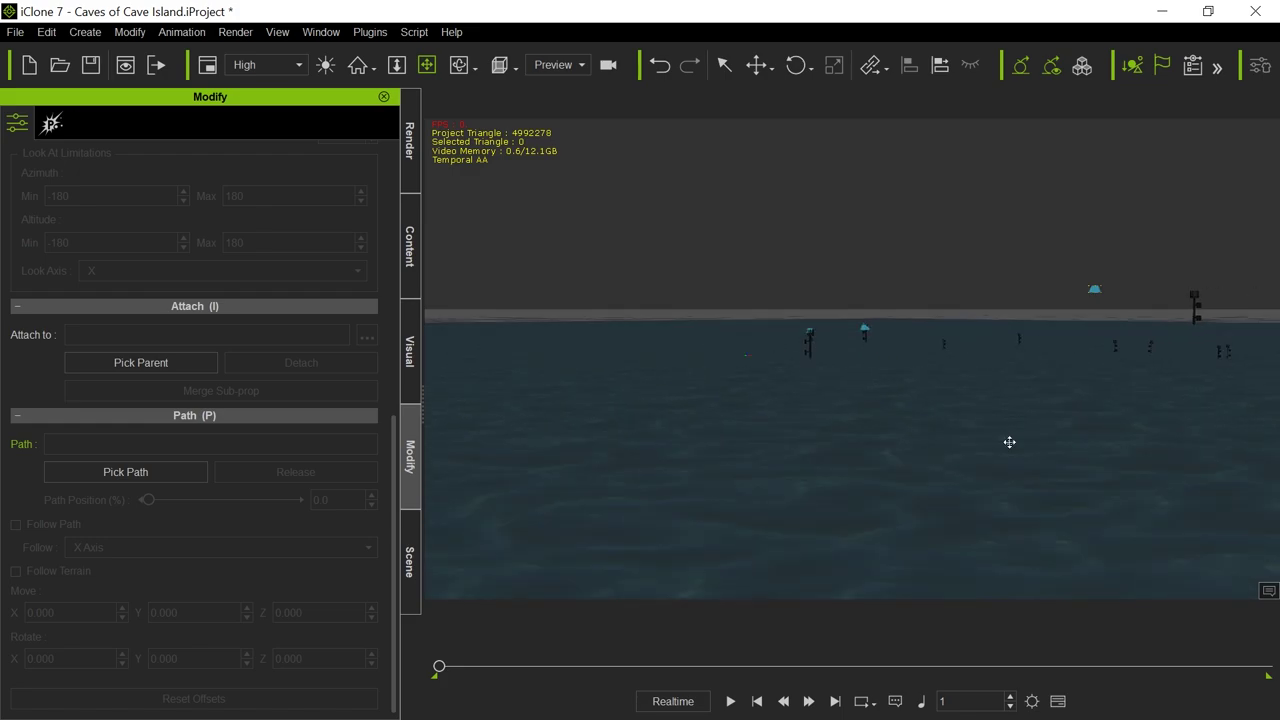
{"action": "right_click_drag", "start_coordinate": [1000, 437], "coordinate": [1071, 466]}
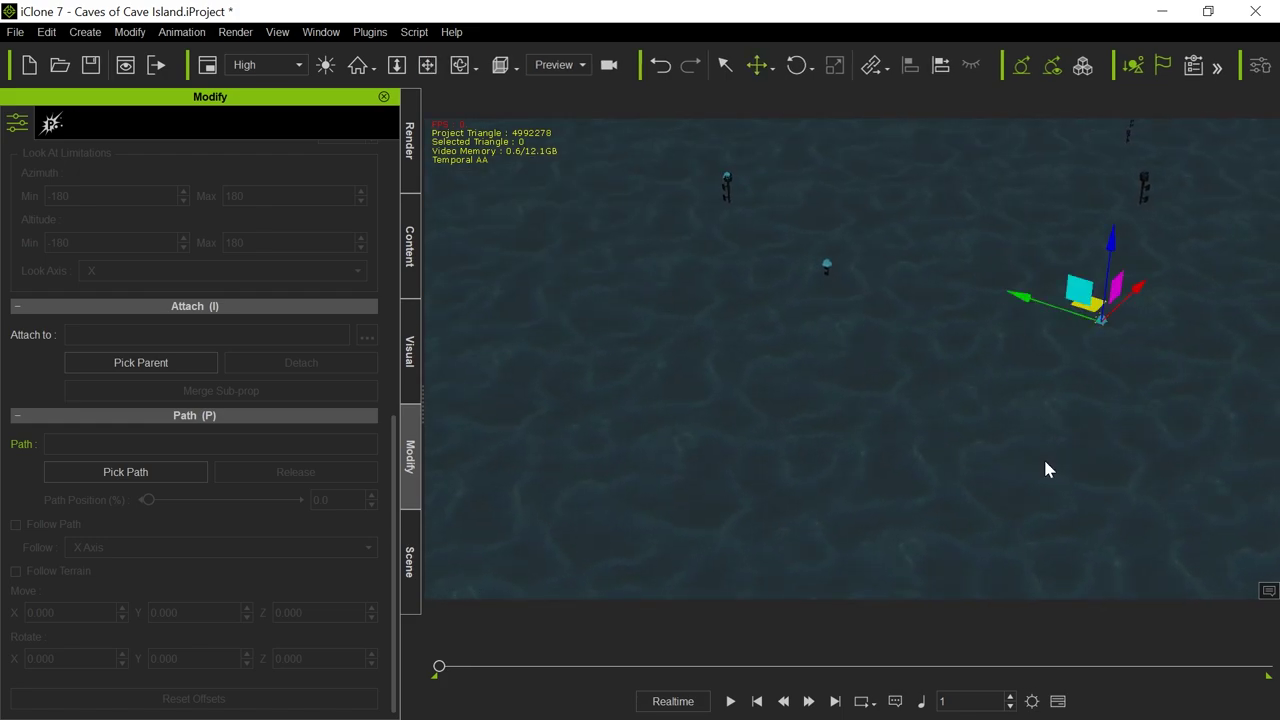
{"action": "left_click_drag", "start_coordinate": [1134, 312], "coordinate": [1063, 197]}
{"action": "middle_click_drag", "start_coordinate": [1068, 410], "coordinate": [678, 222]}
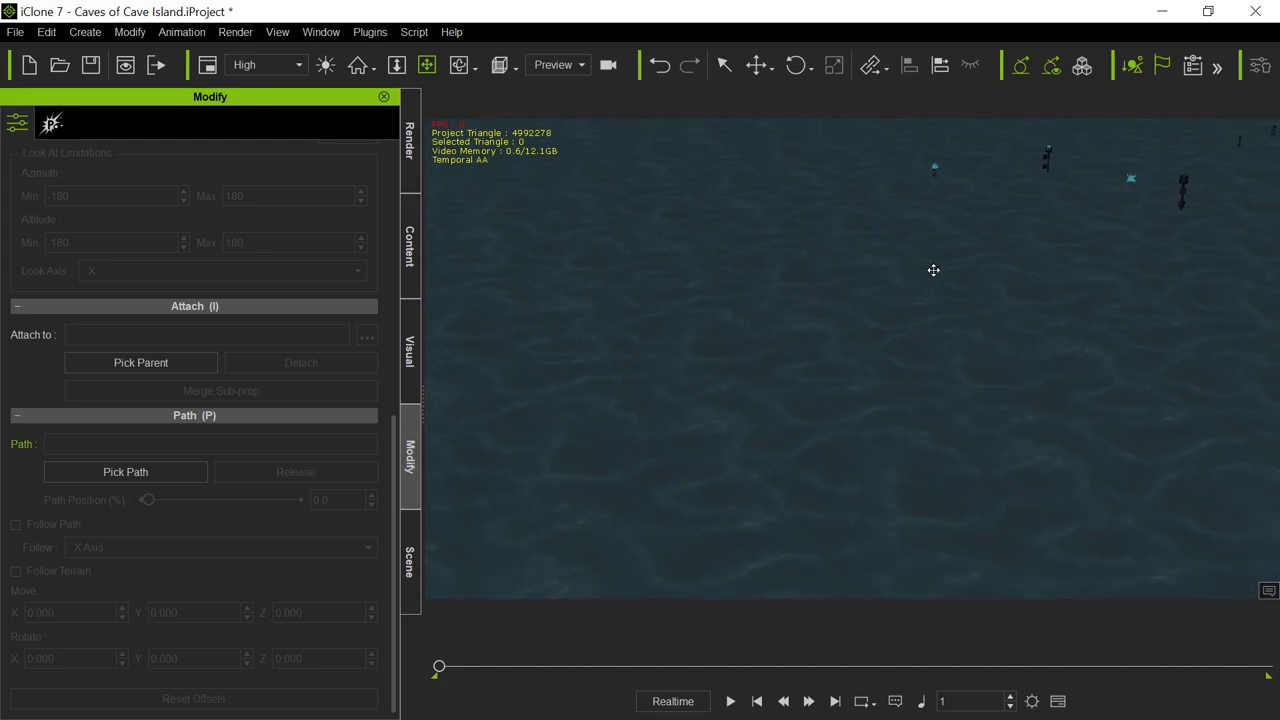
{"action": "middle_click_drag", "start_coordinate": [933, 270], "coordinate": [948, 272]}
{"action": "left_click_drag", "start_coordinate": [1221, 186], "coordinate": [1273, 189]}
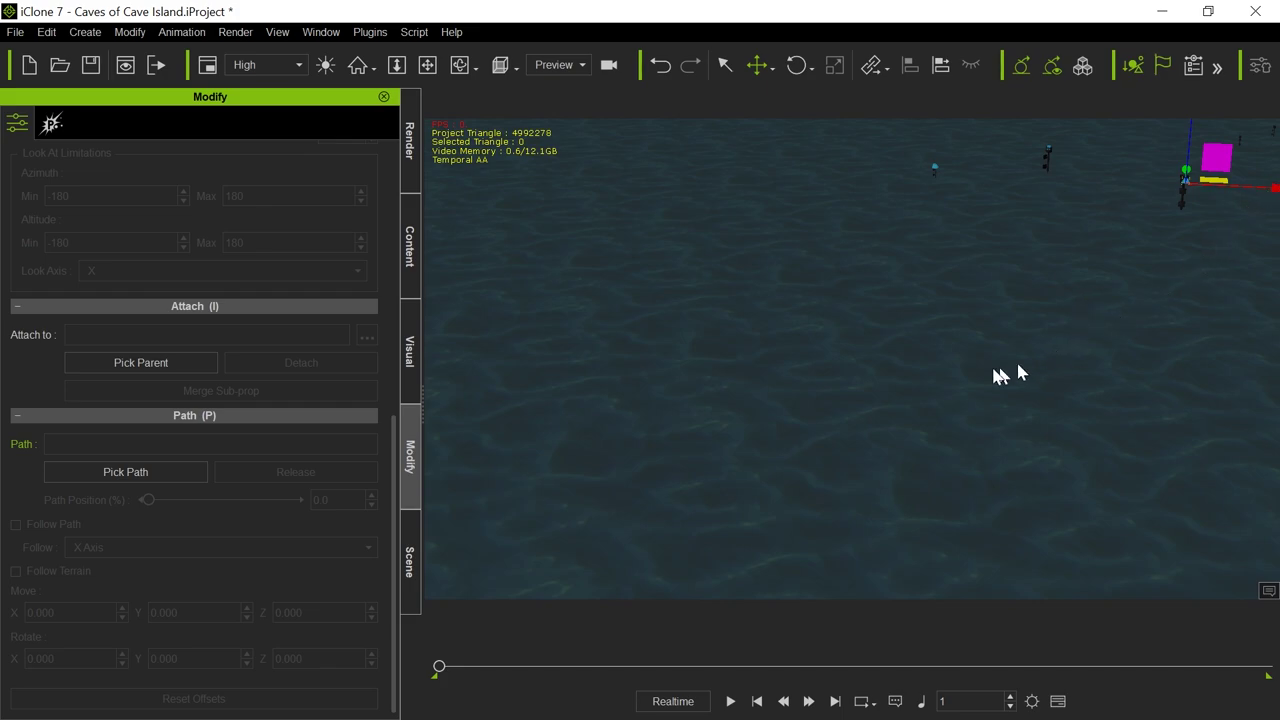
{"action": "middle_click_drag", "start_coordinate": [1020, 368], "coordinate": [928, 418]}
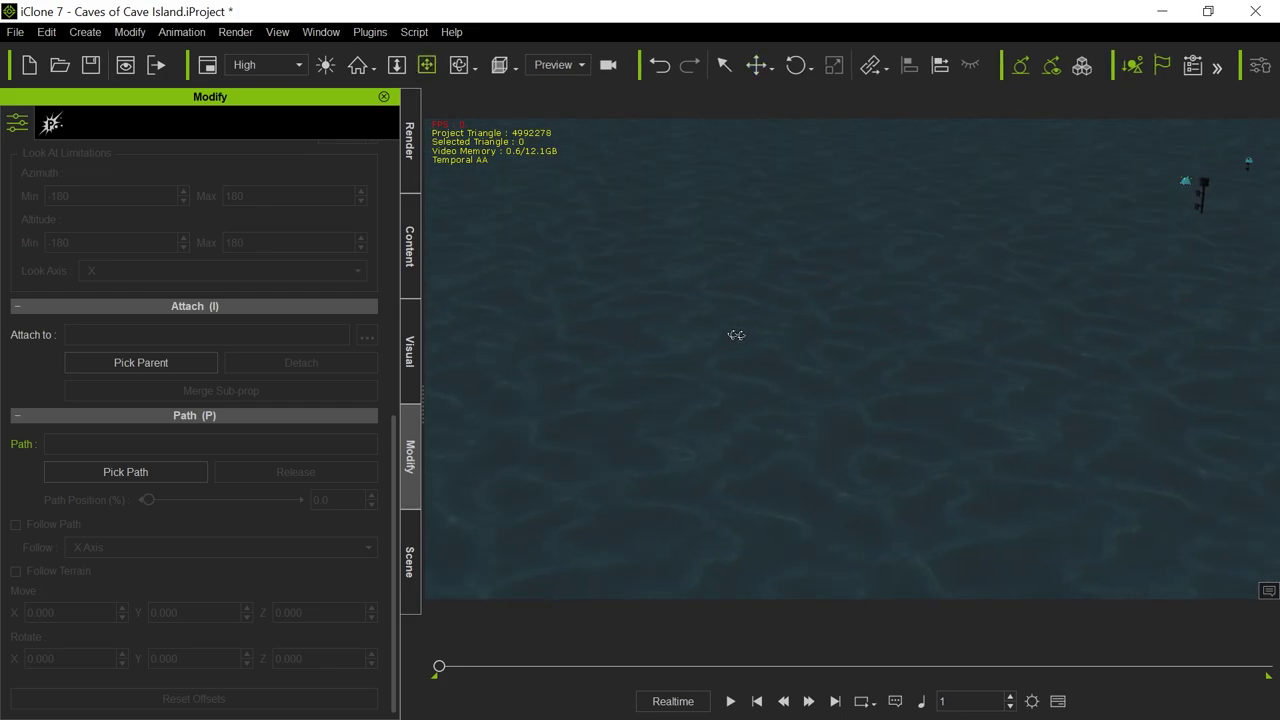
{"action": "left_click_drag", "start_coordinate": [1022, 315], "coordinate": [1044, 317]}
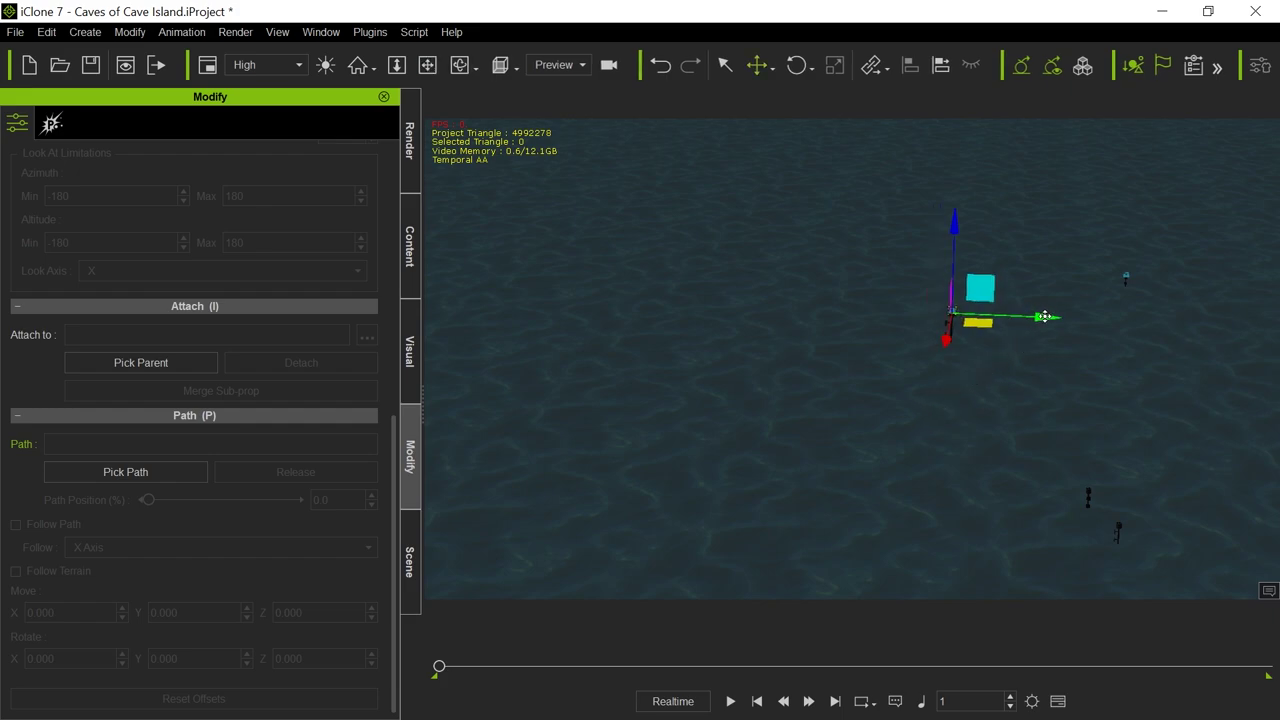
Play the animation to check the flames on all three torches, stop it and return to the first frame.
{"action": "middle_click_drag", "start_coordinate": [1032, 343], "coordinate": [1063, 424]}
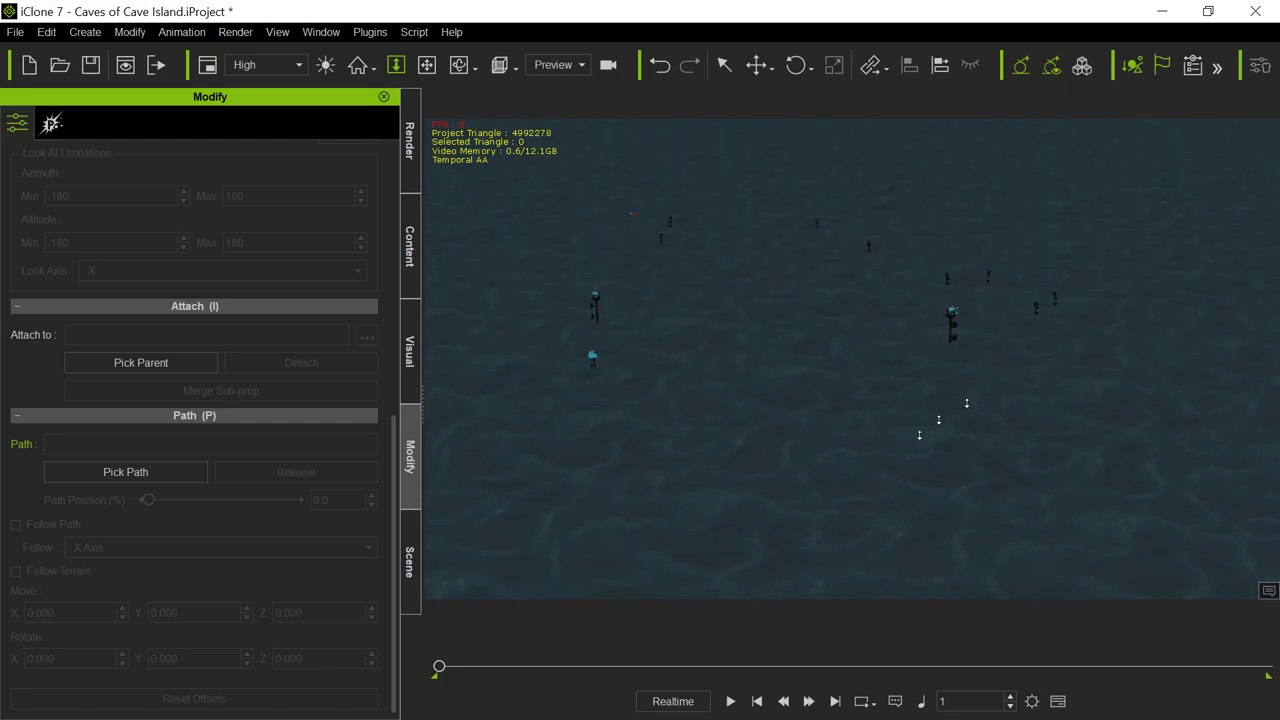
{"action": "right_click_drag", "start_coordinate": [844, 433], "coordinate": [799, 421]}
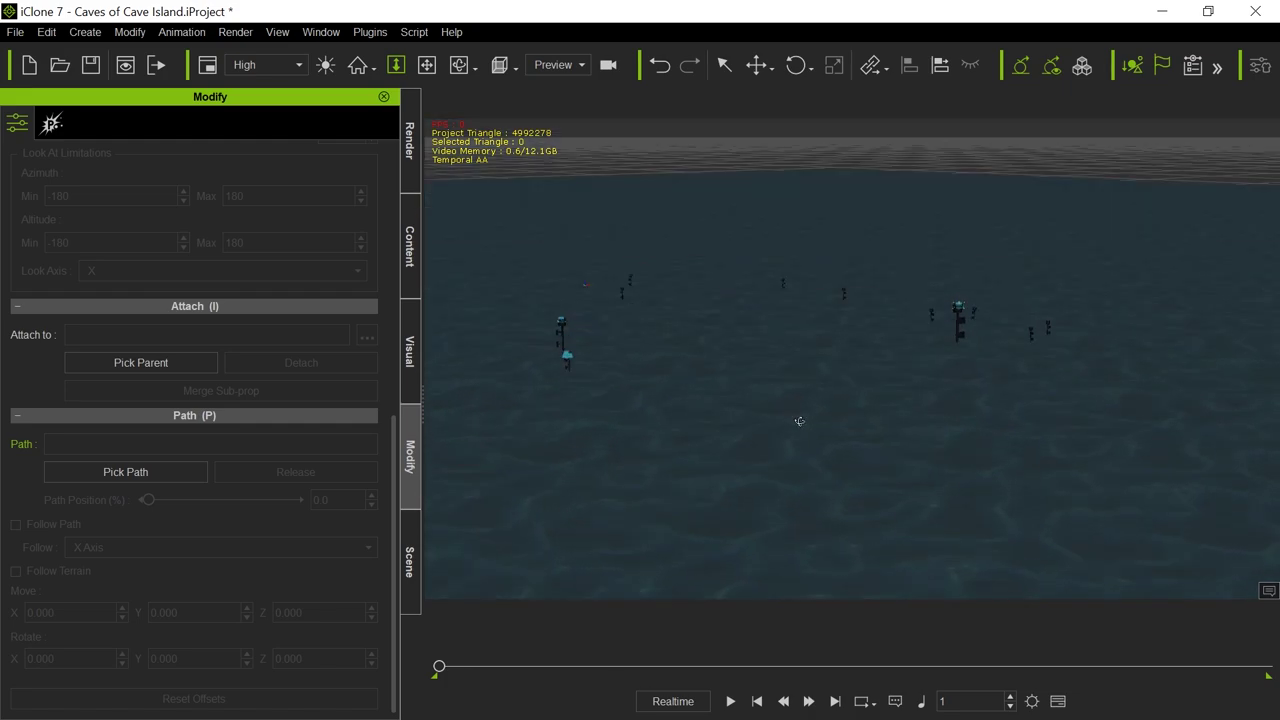
{"action": "left_click", "coordinate": [729, 702]}
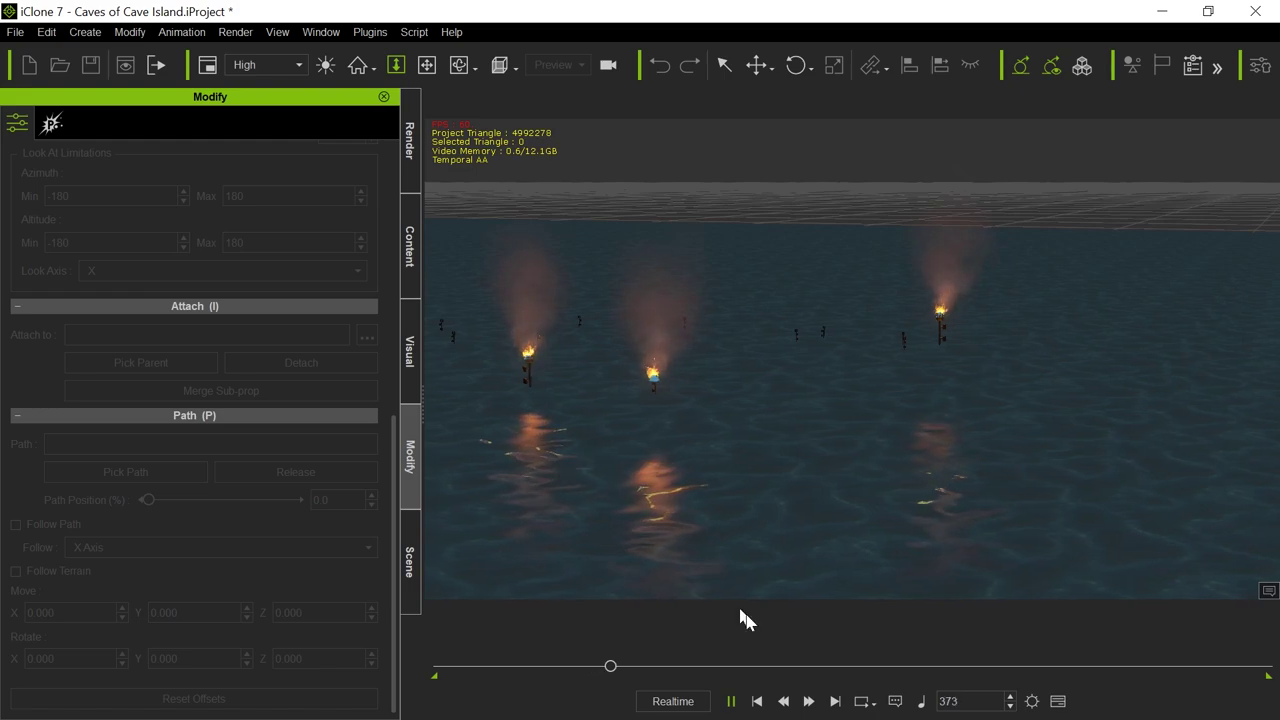
{"action": "middle_click_drag", "start_coordinate": [600, 503], "coordinate": [760, 480]}
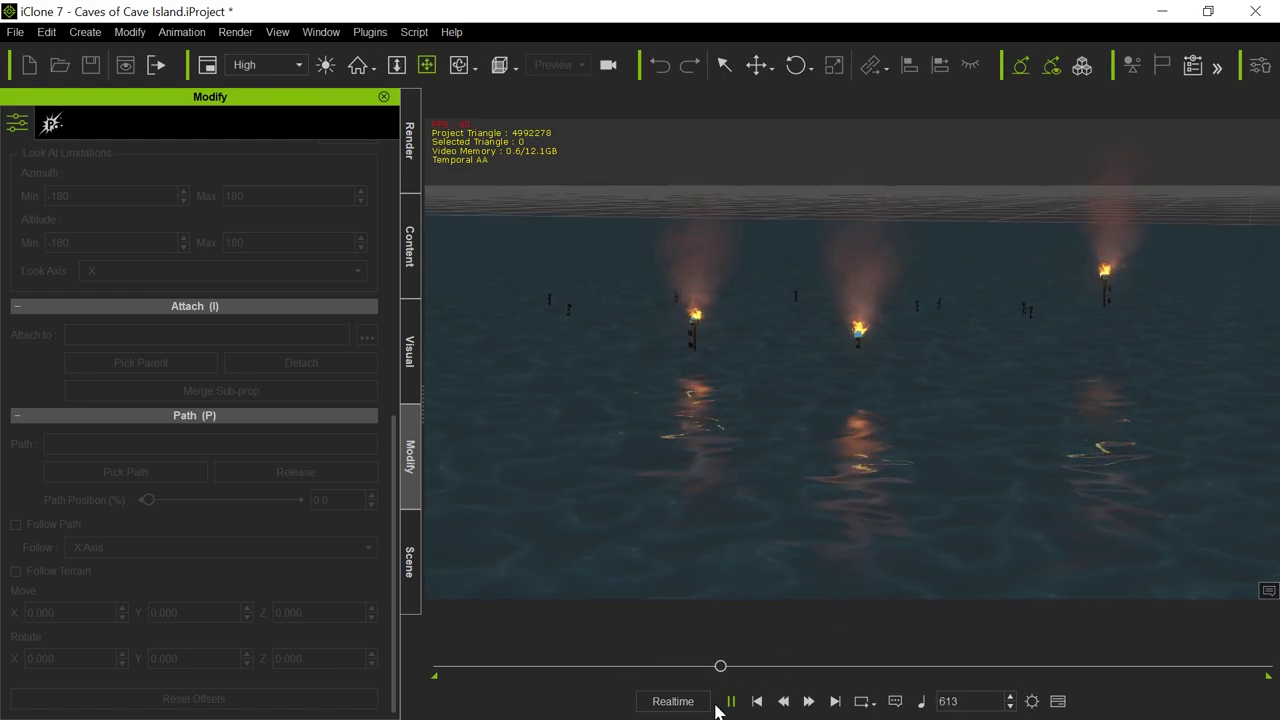
{"action": "left_click", "coordinate": [731, 701]}
{"action": "left_click", "coordinate": [758, 701]}
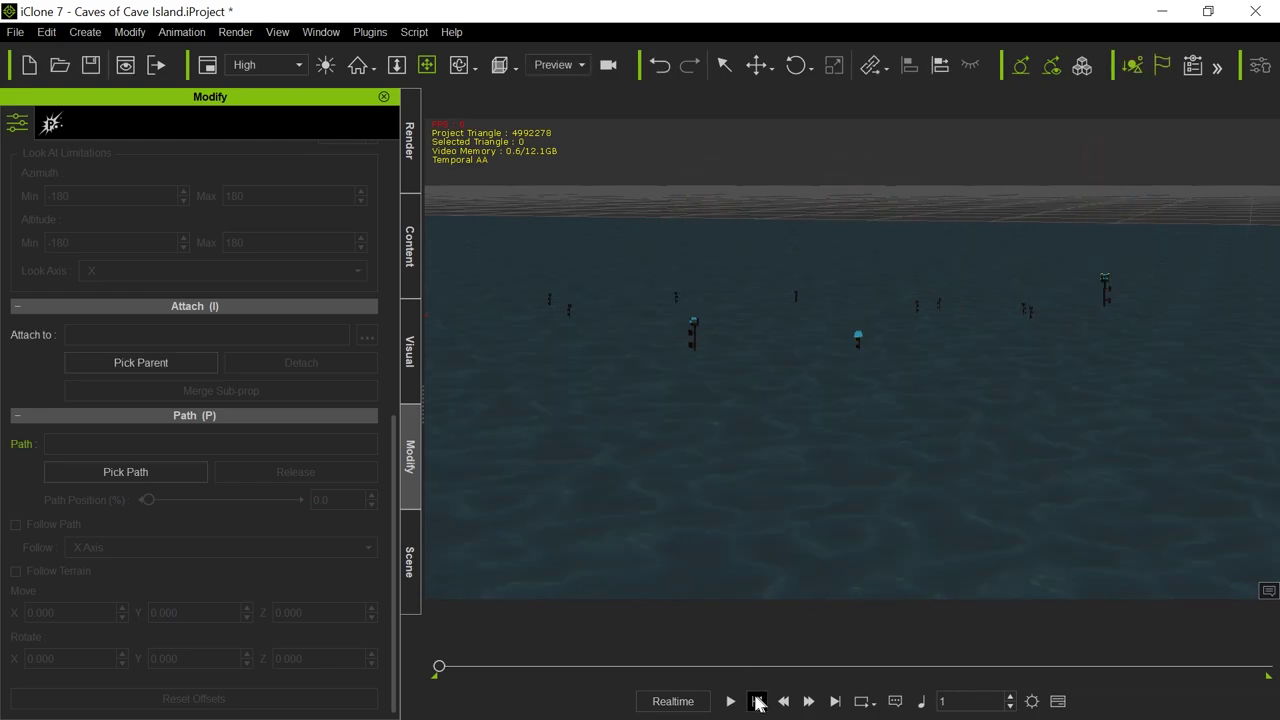
Make the CaveMainShell, CaveMain and Stairs props visible in the scene.
{"action": "left_click", "coordinate": [407, 590]}
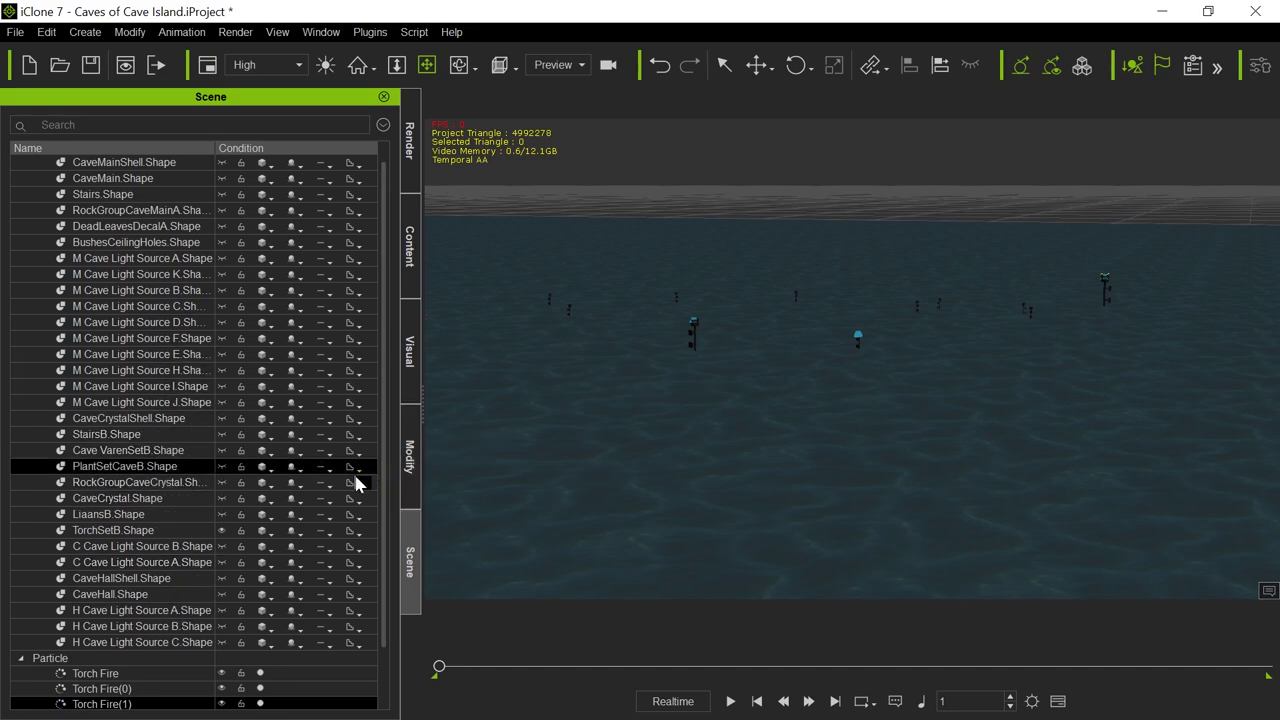
{"action": "scroll", "coordinate": [217, 411], "scroll_direction": "up", "scroll_amount": 1}
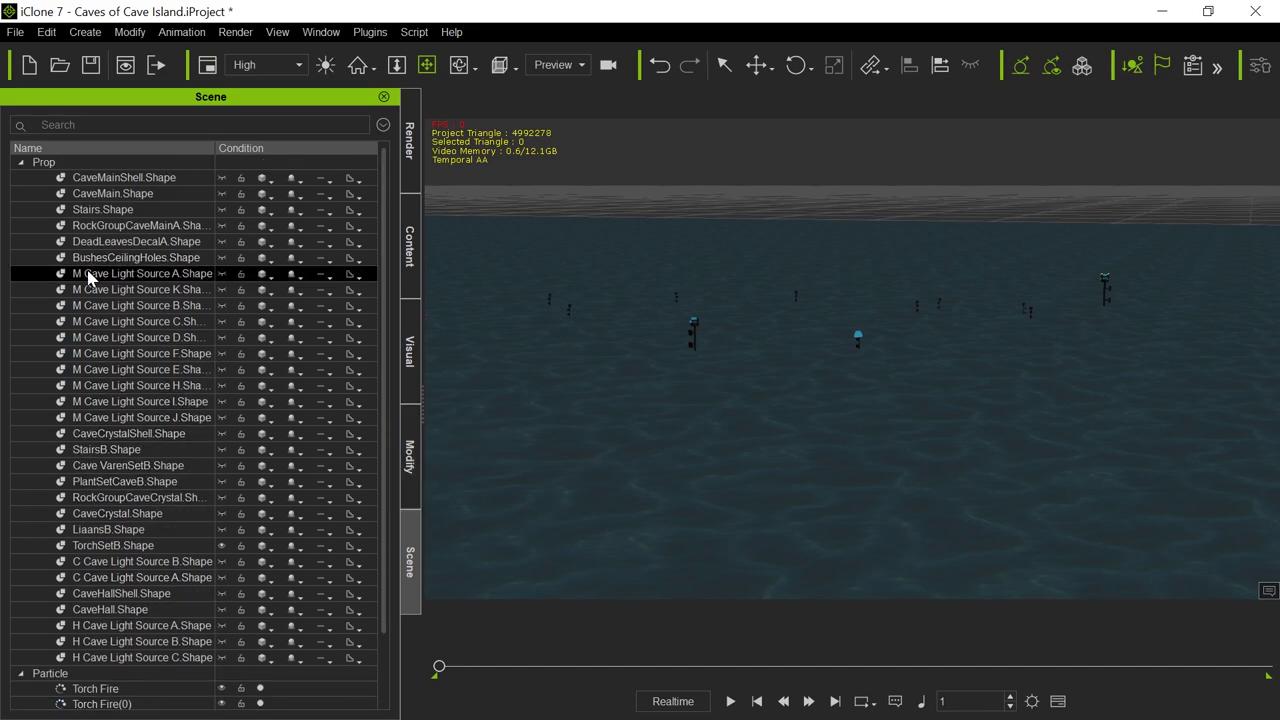
{"action": "left_click", "coordinate": [223, 195]}
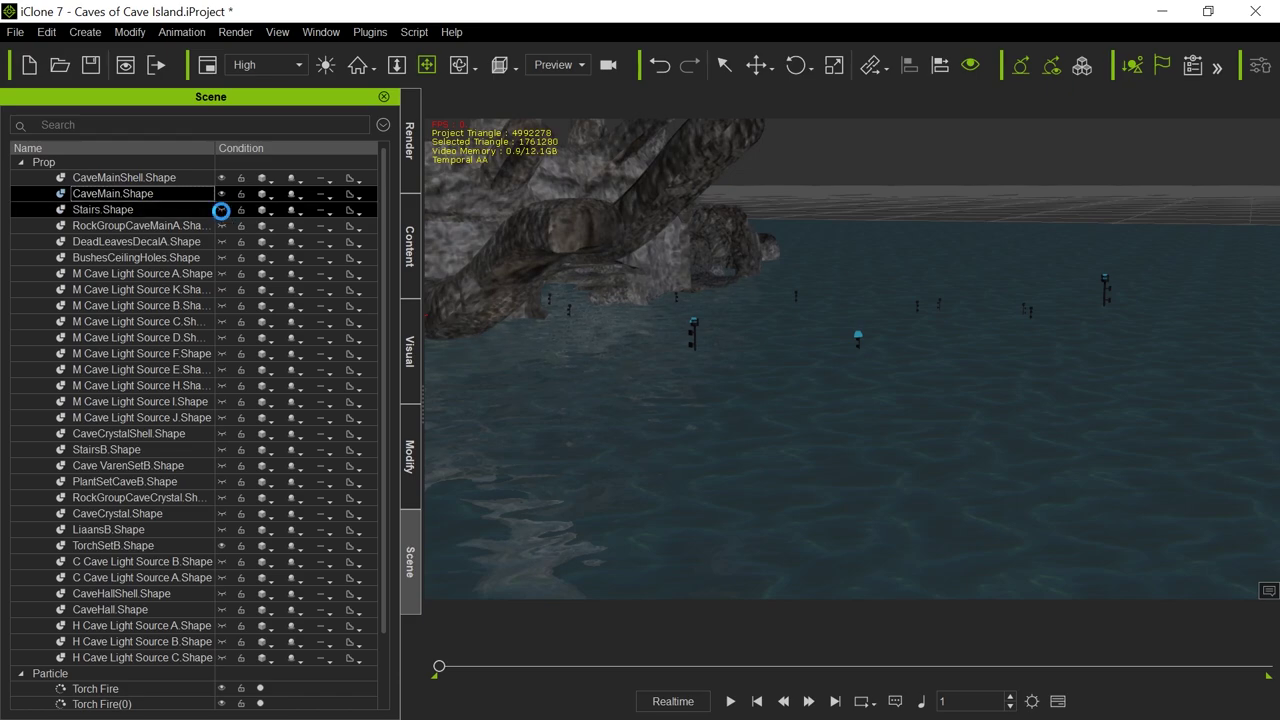
{"action": "left_click", "coordinate": [222, 211]}
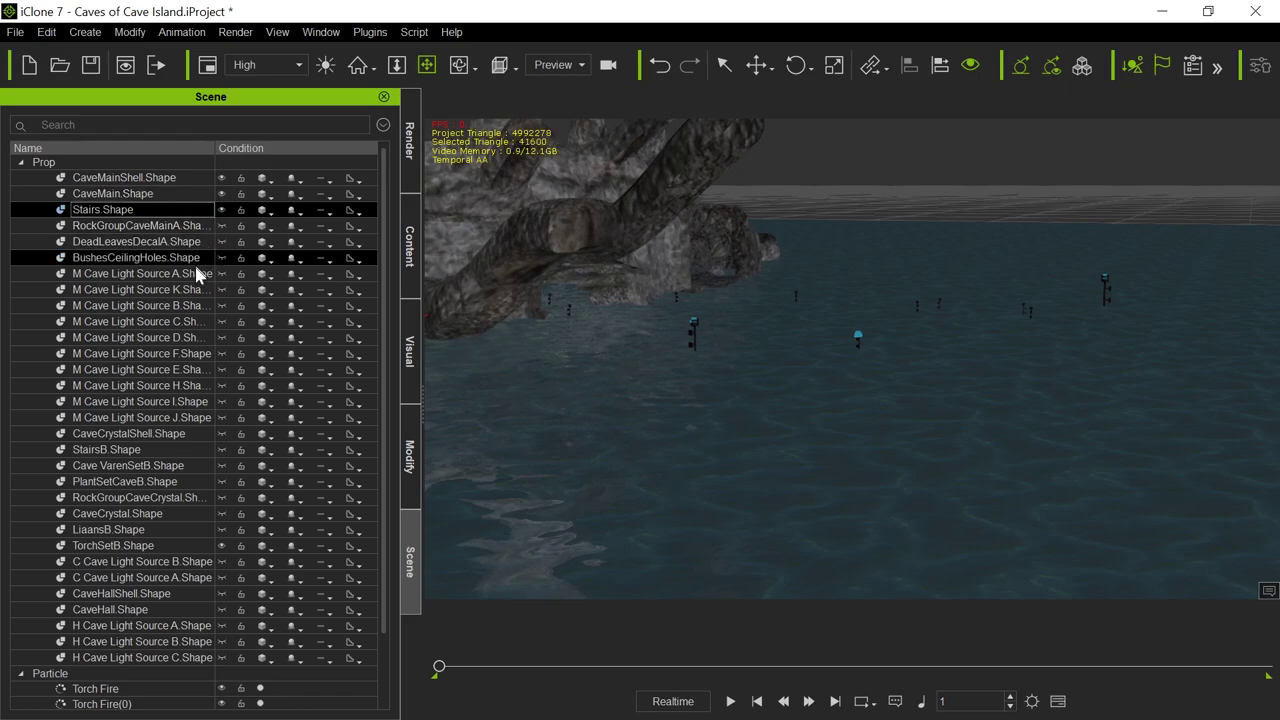
Select all the M, C and H Cave Light Source props together and make them visible.
{"action": "left_click", "coordinate": [170, 279]}
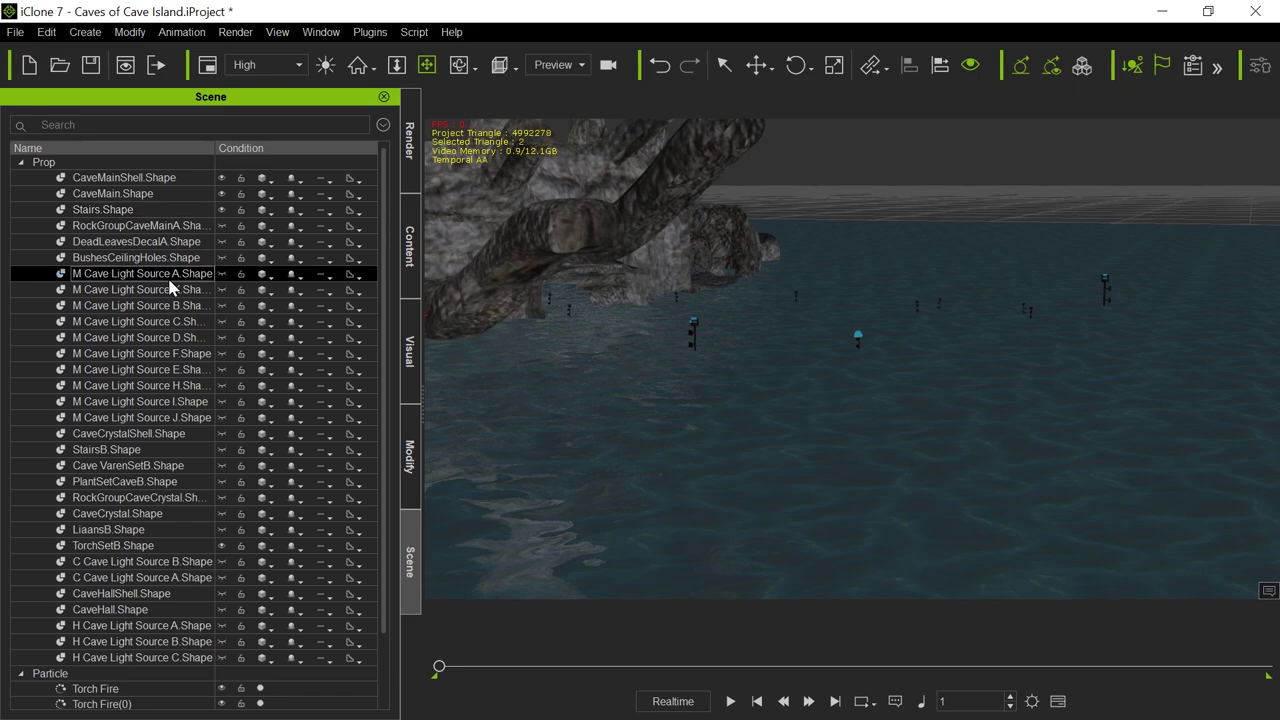
{"action": "left_click", "coordinate": [175, 418], "text": "shift"}
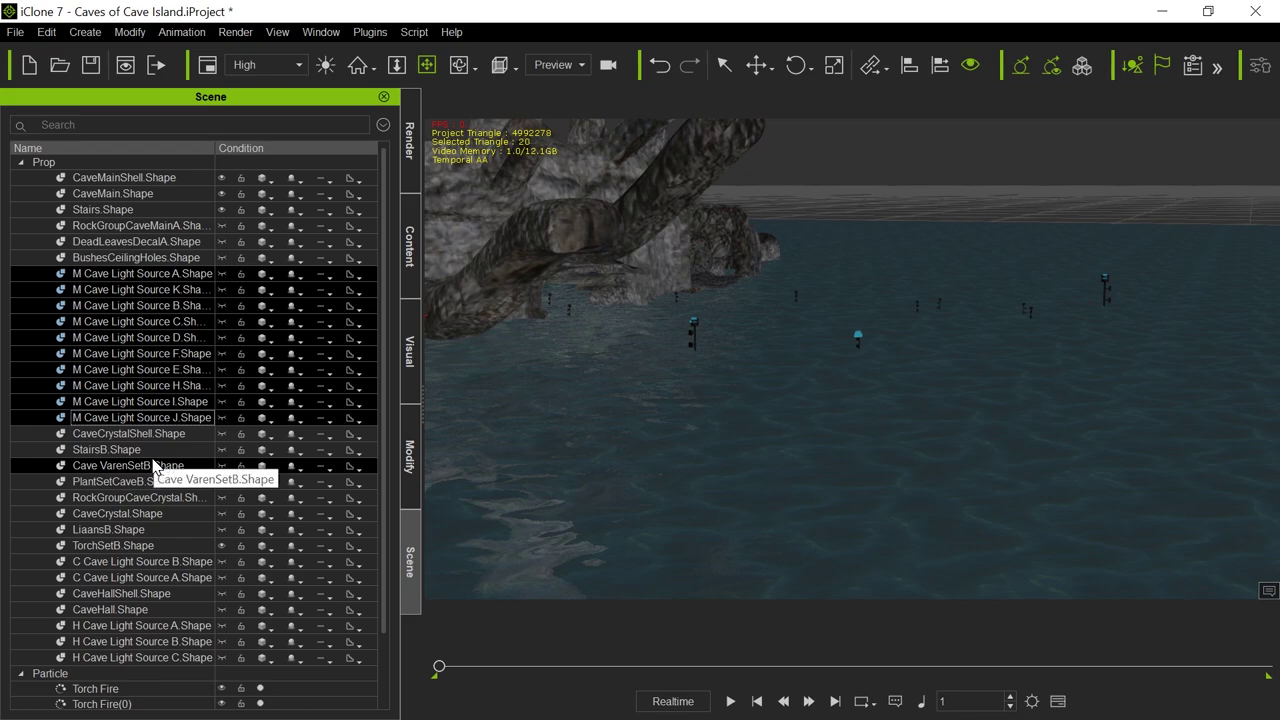
{"action": "left_click", "coordinate": [200, 562], "text": "ctrl"}
{"action": "left_click", "coordinate": [199, 578], "text": "ctrl"}
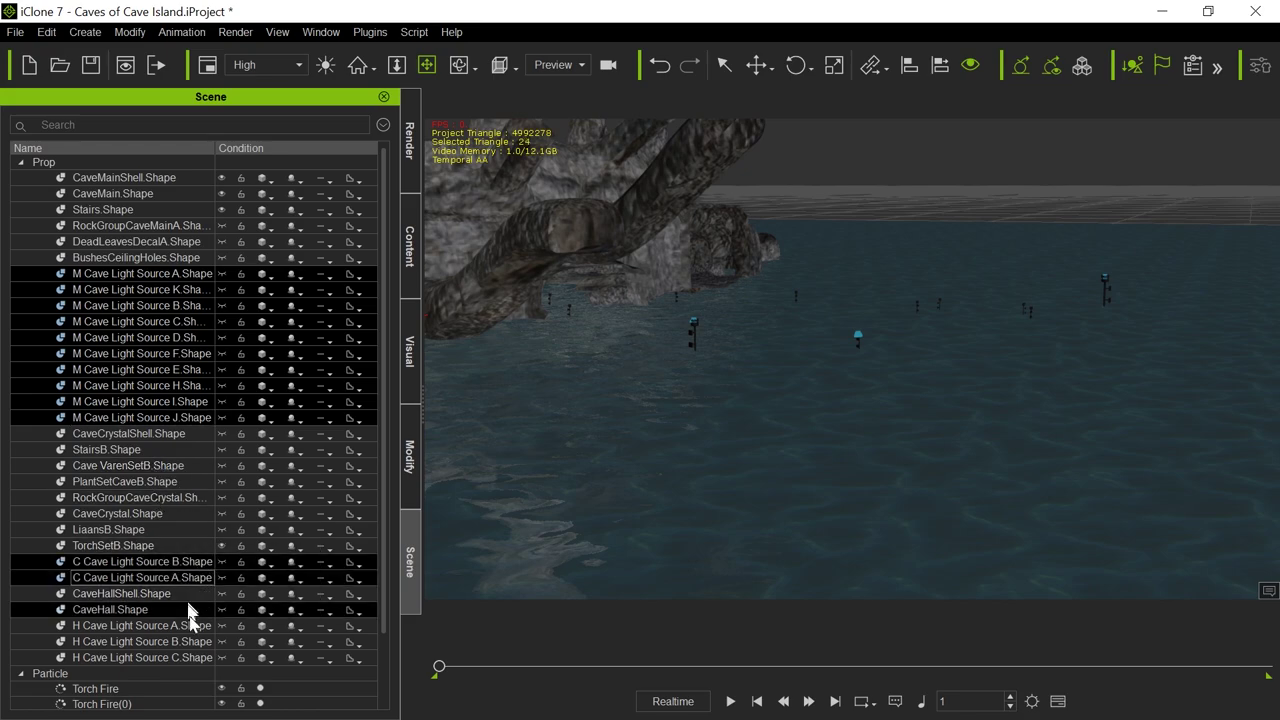
{"action": "left_click", "coordinate": [191, 626], "text": "ctrl"}
{"action": "left_click", "coordinate": [189, 642], "text": "ctrl"}
{"action": "left_click", "coordinate": [188, 658], "text": "ctrl"}
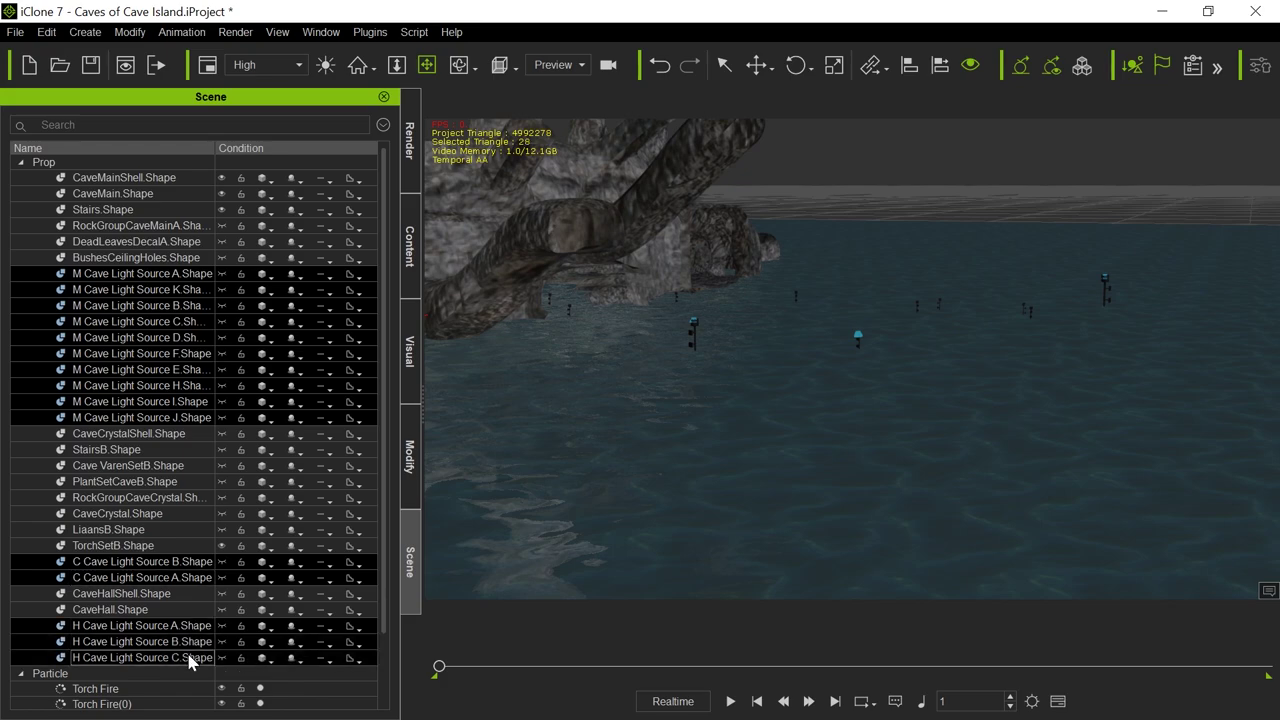
{"action": "left_click", "coordinate": [222, 626]}
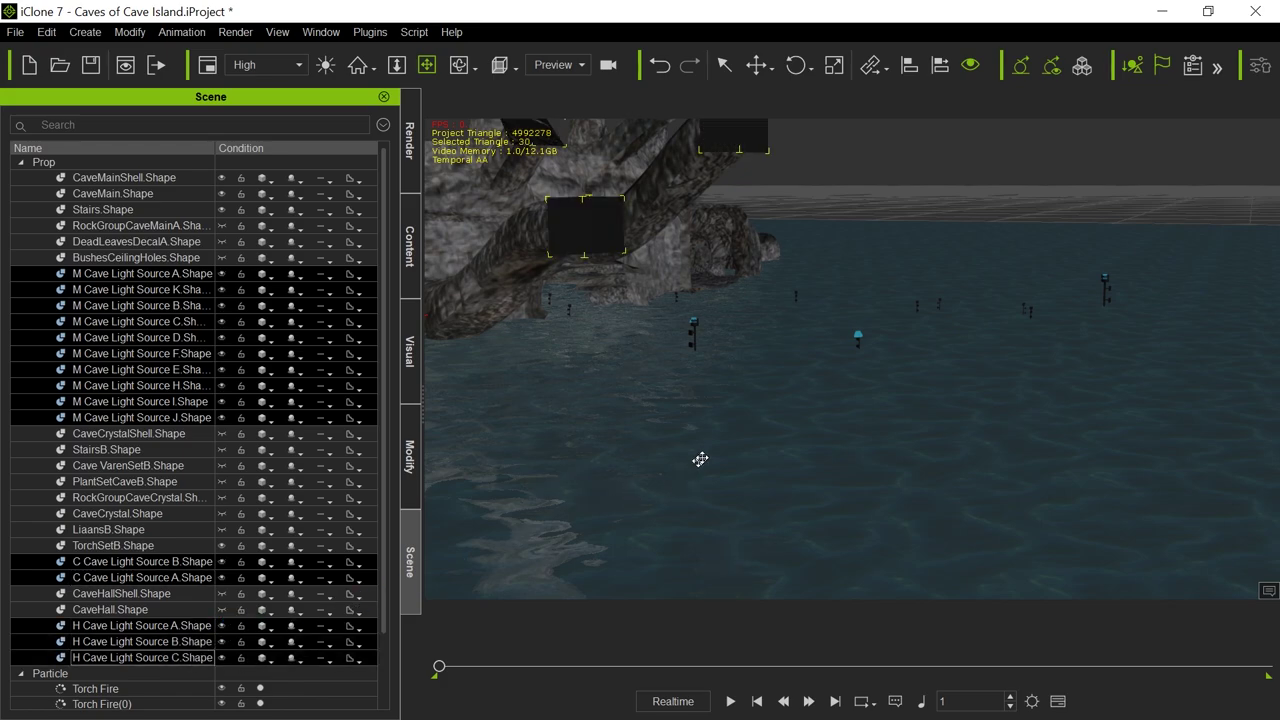
Inspect the selected Cave Light Source planes around the cave and delete all of them from the scene.
{"action": "middle_click_drag", "start_coordinate": [743, 452], "coordinate": [826, 316]}
{"action": "middle_click_drag", "start_coordinate": [731, 396], "coordinate": [886, 469]}
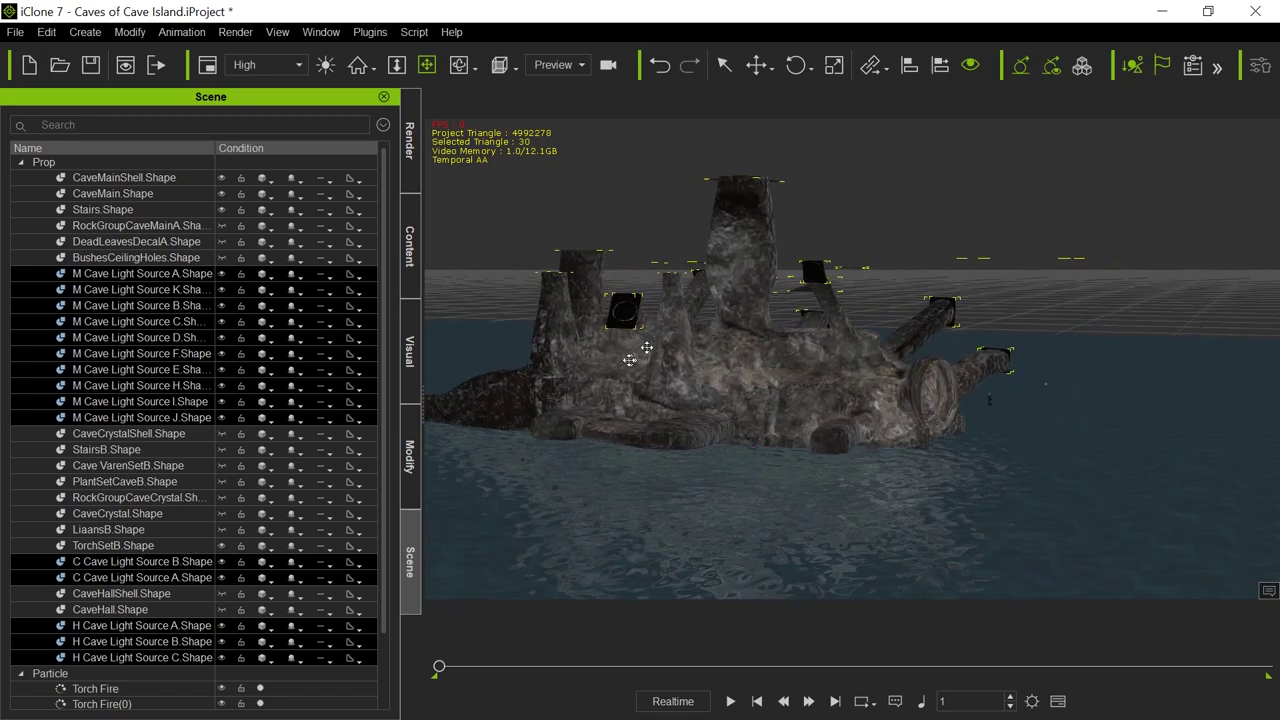
{"action": "mouse_move", "coordinate": [709, 478]}
{"action": "middle_mouse_down"}
{"action": "mouse_move", "coordinate": [712, 468]}
{"action": "mouse_move", "coordinate": [718, 483]}
{"action": "middle_mouse_up"}
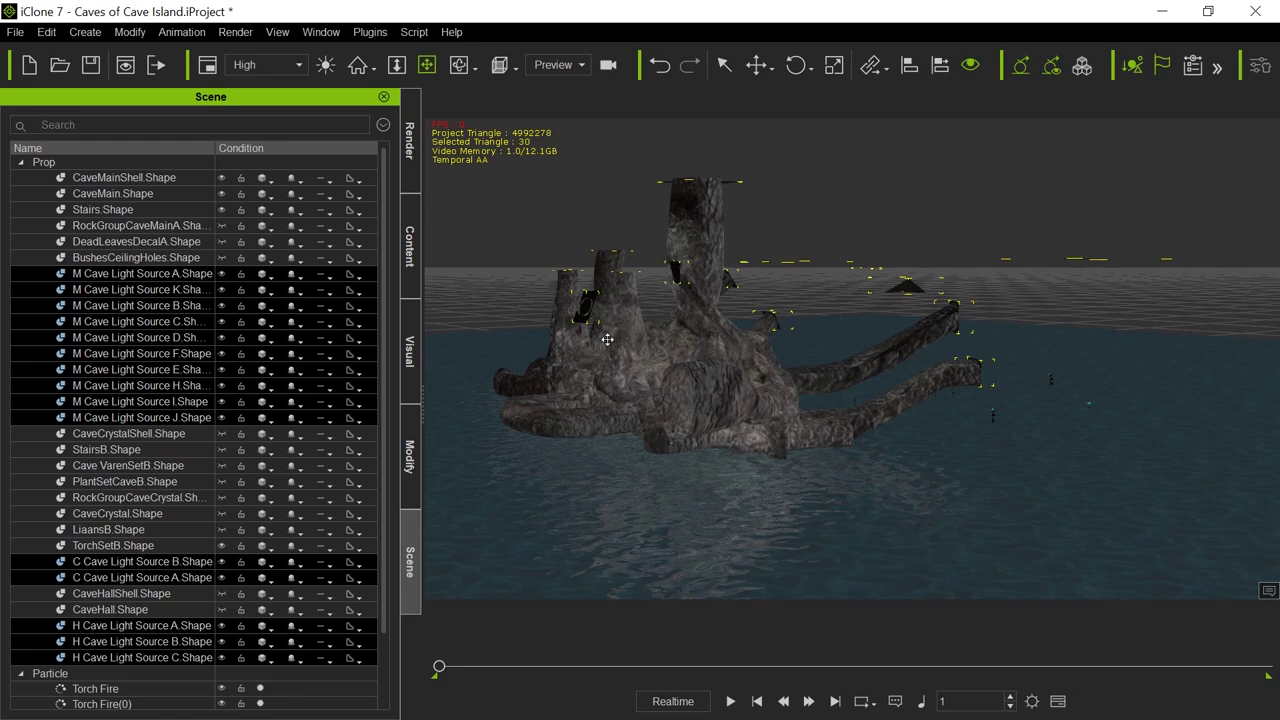
{"action": "middle_click_drag", "start_coordinate": [608, 320], "coordinate": [1035, 485]}
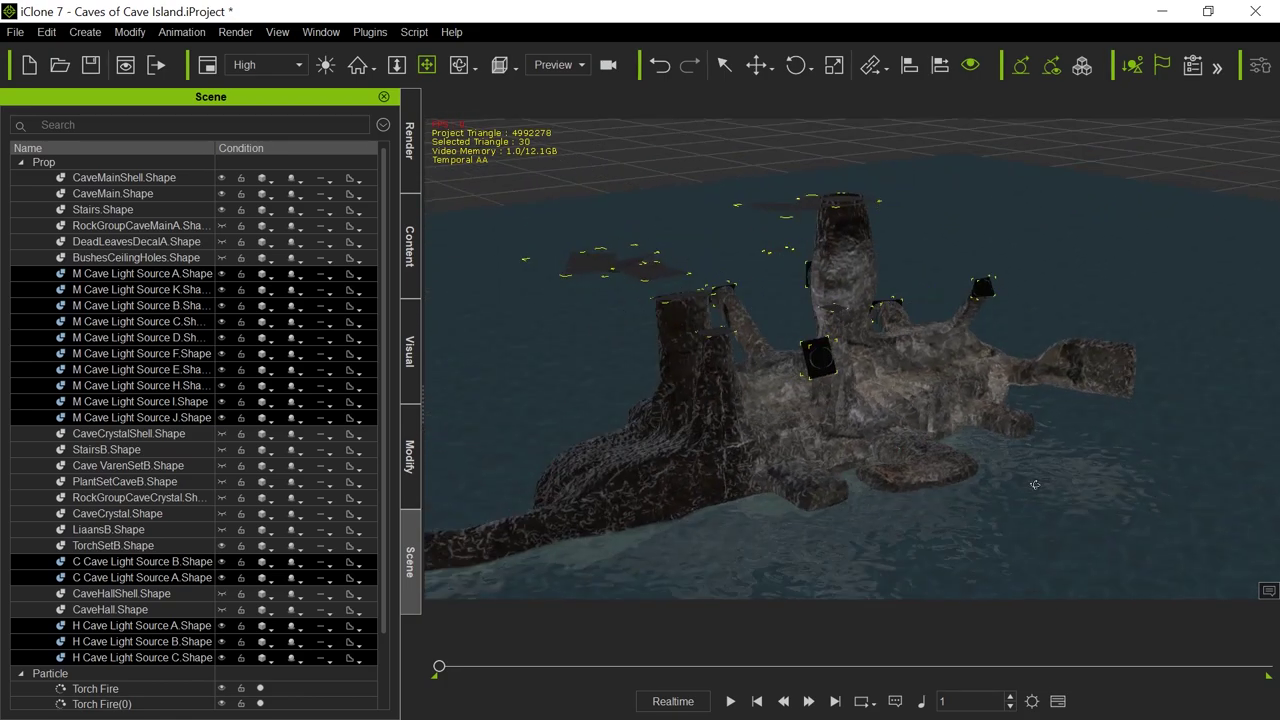
{"action": "middle_click_drag", "start_coordinate": [622, 399], "coordinate": [869, 452]}
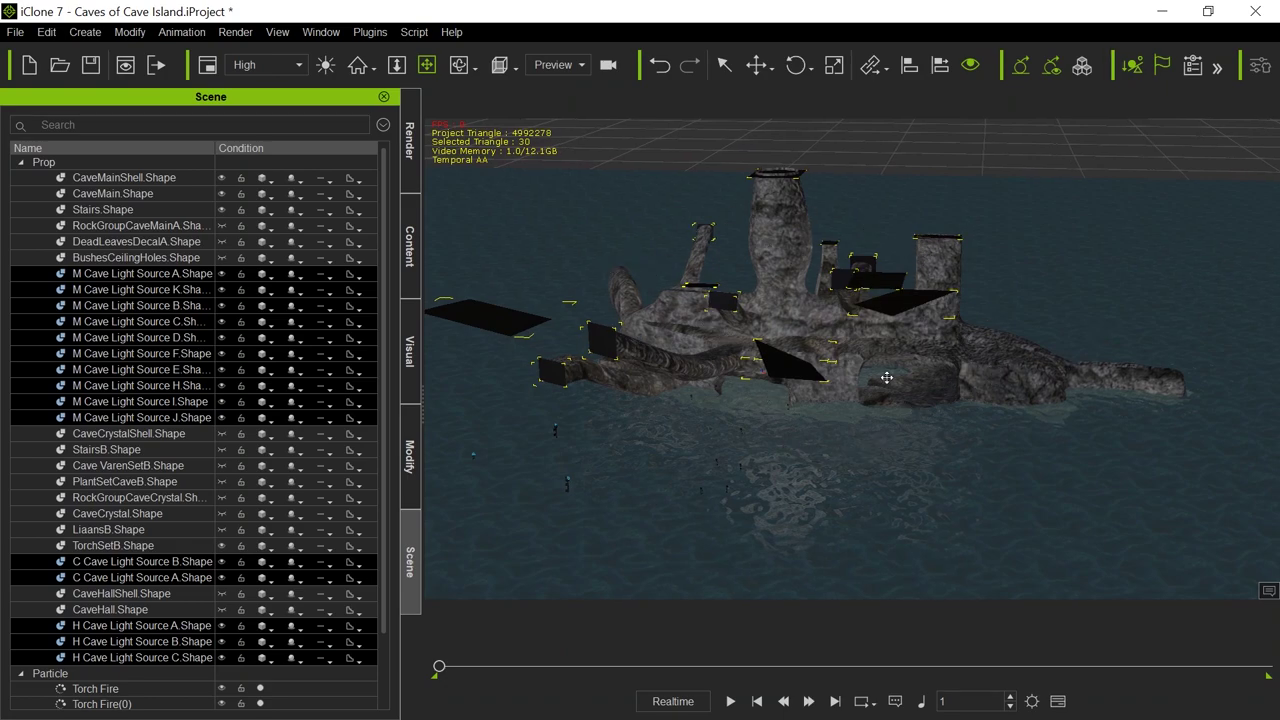
{"action": "left_click", "coordinate": [234, 483], "text": "ctrl"}
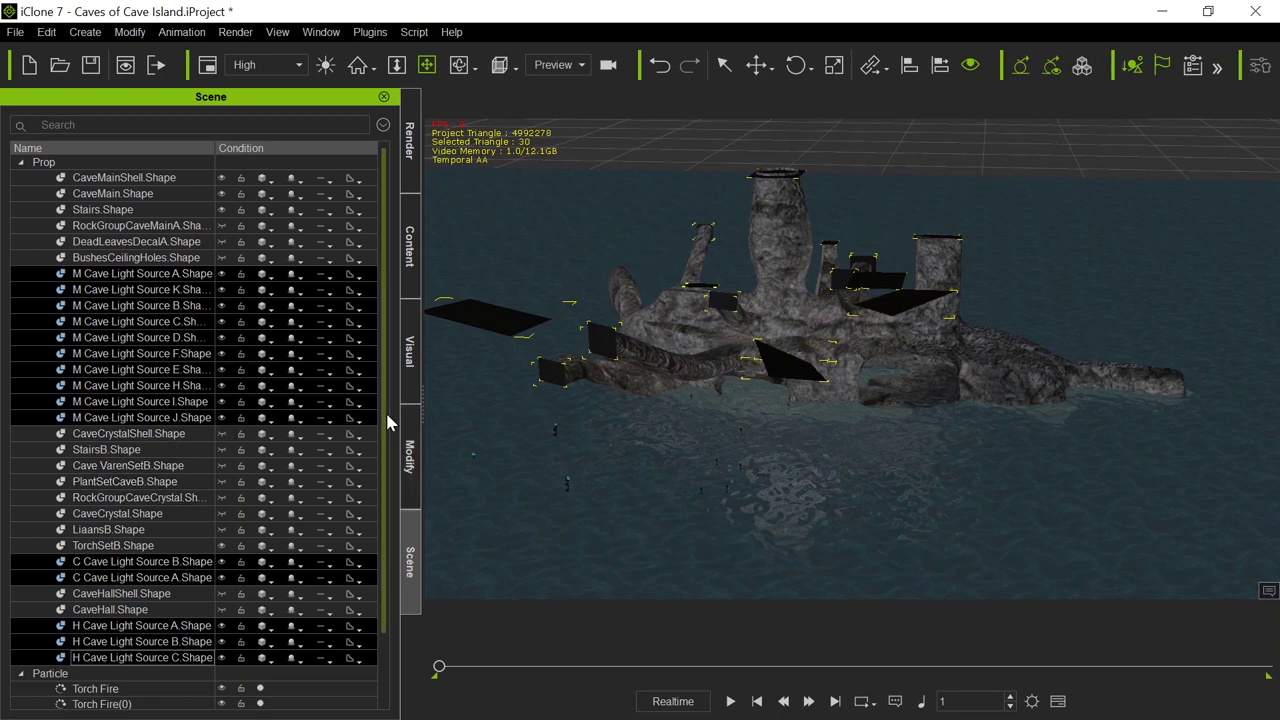
{"action": "scroll", "coordinate": [388, 465], "scroll_direction": "down", "scroll_amount": 1}
{"action": "scroll", "coordinate": [388, 485], "scroll_direction": "down", "scroll_amount": 1}
{"action": "scroll", "coordinate": [388, 507], "scroll_direction": "up", "scroll_amount": 1}
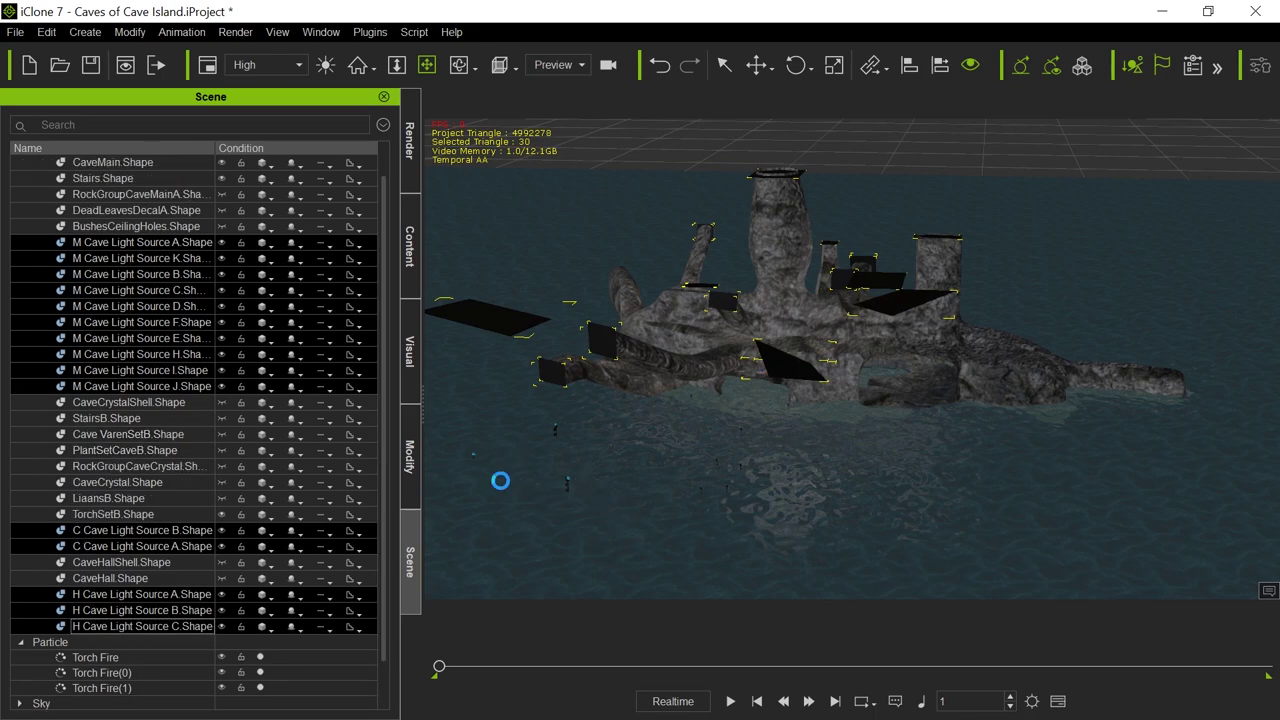
{"action": "key", "text": "Delete"}
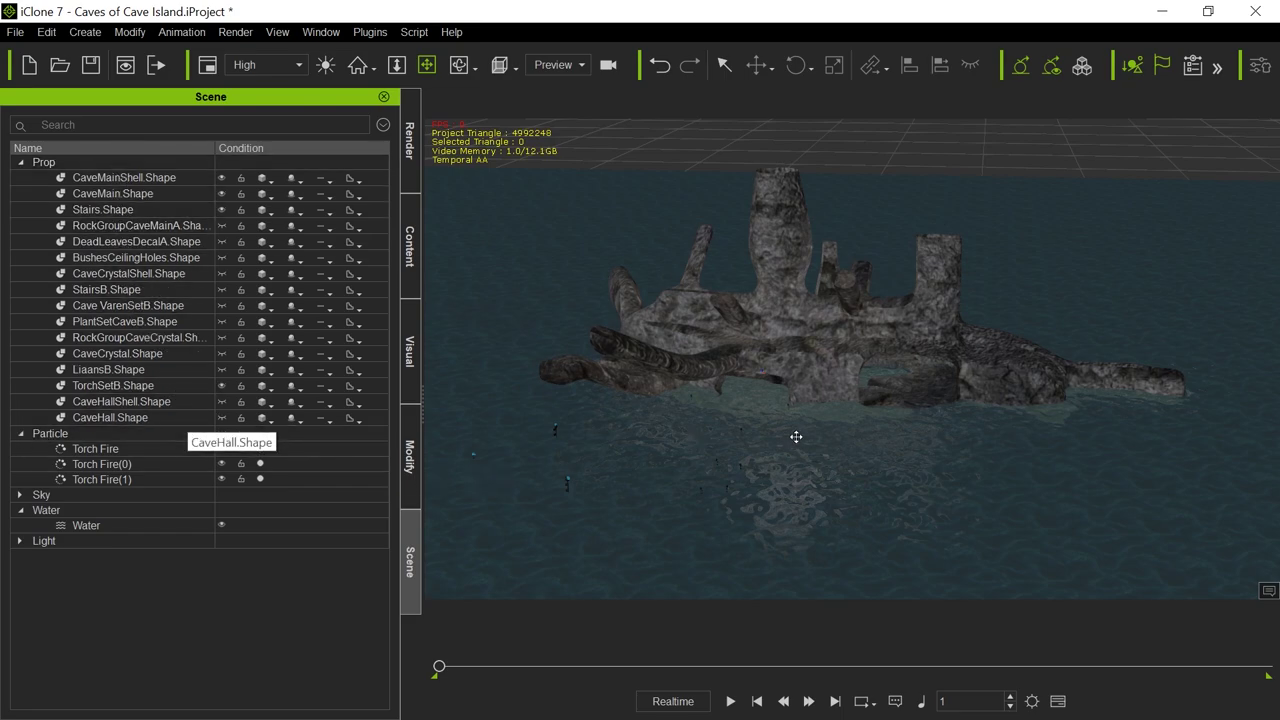
Inspect the cave from outside and move inside it to examine the water around the stairs.
{"action": "scroll", "coordinate": [794, 432], "scroll_direction": "up", "scroll_amount": 4}
{"action": "left_click_drag", "start_coordinate": [794, 432], "coordinate": [774, 345]}
{"action": "scroll", "coordinate": [774, 345], "scroll_direction": "up", "scroll_amount": 5}
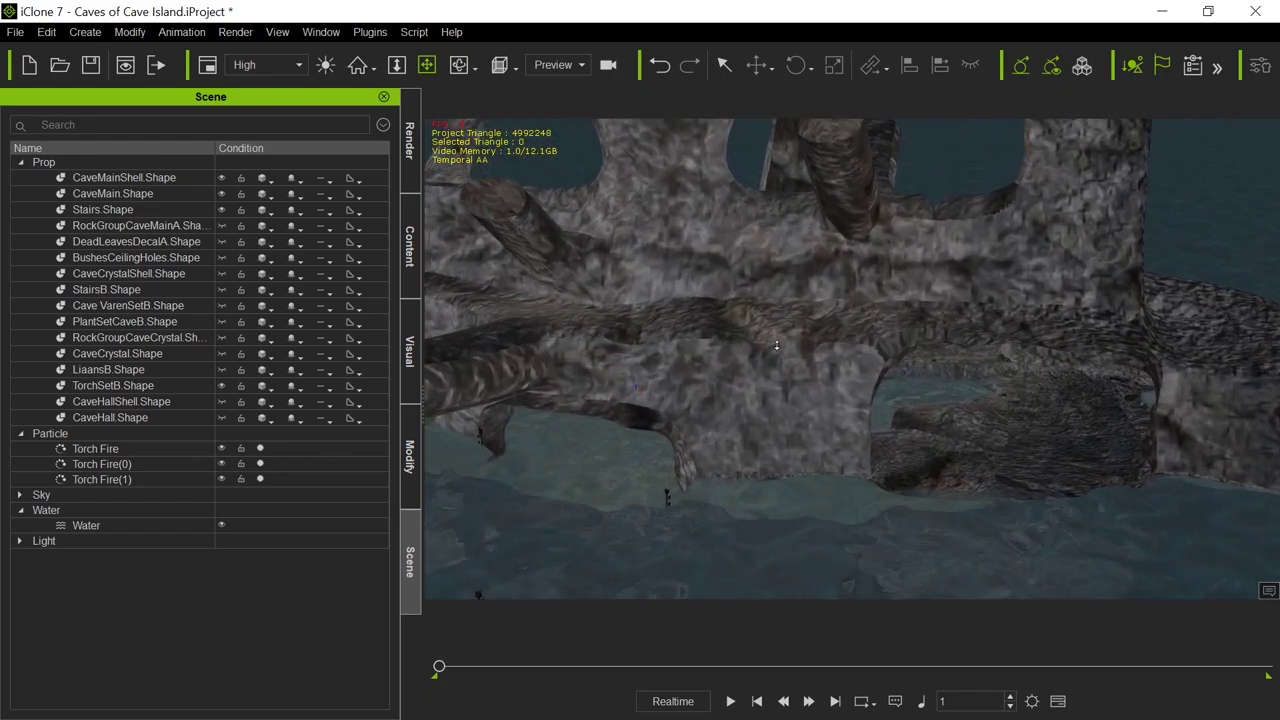
{"action": "middle_click_drag", "start_coordinate": [775, 344], "coordinate": [785, 346]}
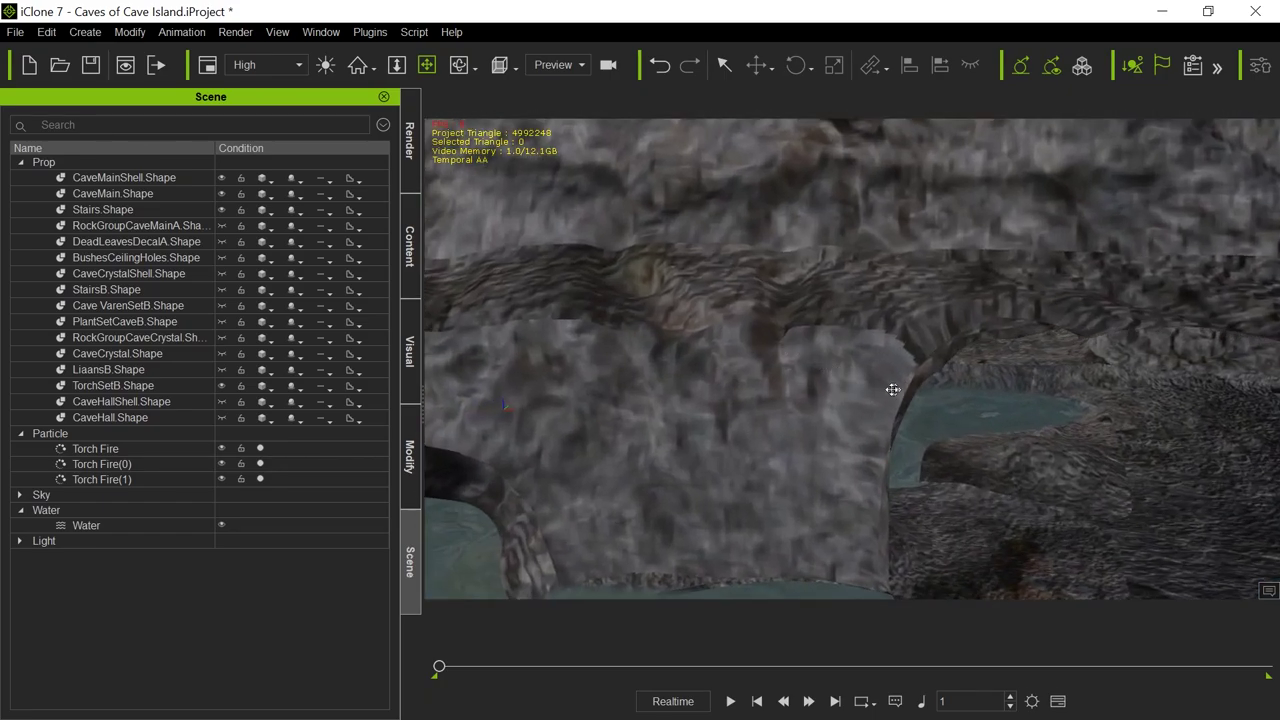
{"action": "middle_click_drag", "start_coordinate": [840, 387], "coordinate": [521, 333]}
{"action": "middle_click_drag", "start_coordinate": [532, 402], "coordinate": [850, 357]}
{"action": "scroll", "coordinate": [614, 429], "scroll_direction": "up", "scroll_amount": 5}
{"action": "middle_click_drag", "start_coordinate": [727, 354], "coordinate": [797, 375]}
{"action": "scroll", "coordinate": [797, 375], "scroll_direction": "up", "scroll_amount": 3}
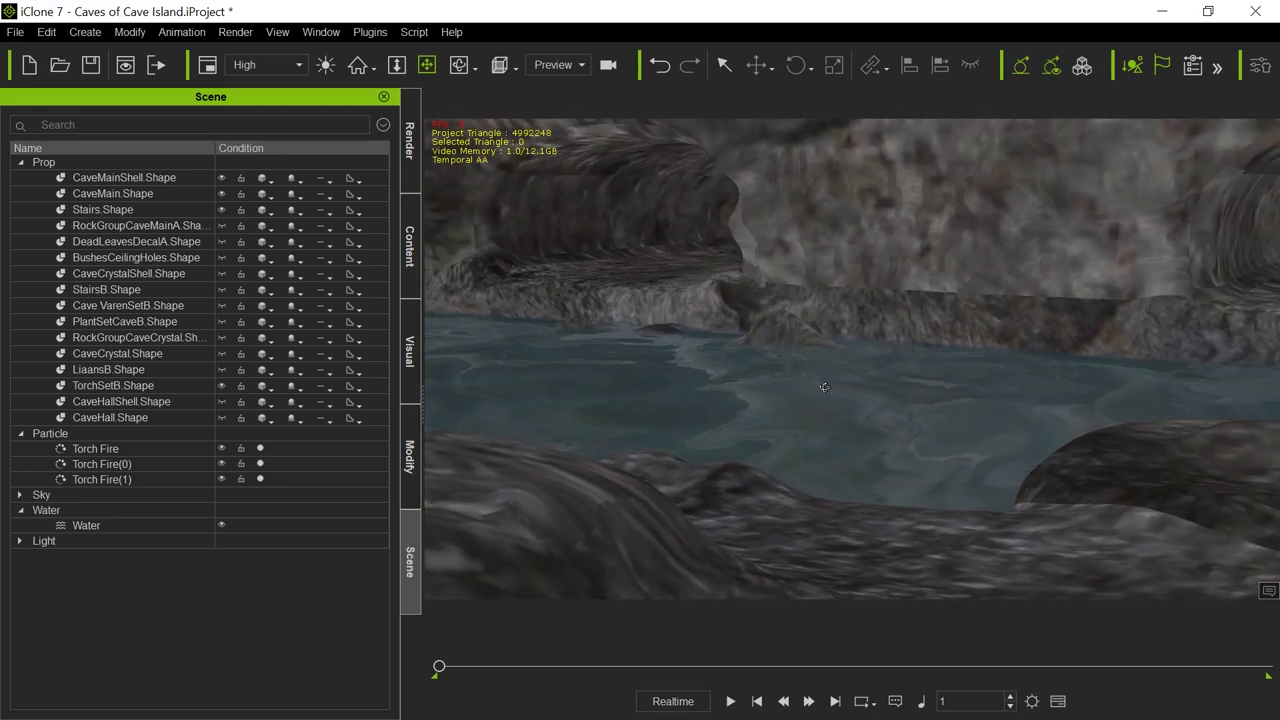
{"action": "middle_click_drag", "start_coordinate": [634, 343], "coordinate": [817, 397]}
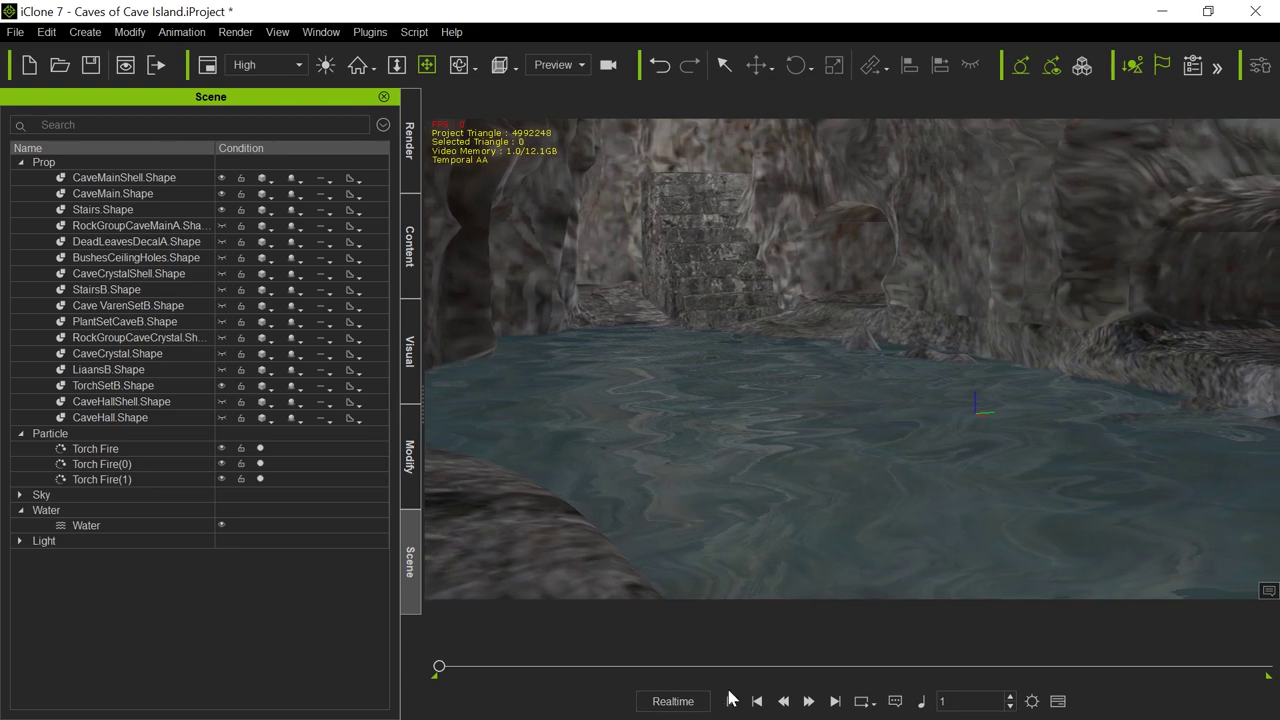
Play the animation to check the water movement inside the cave, stop it and return to the first frame.
{"action": "left_click", "coordinate": [731, 701]}
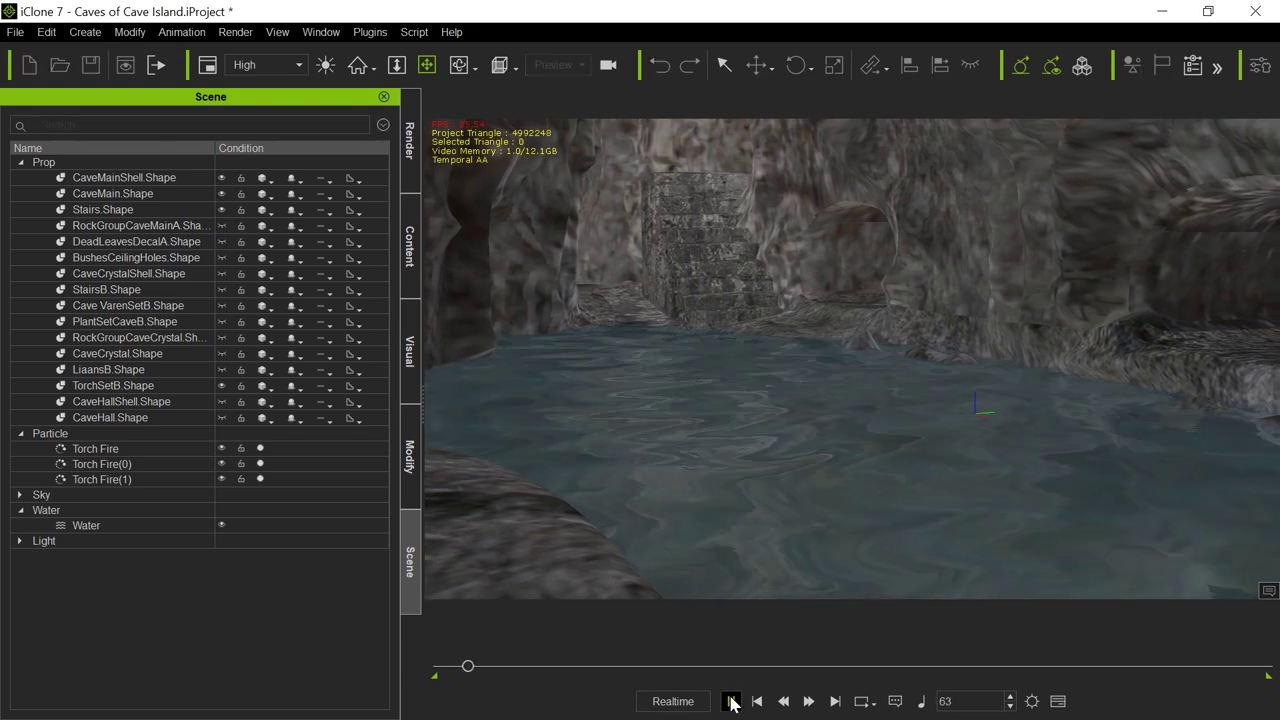
{"action": "left_click", "coordinate": [731, 701]}
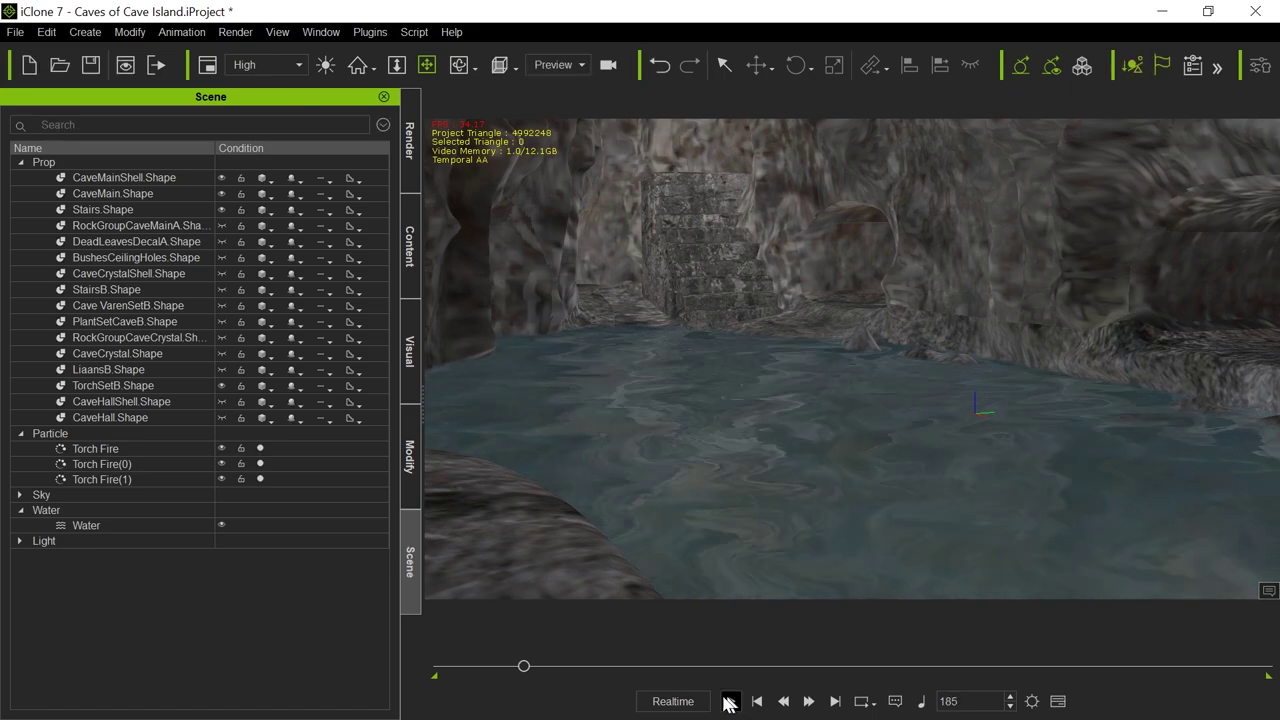
{"action": "left_click", "coordinate": [757, 701]}
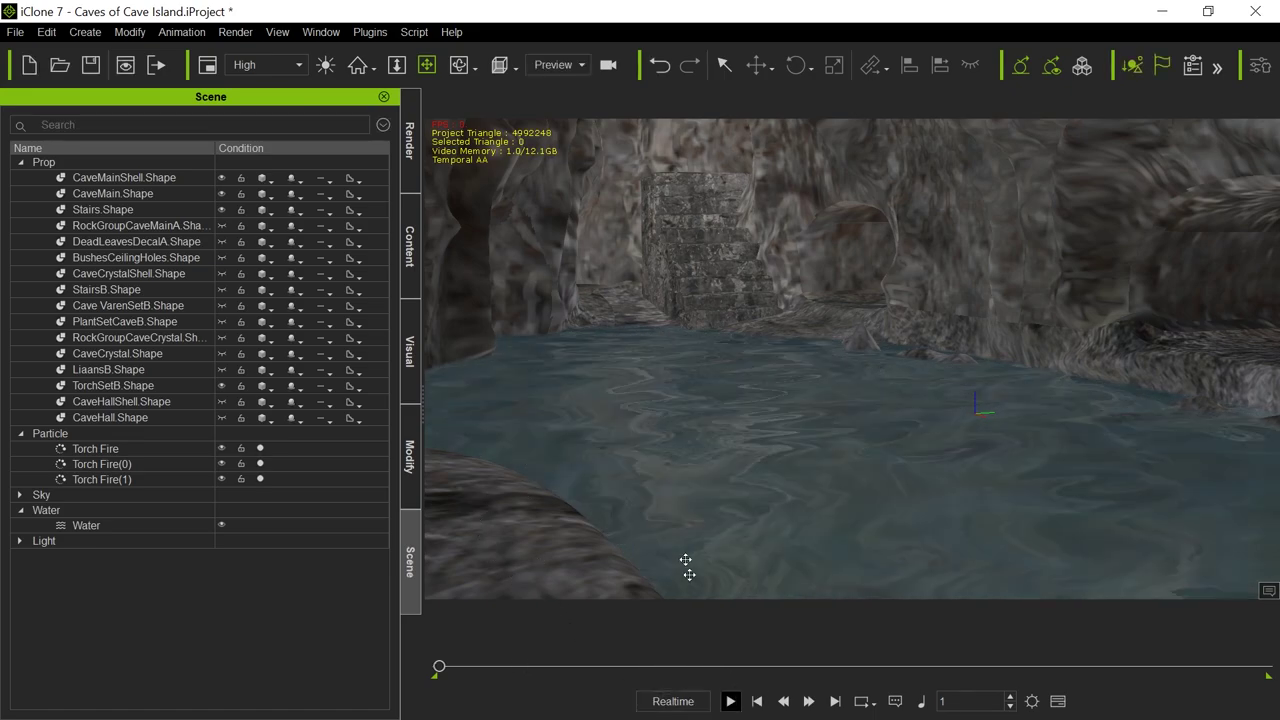
Turn off the global illumination display and deactivate Image Based Lighting with its Strength set to 0.
{"action": "middle_click_drag", "start_coordinate": [700, 229], "coordinate": [520, 437]}
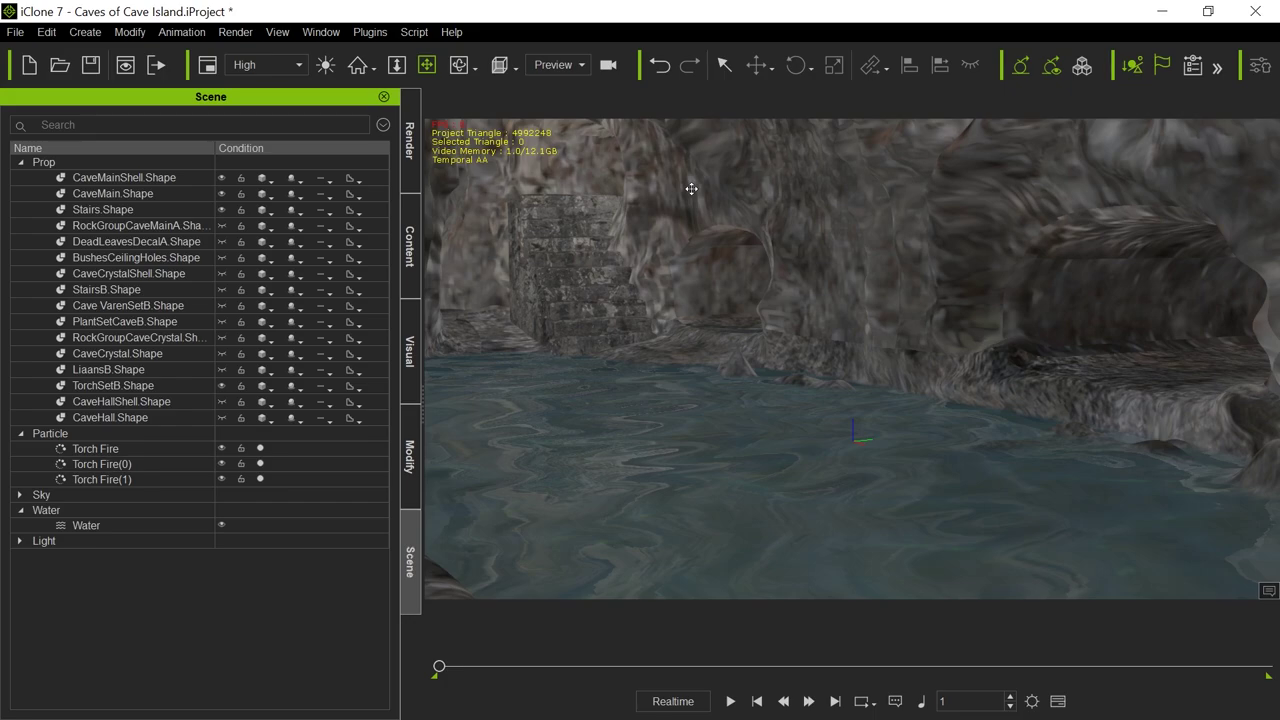
{"action": "left_click", "coordinate": [1045, 70]}
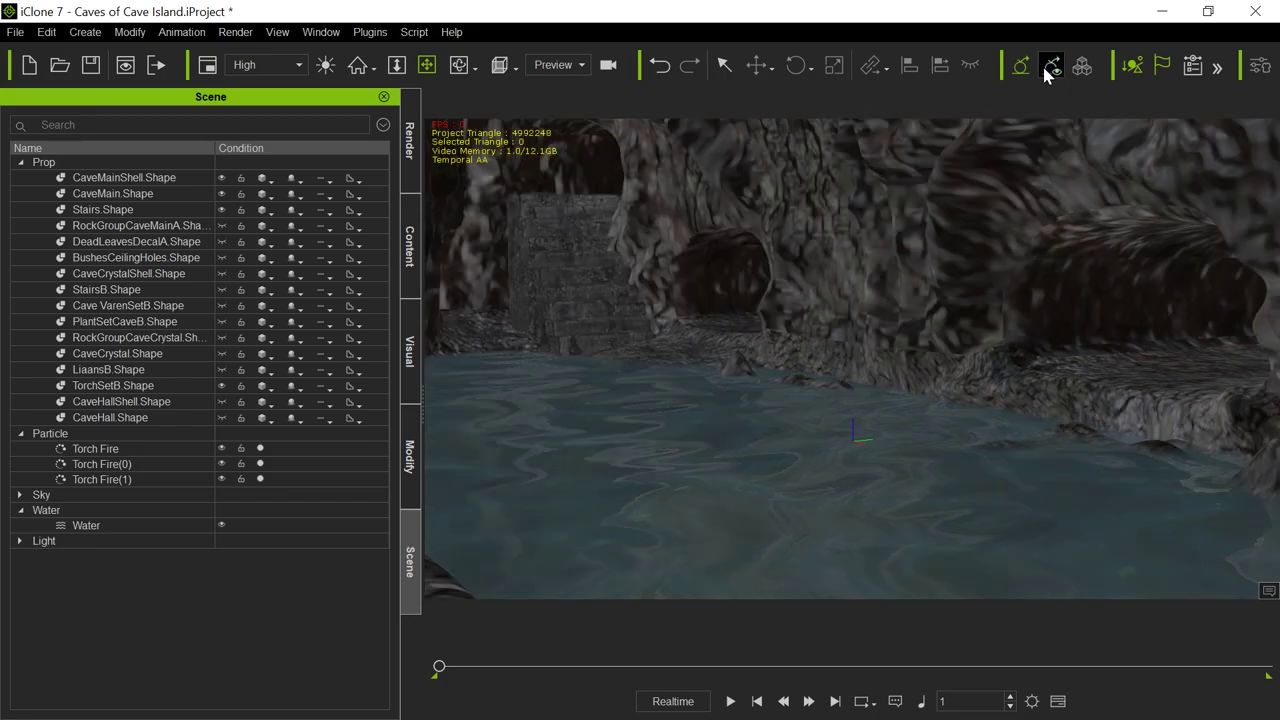
{"action": "left_click", "coordinate": [414, 373]}
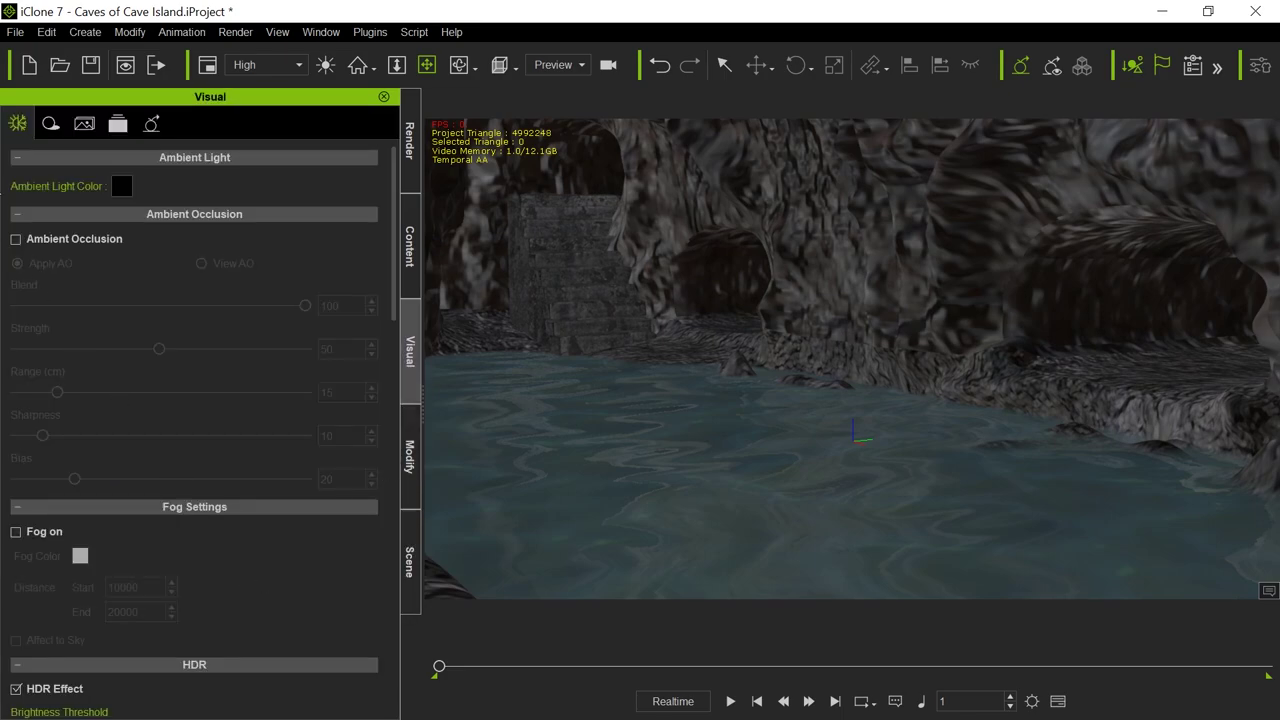
{"action": "scroll", "coordinate": [256, 548], "scroll_direction": "down", "scroll_amount": 15}
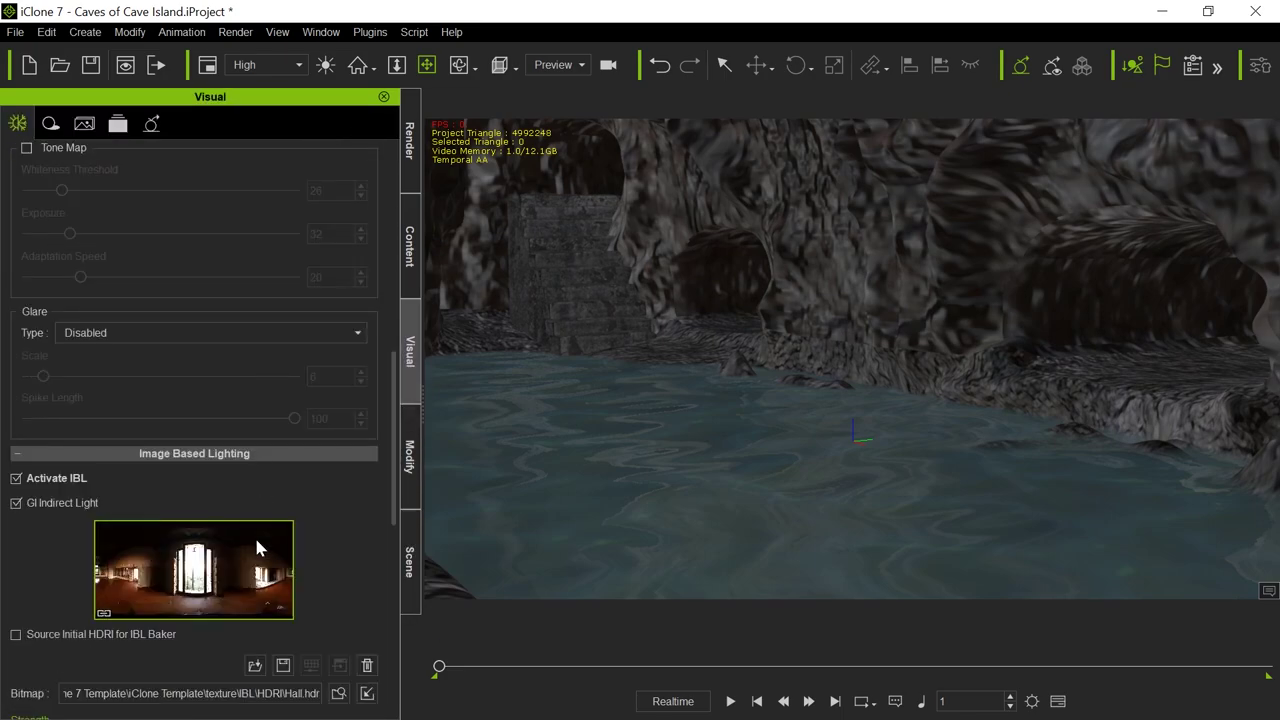
{"action": "scroll", "coordinate": [256, 547], "scroll_direction": "down", "scroll_amount": 1}
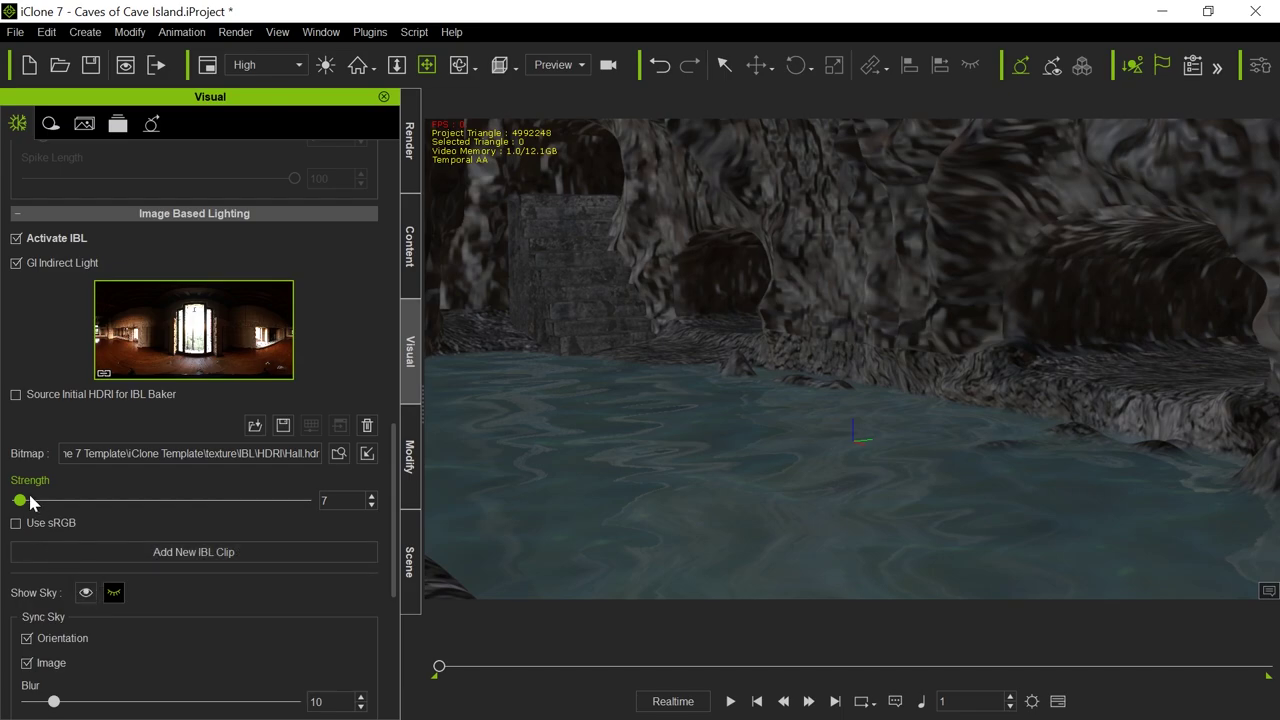
{"action": "left_click_drag", "start_coordinate": [26, 502], "coordinate": [13, 502]}
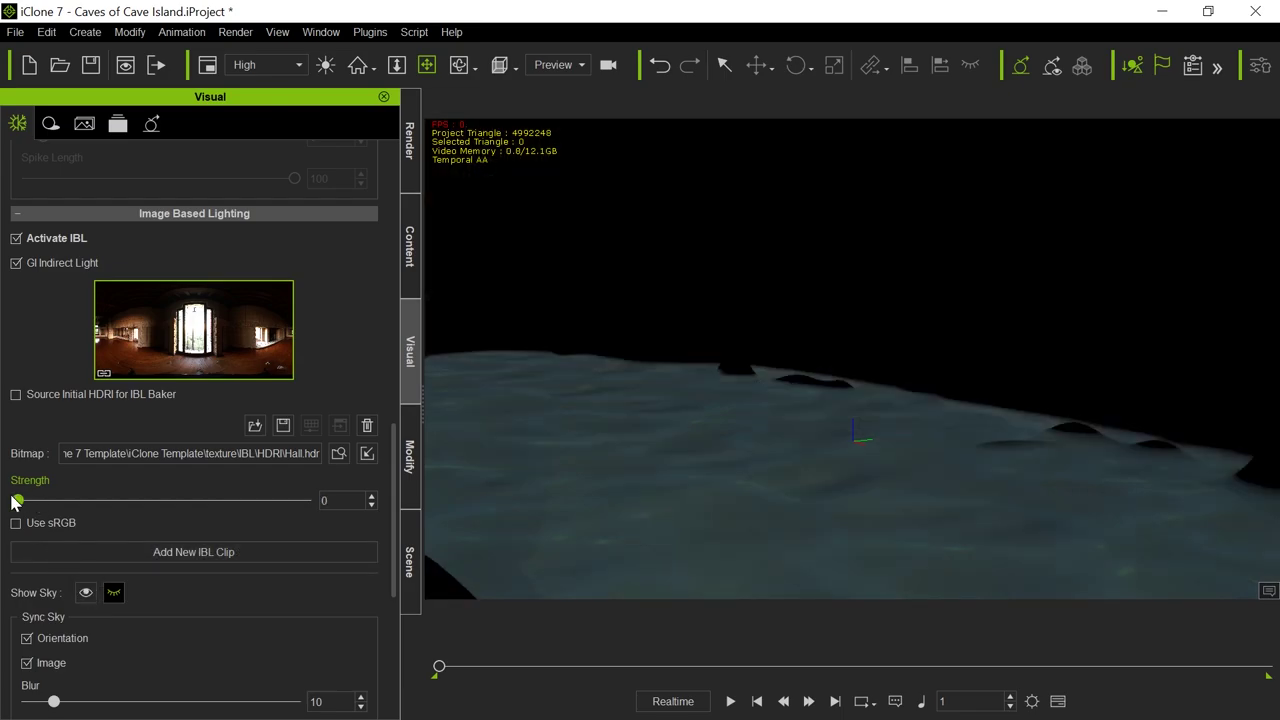
{"action": "left_click", "coordinate": [16, 239]}
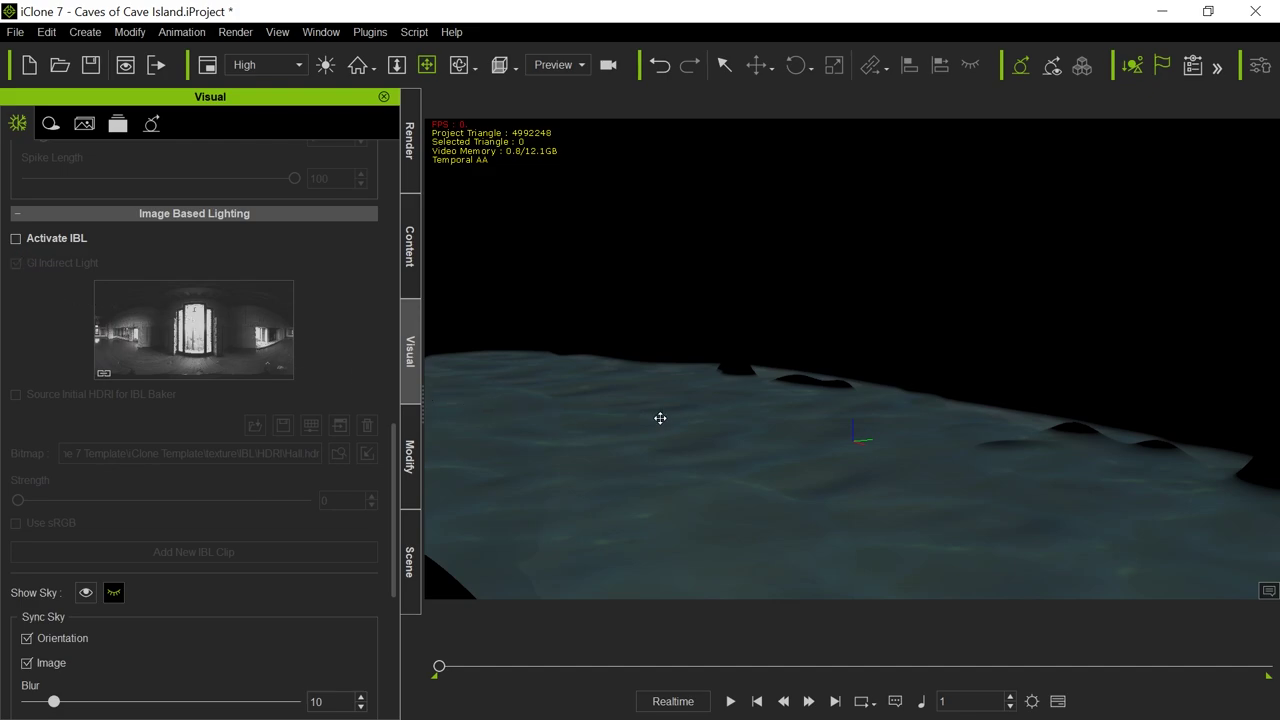
Hide the CaveMainShell and CaveMain props to expose the torches standing in the water.
{"action": "right_click_drag", "start_coordinate": [660, 418], "coordinate": [508, 405]}
{"action": "middle_click_drag", "start_coordinate": [540, 389], "coordinate": [771, 369]}
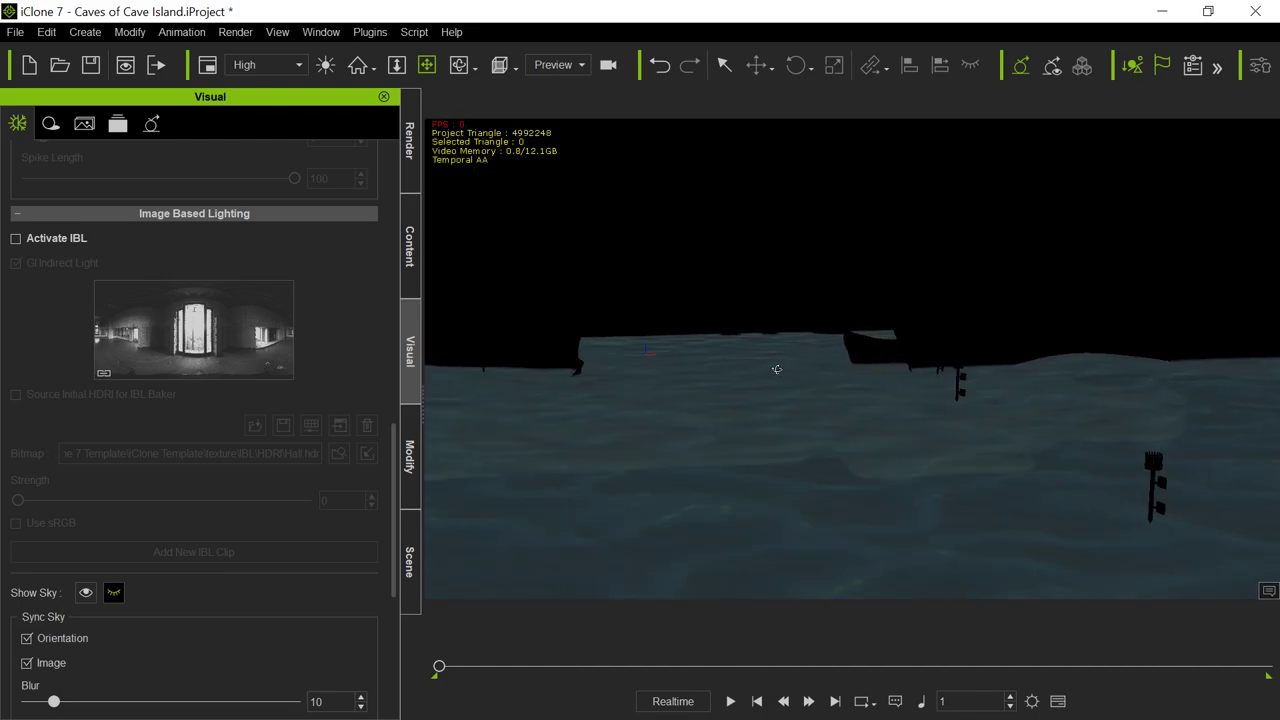
{"action": "left_click", "coordinate": [411, 563]}
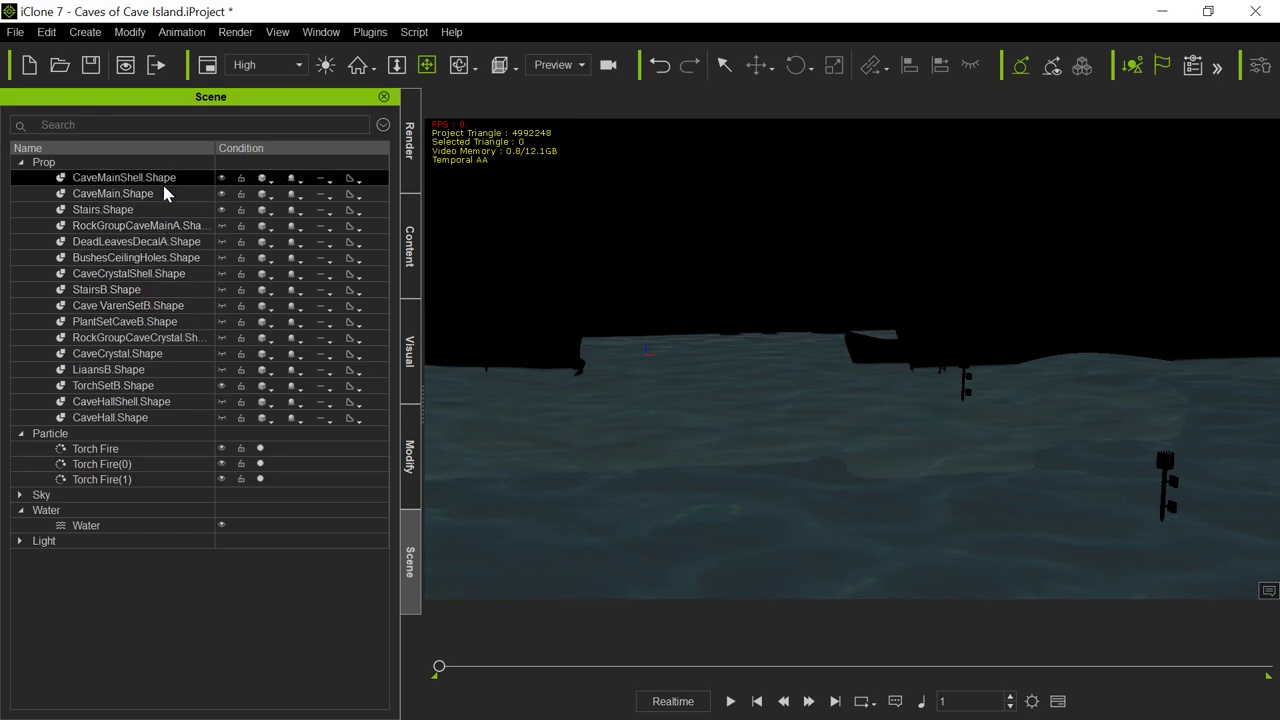
{"action": "left_click", "coordinate": [221, 178]}
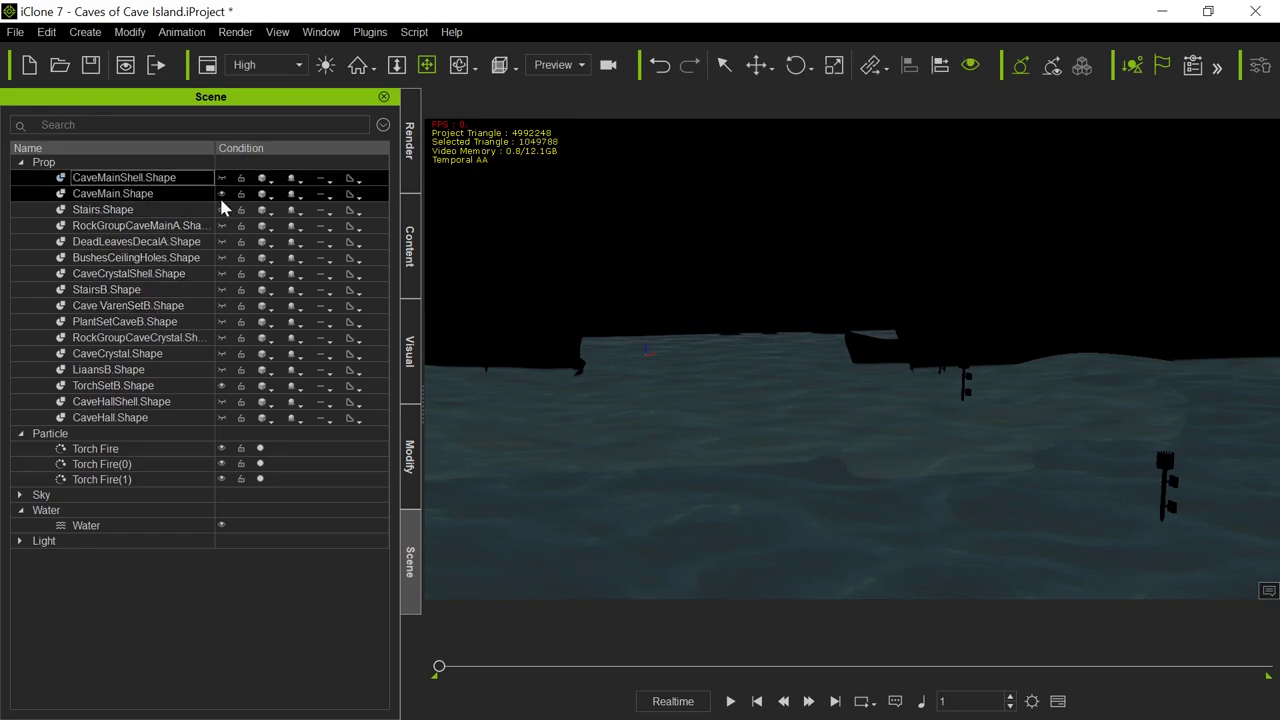
{"action": "left_click", "coordinate": [221, 194]}
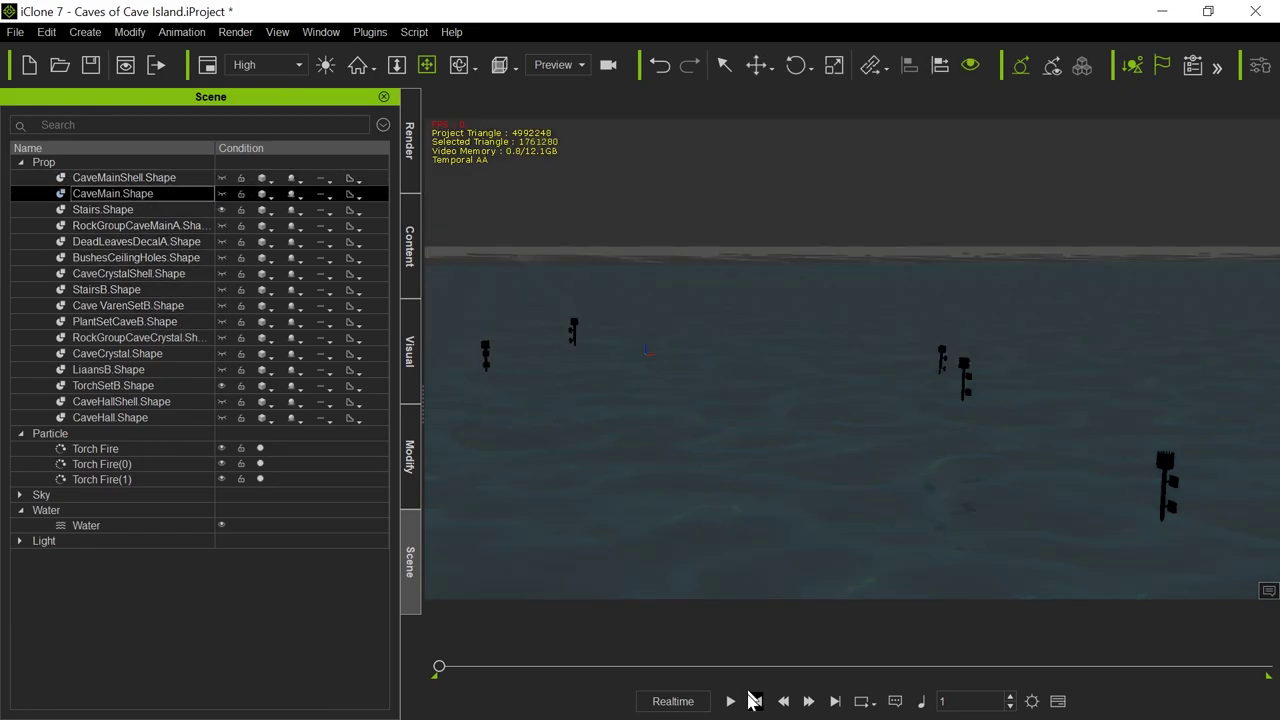
Play the animation to check the torch flames and their reflections on the dark water, then return to the first frame.
{"action": "left_click", "coordinate": [729, 701]}
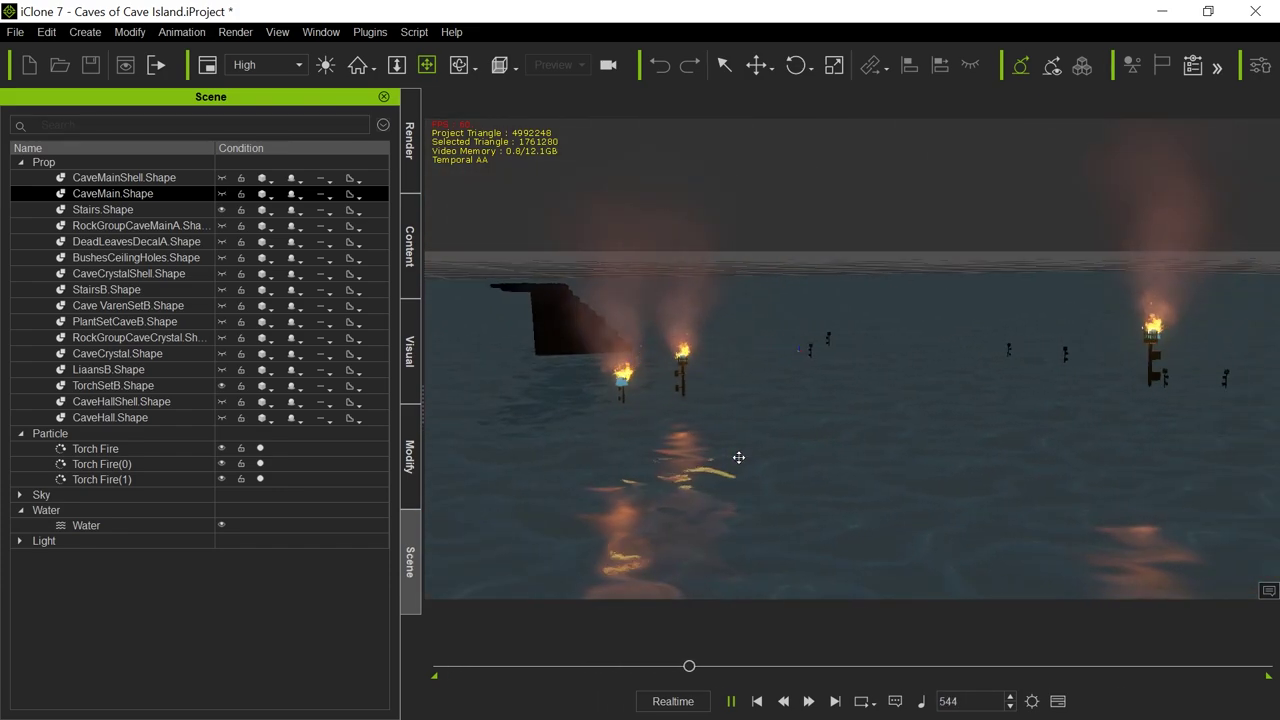
{"action": "left_click", "coordinate": [731, 701]}
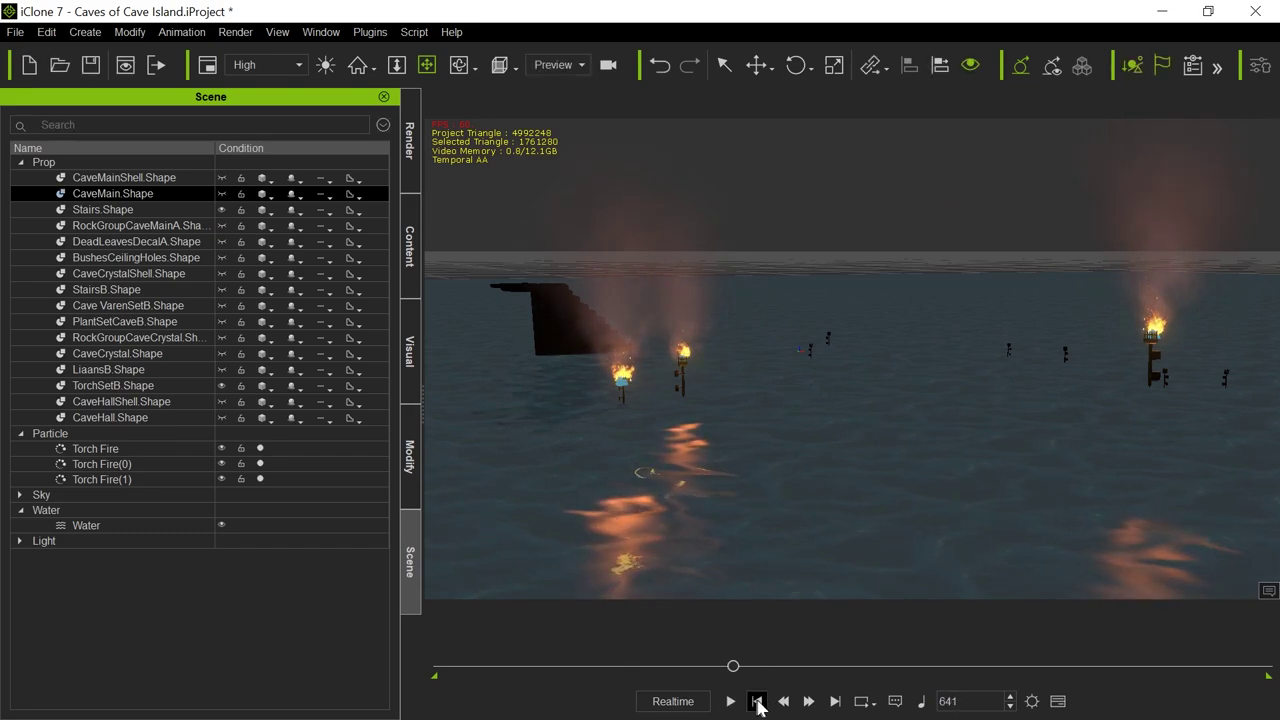
{"action": "left_click", "coordinate": [757, 701]}
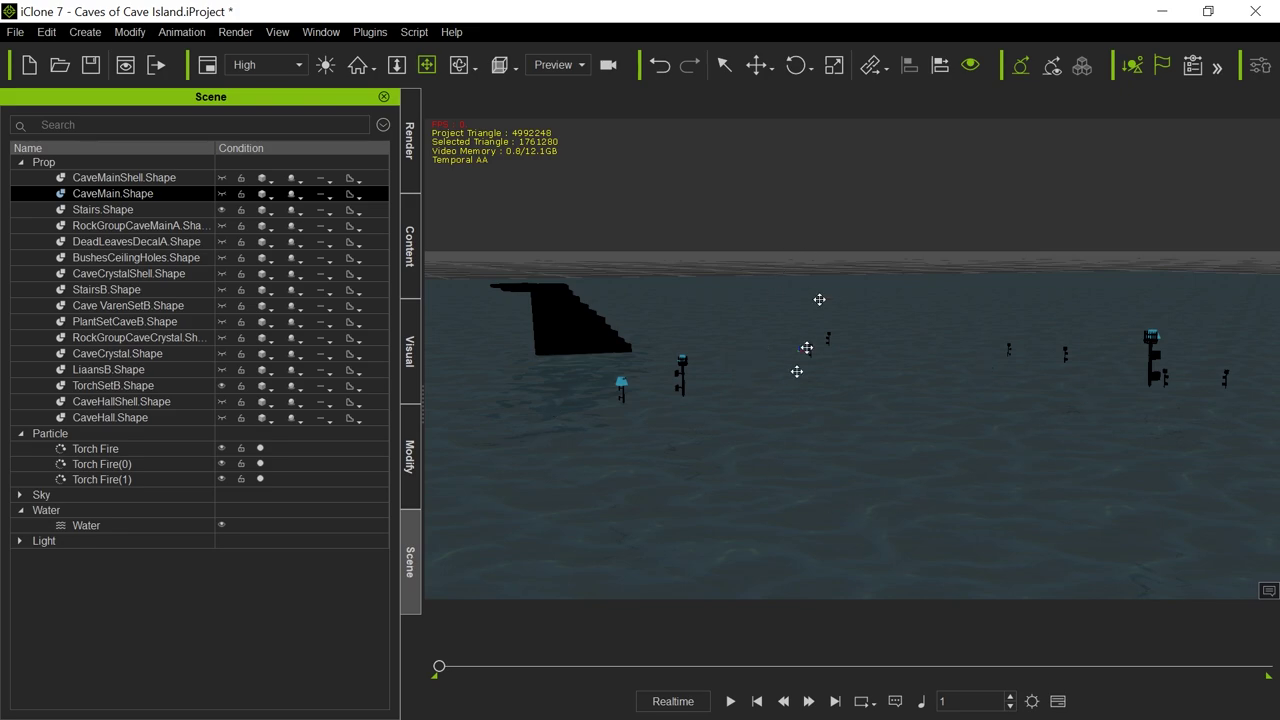
Make the CaveMainShell, CaveMain and RockGroupCaveMainA props visible, keeping the Stairs prop shown.
{"action": "left_click", "coordinate": [221, 177]}
{"action": "left_click", "coordinate": [221, 194]}
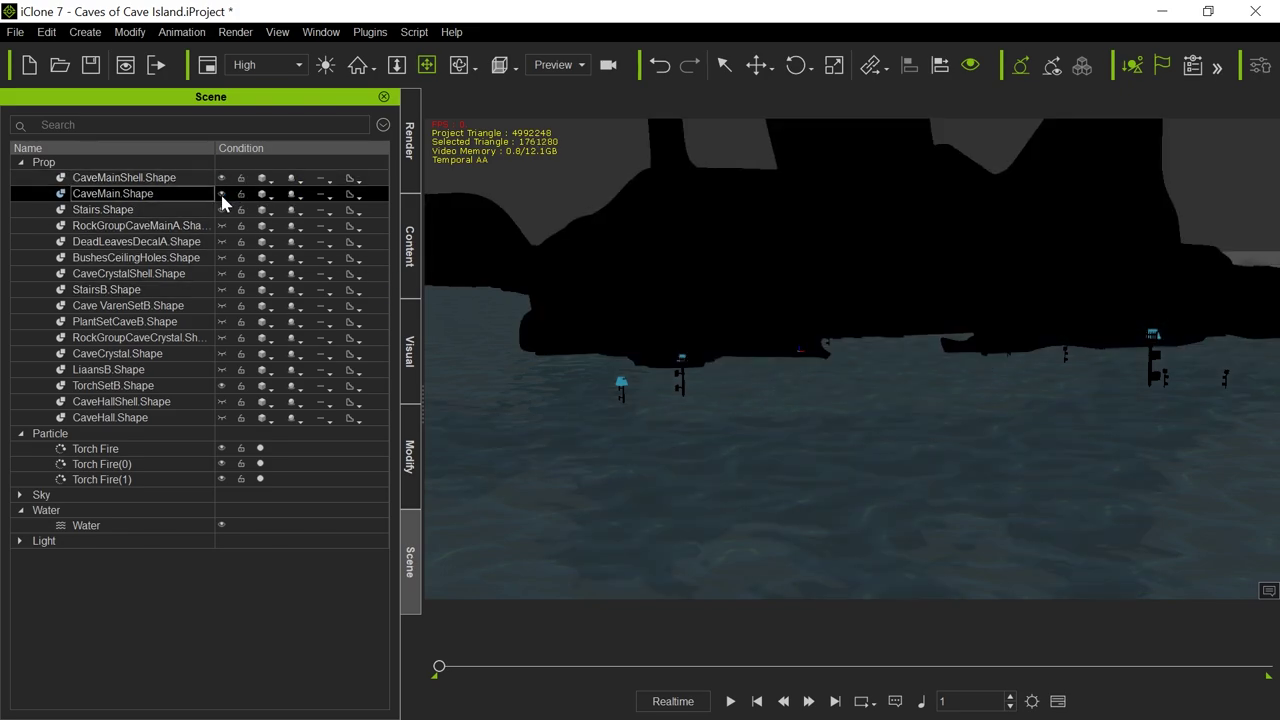
{"action": "left_click", "coordinate": [221, 209]}
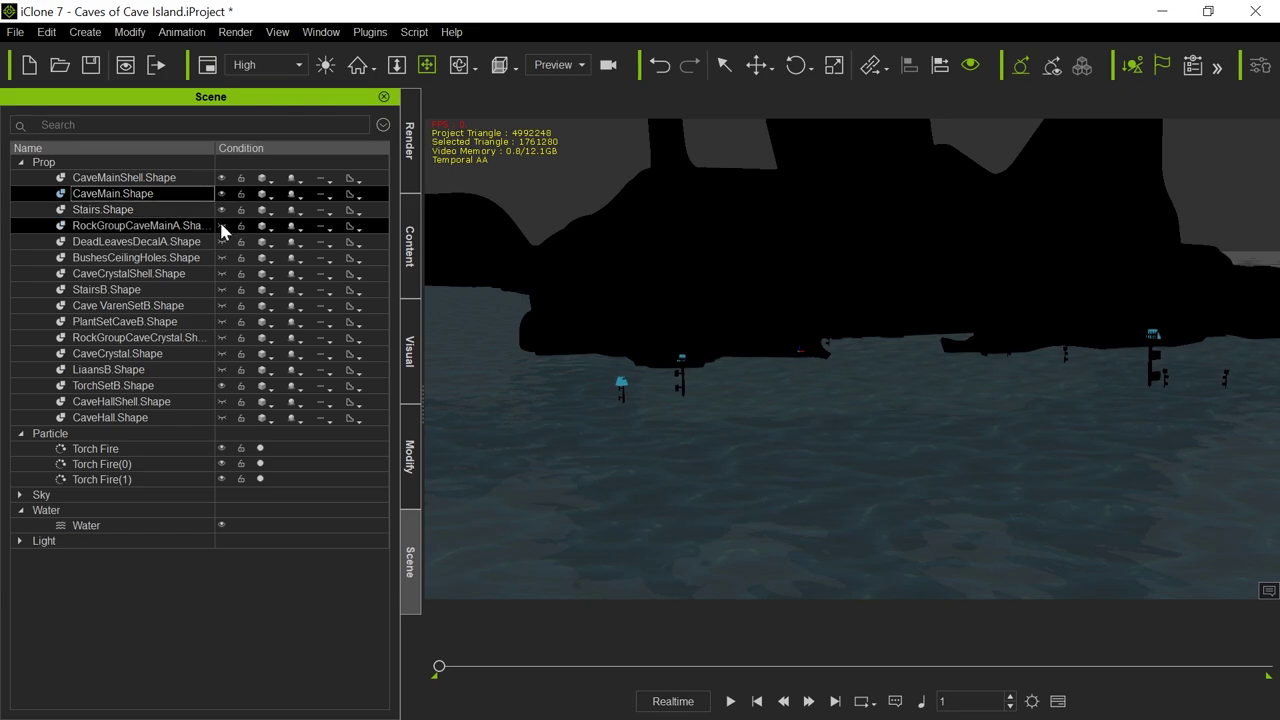
{"action": "left_click", "coordinate": [221, 226]}
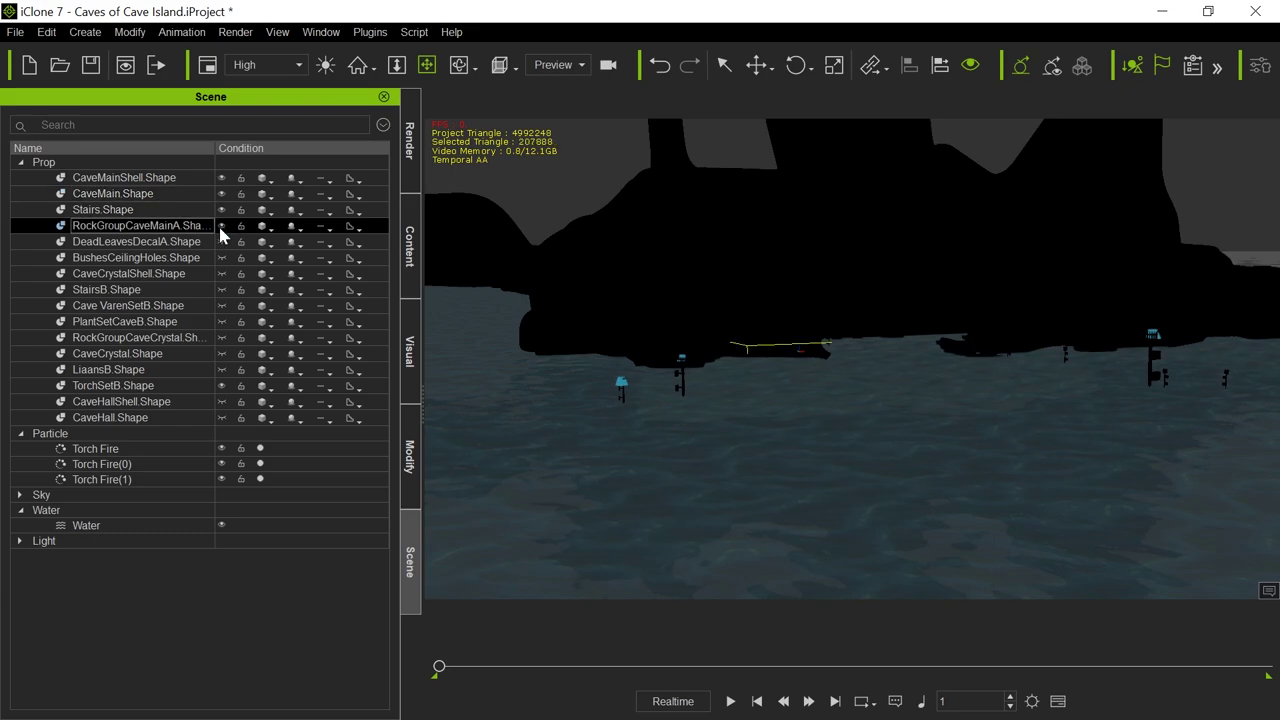
Add a new camera to the scene from the current view.
{"action": "left_click", "coordinate": [85, 32]}
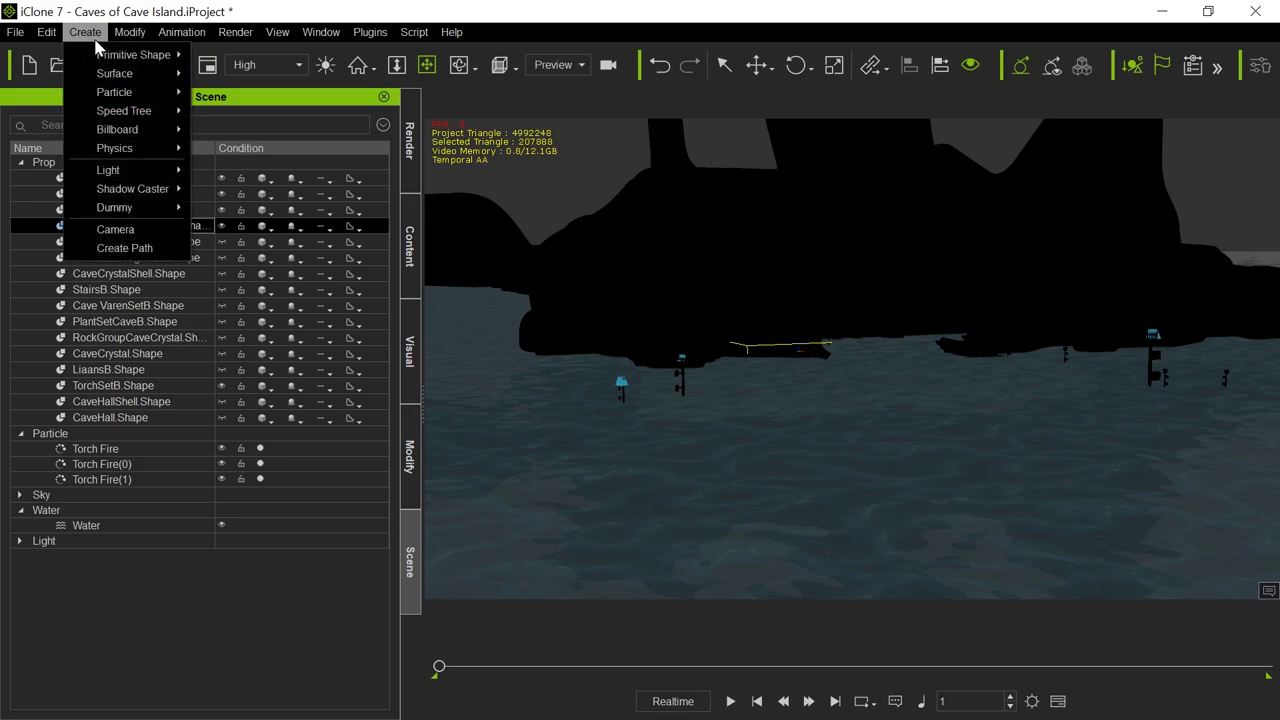
{"action": "left_click", "coordinate": [146, 231]}
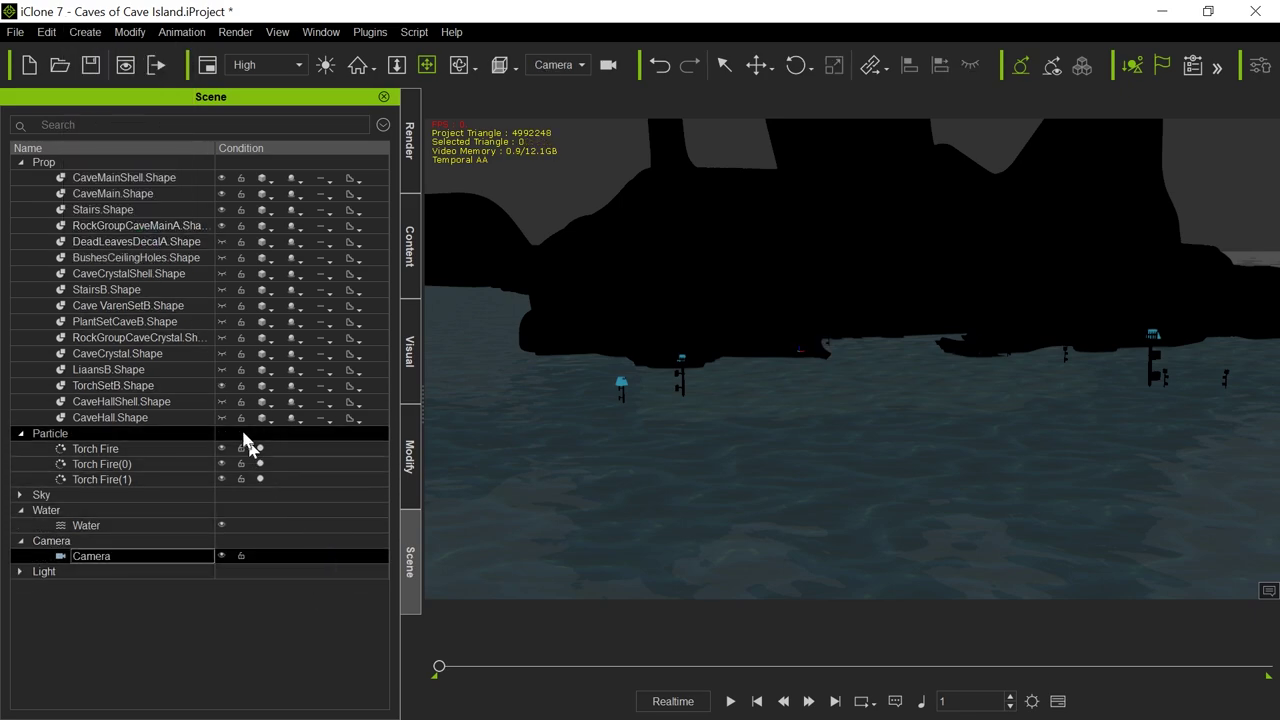
Make all remaining hidden props visible, from DeadLeavesDecalA, BushesCeilingHoles and CaveCrystalShell through CaveHallShell and CaveHall.
{"action": "left_click", "coordinate": [219, 240]}
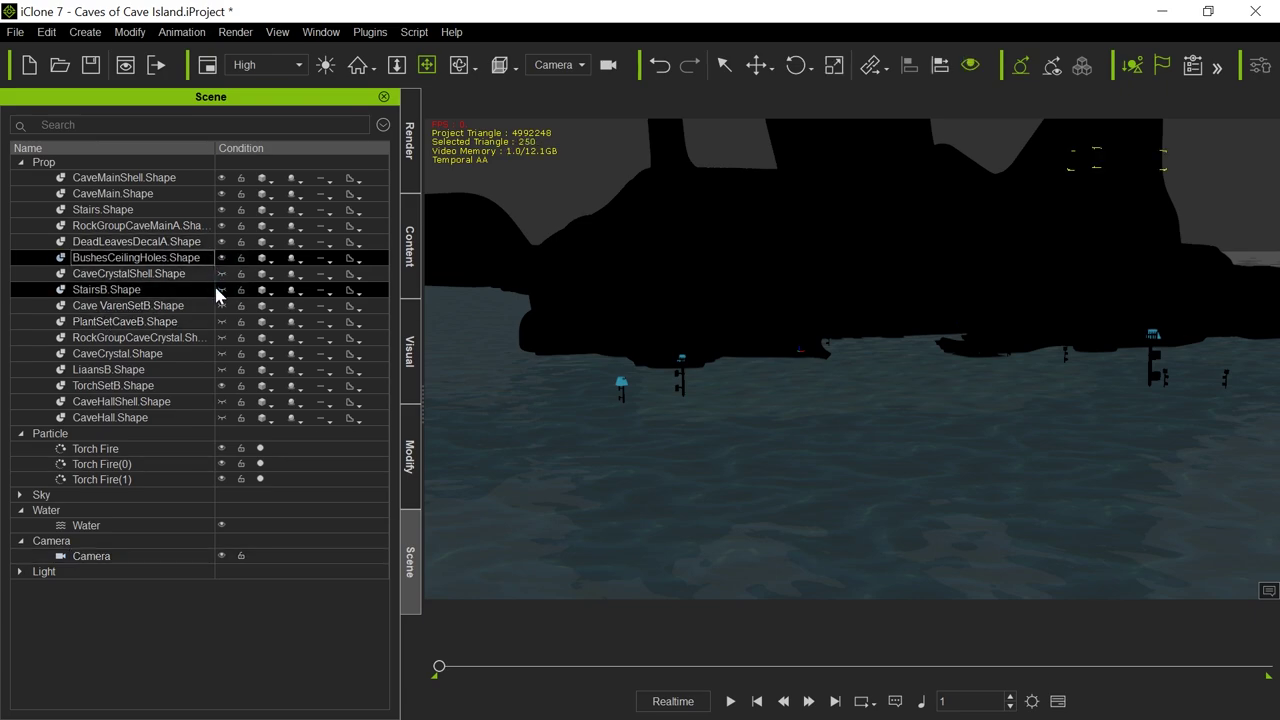
{"action": "left_click", "coordinate": [217, 272]}
{"action": "left_click", "coordinate": [222, 287]}
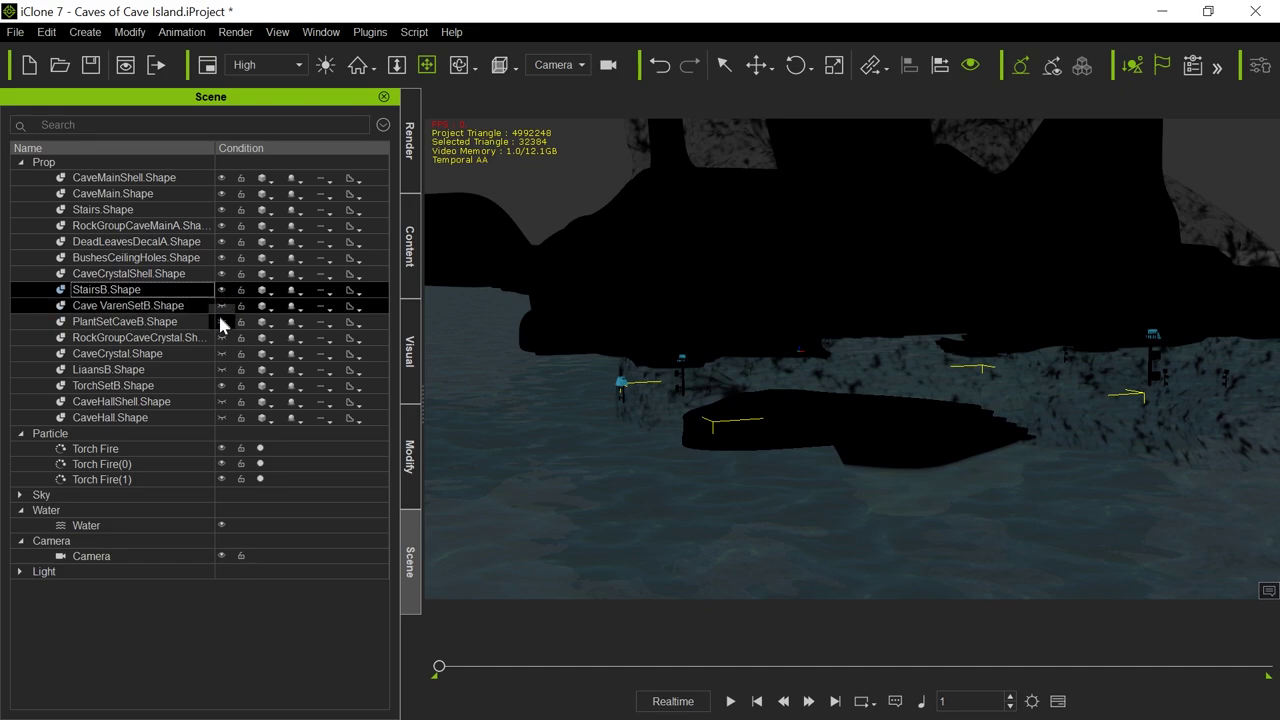
{"action": "left_click", "coordinate": [218, 306]}
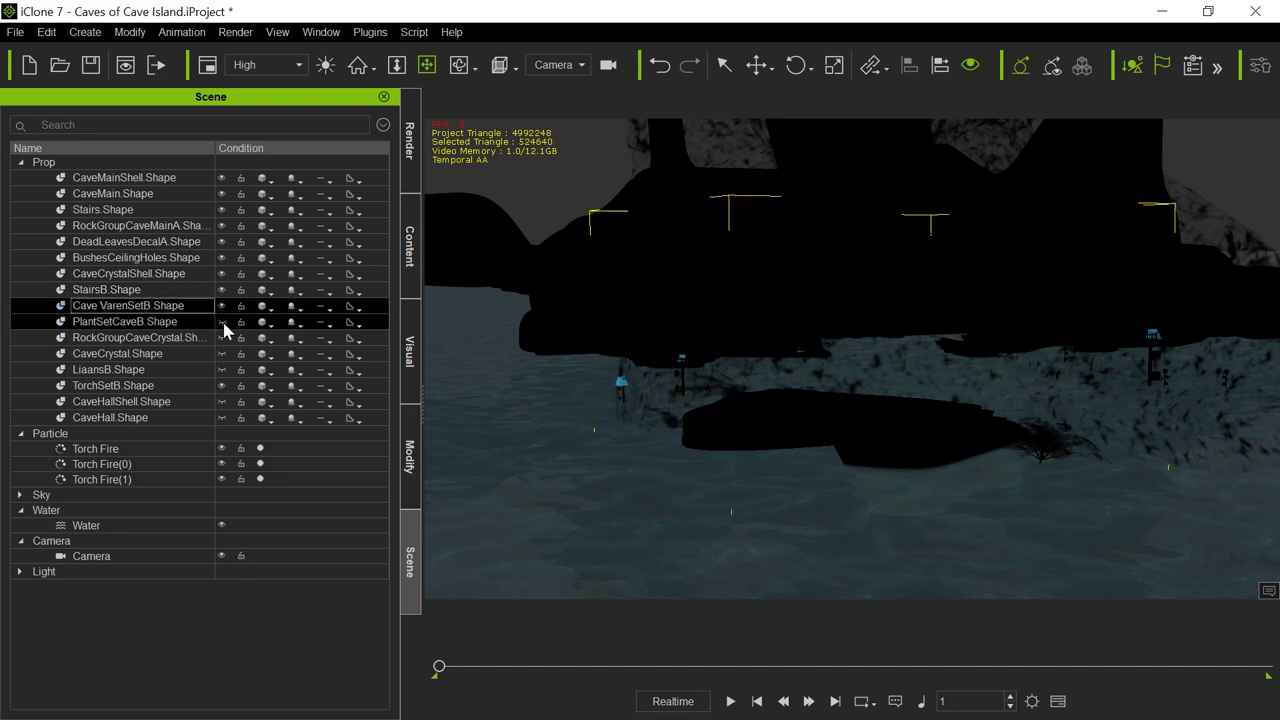
{"action": "left_click", "coordinate": [222, 322]}
{"action": "left_click", "coordinate": [216, 353]}
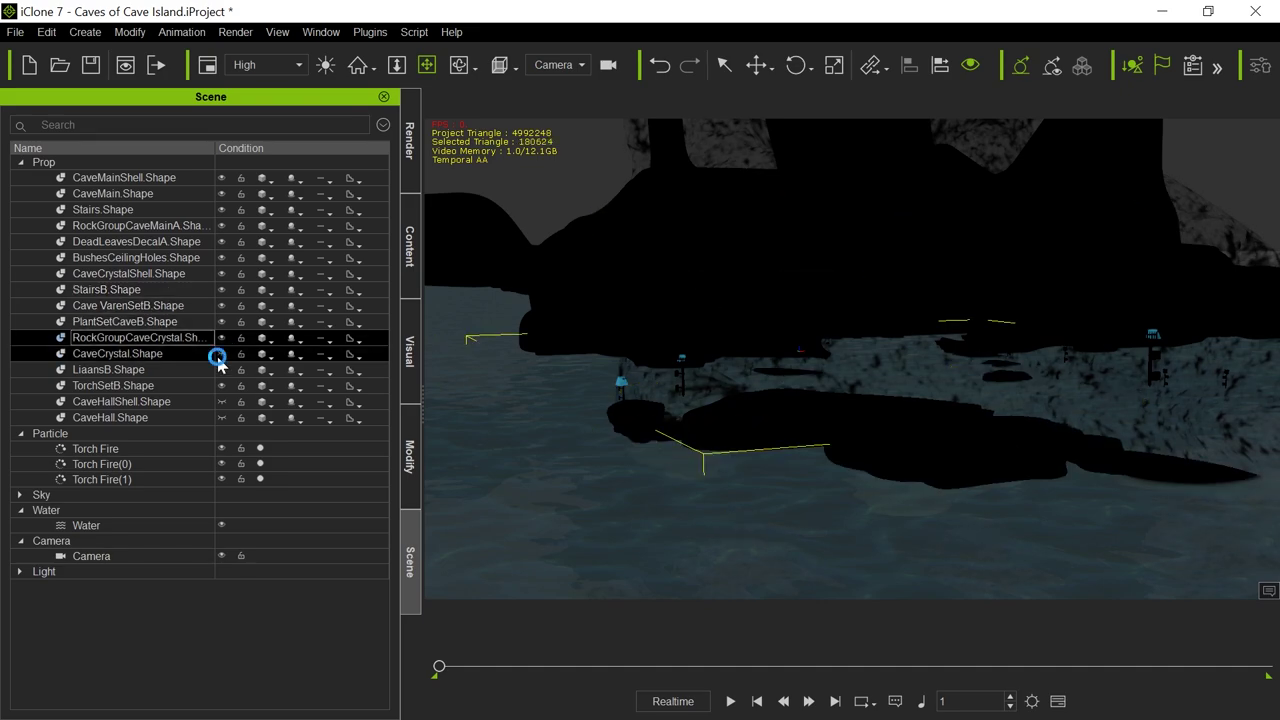
{"action": "left_click", "coordinate": [226, 370]}
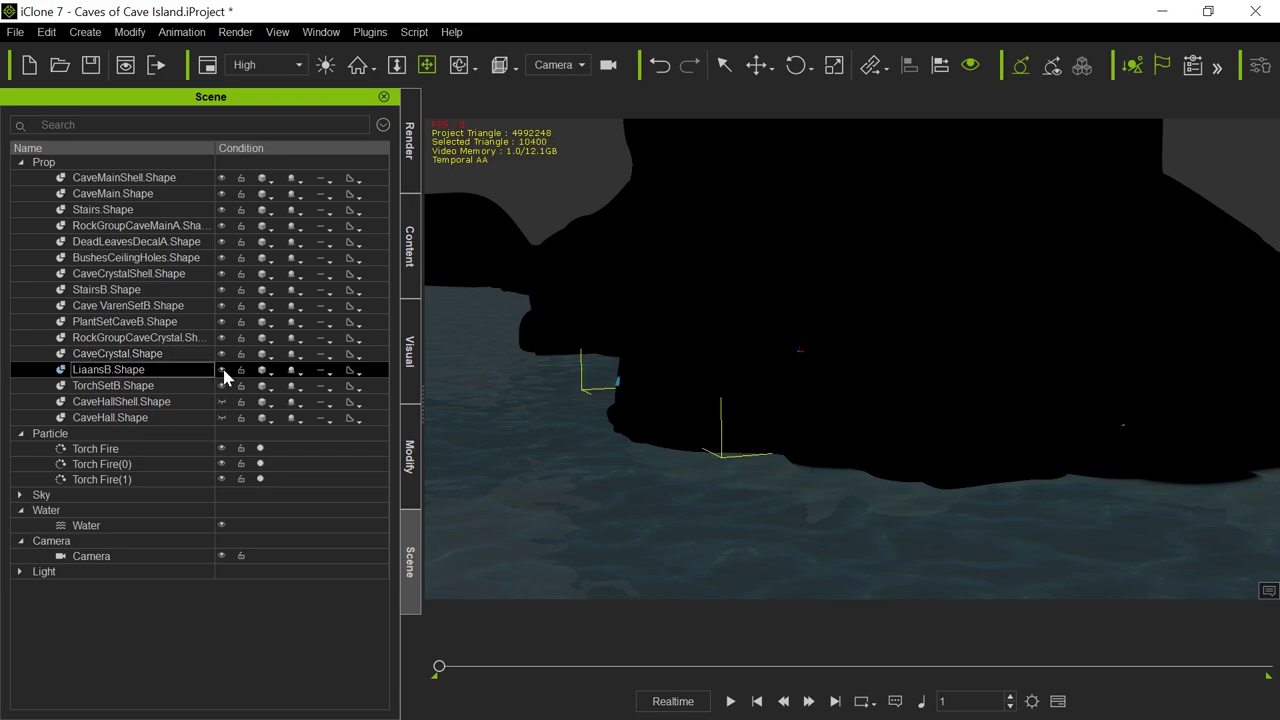
{"action": "left_click", "coordinate": [220, 402]}
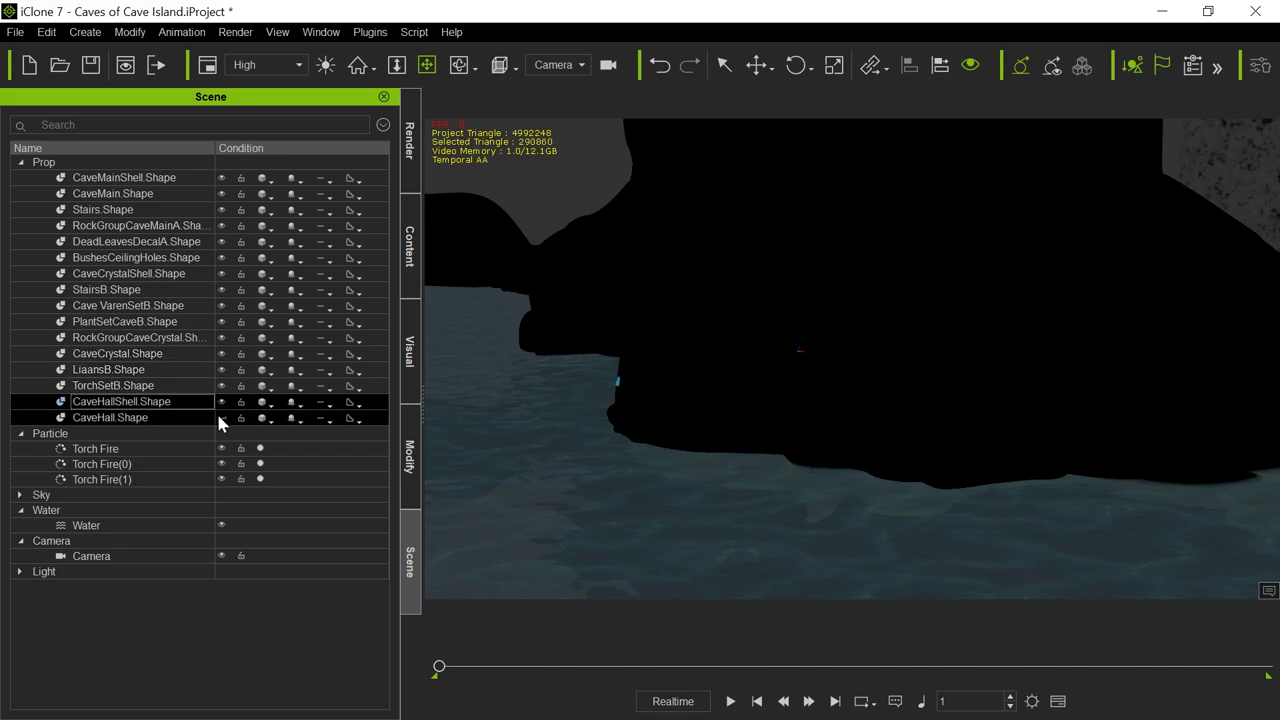
{"action": "left_click", "coordinate": [216, 417]}
Position the new camera inside the dark cave, looking along the water past the plants and hanging vines.
{"action": "right_click_drag", "start_coordinate": [618, 459], "coordinate": [823, 517]}
{"action": "scroll", "coordinate": [833, 517], "scroll_direction": "down", "scroll_amount": 3}
{"action": "middle_click_drag", "start_coordinate": [833, 517], "coordinate": [780, 369]}
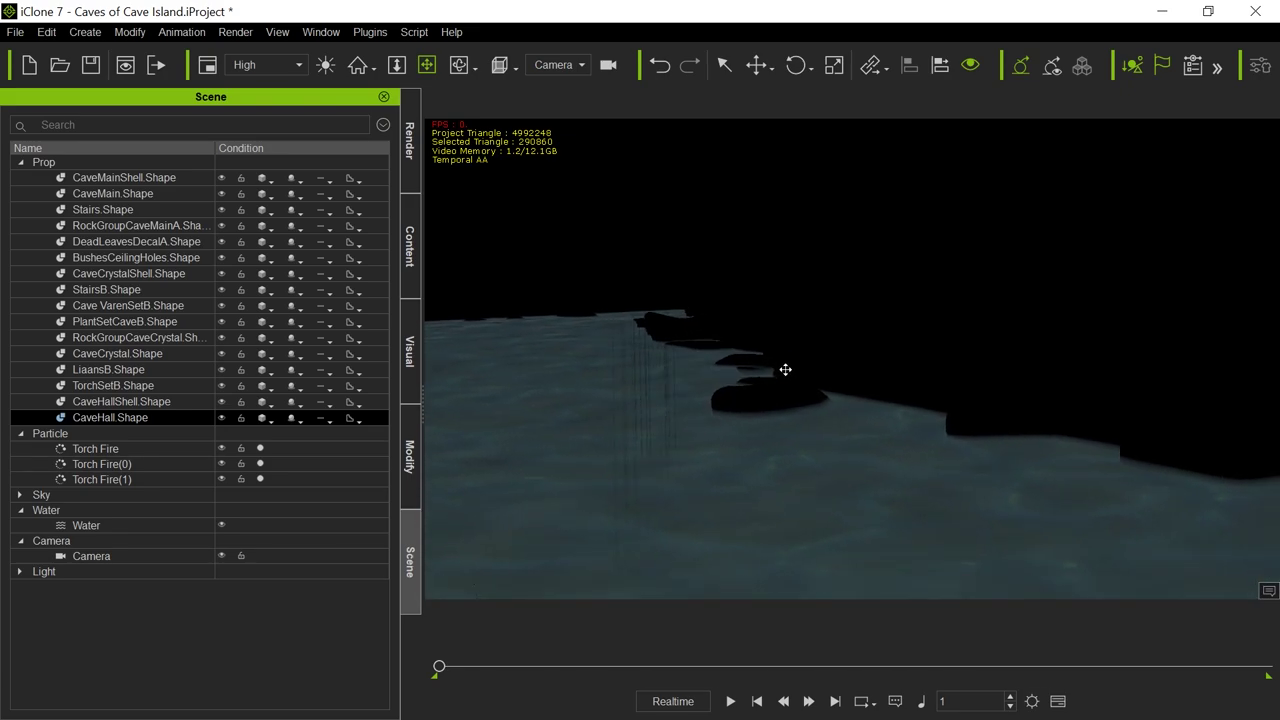
{"action": "right_click_drag", "start_coordinate": [901, 416], "coordinate": [614, 400]}
{"action": "middle_click_drag", "start_coordinate": [614, 400], "coordinate": [734, 397]}
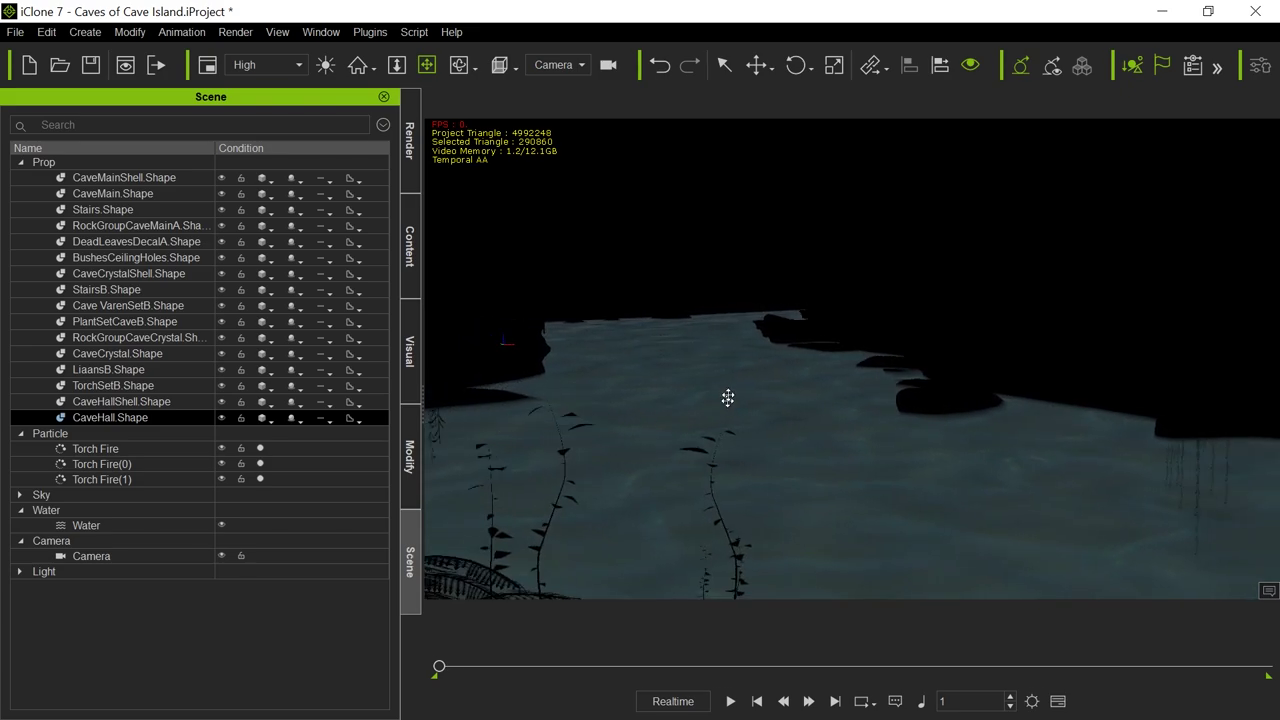
{"action": "middle_click_drag", "start_coordinate": [754, 329], "coordinate": [776, 370]}
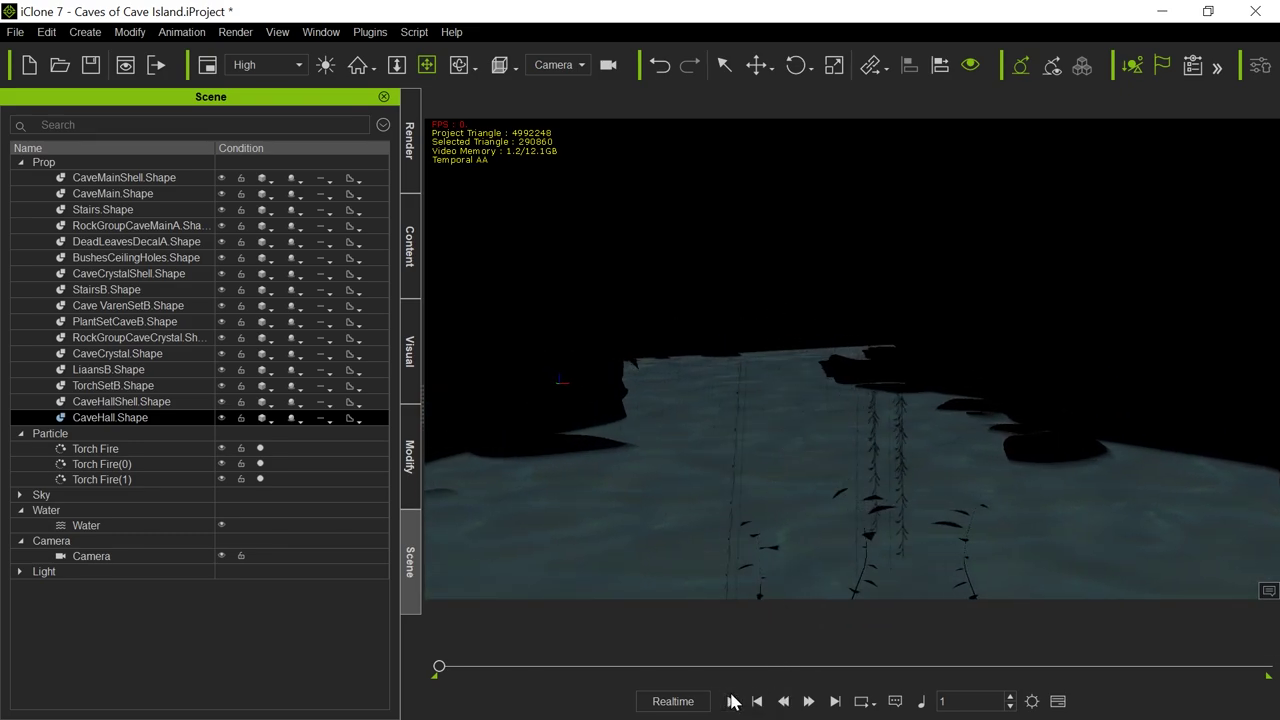
Play the scene briefly to bring up its lighting and reframe the camera on the cave water beyond the foreground rock and ferns.
{"action": "left_click", "coordinate": [731, 701]}
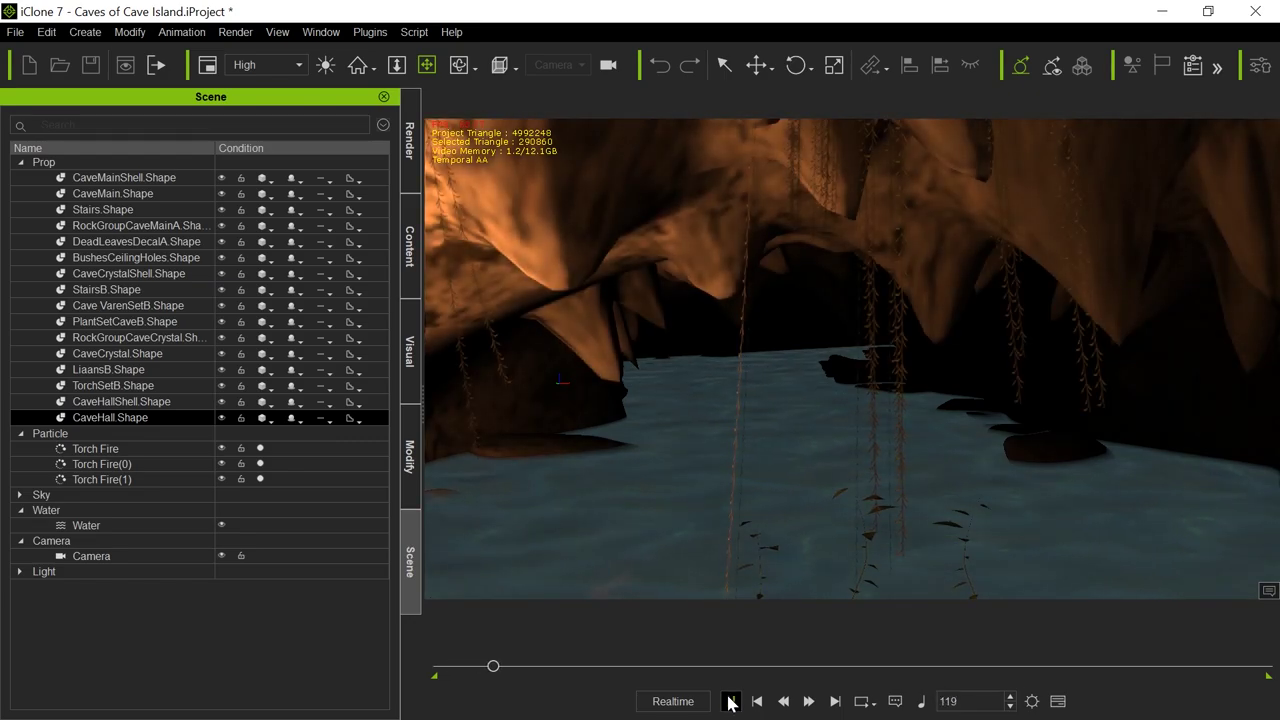
{"action": "left_click", "coordinate": [731, 701]}
{"action": "left_click_drag", "start_coordinate": [621, 442], "coordinate": [677, 395]}
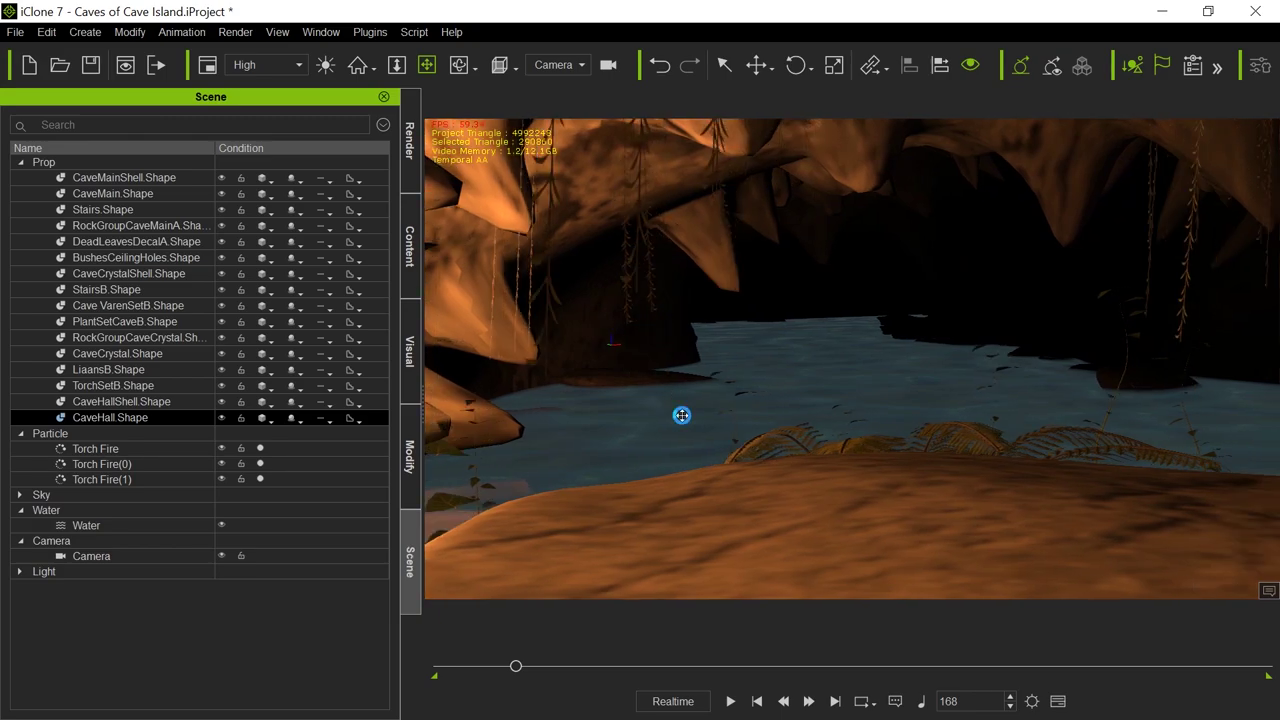
{"action": "scroll", "coordinate": [681, 415], "scroll_direction": "up", "scroll_amount": 3}
{"action": "scroll", "coordinate": [681, 403], "scroll_direction": "down", "scroll_amount": 5}
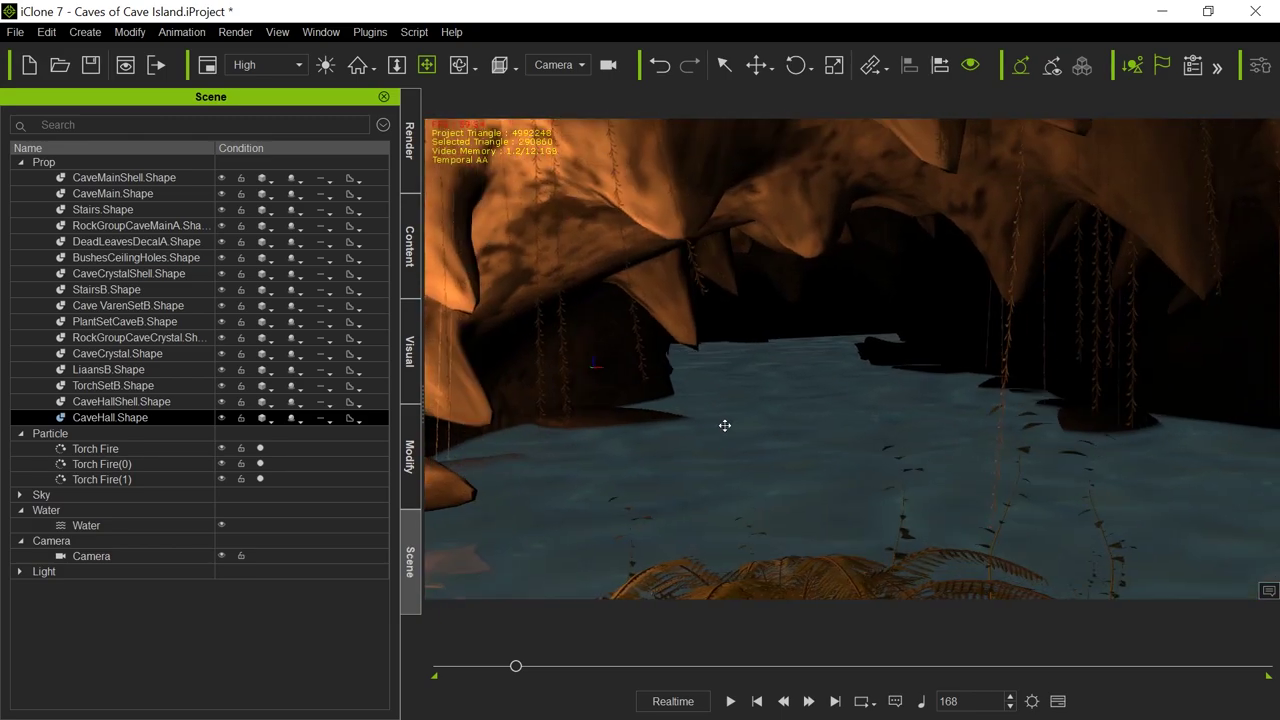
{"action": "left_click_drag", "start_coordinate": [1159, 376], "coordinate": [1114, 380]}
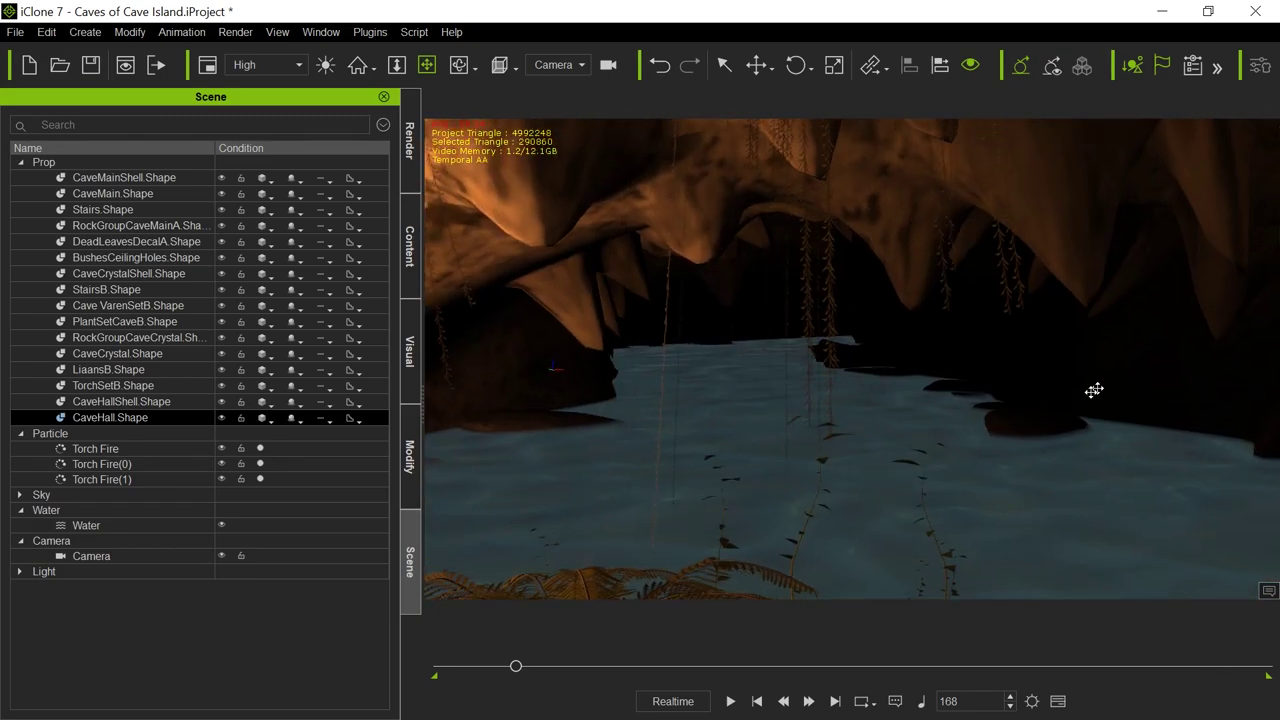
{"action": "scroll", "coordinate": [831, 383], "scroll_direction": "up", "scroll_amount": 3}
{"action": "scroll", "coordinate": [833, 381], "scroll_direction": "down", "scroll_amount": 5}
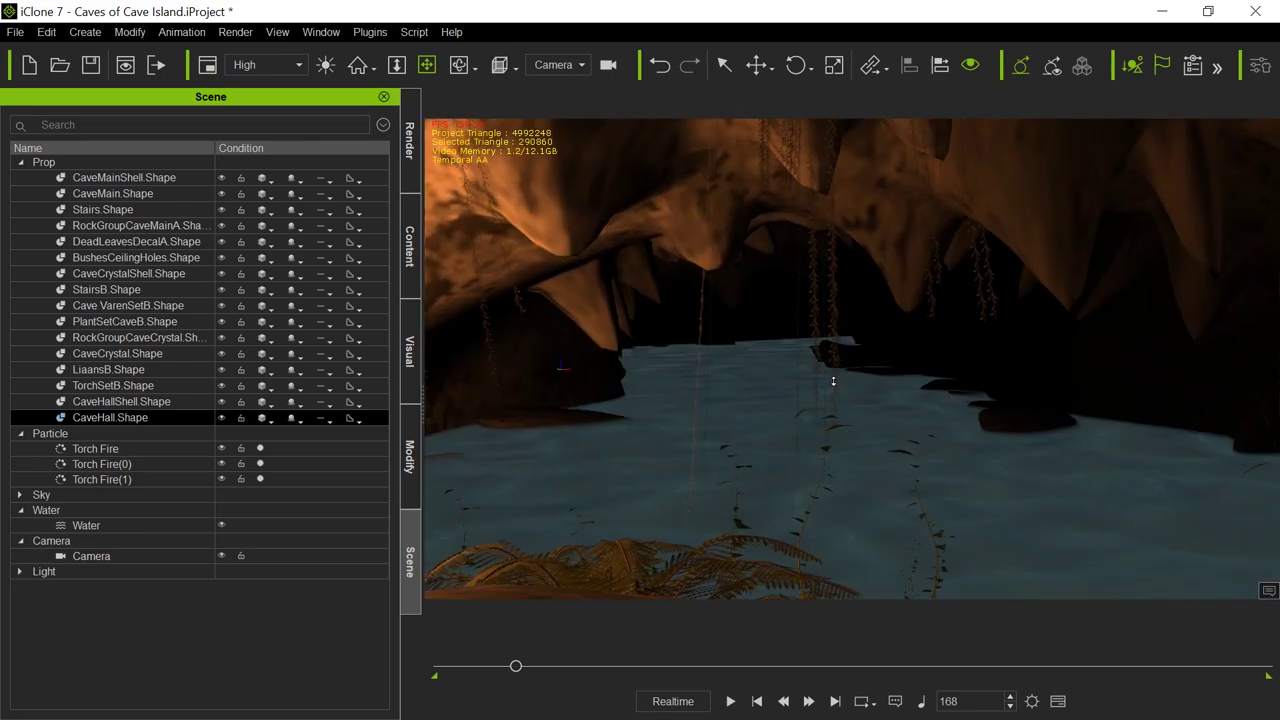
{"action": "scroll", "coordinate": [822, 378], "scroll_direction": "down", "scroll_amount": 5}
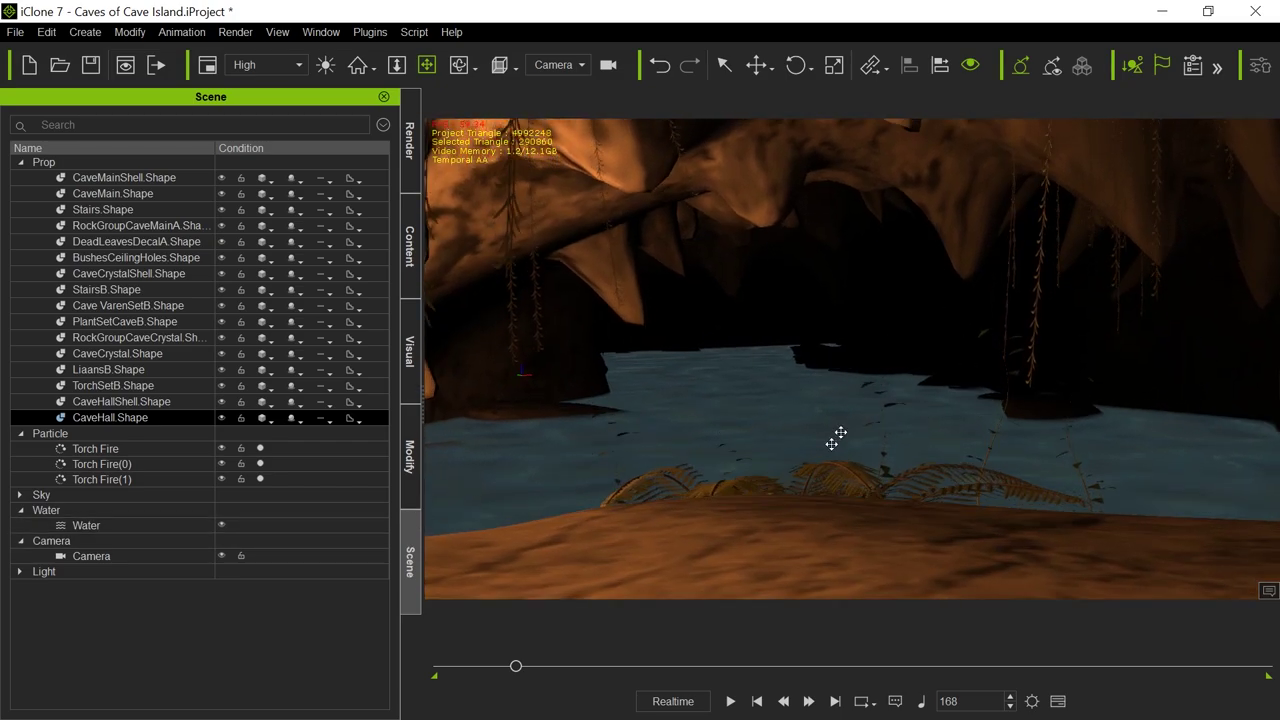
Add a directional light and rotate it to about X 5.2, Y -22, Z 10.4 so it shines steeply down onto the foreground rock.
{"action": "left_click", "coordinate": [85, 32]}
{"action": "mouse_move", "coordinate": [145, 170]}
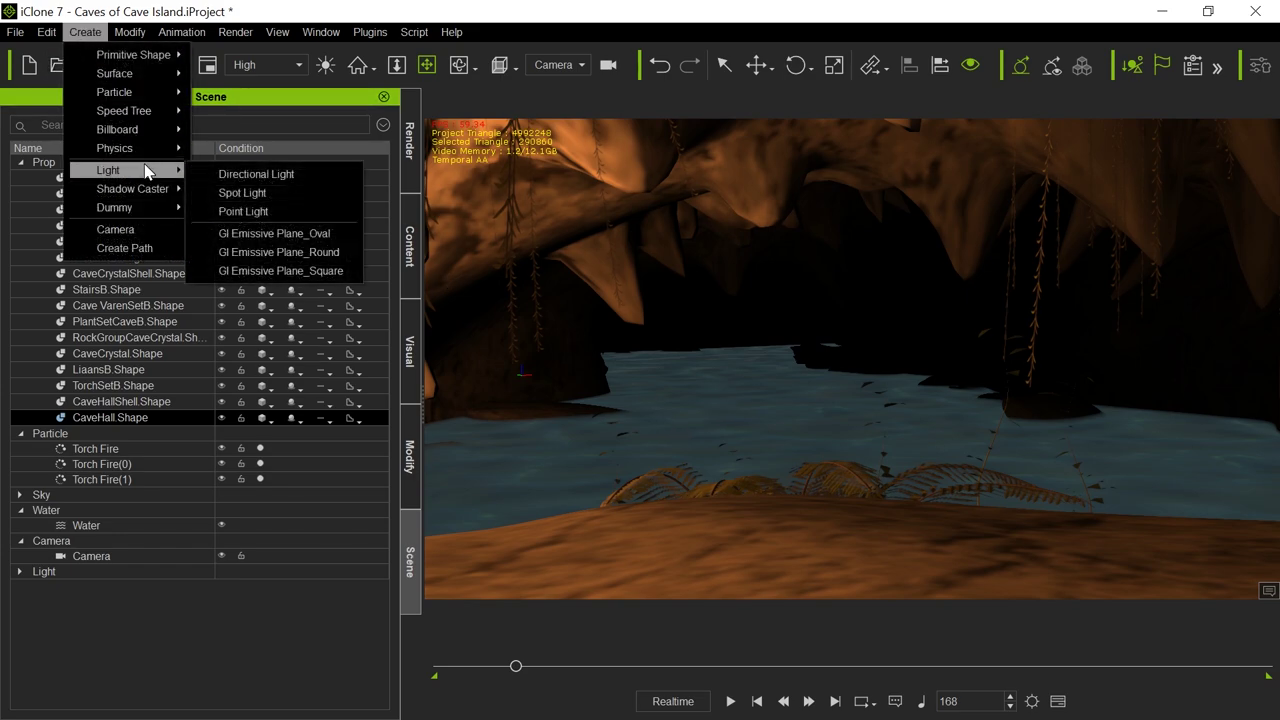
{"action": "left_click", "coordinate": [208, 175]}
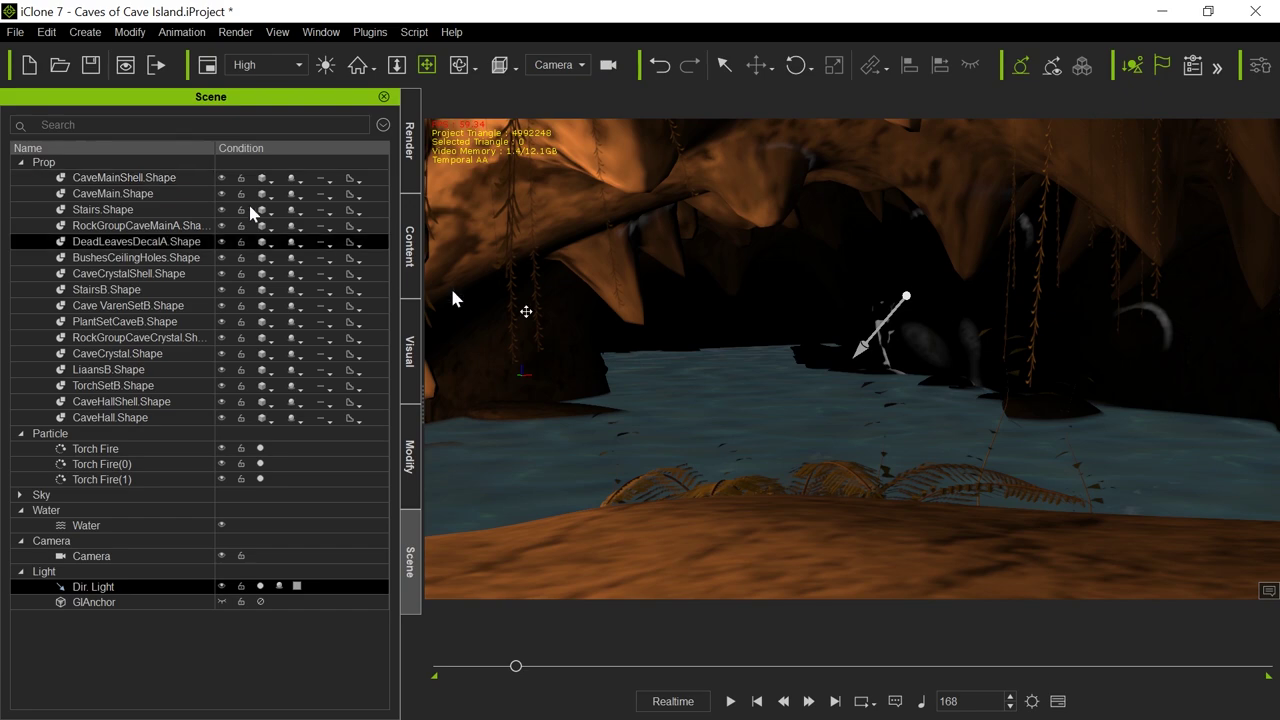
{"action": "key", "text": "e"}
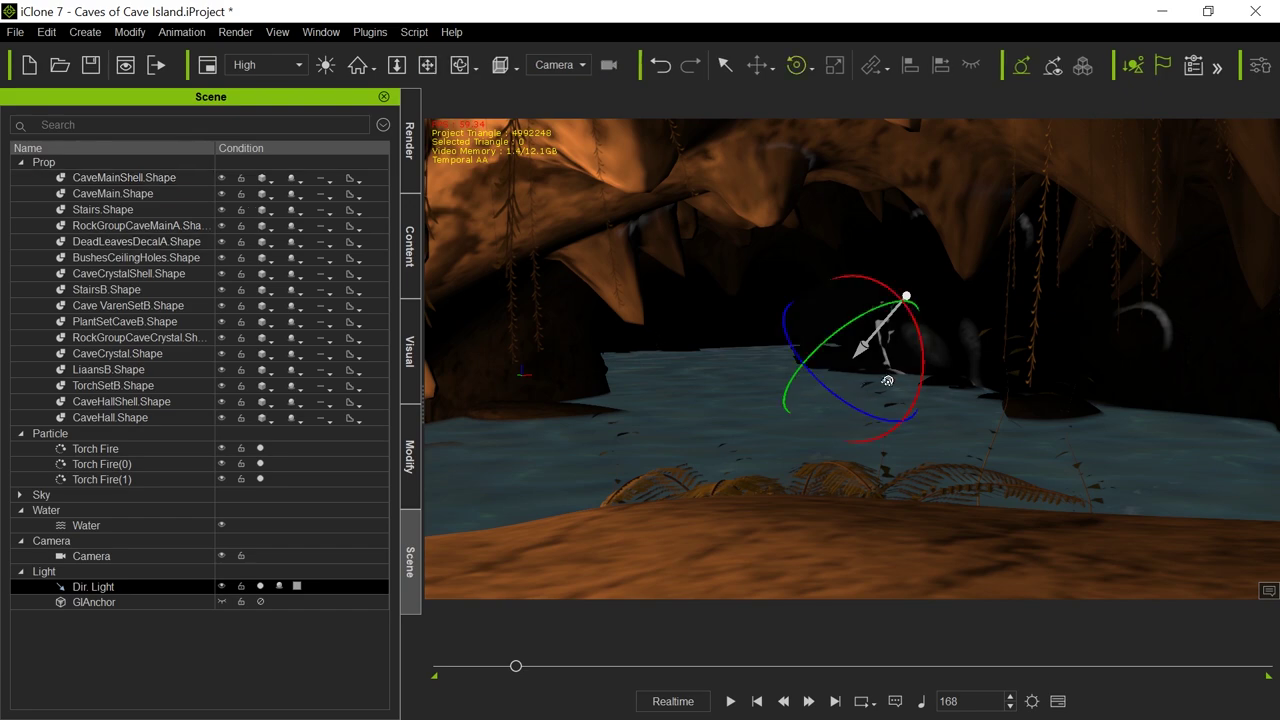
{"action": "mouse_move", "coordinate": [924, 347]}
{"action": "left_mouse_down"}
{"action": "mouse_move", "coordinate": [872, 296]}
{"action": "mouse_move", "coordinate": [815, 290]}
{"action": "mouse_move", "coordinate": [859, 290]}
{"action": "left_mouse_up"}
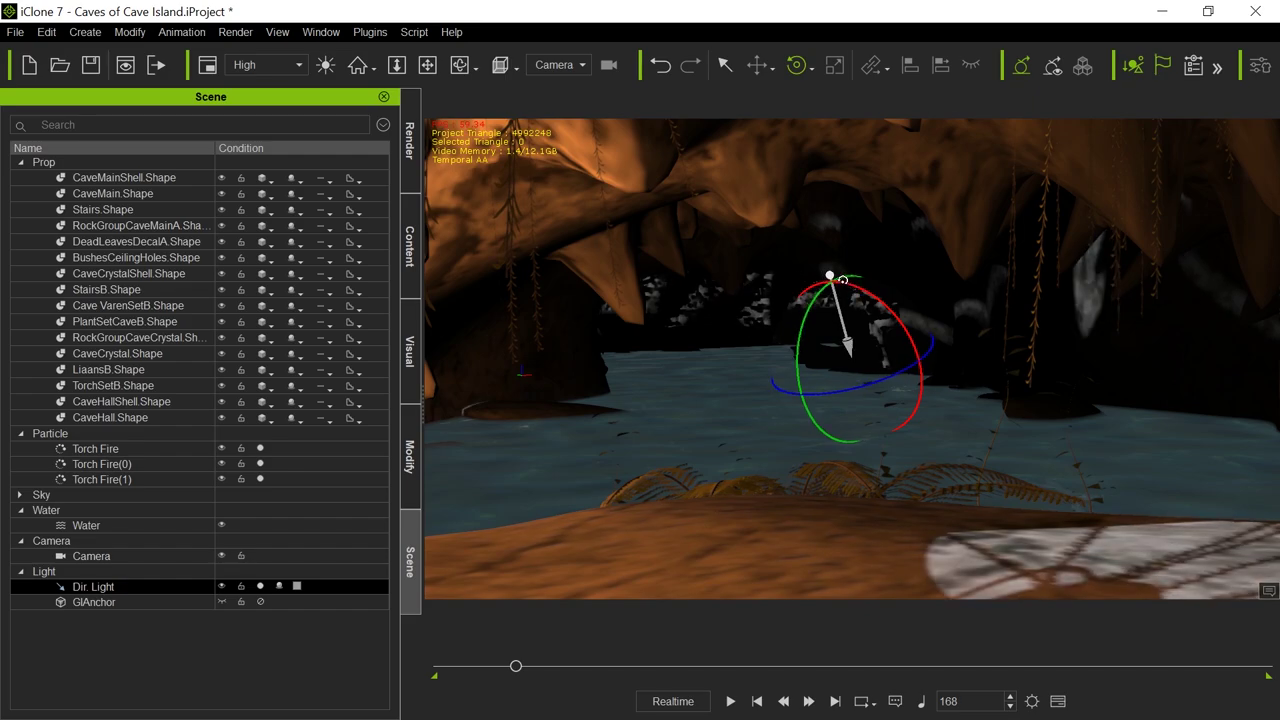
{"action": "mouse_move", "coordinate": [843, 281]}
{"action": "left_mouse_down"}
{"action": "mouse_move", "coordinate": [856, 273]}
{"action": "mouse_move", "coordinate": [837, 277]}
{"action": "left_mouse_up"}
{"action": "double_click", "coordinate": [829, 355]}
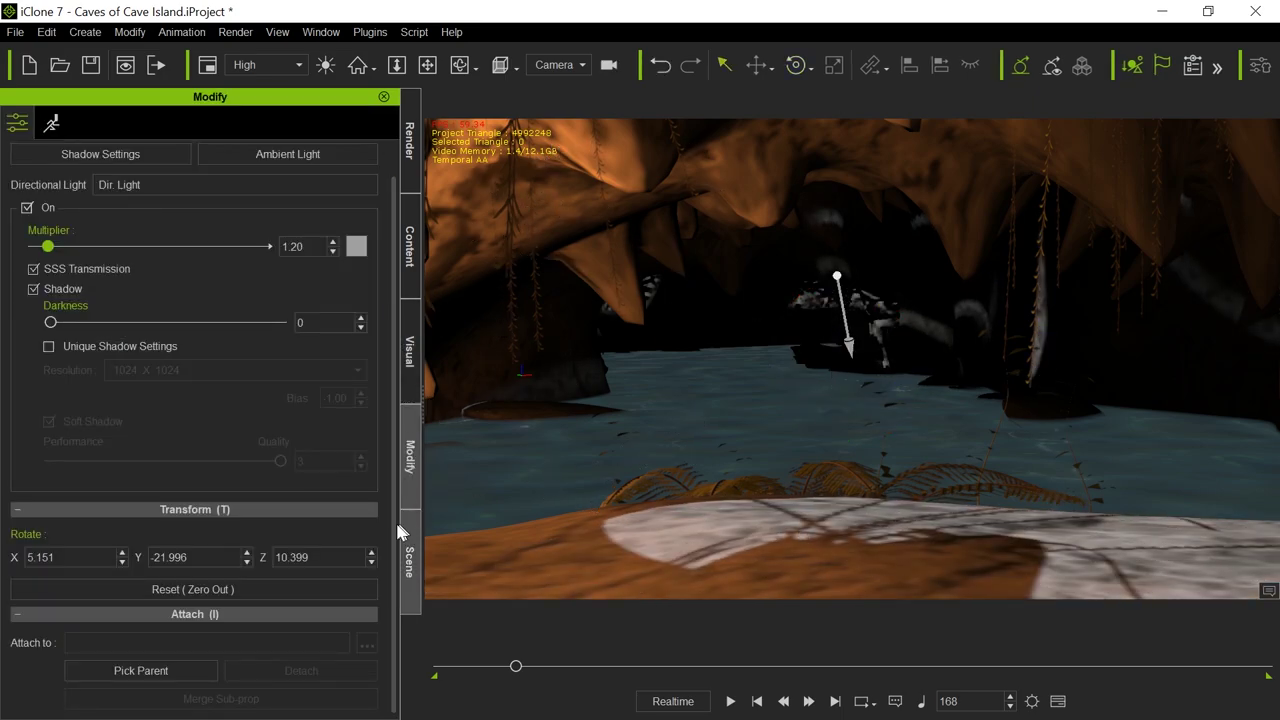
Change the directional light's colour to blue #2c73a0.
{"action": "left_click", "coordinate": [410, 580]}
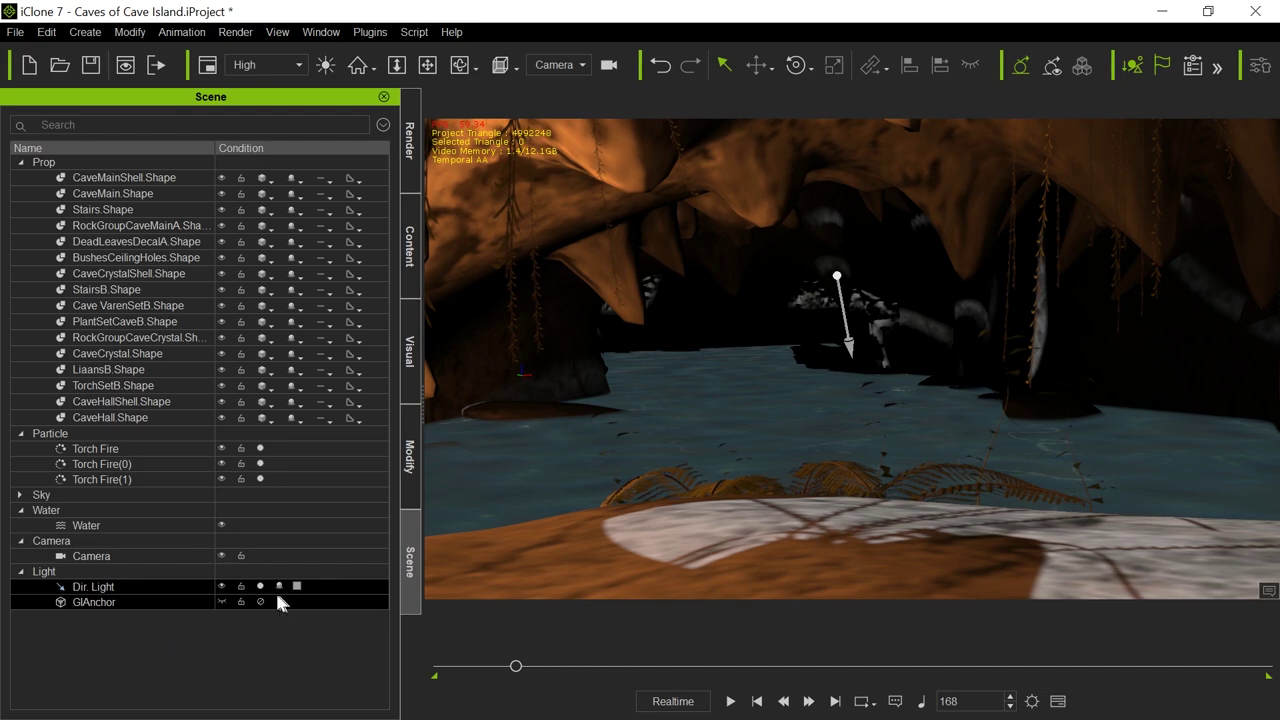
{"action": "left_click", "coordinate": [410, 455]}
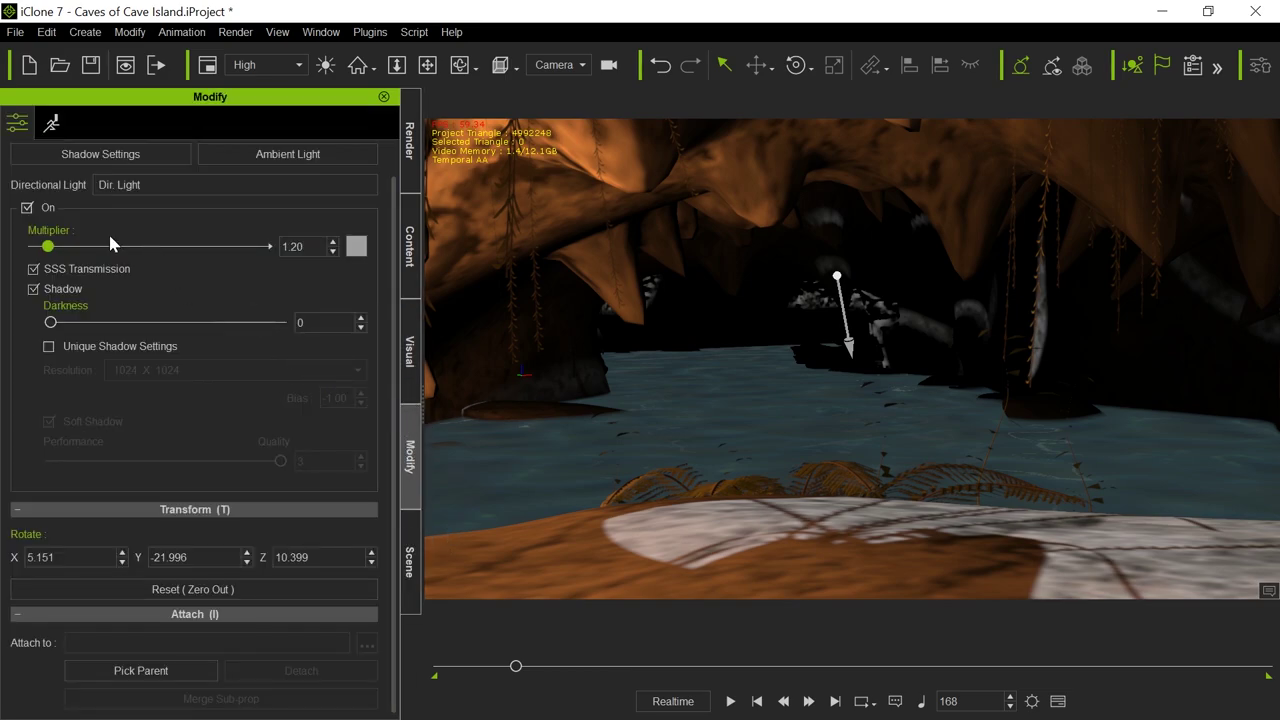
{"action": "left_click", "coordinate": [356, 246]}
{"action": "mouse_move", "coordinate": [648, 270]}
{"action": "left_mouse_down"}
{"action": "mouse_move", "coordinate": [638, 258]}
{"action": "mouse_move", "coordinate": [647, 265]}
{"action": "left_mouse_up"}
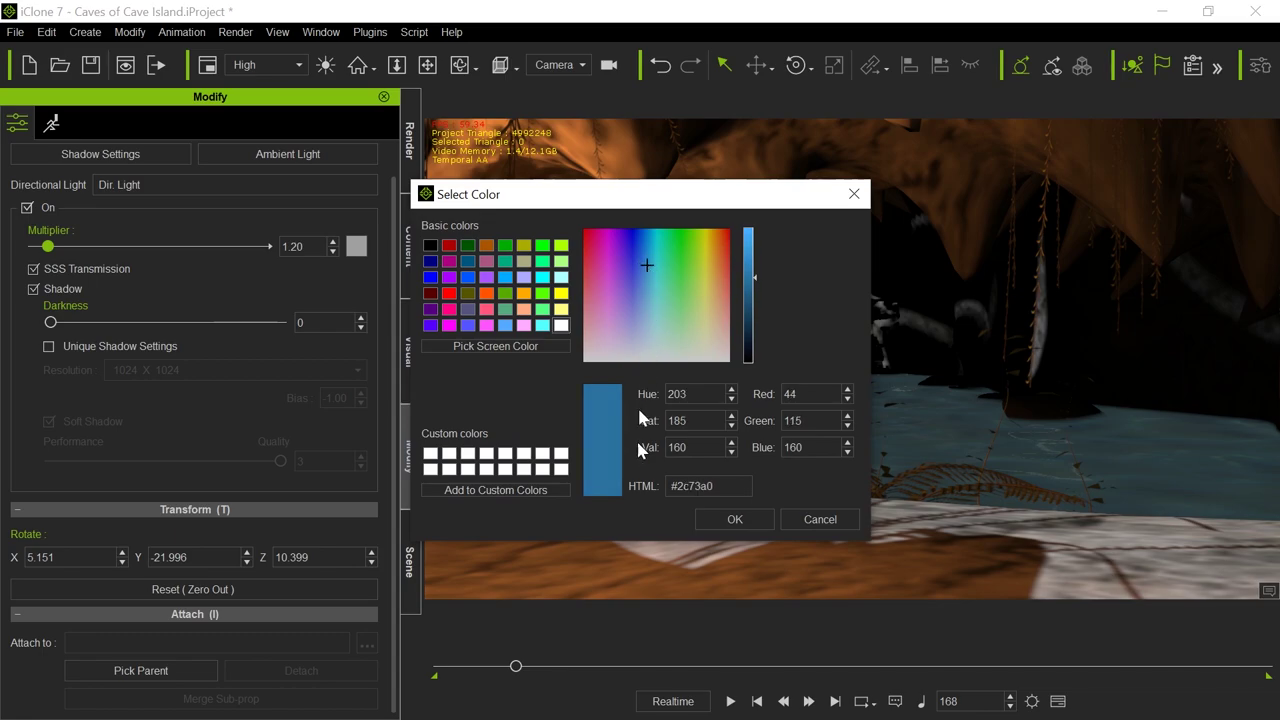
{"action": "left_click", "coordinate": [735, 519]}
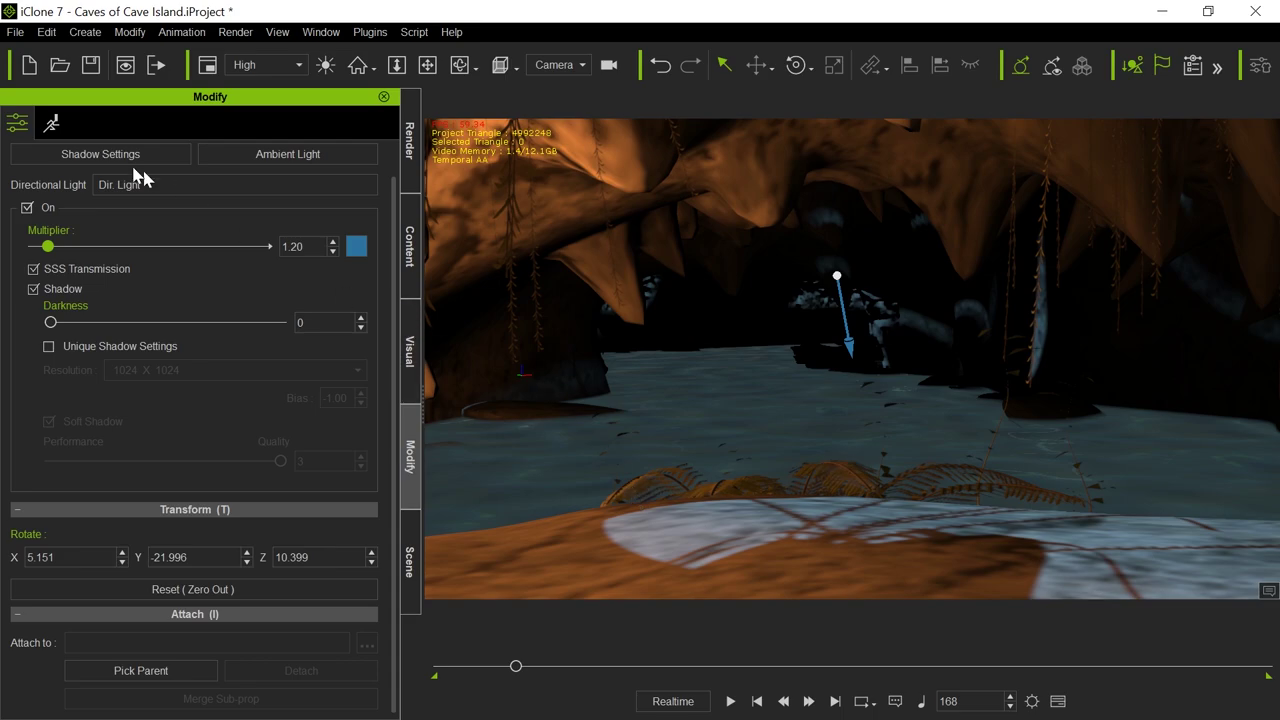
Save the cave project as Caves of Cave Island.iProject in Documents, replacing the existing file.
{"action": "left_click", "coordinate": [15, 31]}
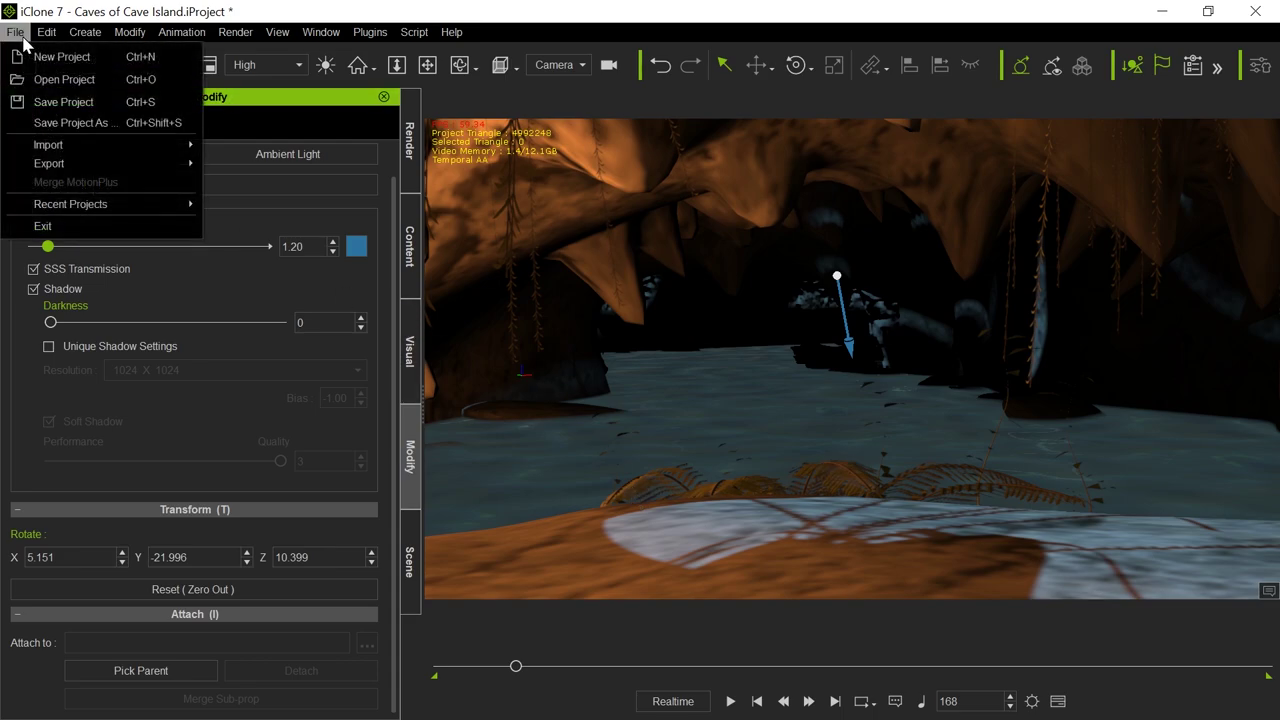
{"action": "left_click", "coordinate": [40, 122]}
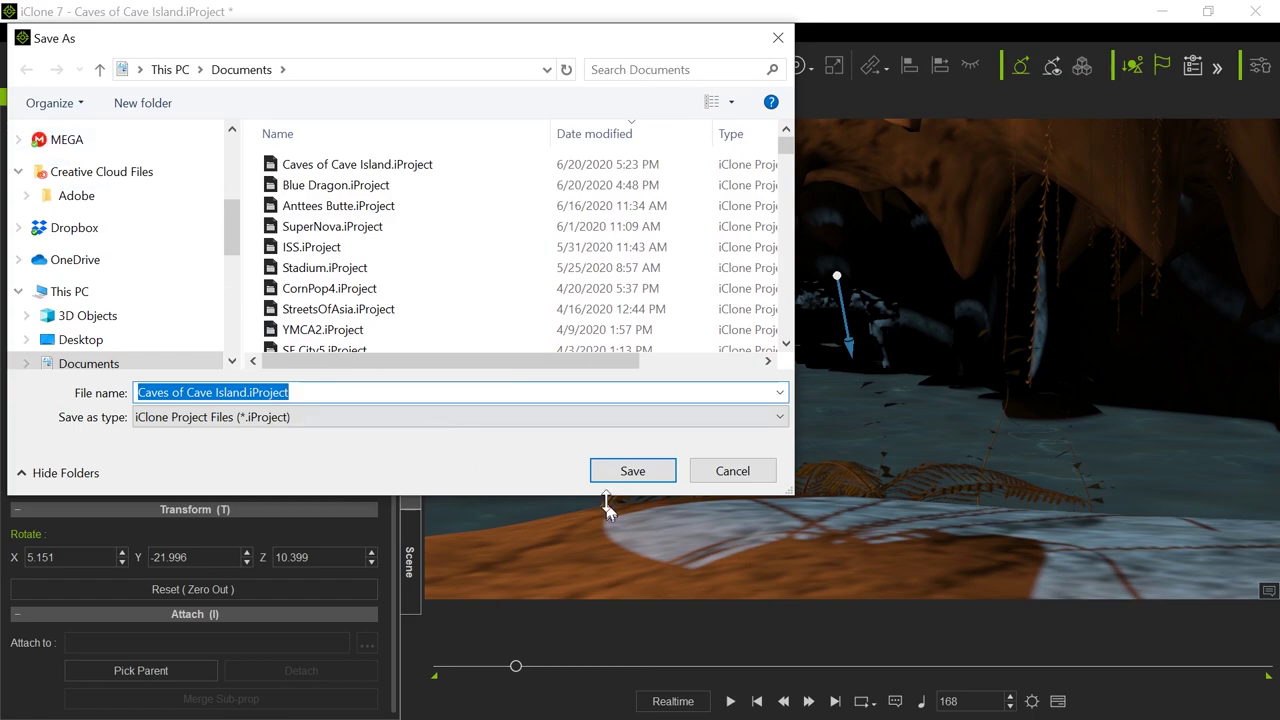
{"action": "left_click", "coordinate": [625, 470]}
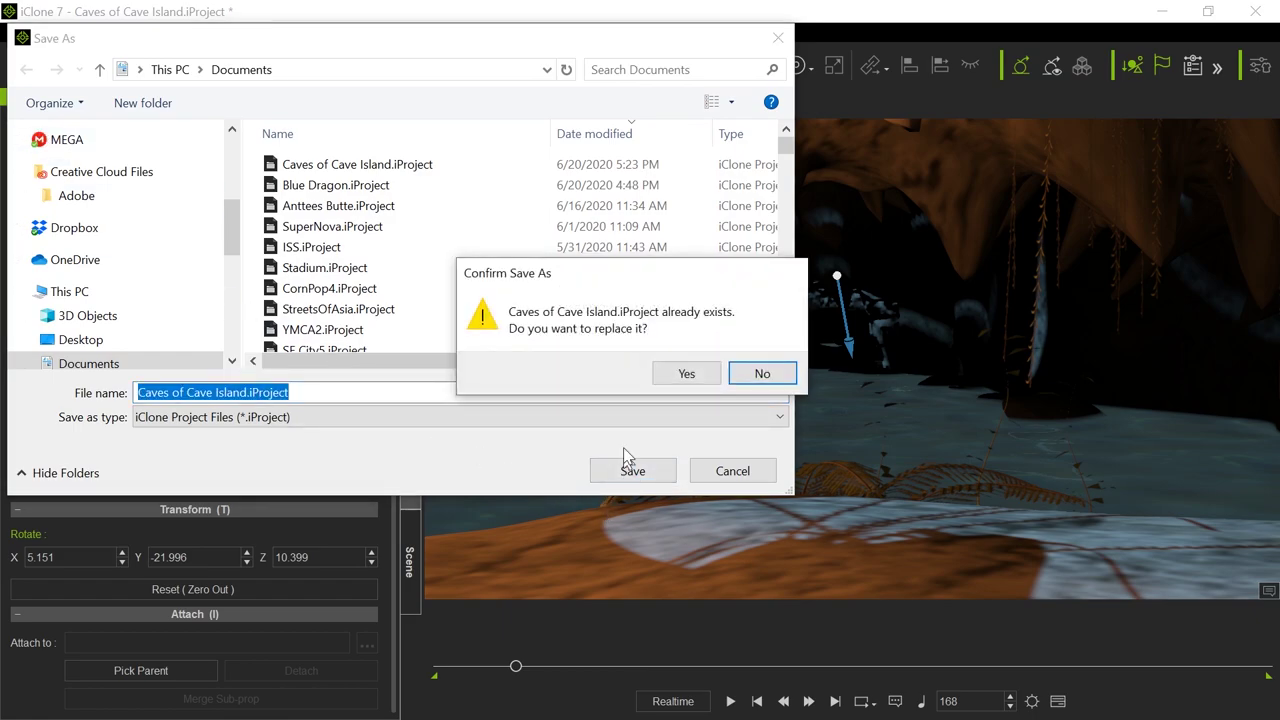
{"action": "left_click", "coordinate": [662, 382]}
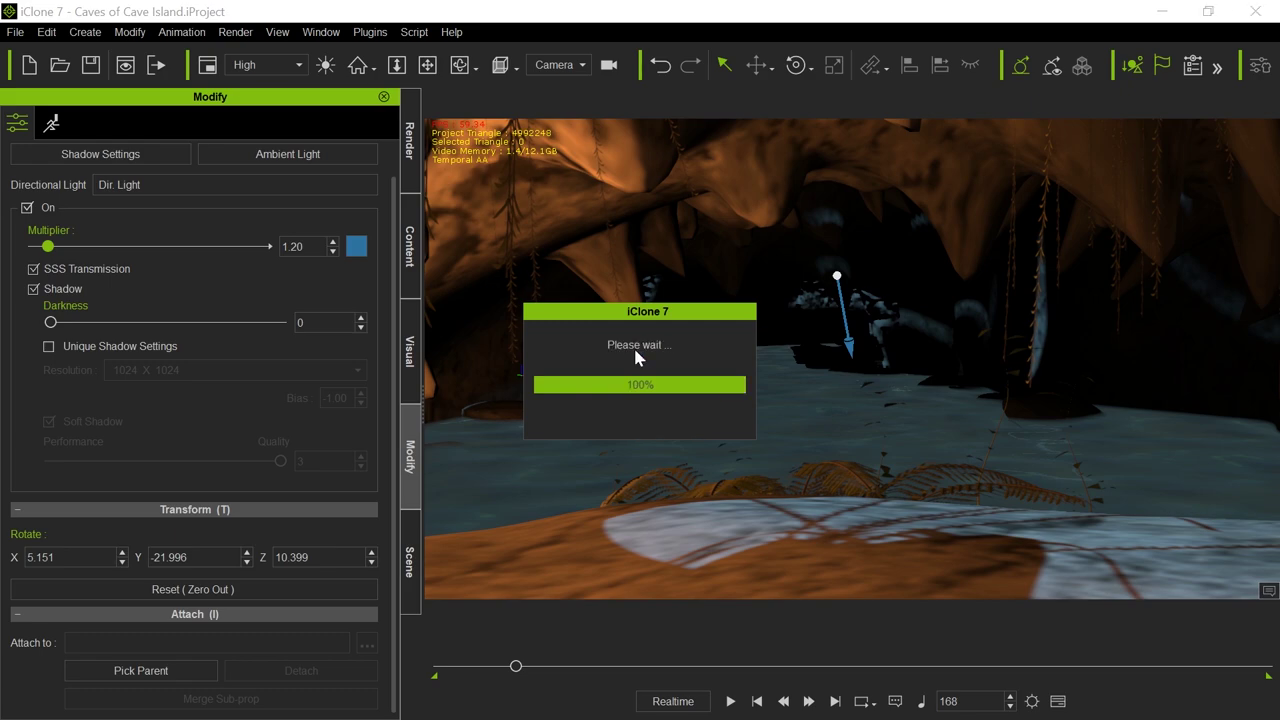
Open the Blue Dragon.iProject project from the Documents folder.
{"action": "left_click", "coordinate": [16, 36]}
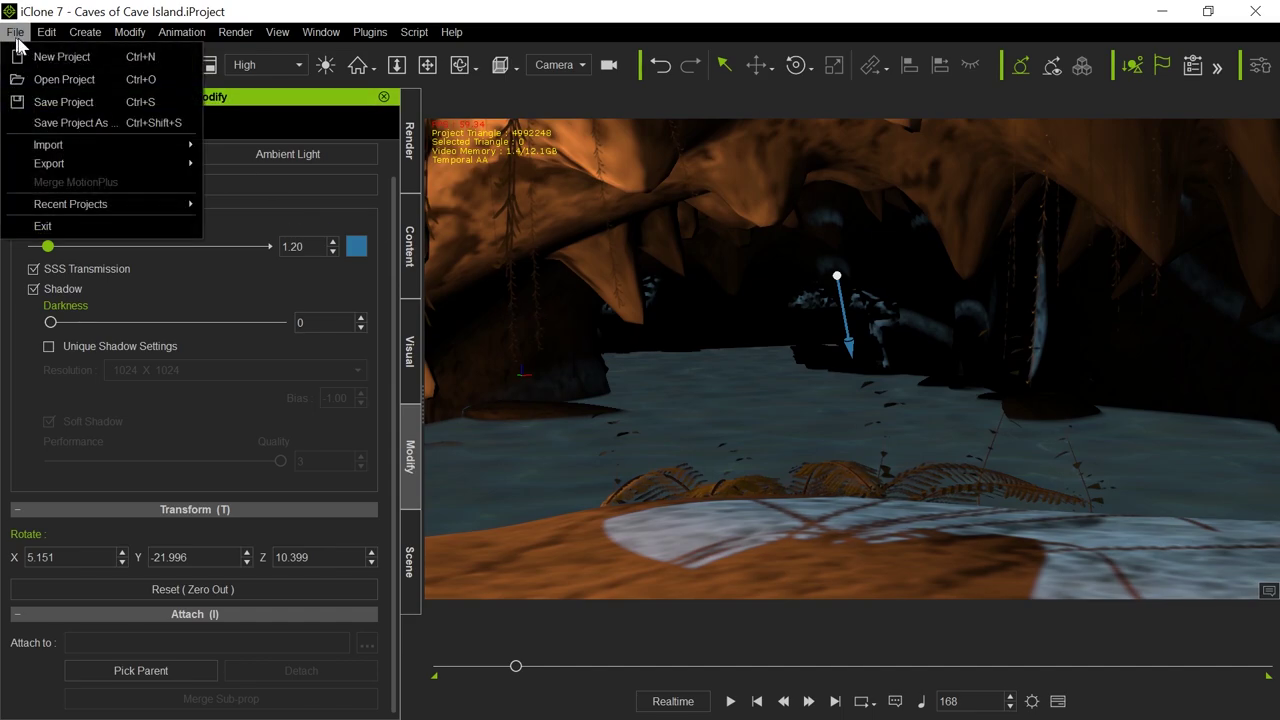
{"action": "left_click", "coordinate": [60, 79]}
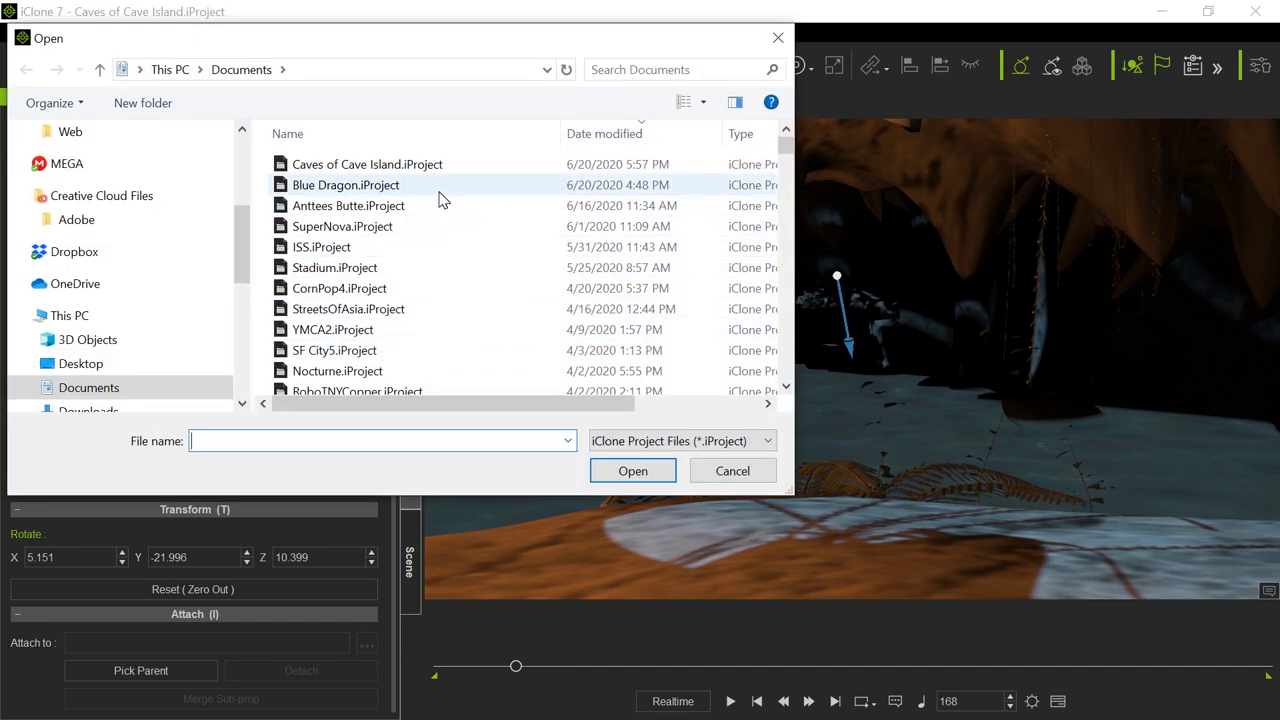
{"action": "double_click", "coordinate": [440, 193]}
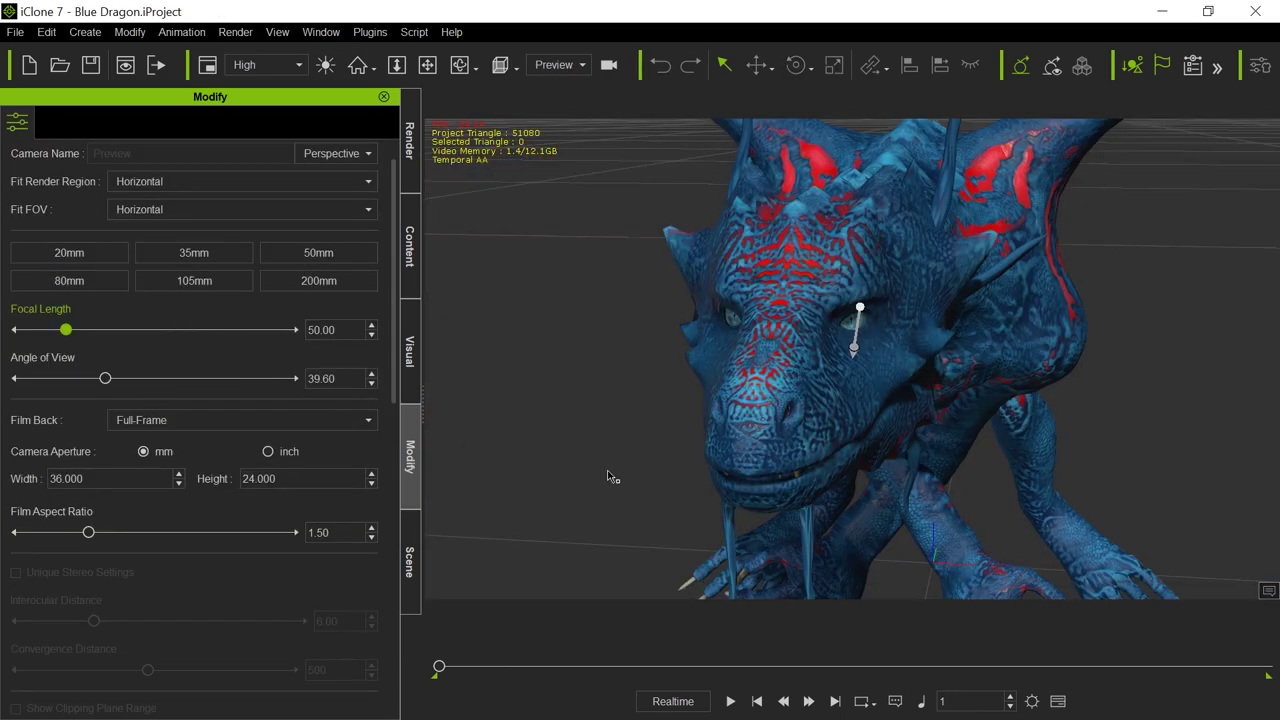
Add the dragon to the custom avatar library under the name Blue Dragon.
{"action": "left_click", "coordinate": [759, 421]}
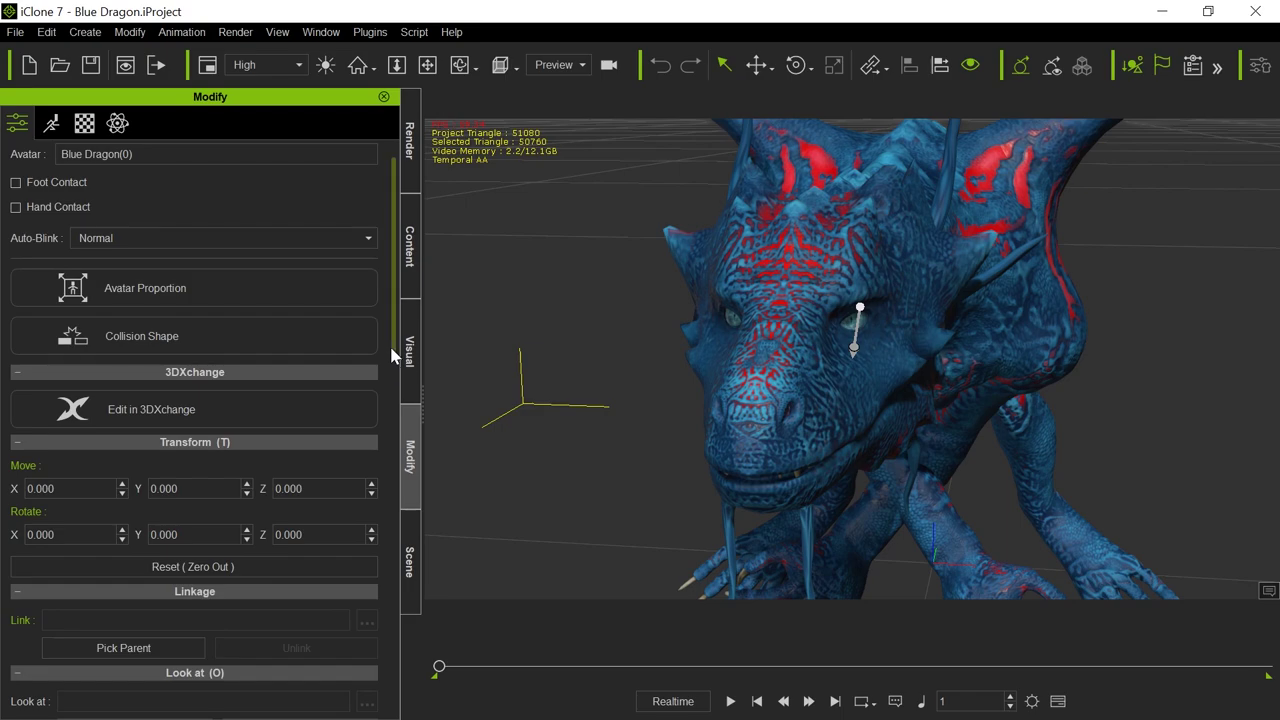
{"action": "left_click", "coordinate": [409, 278]}
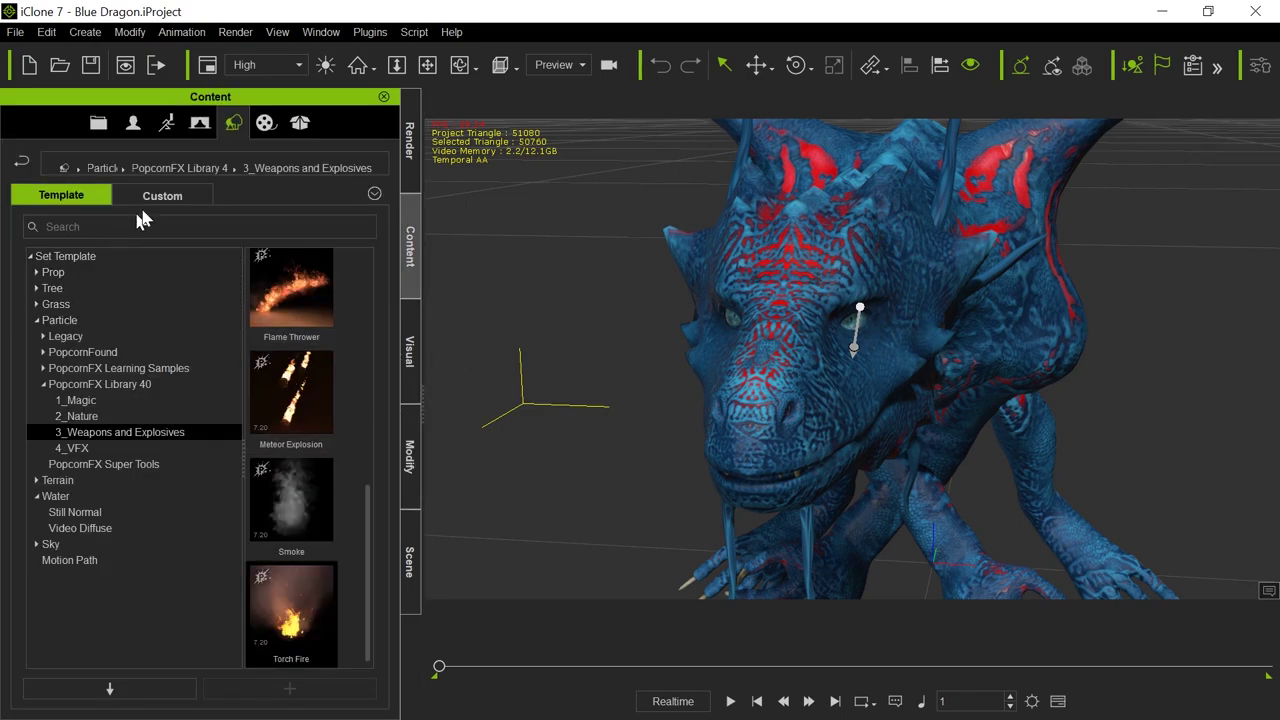
{"action": "left_click", "coordinate": [133, 124]}
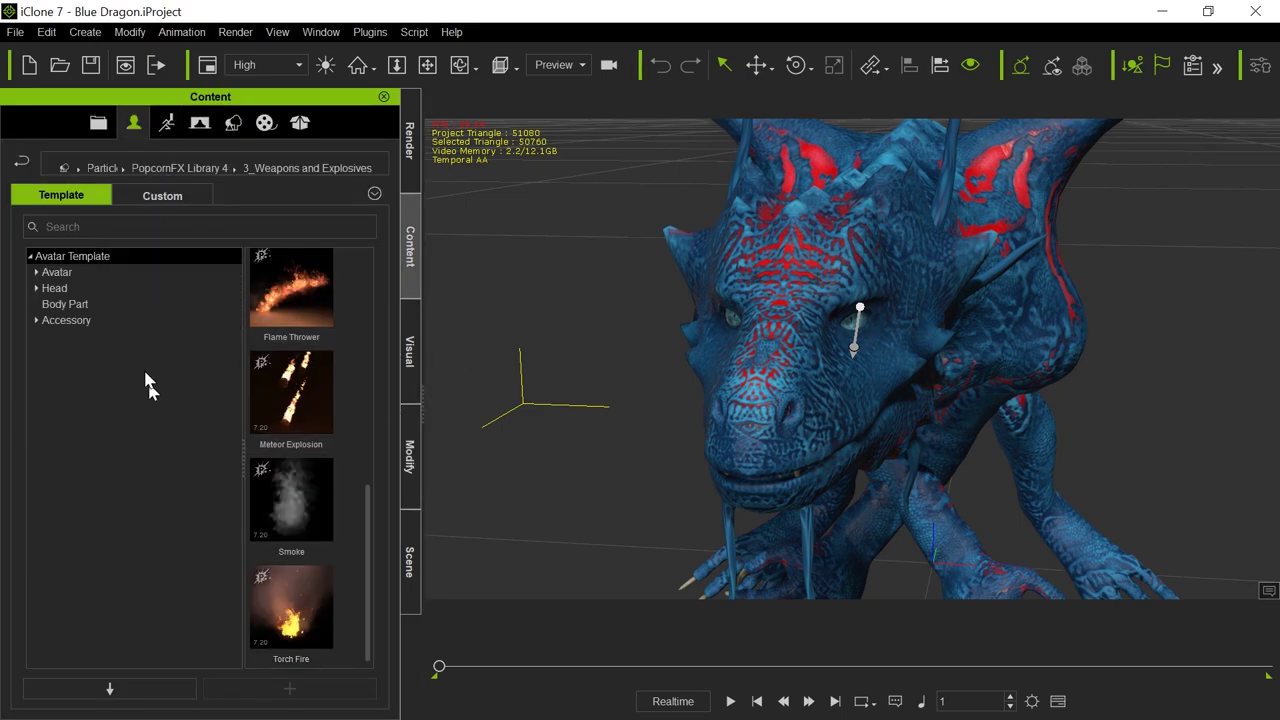
{"action": "left_click", "coordinate": [90, 273]}
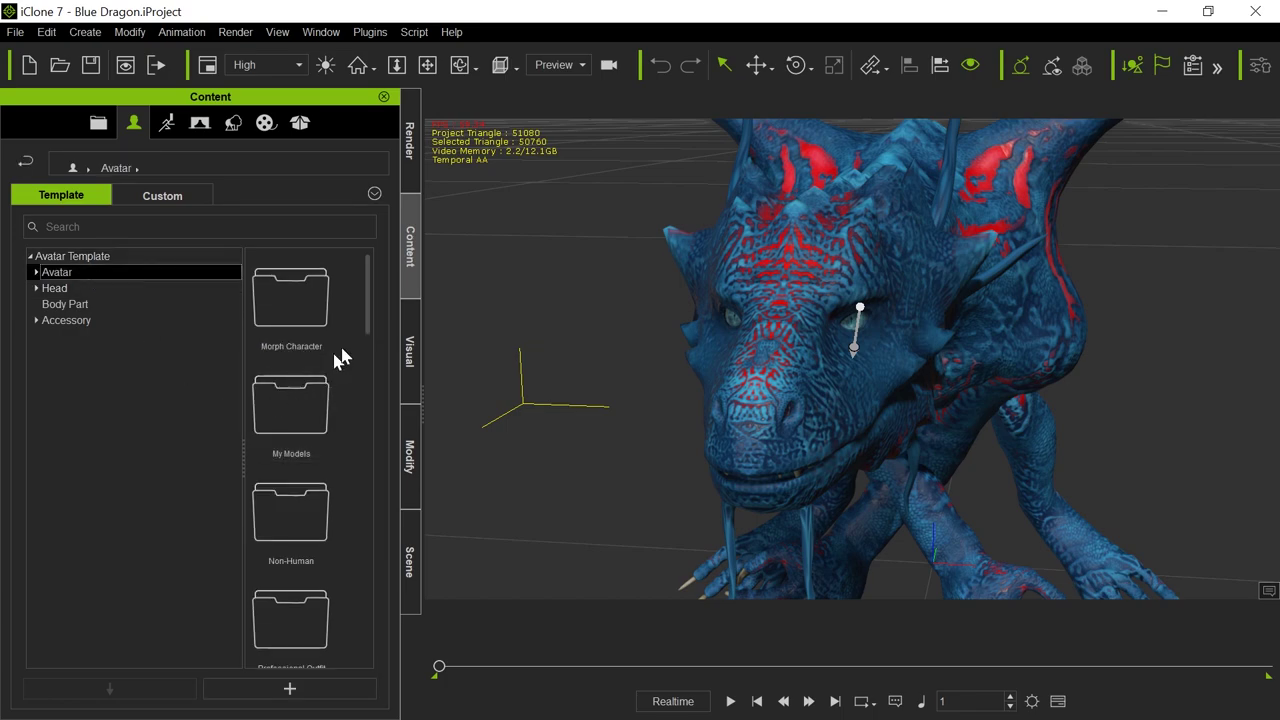
{"action": "left_click_drag", "start_coordinate": [371, 314], "coordinate": [343, 686]}
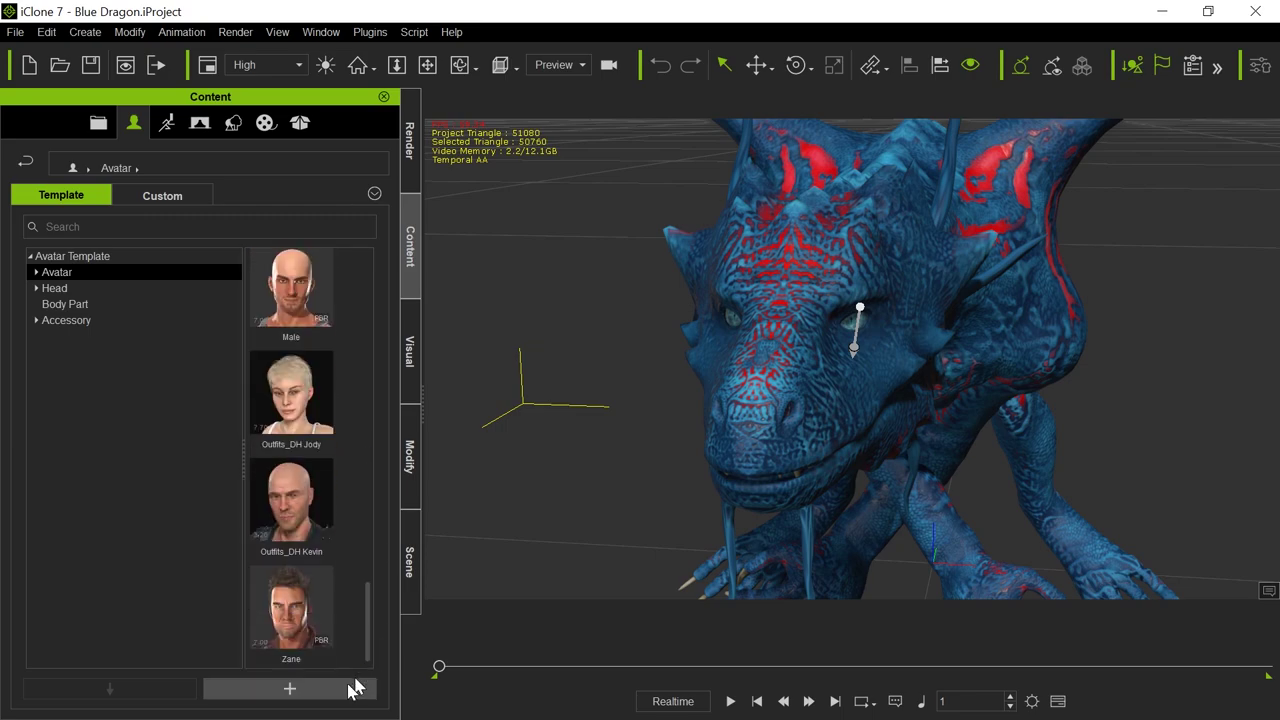
{"action": "left_click", "coordinate": [338, 686]}
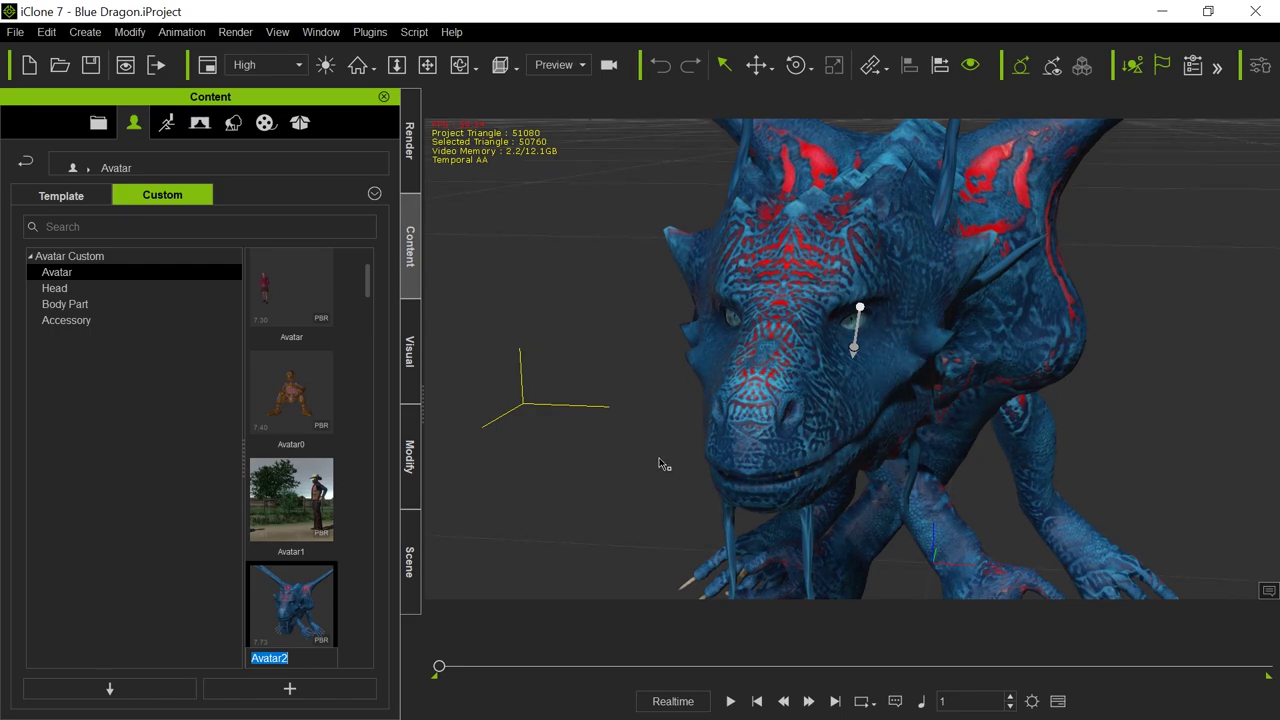
{"action": "type", "text": "Blue Dragon"}
{"action": "key", "text": "Return"}
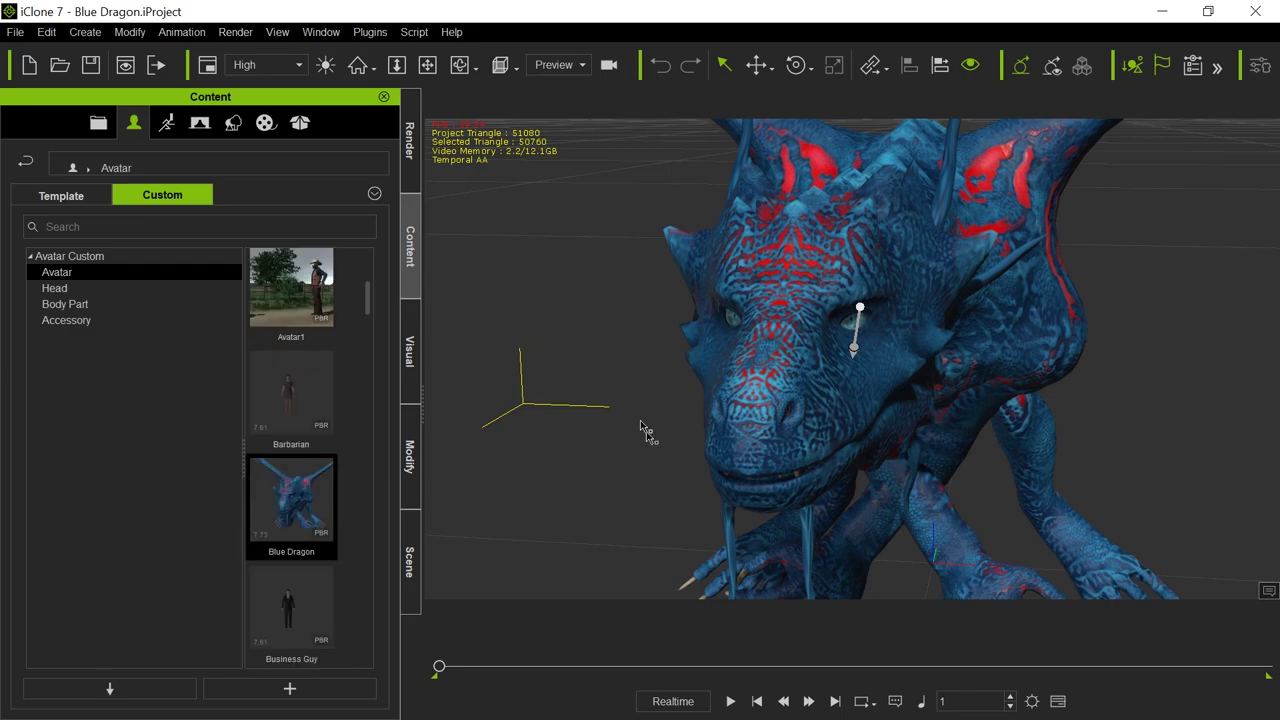
View the dragon's head from several angles and check the voice source options for creating a facial script.
{"action": "left_click_drag", "start_coordinate": [702, 423], "coordinate": [692, 405], "text": "alt"}
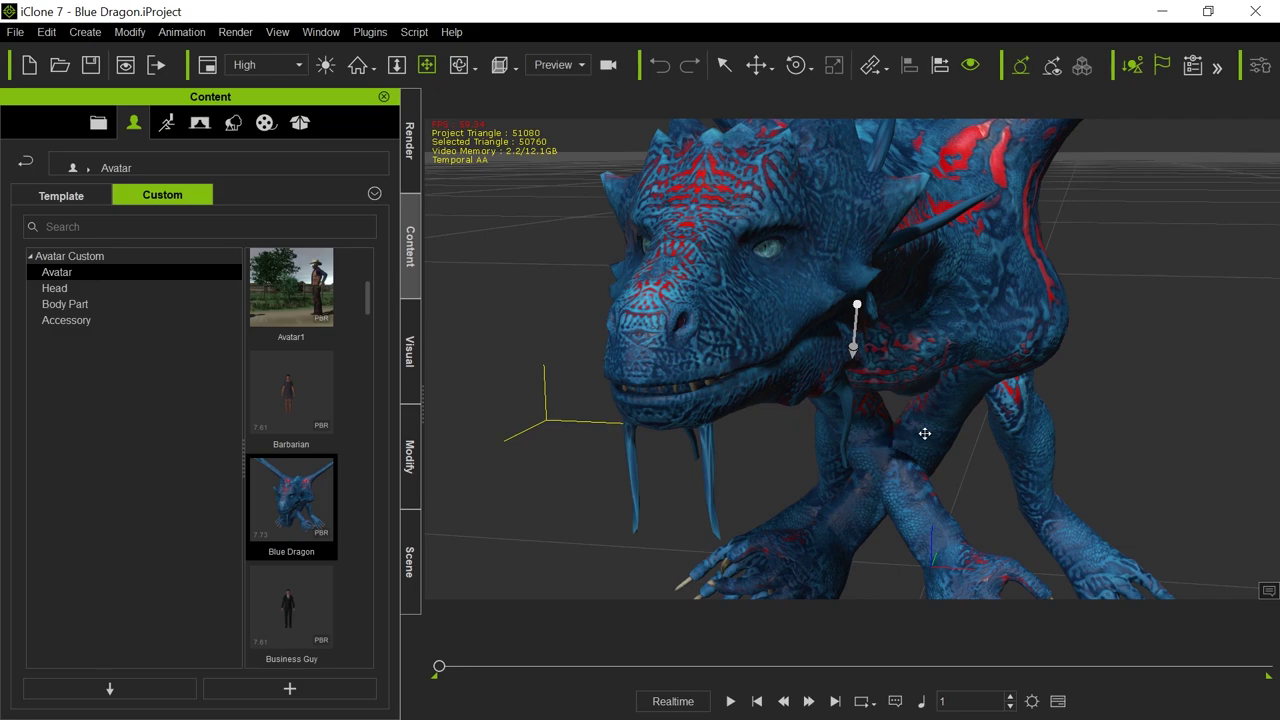
{"action": "left_click_drag", "start_coordinate": [756, 377], "coordinate": [784, 459], "text": "alt"}
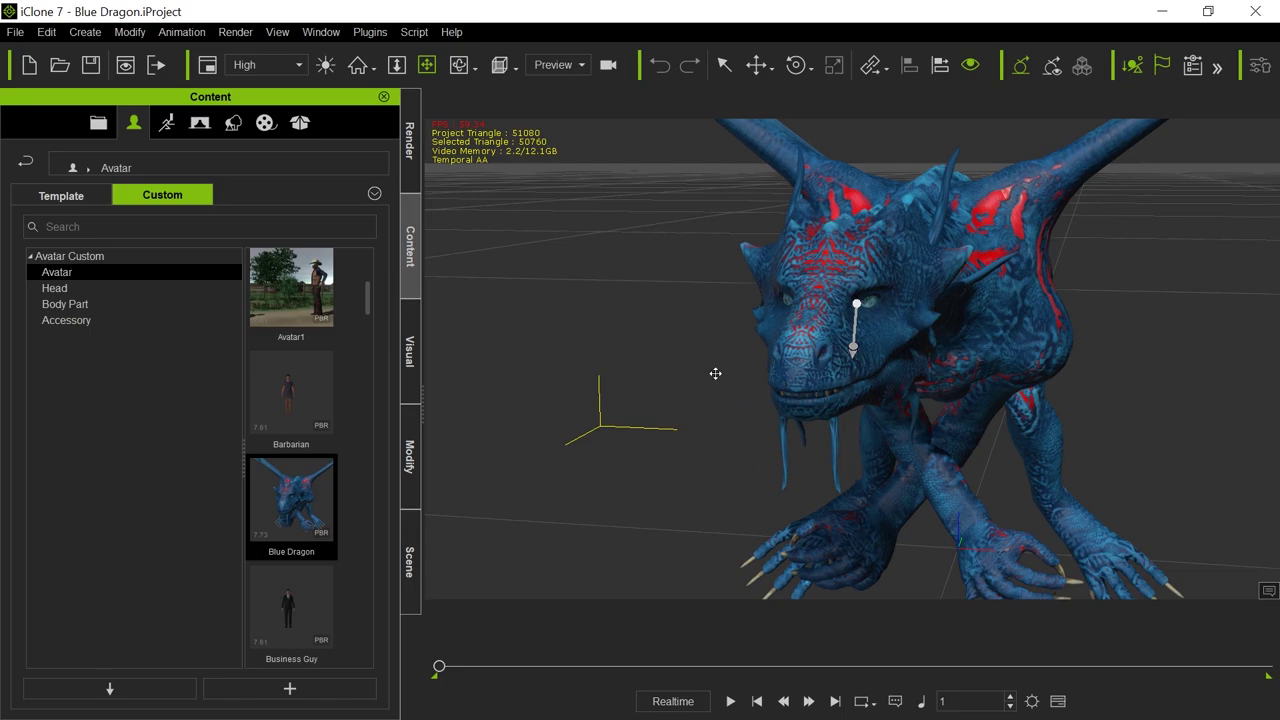
{"action": "mouse_move", "coordinate": [849, 403]}
{"action": "left_mouse_down", "text": "alt"}
{"action": "mouse_move", "coordinate": [862, 393]}
{"action": "mouse_move", "coordinate": [844, 383]}
{"action": "left_mouse_up", "text": "alt"}
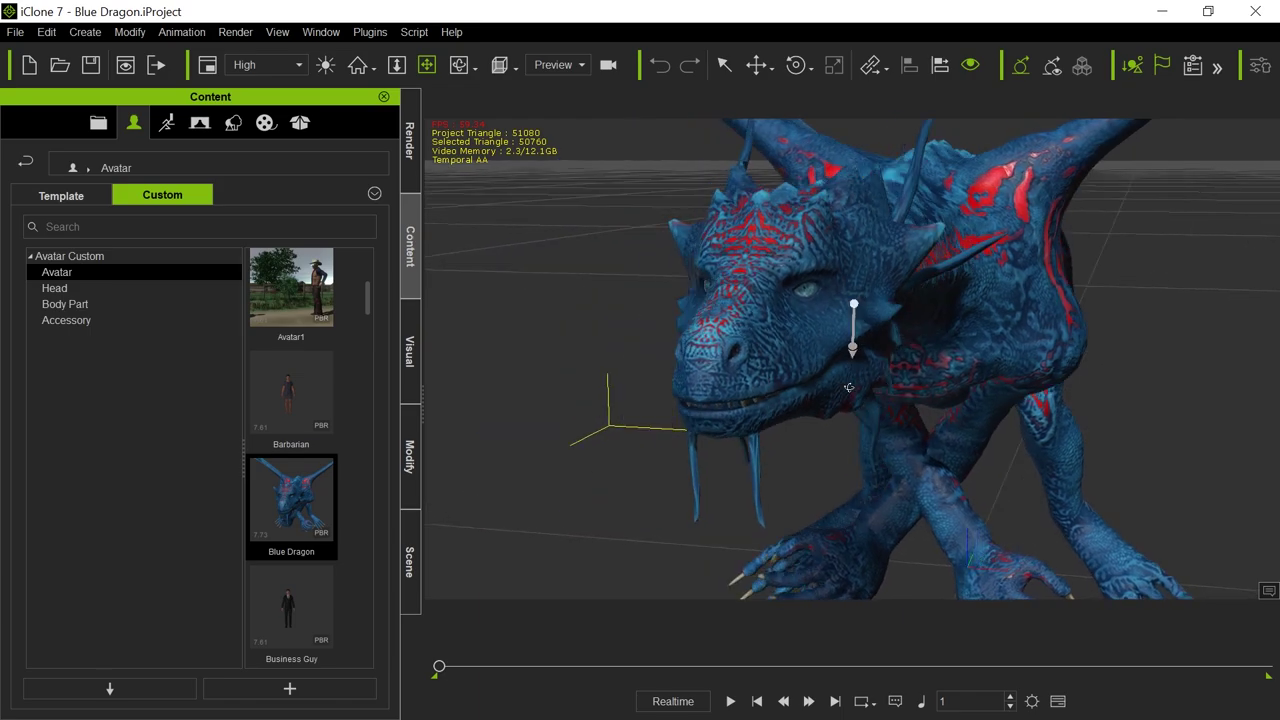
{"action": "left_click", "coordinate": [414, 442]}
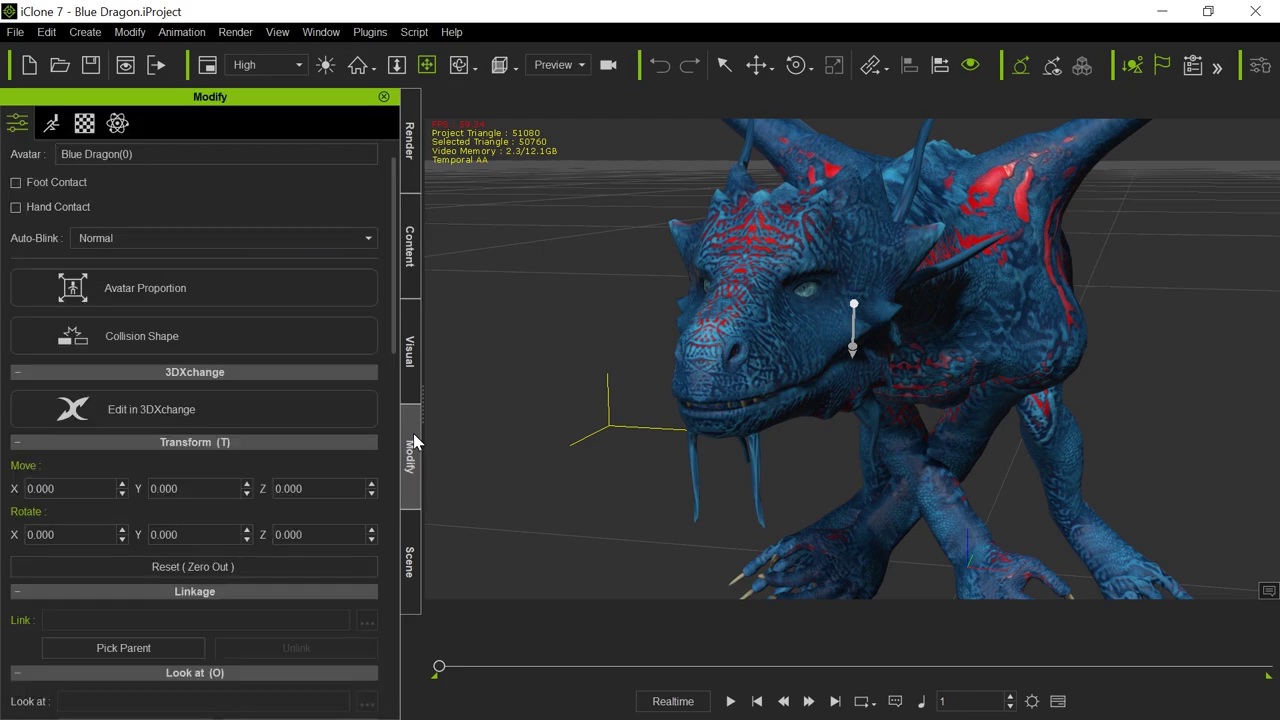
{"action": "left_click", "coordinate": [53, 125]}
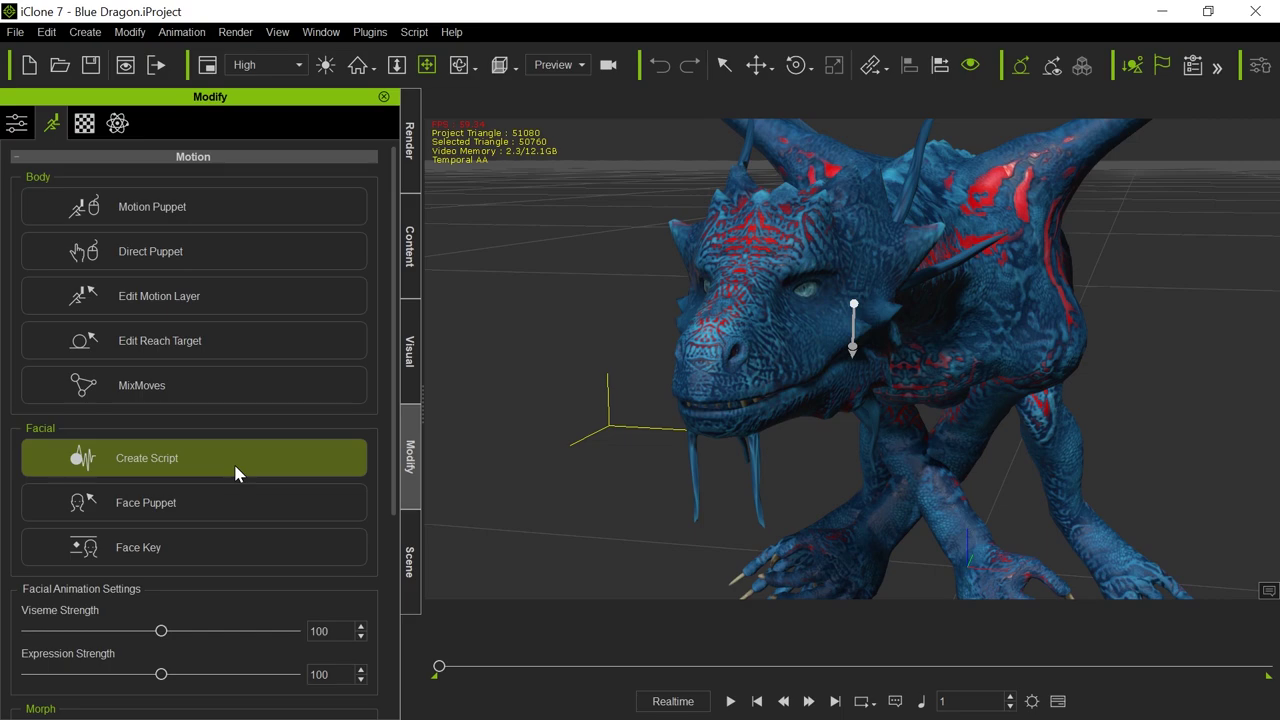
{"action": "left_click", "coordinate": [238, 470]}
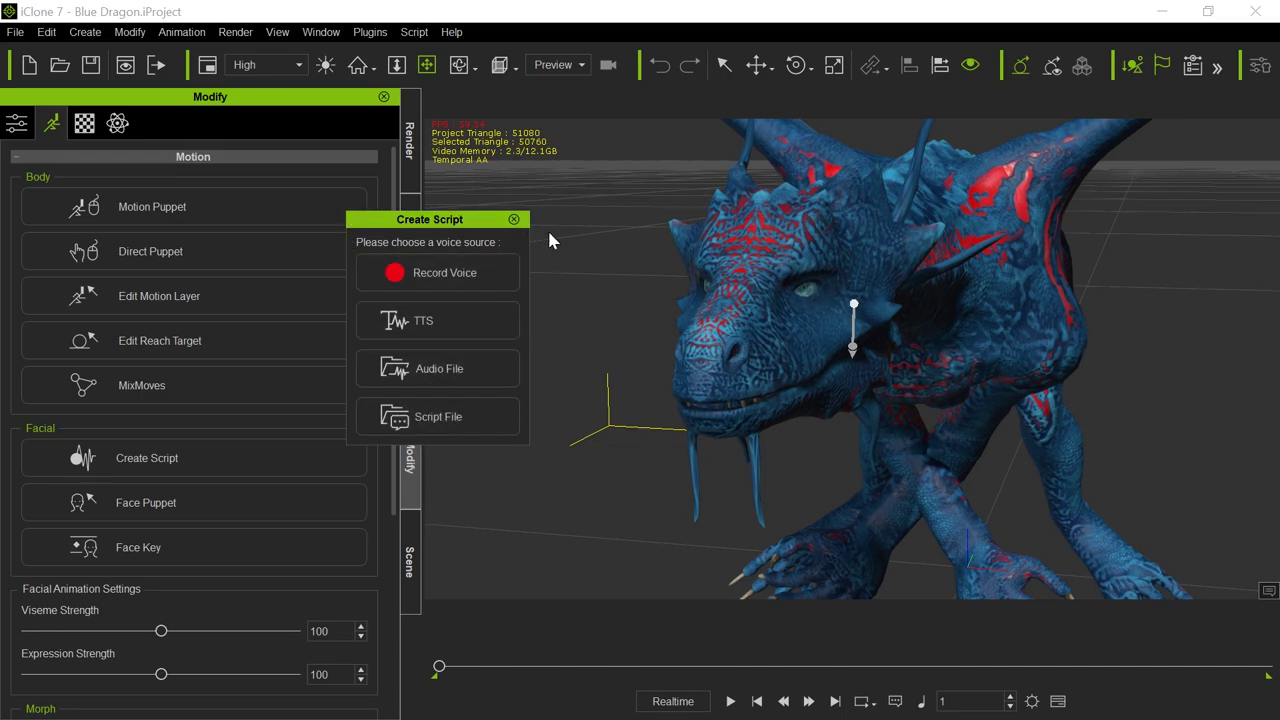
{"action": "left_click", "coordinate": [515, 220]}
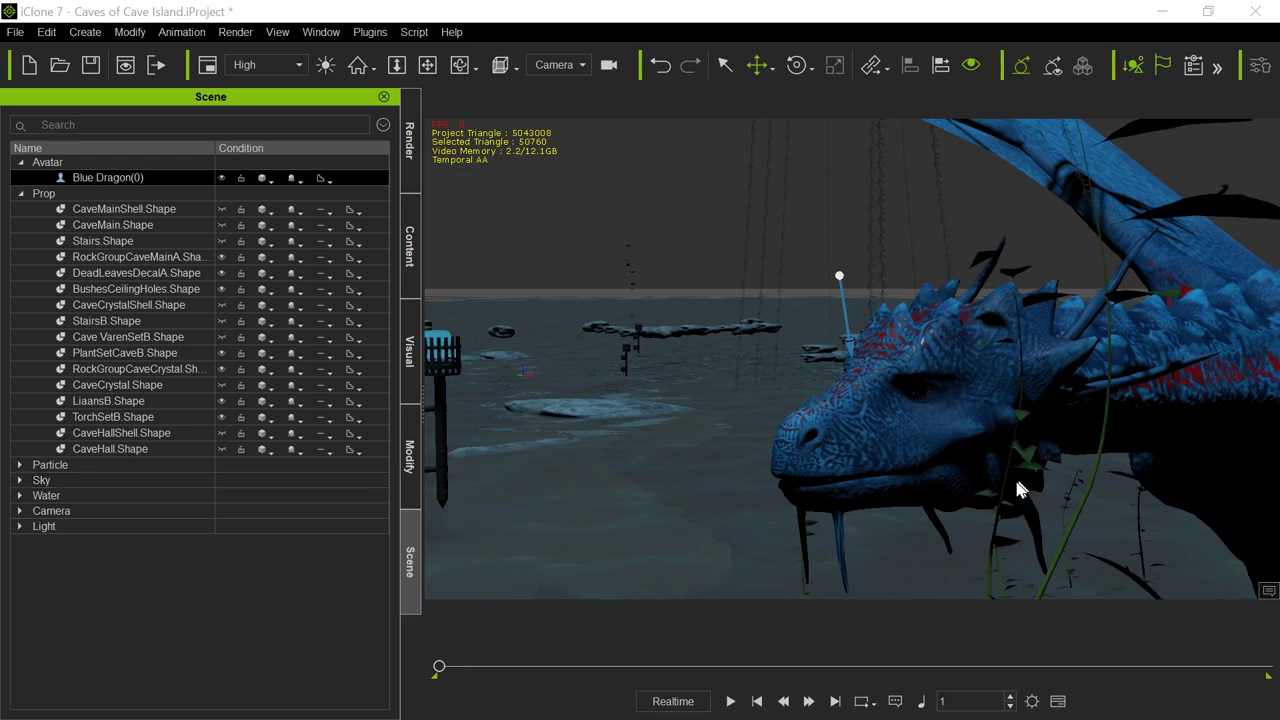
Play the cave scene's animation with the dragon and return to the first frame.
{"action": "left_click", "coordinate": [729, 702]}
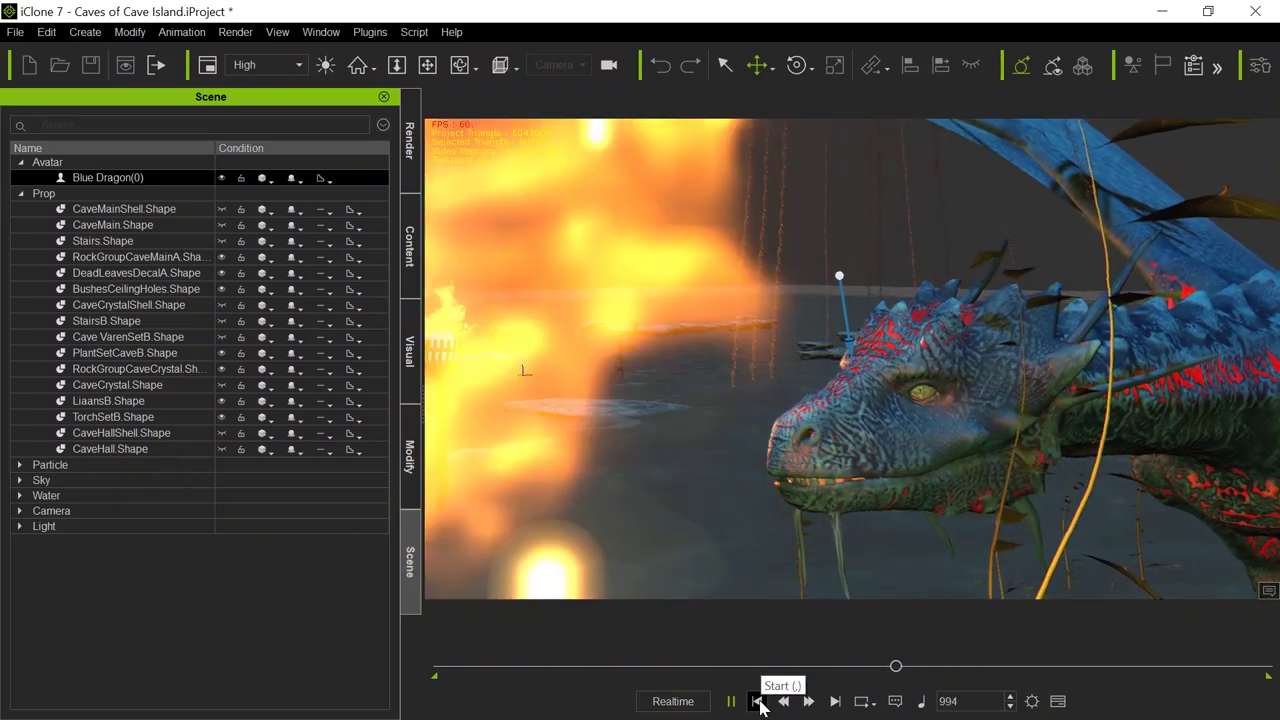
{"action": "left_click", "coordinate": [758, 702]}
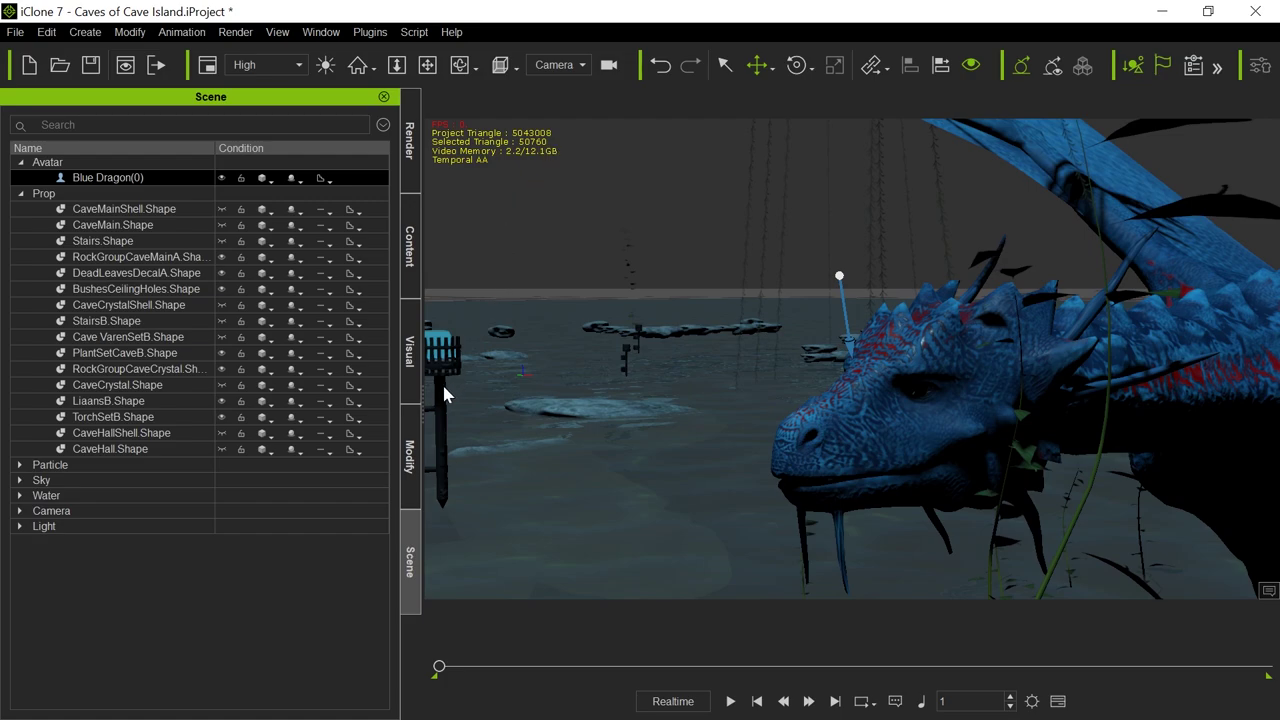
Look through the Facial Mocap for Faceware settings, reselecting the Blue Dragon as the avatar, and close the plugin.
{"action": "left_click", "coordinate": [410, 453]}
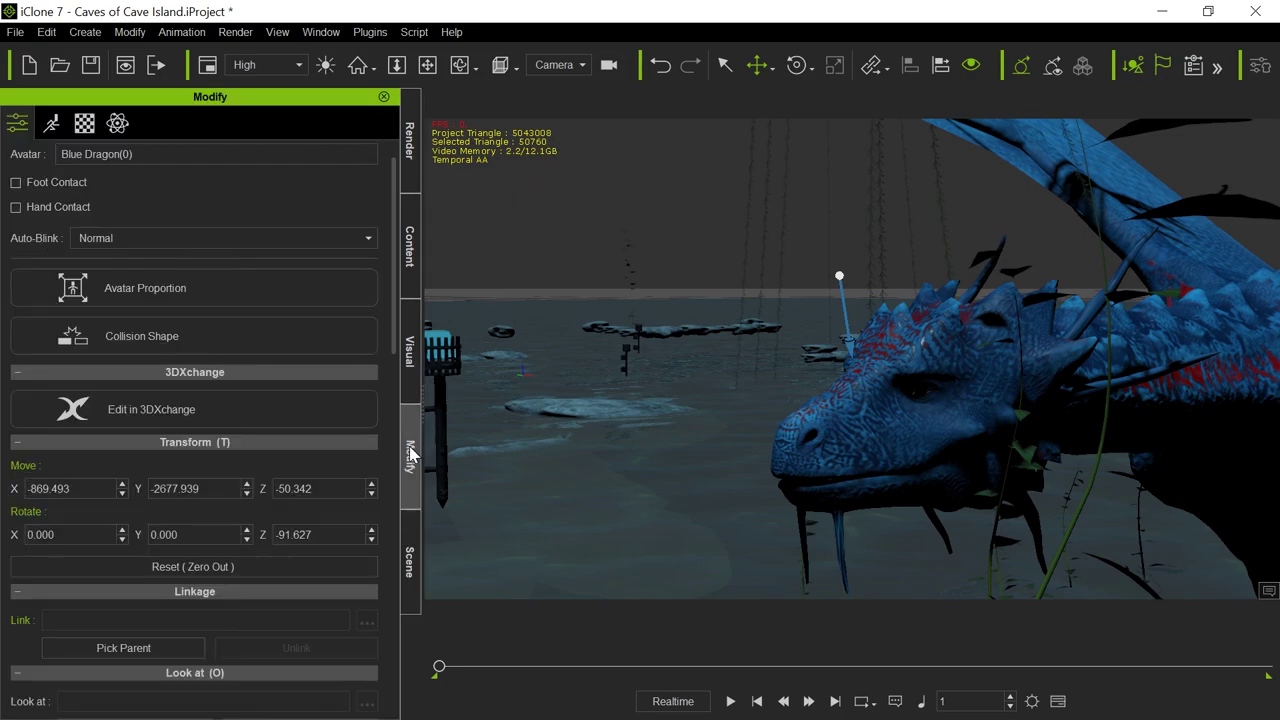
{"action": "left_click", "coordinate": [51, 123]}
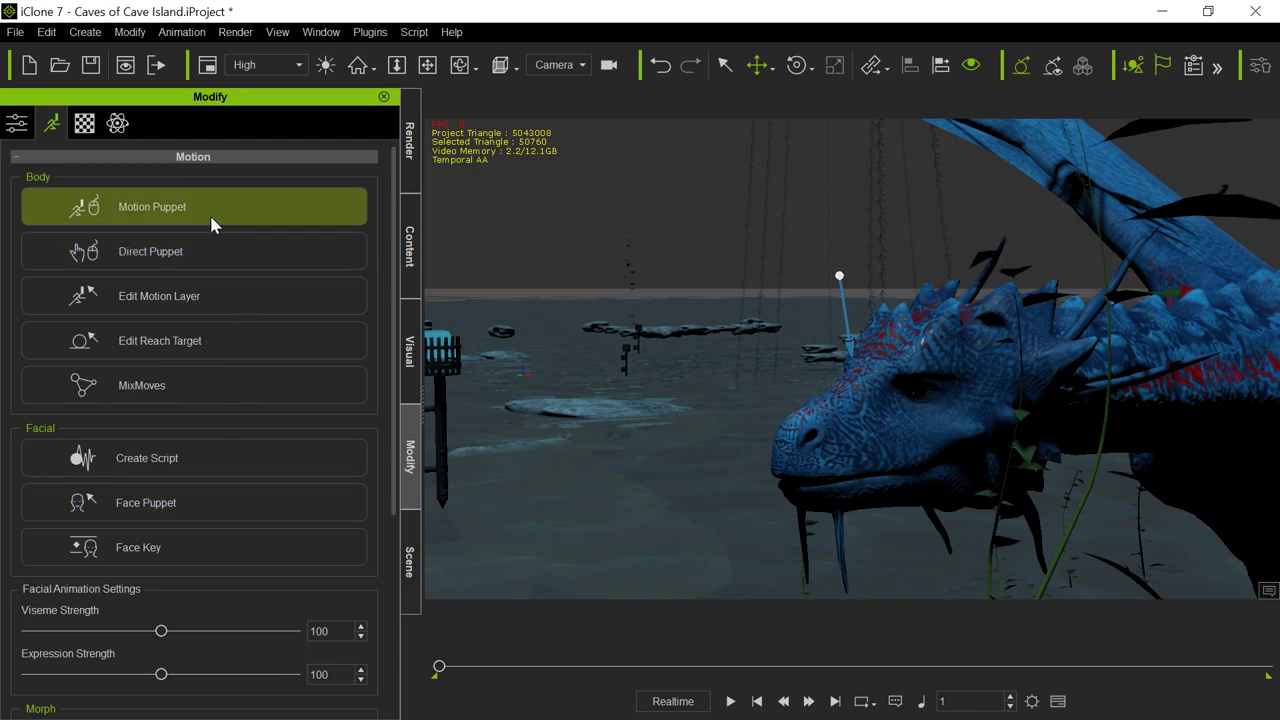
{"action": "scroll", "coordinate": [222, 476], "scroll_direction": "down", "scroll_amount": 5}
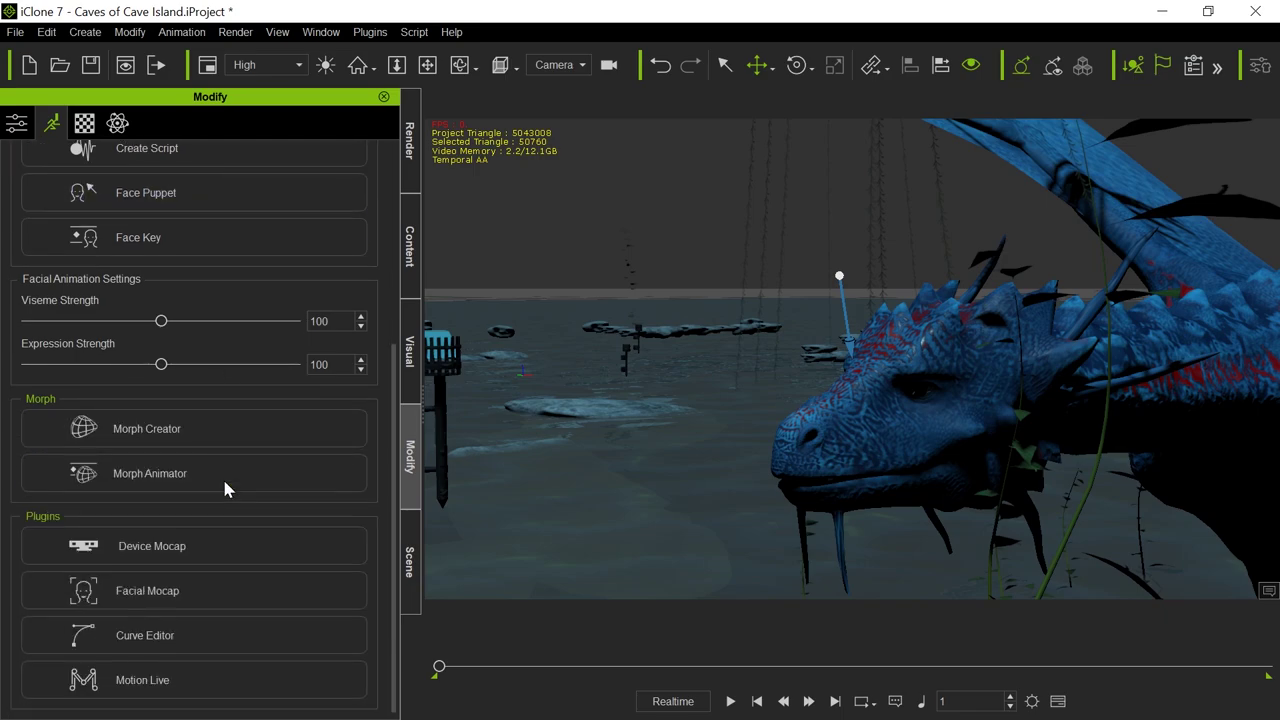
{"action": "left_click", "coordinate": [247, 590]}
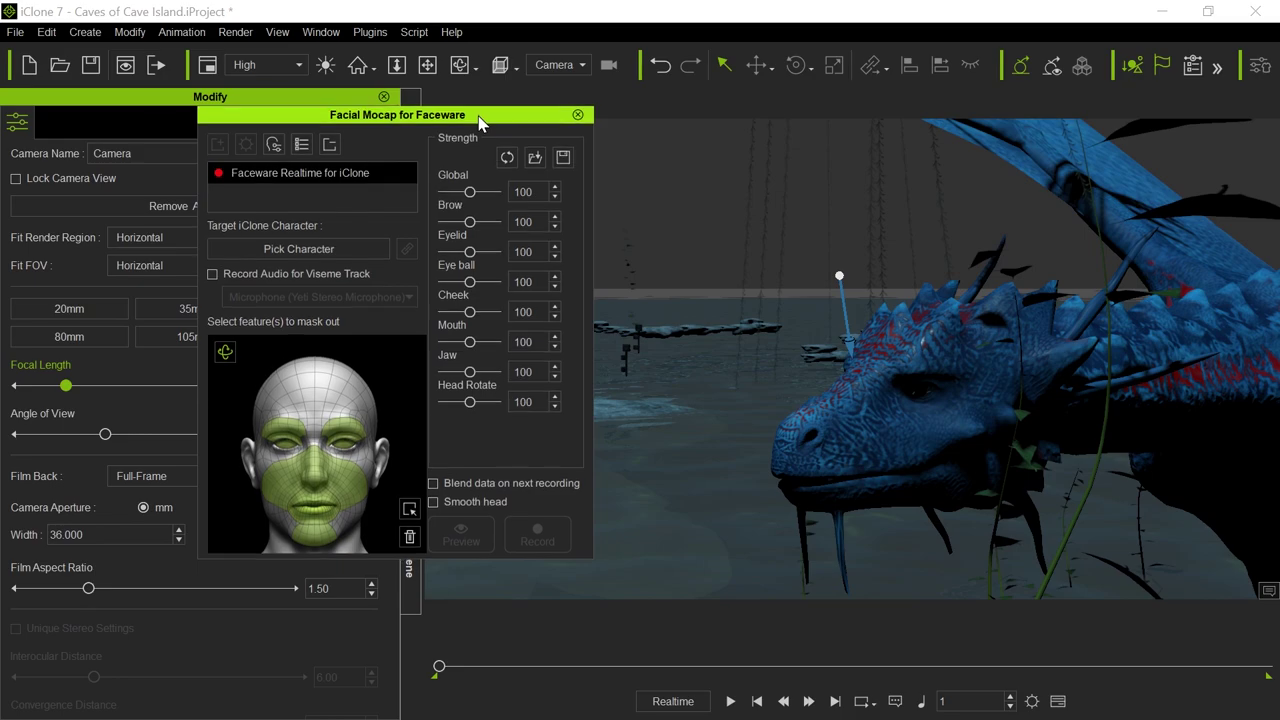
{"action": "left_click", "coordinate": [578, 116]}
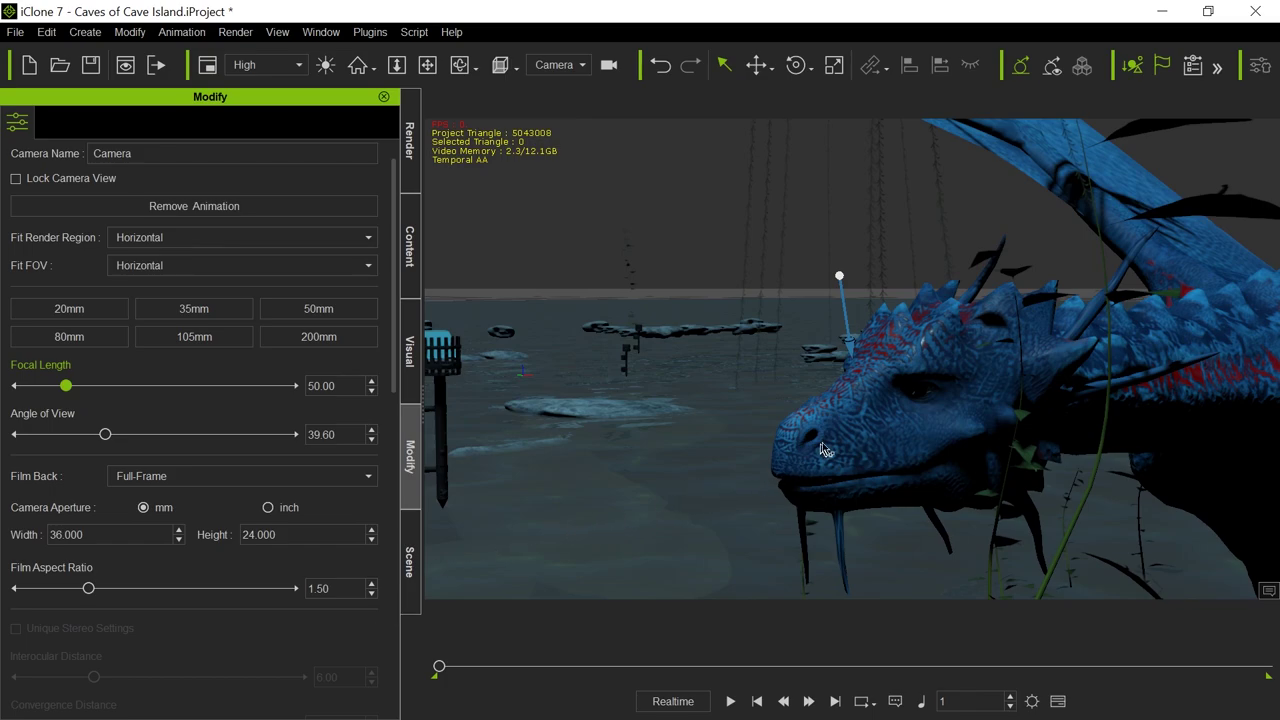
{"action": "left_click", "coordinate": [849, 438]}
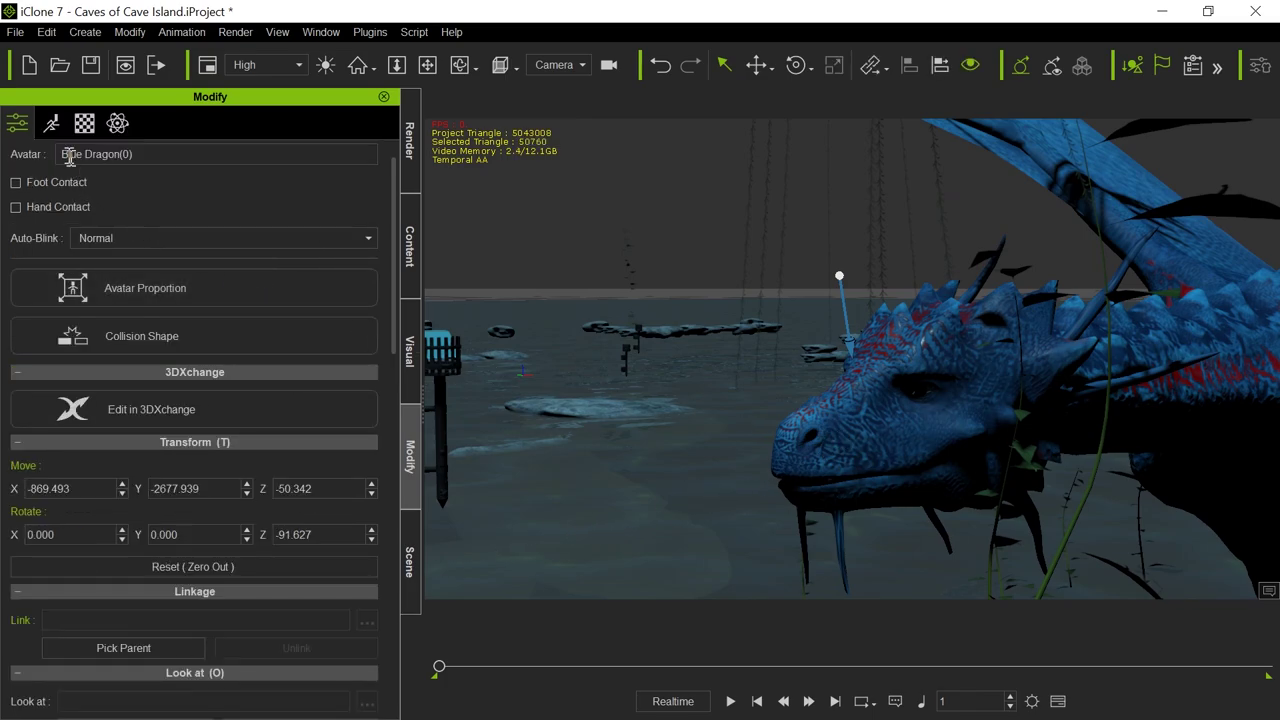
{"action": "left_click", "coordinate": [51, 123]}
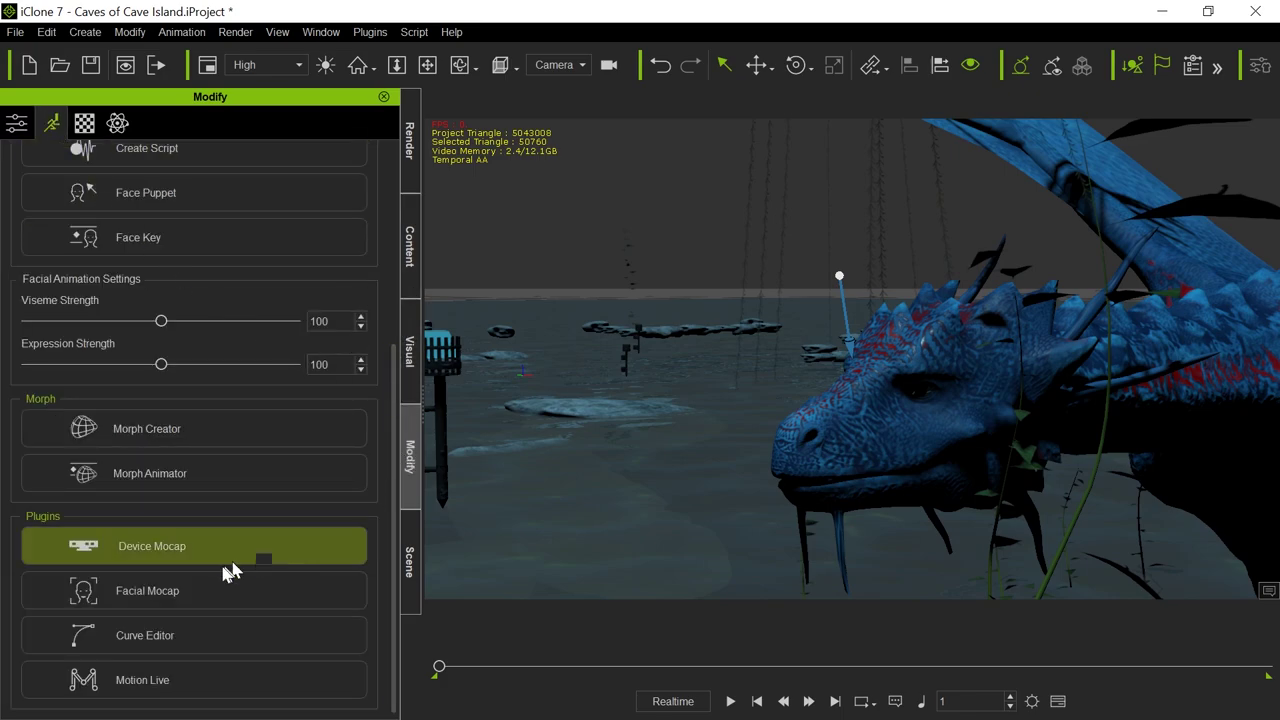
{"action": "left_click", "coordinate": [199, 594]}
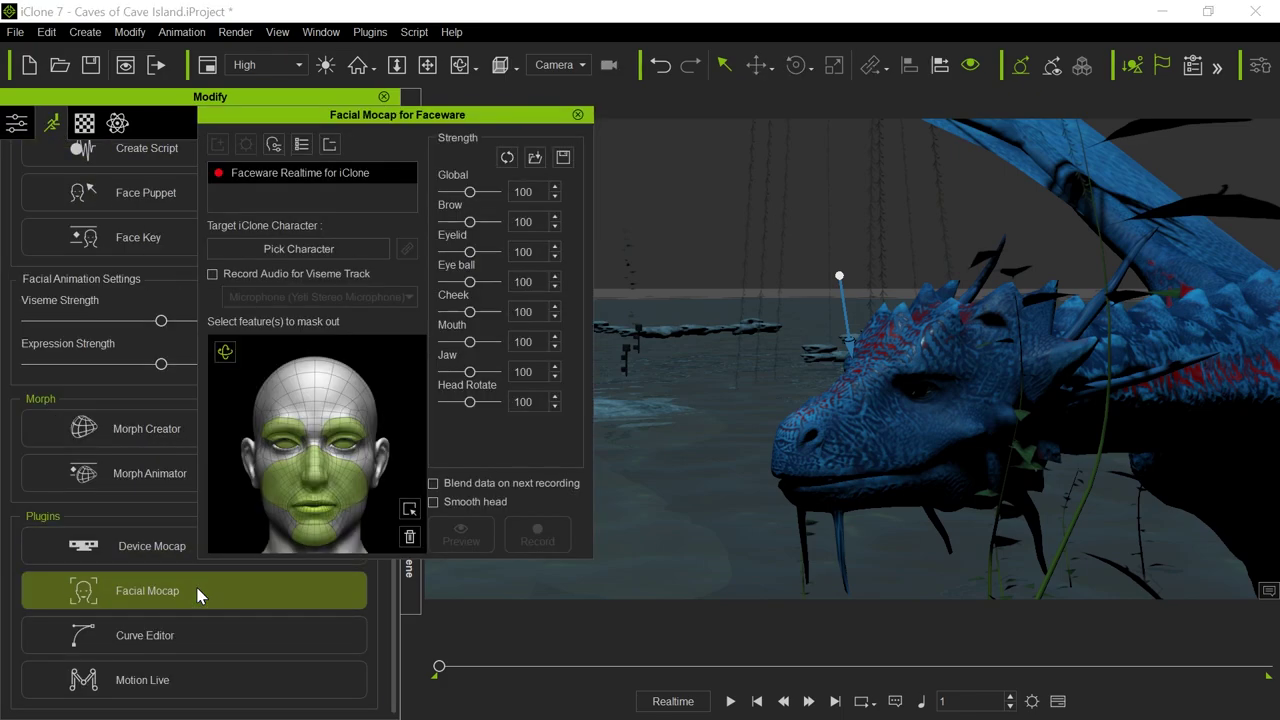
{"action": "left_click", "coordinate": [578, 116]}
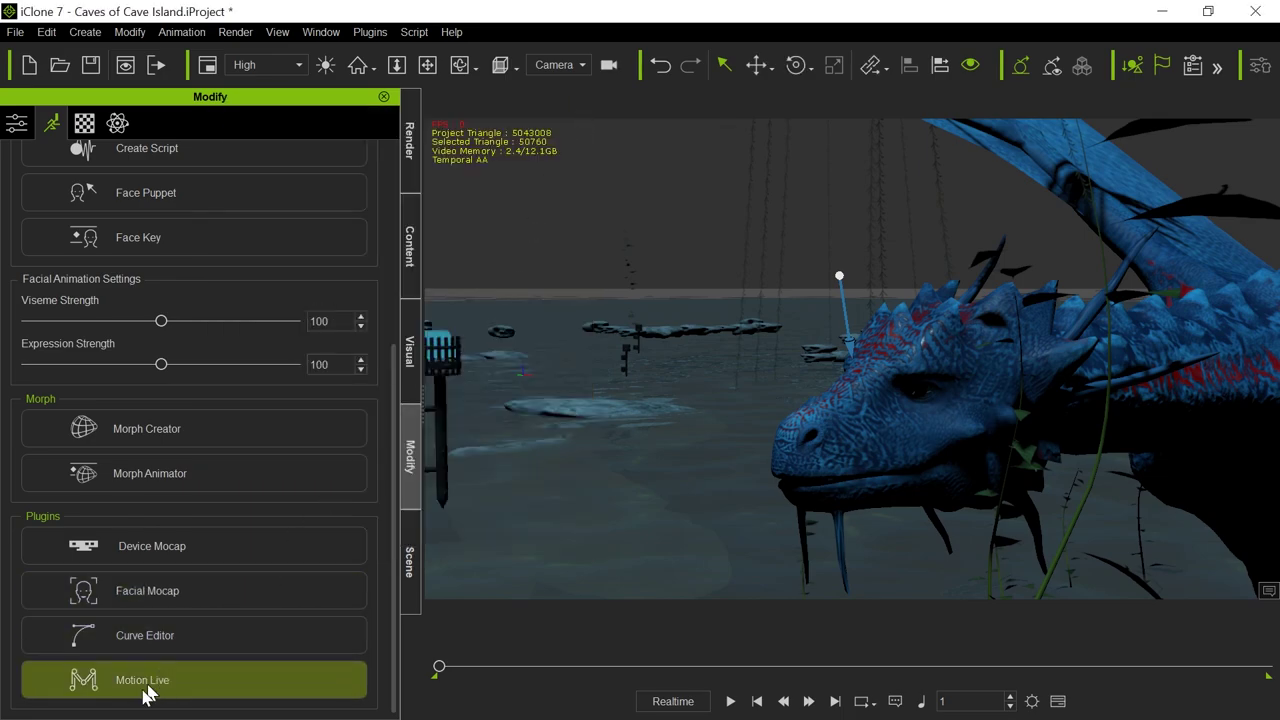
Open Motion LIVE for the Blue Dragon and connect the LIVE FACE gear using the address 192.168.1.46.
{"action": "left_click", "coordinate": [139, 690]}
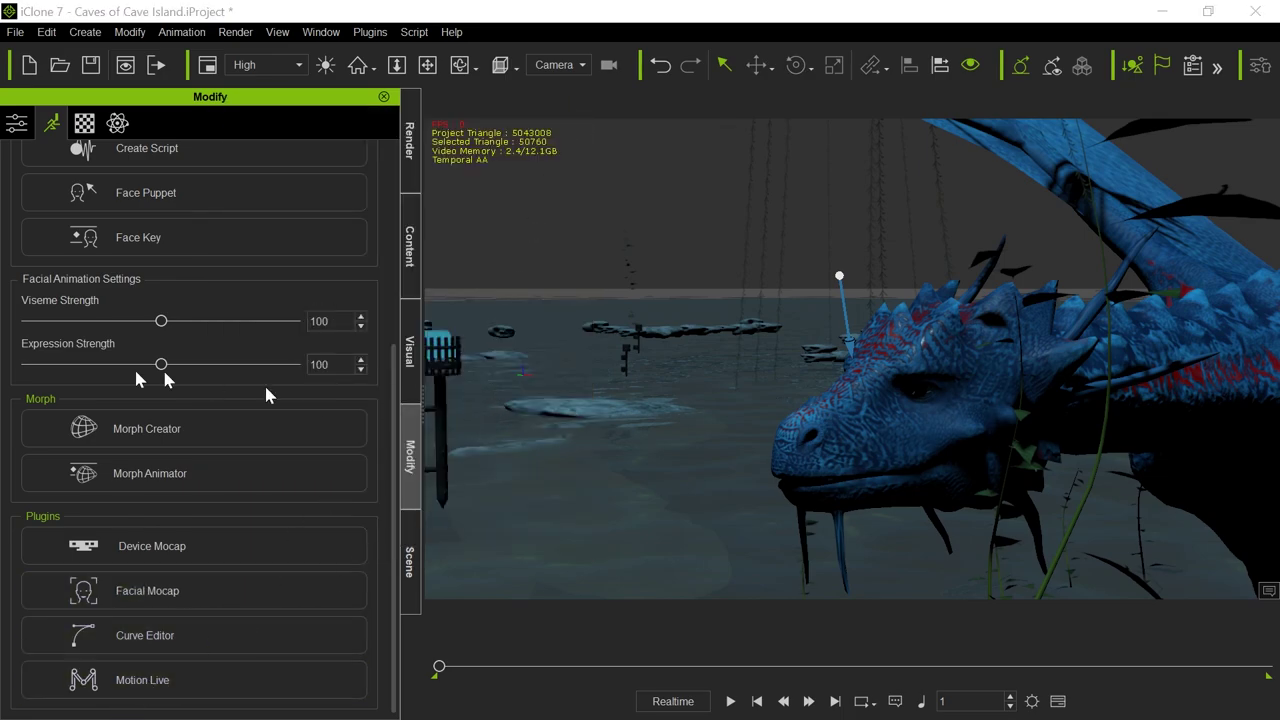
{"action": "left_click_drag", "start_coordinate": [466, 69], "coordinate": [504, 99]}
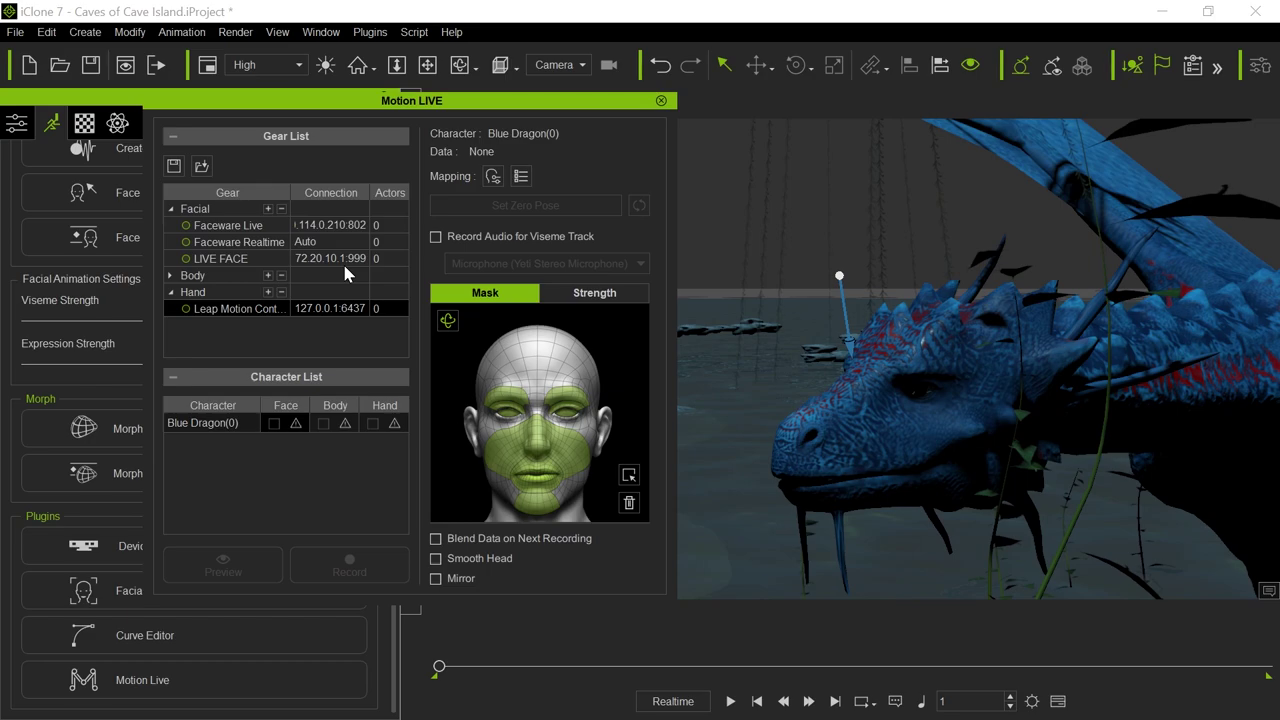
{"action": "left_click", "coordinate": [344, 262]}
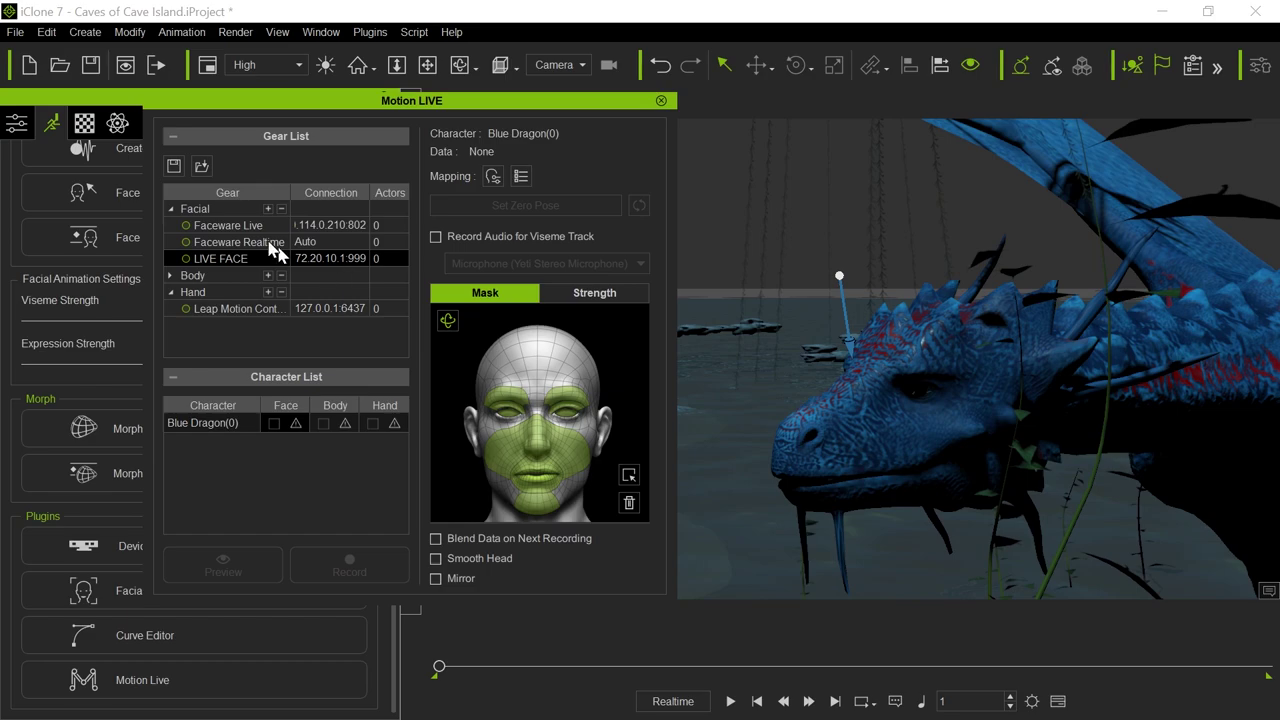
{"action": "double_click", "coordinate": [334, 260]}
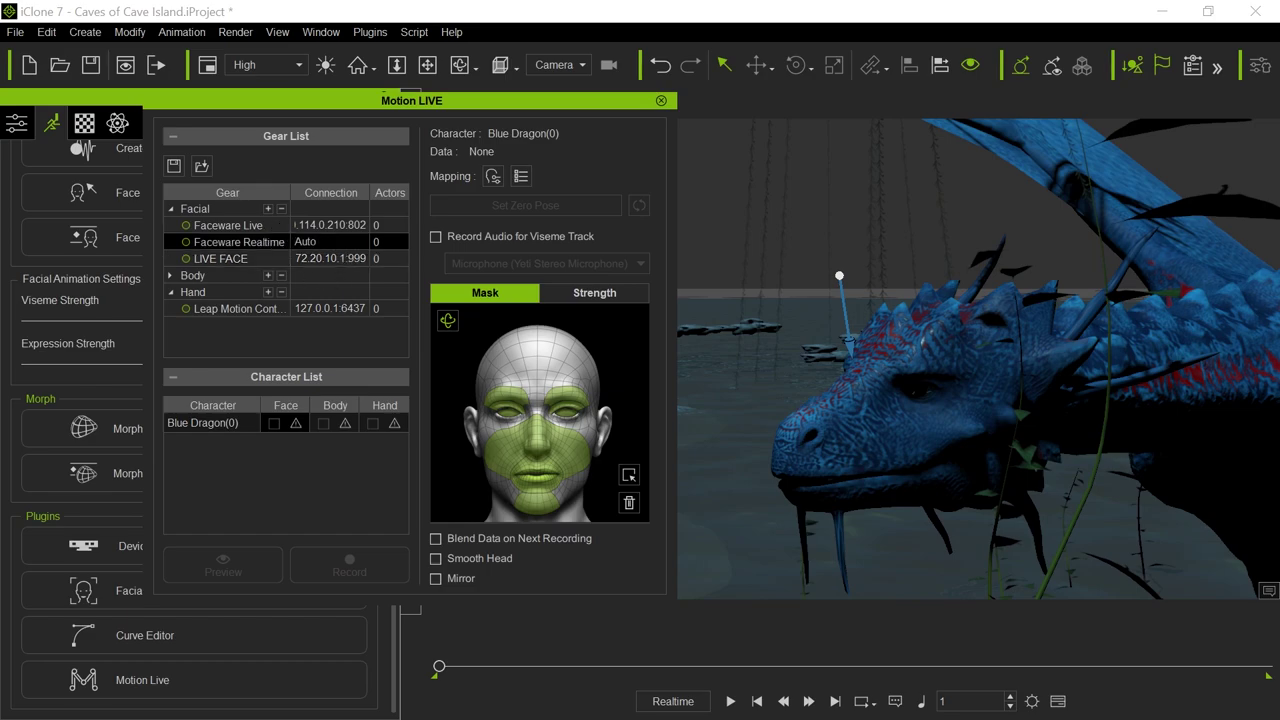
{"action": "left_click_drag", "start_coordinate": [344, 258], "coordinate": [272, 260]}
{"action": "type", "text": "192.168.1.46"}
{"action": "left_click", "coordinate": [185, 259]}
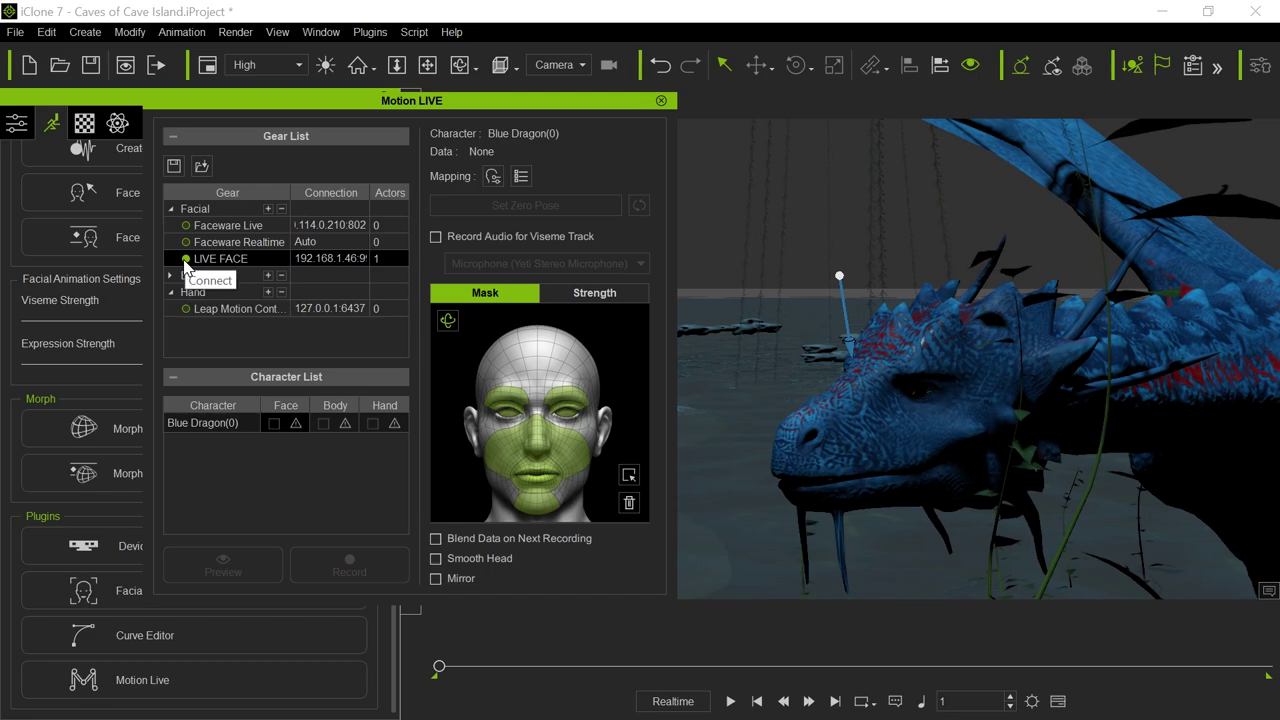
Assign LIVE FACE as the Blue Dragon's face capture source and set its zero pose.
{"action": "left_click", "coordinate": [291, 423]}
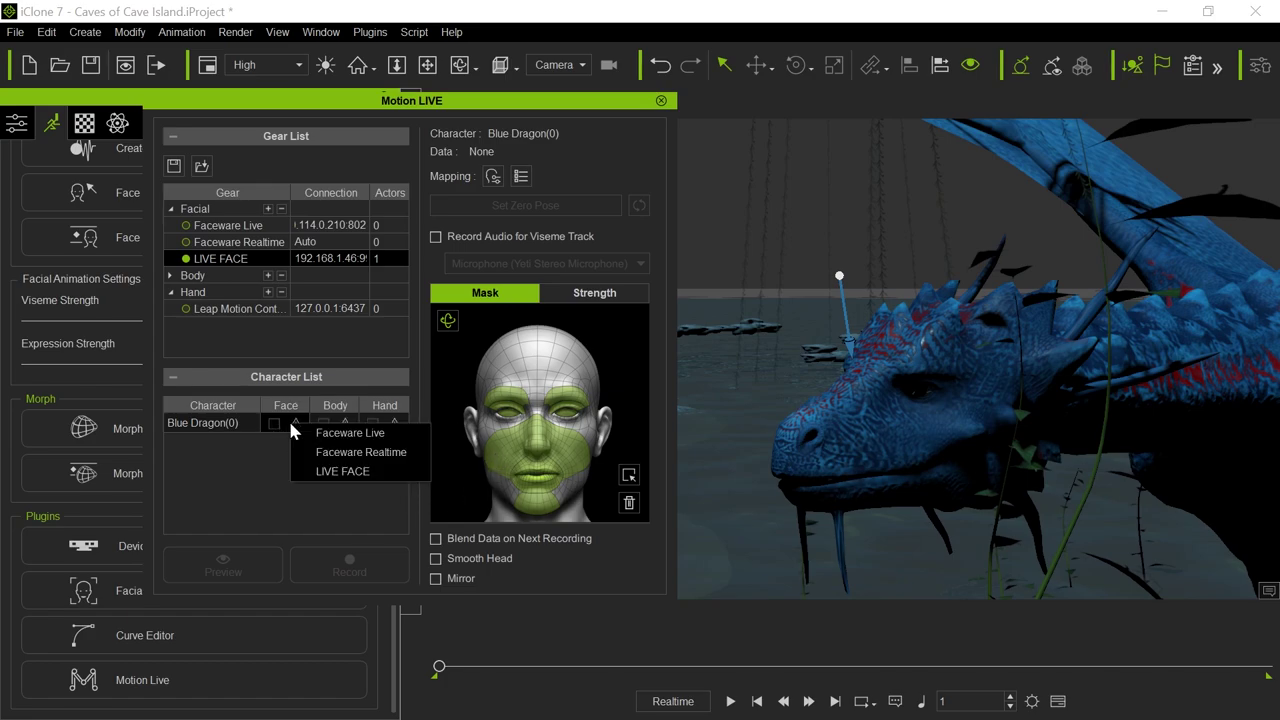
{"action": "left_click", "coordinate": [309, 476]}
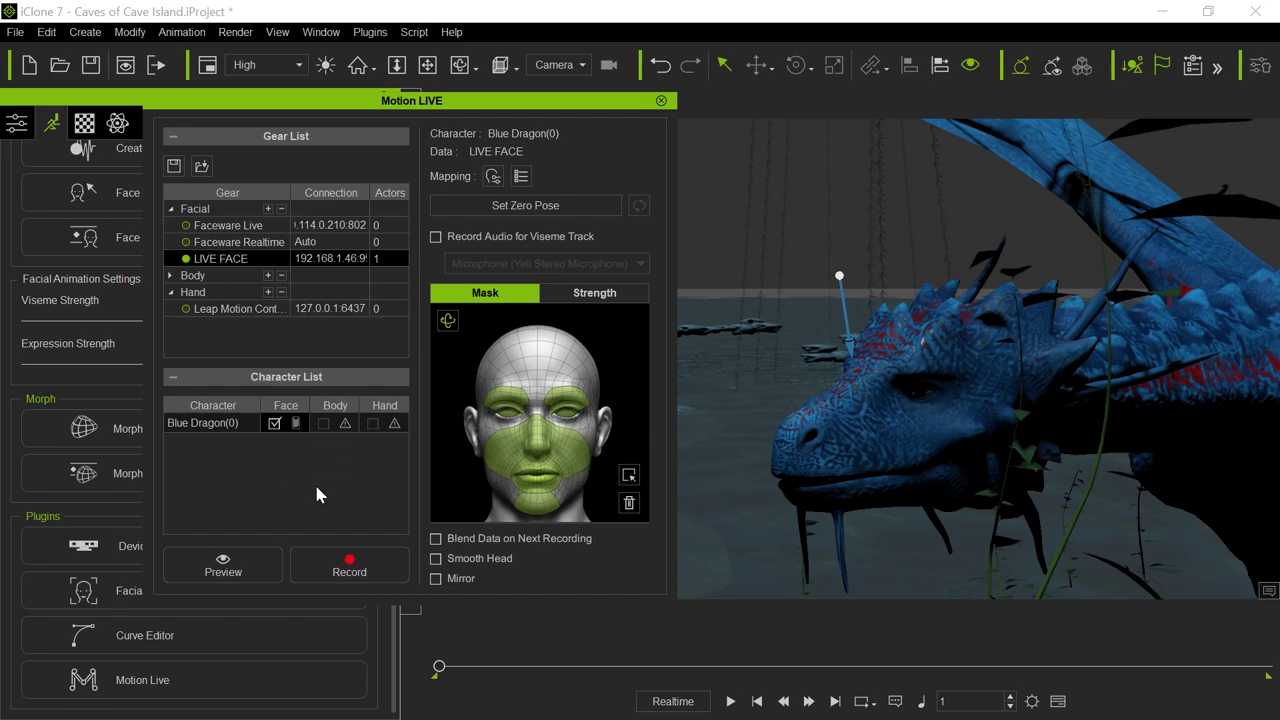
{"action": "left_click", "coordinate": [531, 212]}
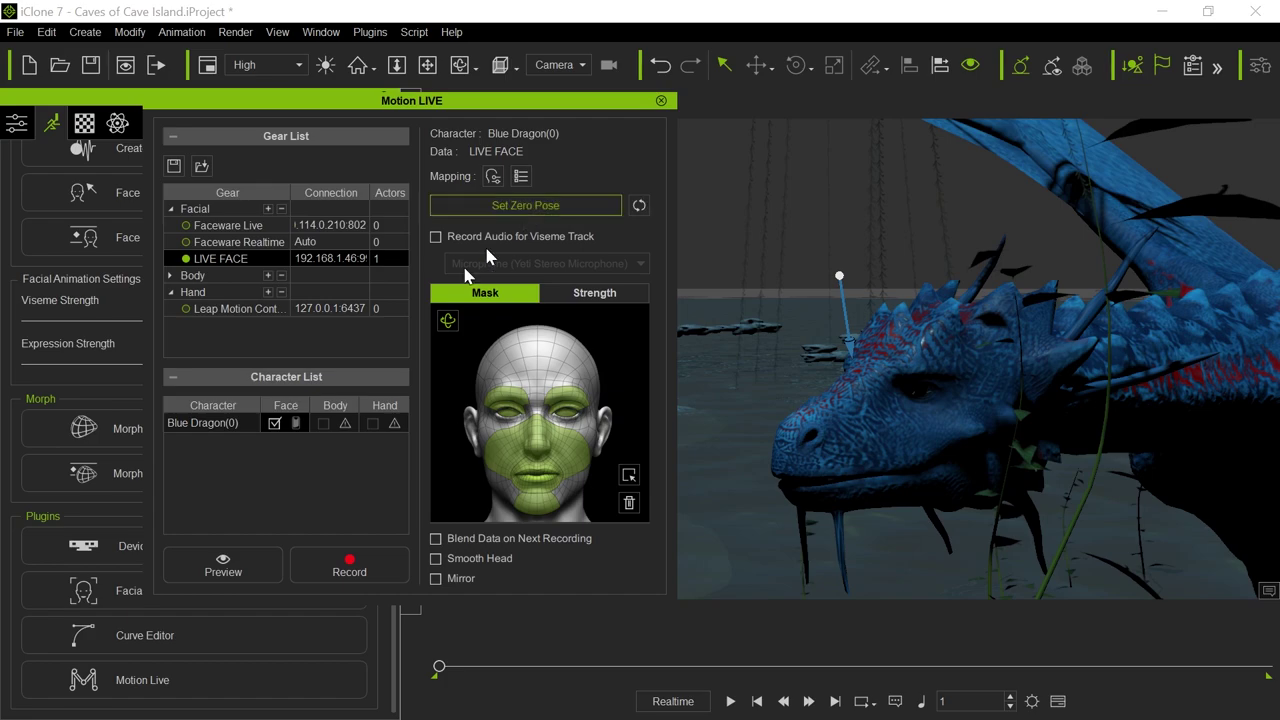
Preview the live facial capture on the Blue Dragon and stop the preview.
{"action": "left_click", "coordinate": [245, 566]}
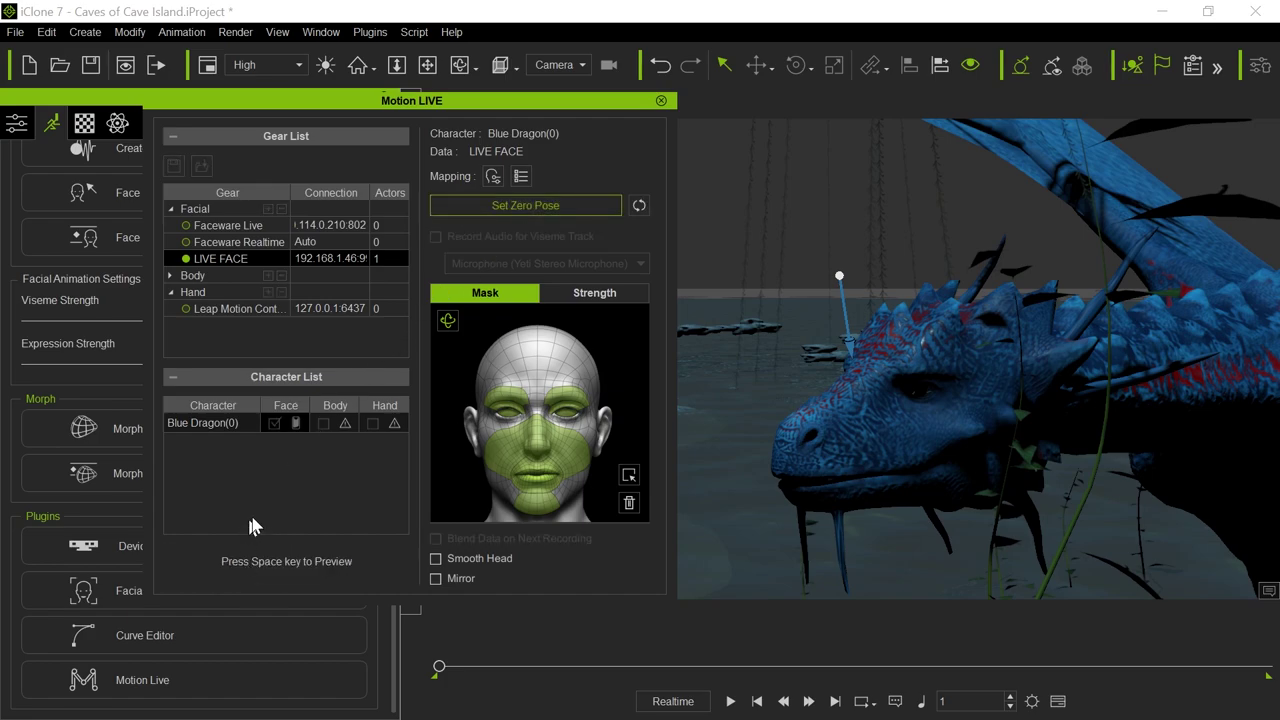
{"action": "key", "text": "space"}
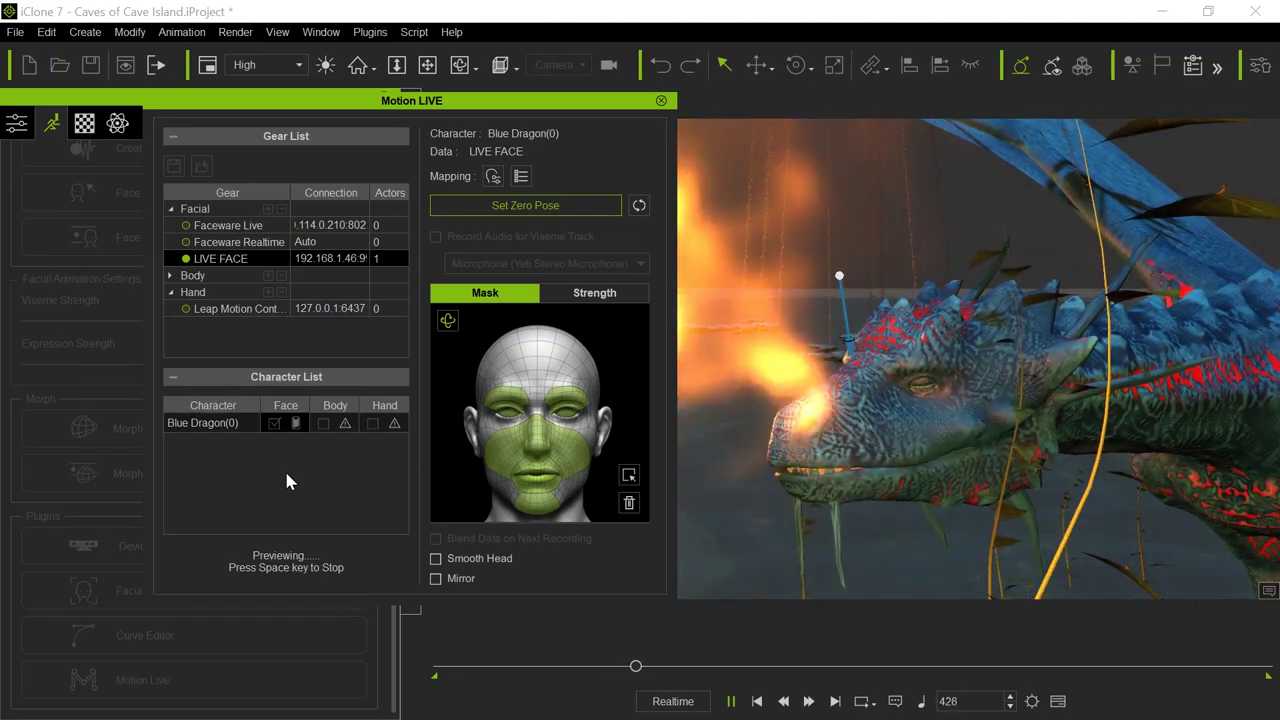
{"action": "key", "text": "space"}
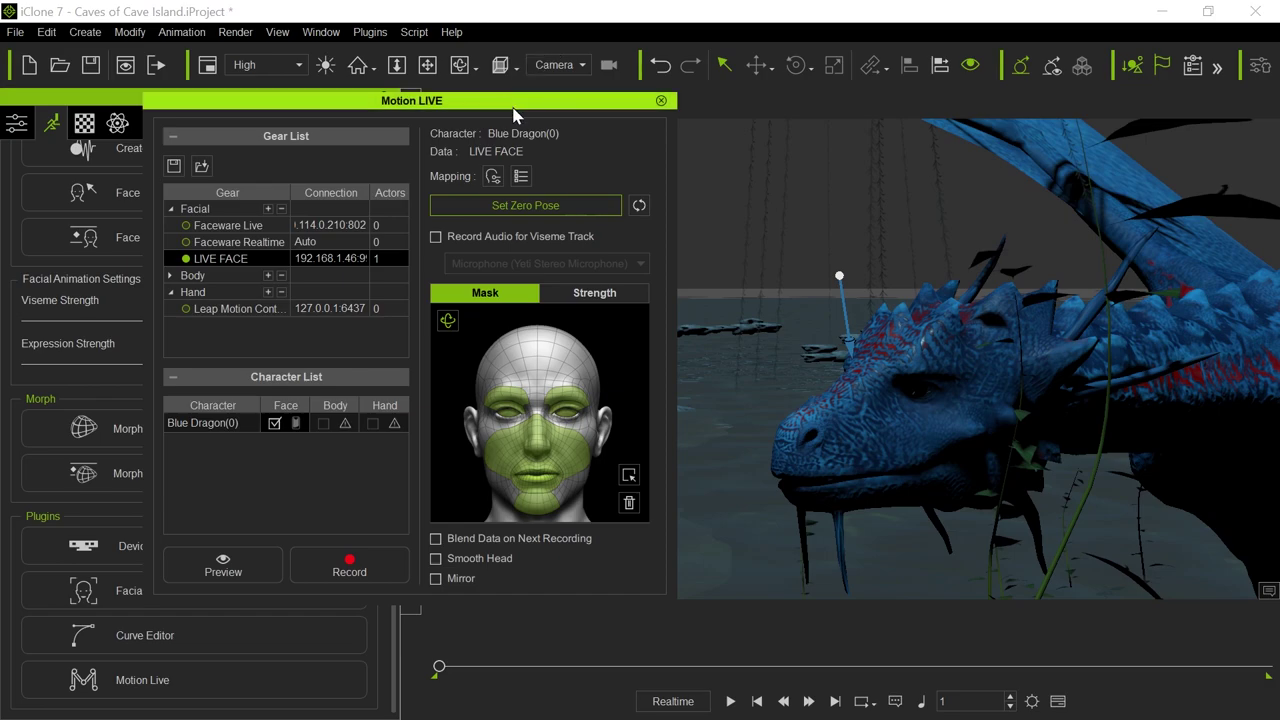
Enable audio recording for the viseme track through the Yeti Stereo Microphone and set the zero pose again.
{"action": "left_click_drag", "start_coordinate": [515, 106], "coordinate": [168, 150]}
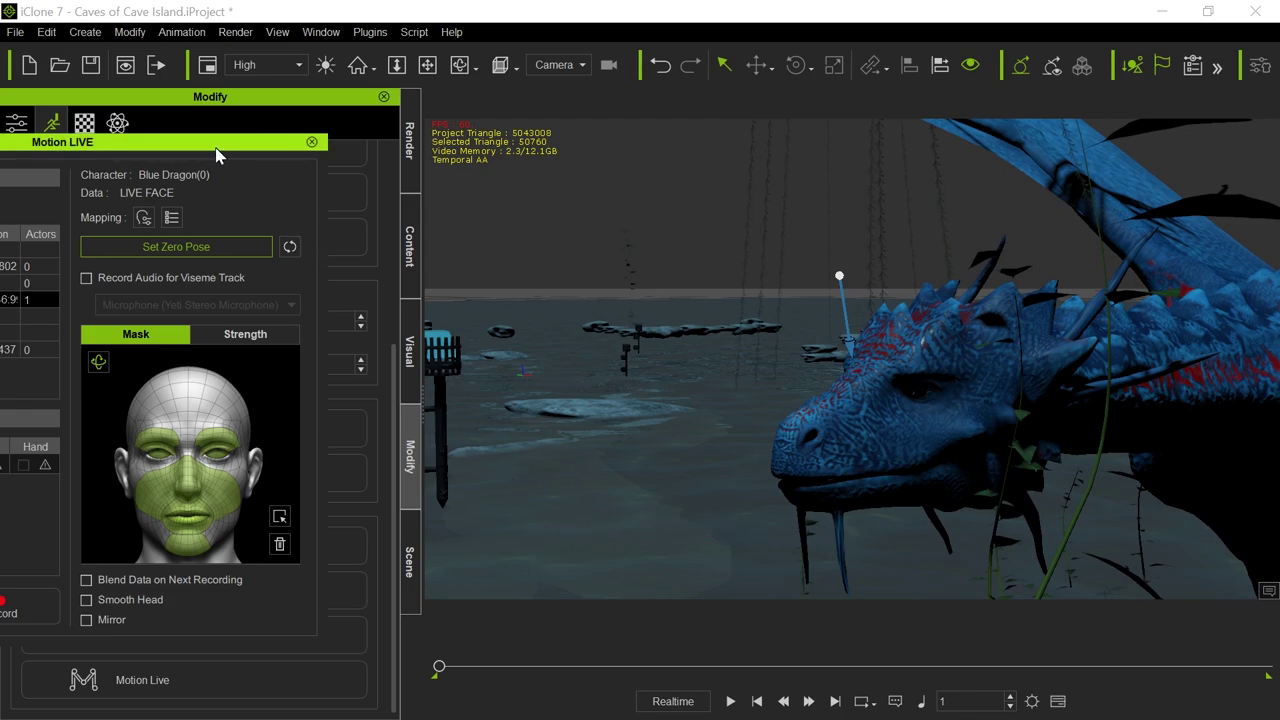
{"action": "left_click_drag", "start_coordinate": [218, 152], "coordinate": [477, 88]}
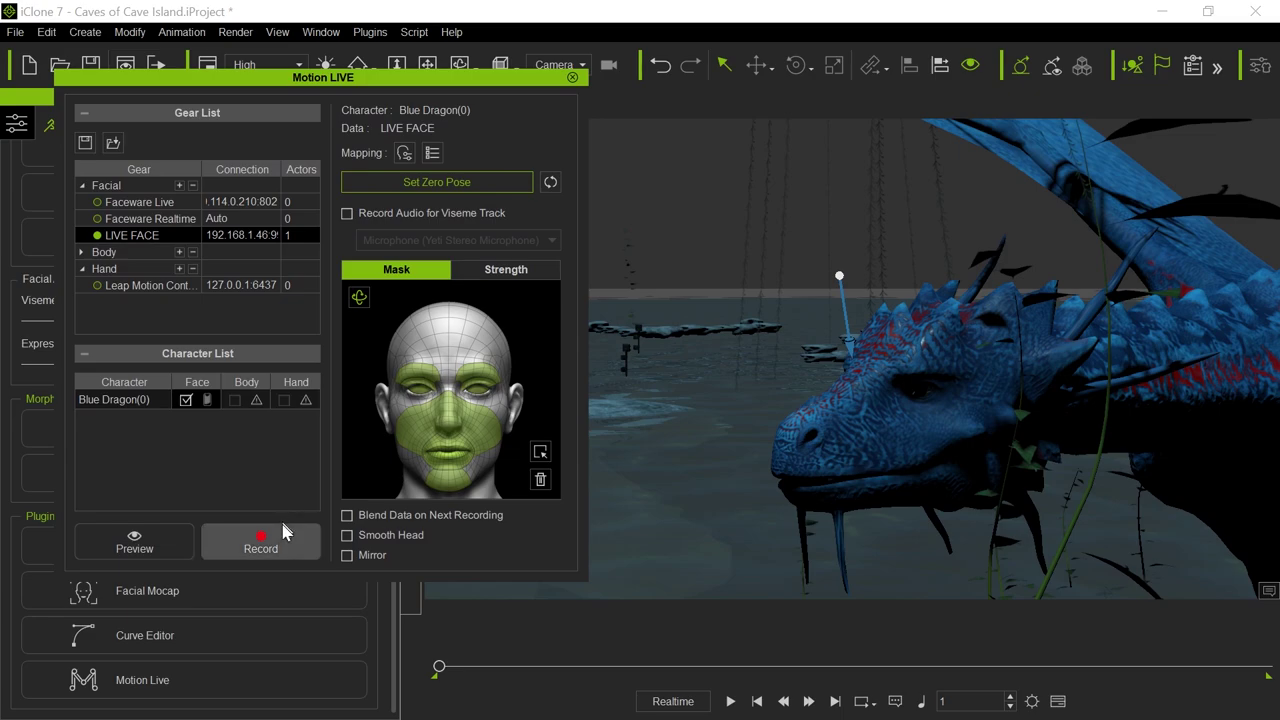
{"action": "left_click", "coordinate": [347, 213]}
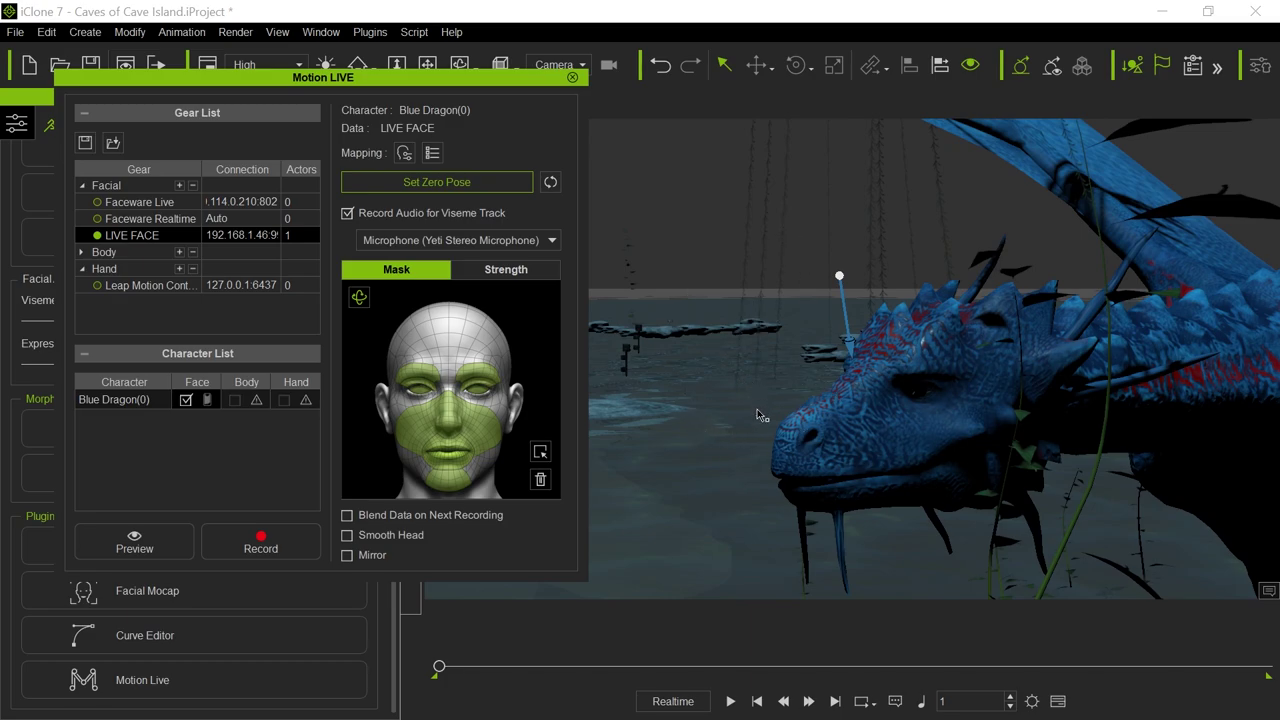
{"action": "left_click", "coordinate": [445, 198]}
Record the Blue Dragon's facial performance and voice up to frame 1339, and close Motion LIVE, disconnecting the servers.
{"action": "left_click", "coordinate": [270, 548]}
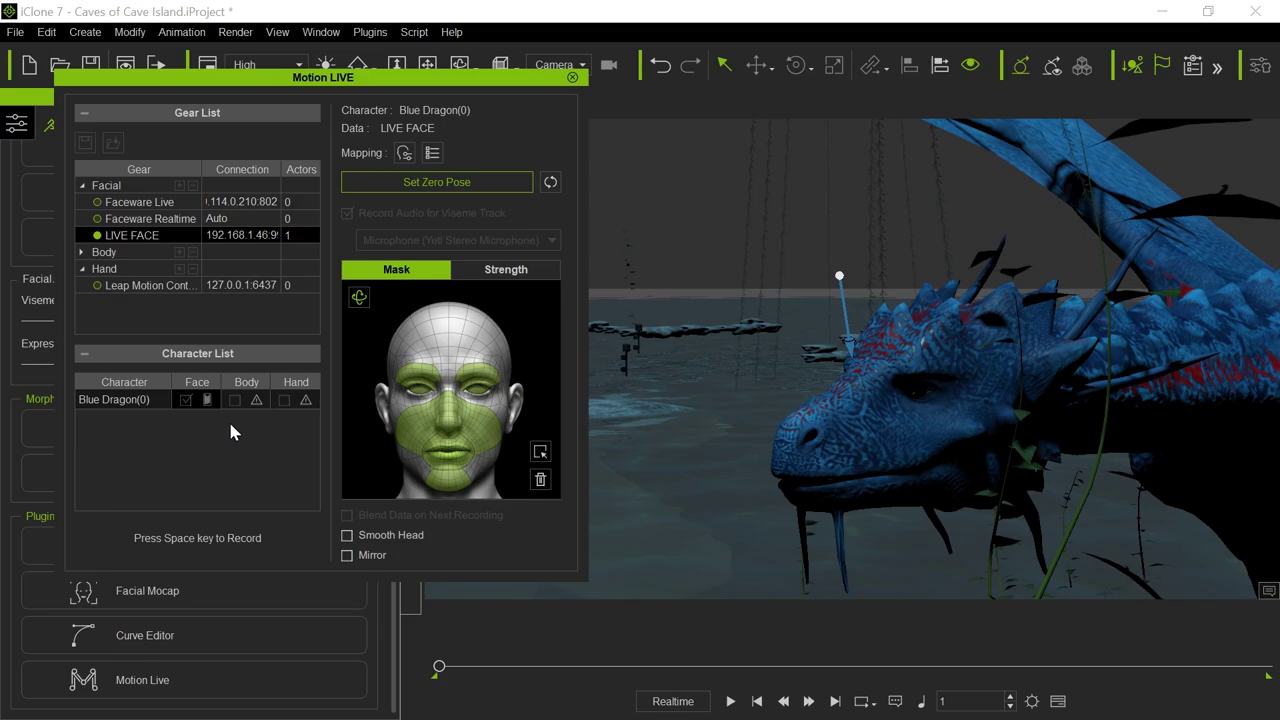
{"action": "key", "text": "space"}
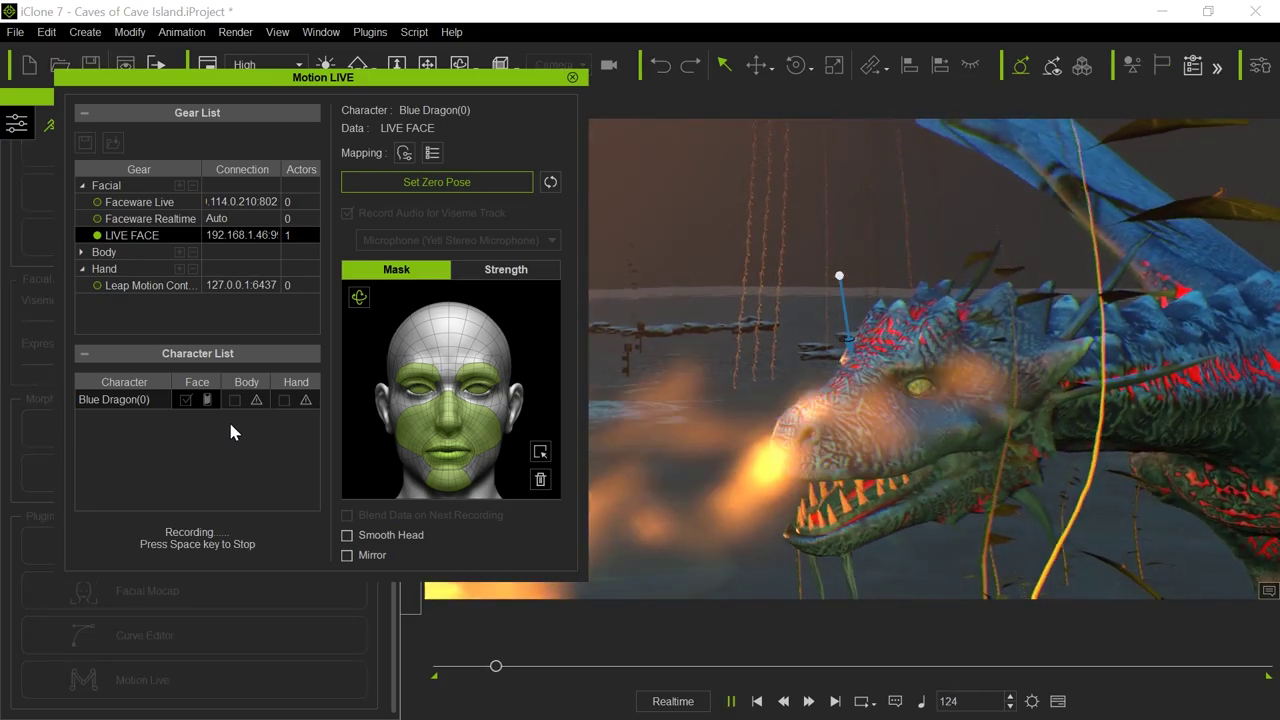
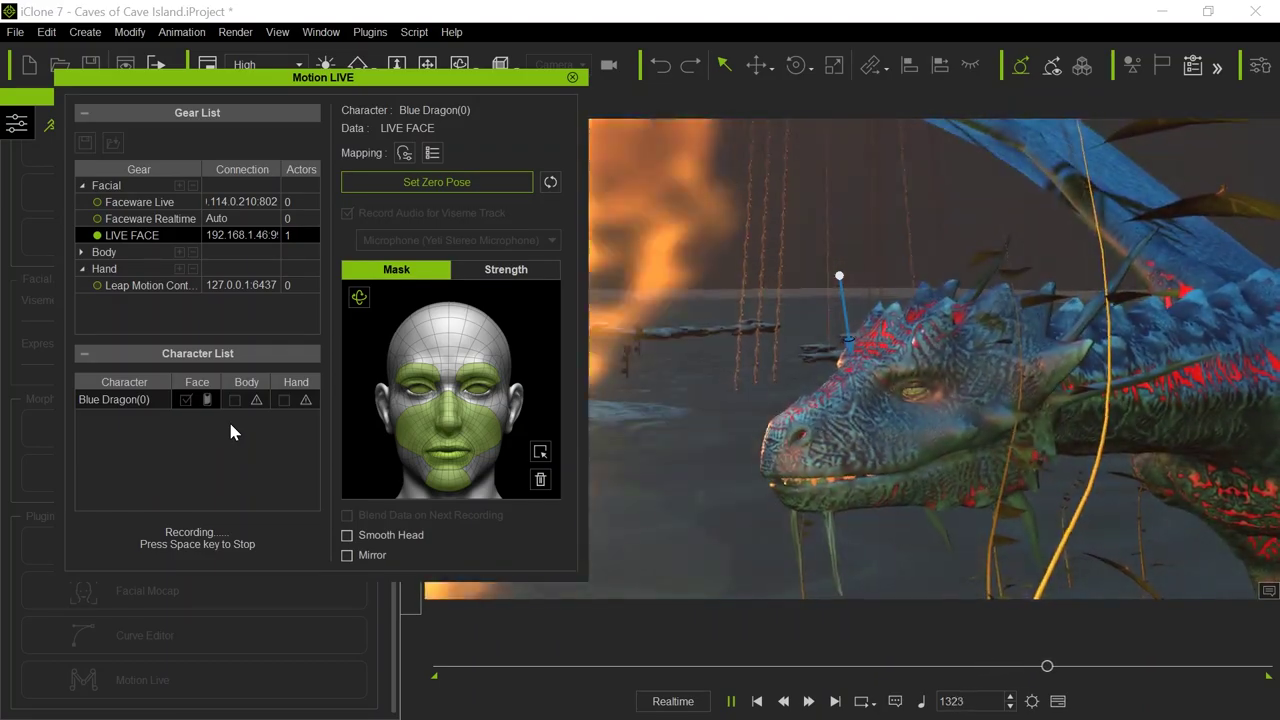
{"action": "key", "text": "space"}
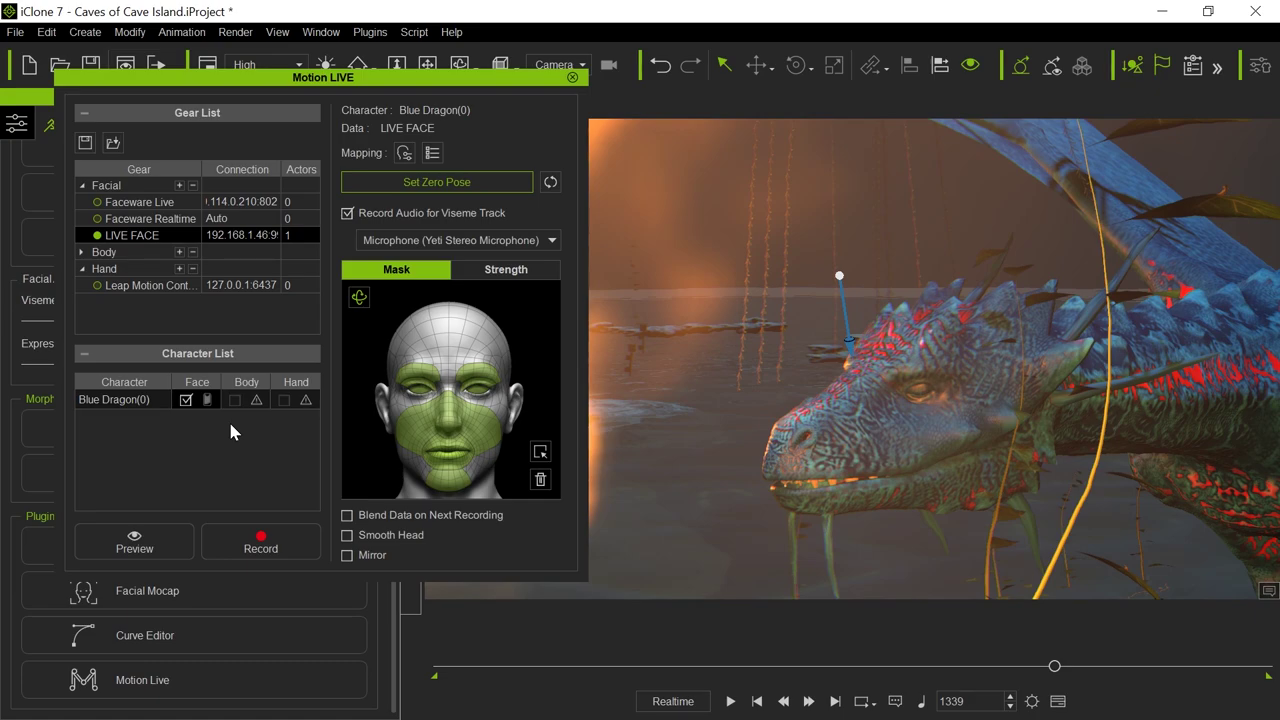
{"action": "left_click", "coordinate": [571, 79]}
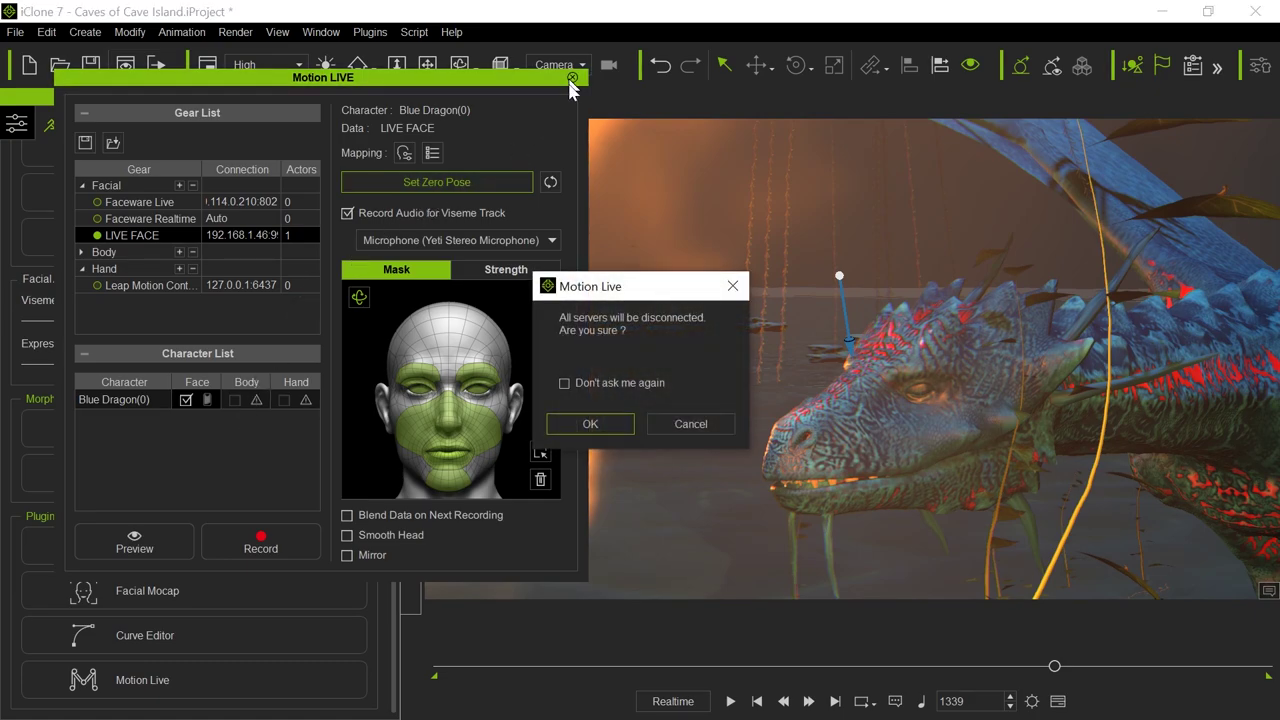
{"action": "left_click", "coordinate": [591, 425]}
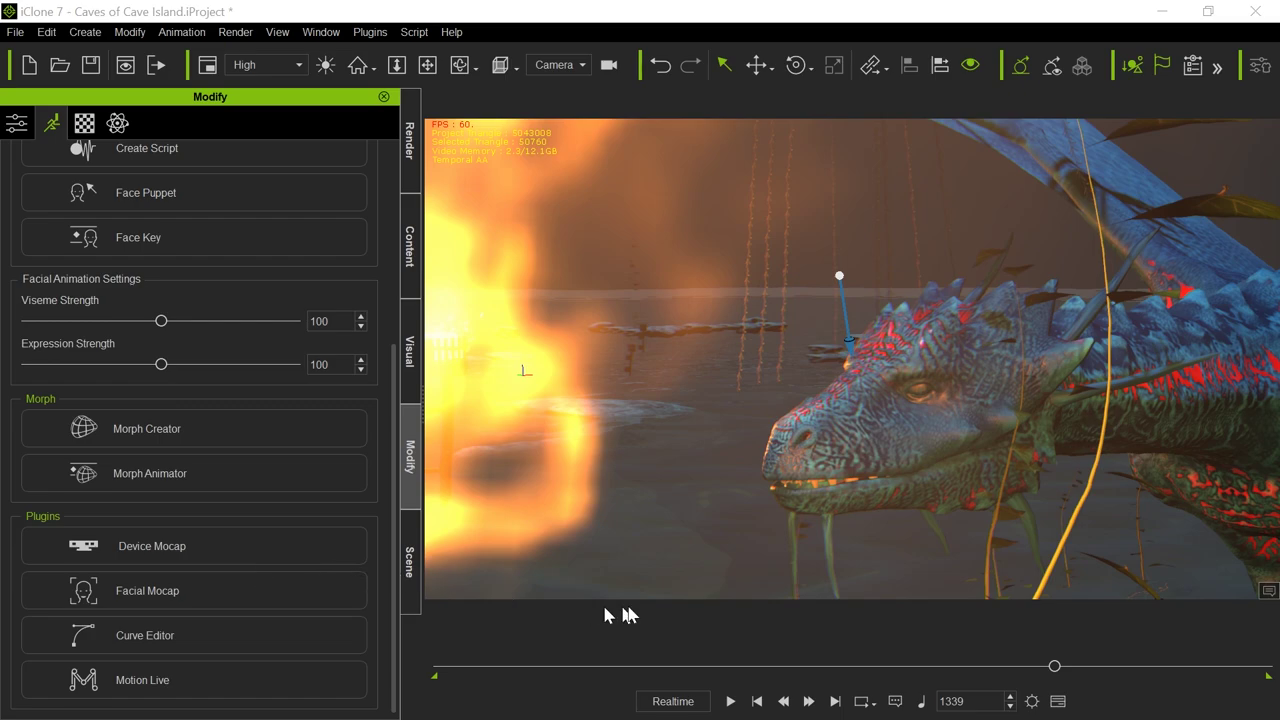
At the first frame, shift and slightly rotate the Blue Dragon in the Preview view, and return to the Camera view.
{"action": "left_click", "coordinate": [757, 701]}
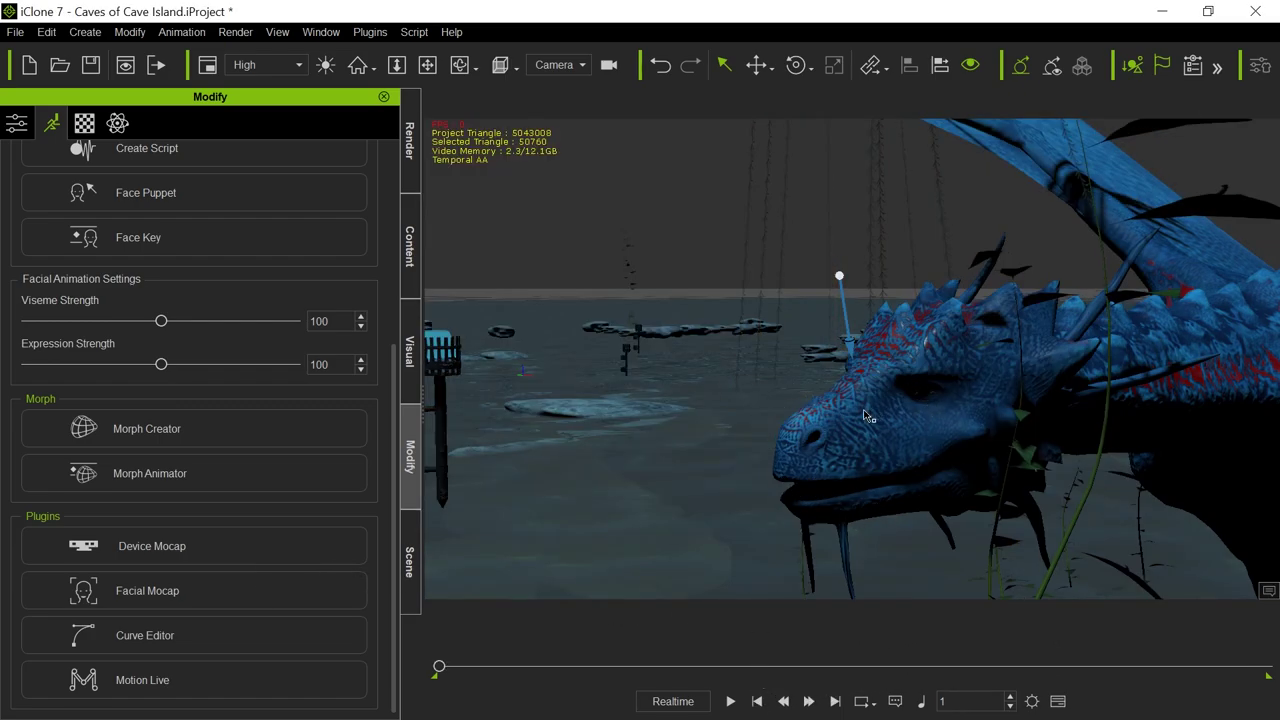
{"action": "left_click", "coordinate": [580, 65]}
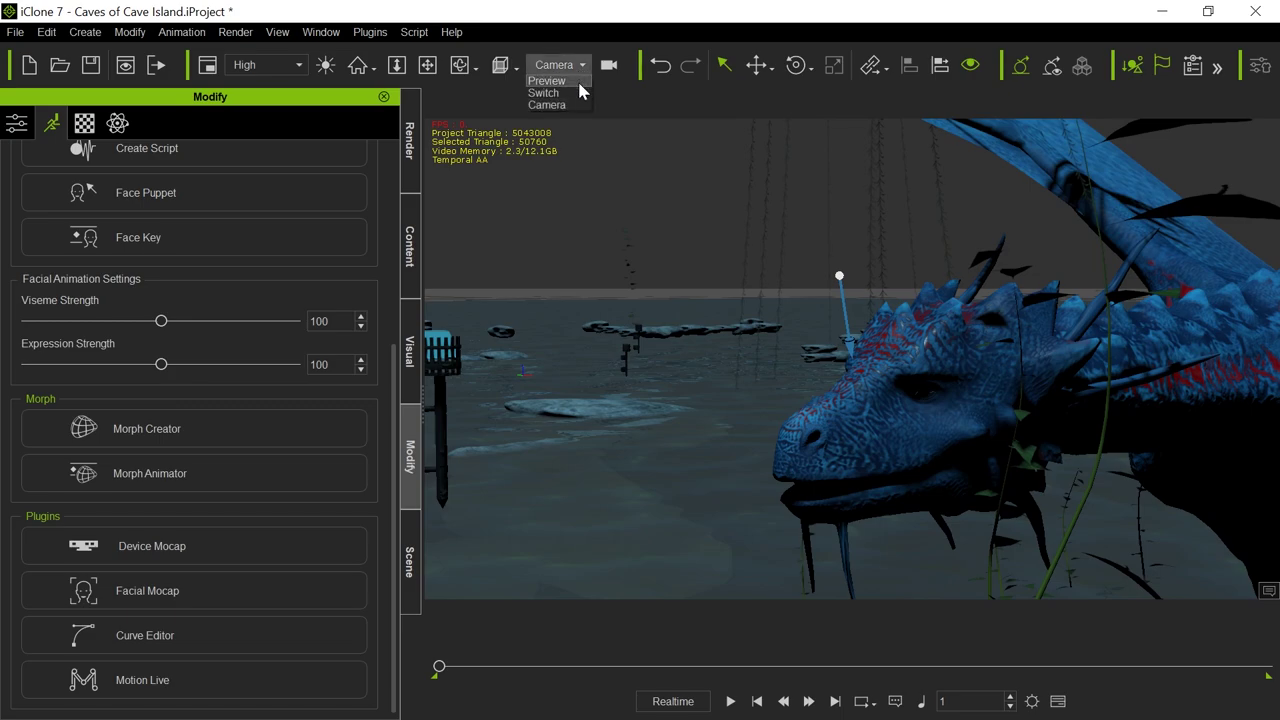
{"action": "left_click", "coordinate": [579, 83]}
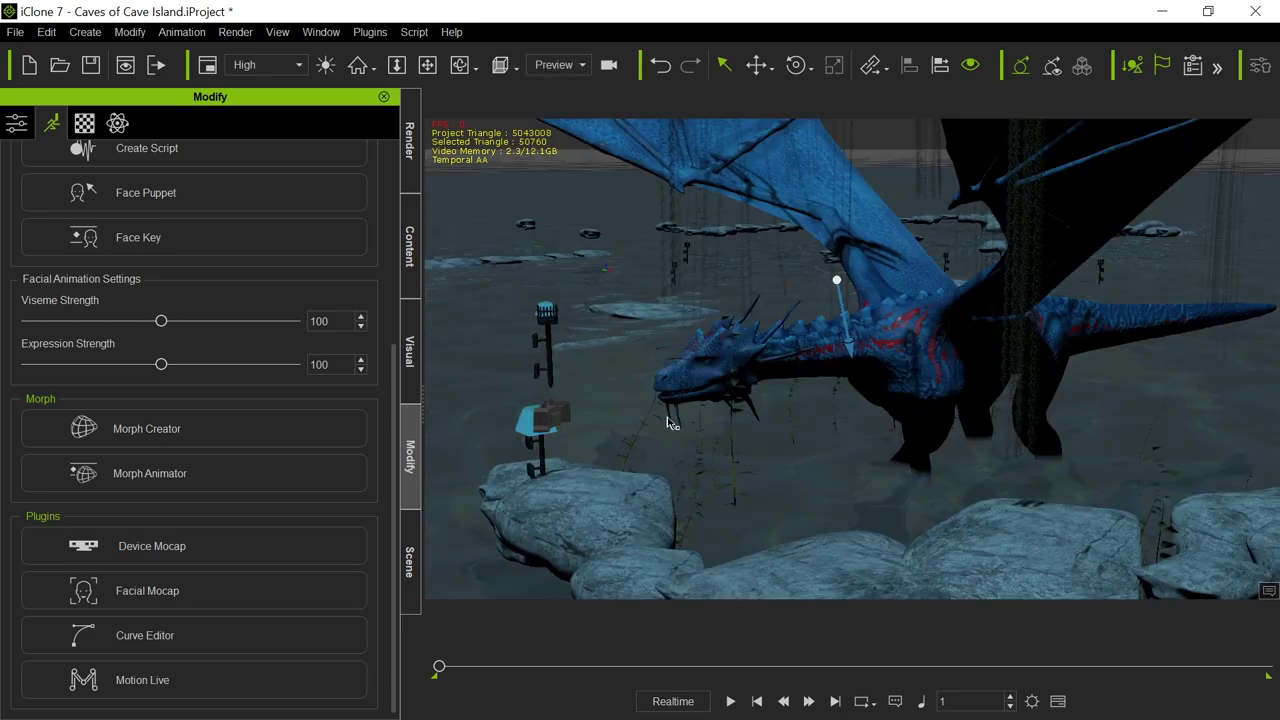
{"action": "key", "text": "w"}
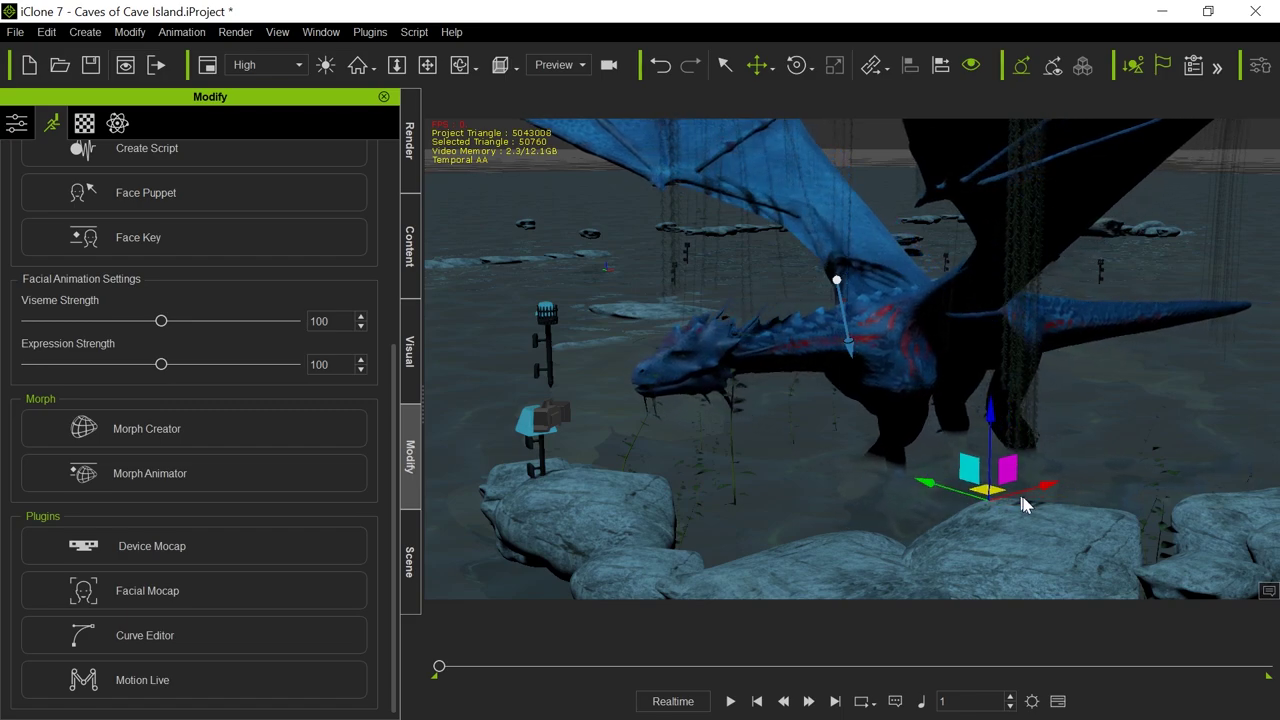
{"action": "left_click_drag", "start_coordinate": [1048, 484], "coordinate": [1078, 472]}
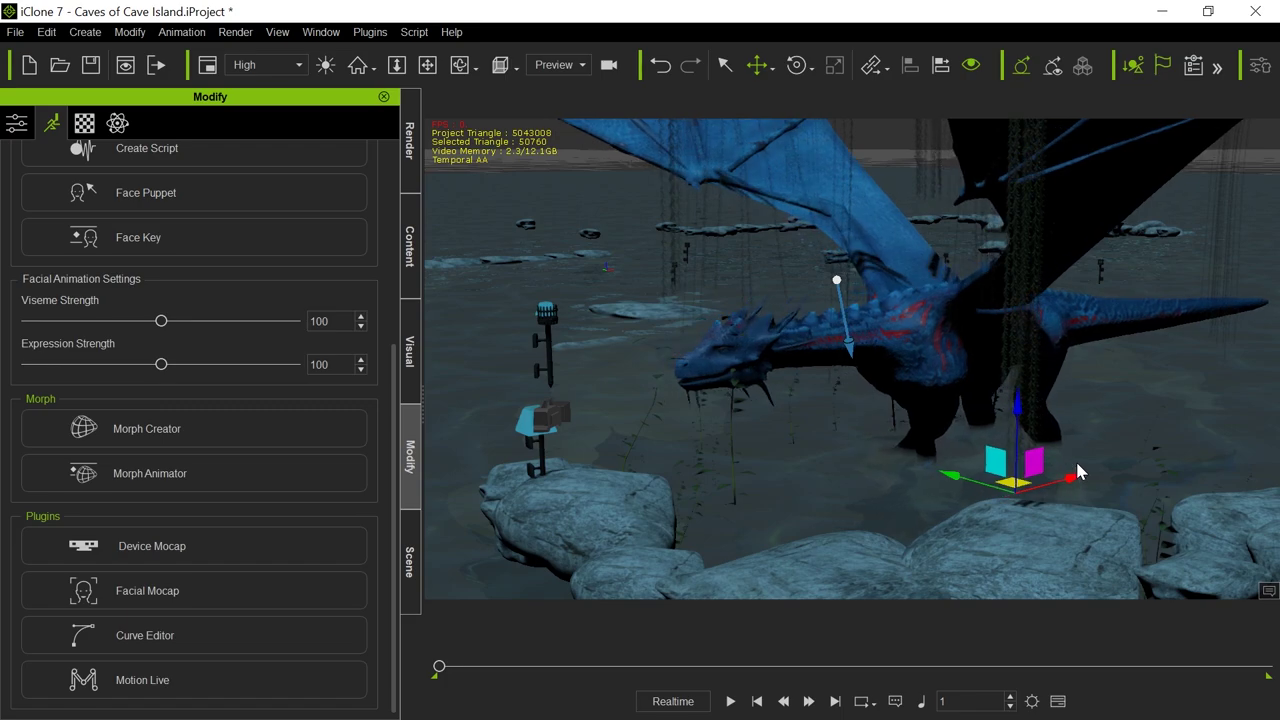
{"action": "key", "text": "e"}
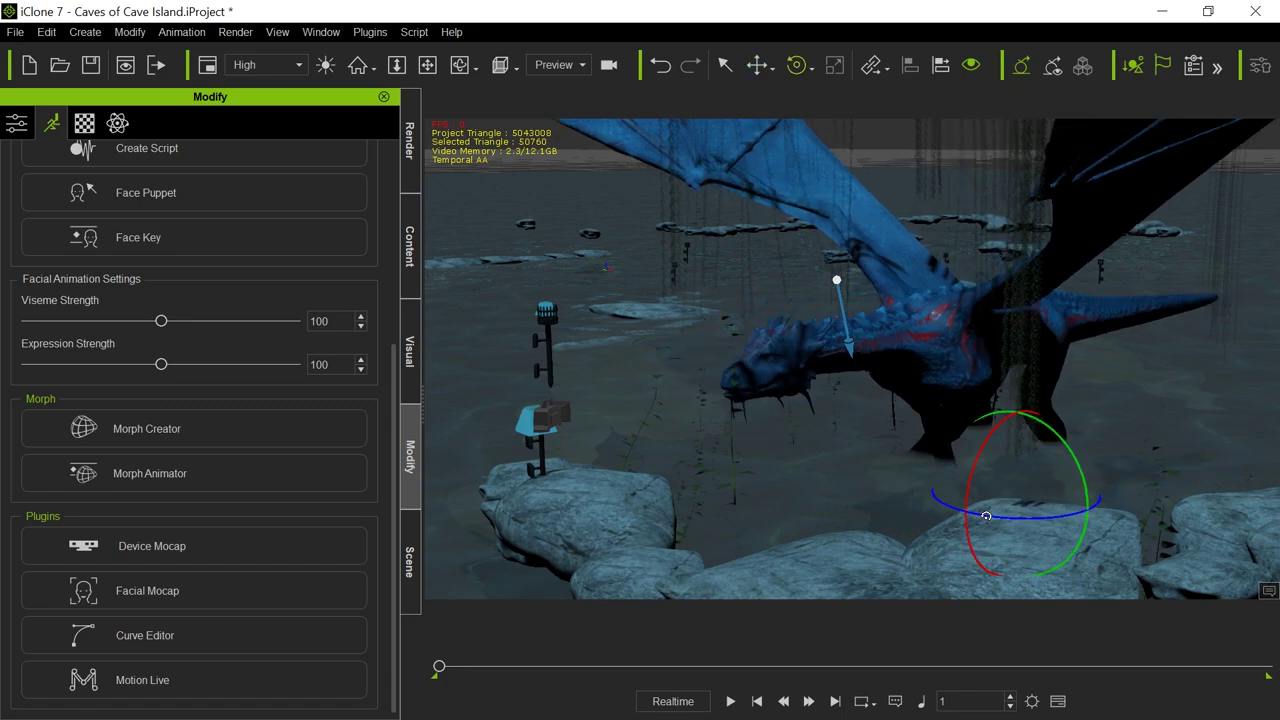
{"action": "key", "text": "w"}
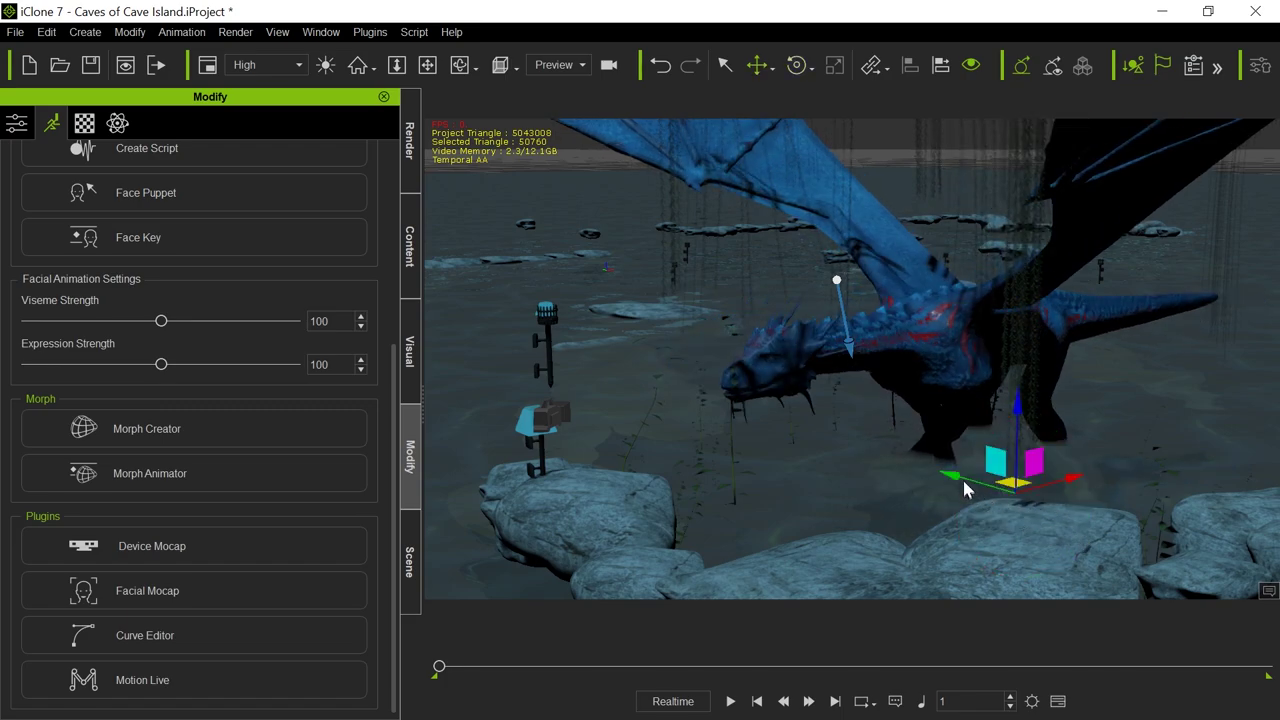
{"action": "left_click_drag", "start_coordinate": [953, 479], "coordinate": [913, 461]}
{"action": "left_click", "coordinate": [560, 66]}
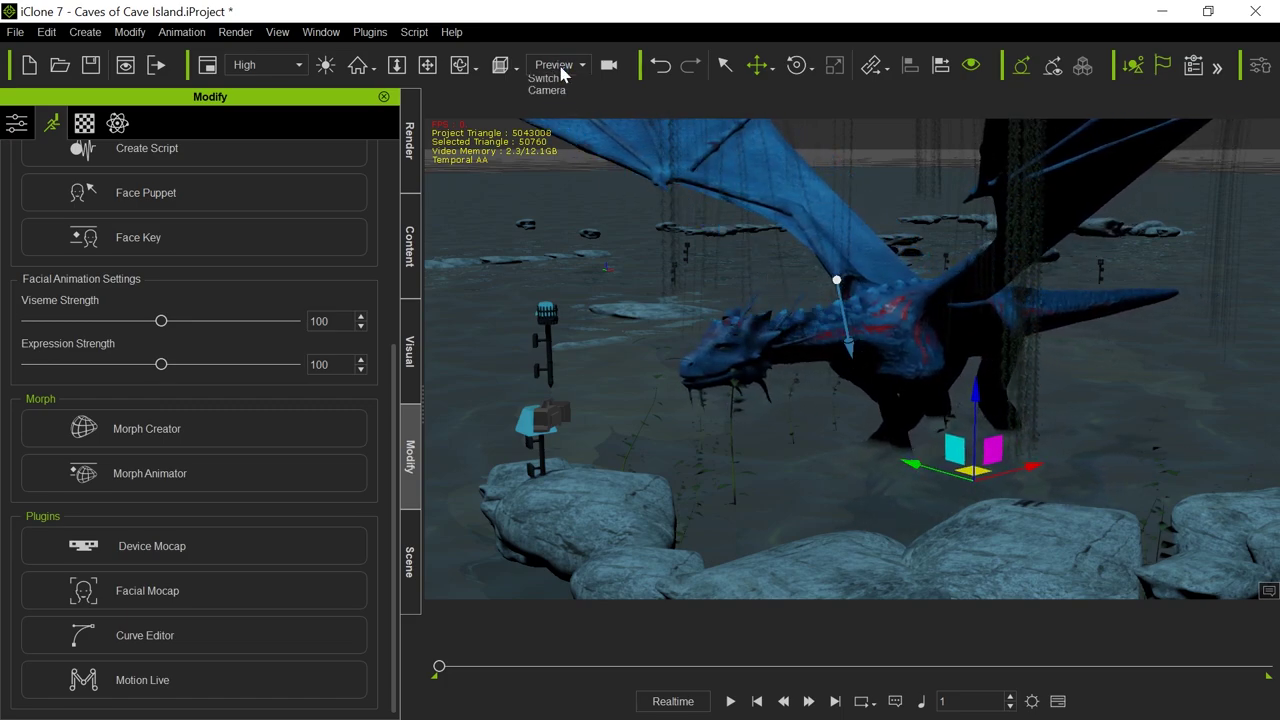
{"action": "left_click", "coordinate": [560, 104]}
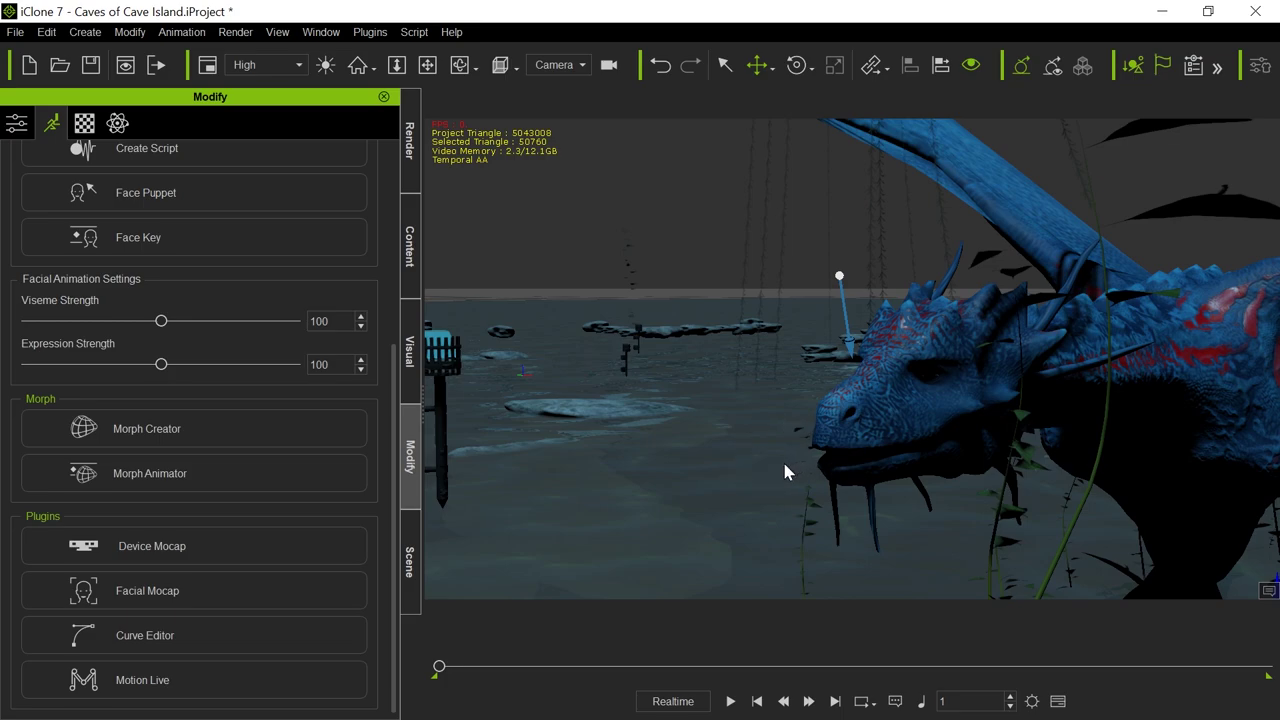
Activate depth of field for the scene camera and pick the Blue Dragon's head as the focus target.
{"action": "left_click", "coordinate": [414, 556]}
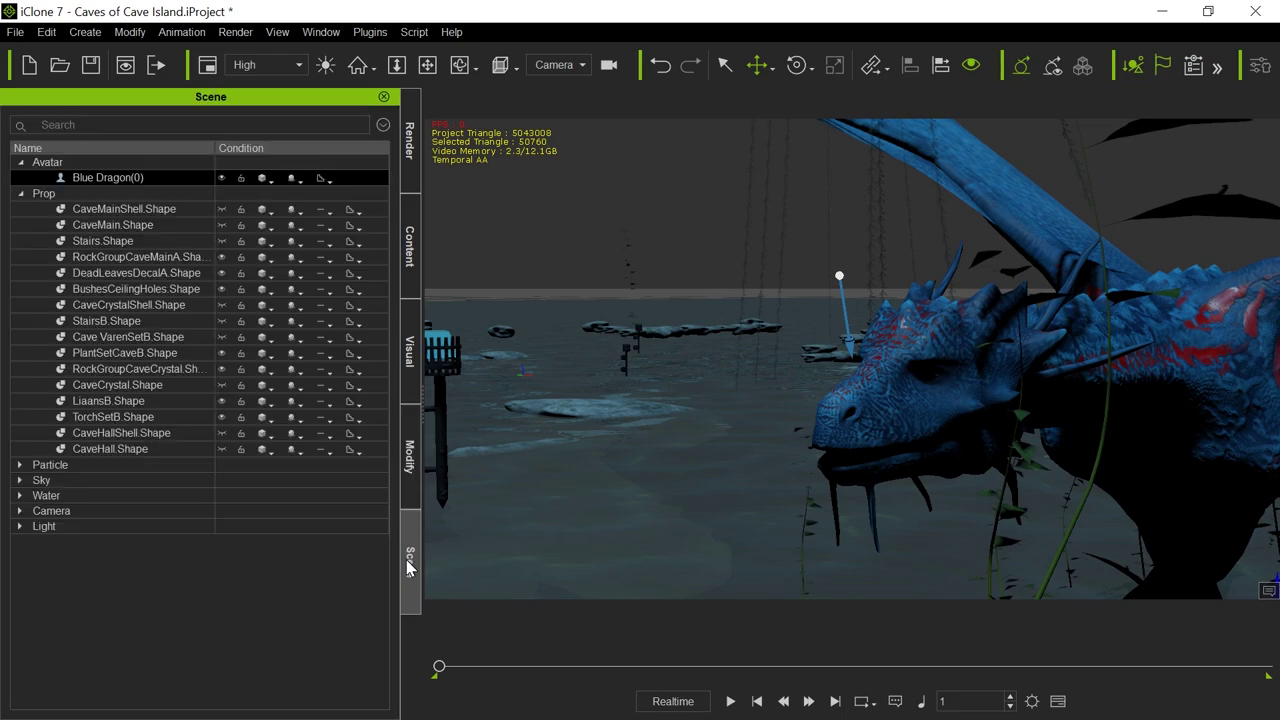
{"action": "left_click", "coordinate": [20, 511]}
{"action": "left_click", "coordinate": [36, 527]}
{"action": "left_click", "coordinate": [410, 462]}
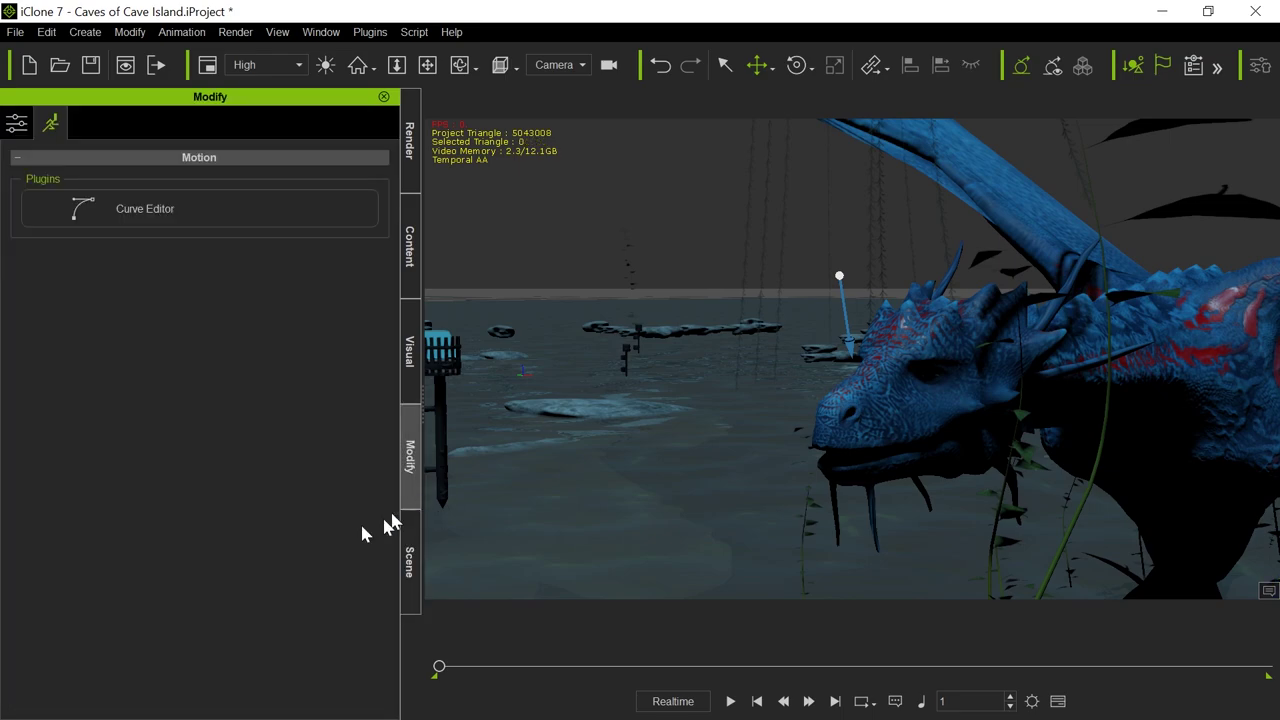
{"action": "left_click", "coordinate": [17, 124]}
{"action": "scroll", "coordinate": [186, 624], "scroll_direction": "down", "scroll_amount": 12}
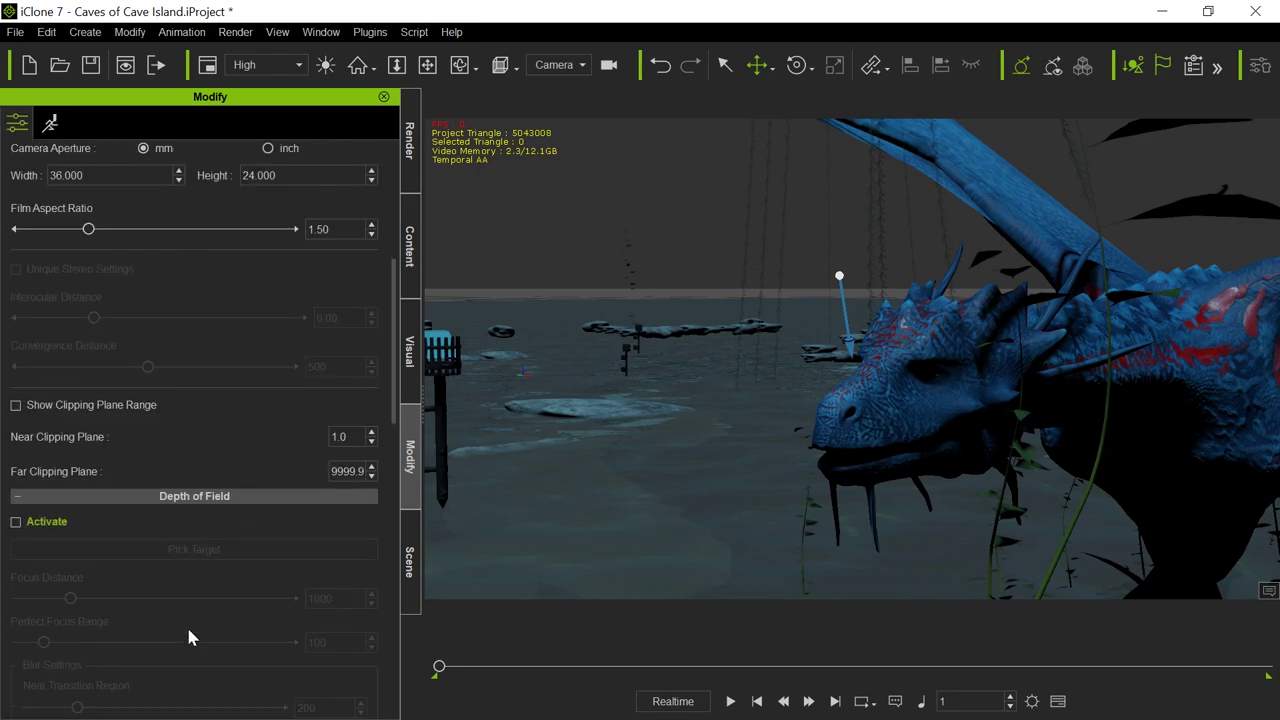
{"action": "scroll", "coordinate": [186, 624], "scroll_direction": "down", "scroll_amount": 3}
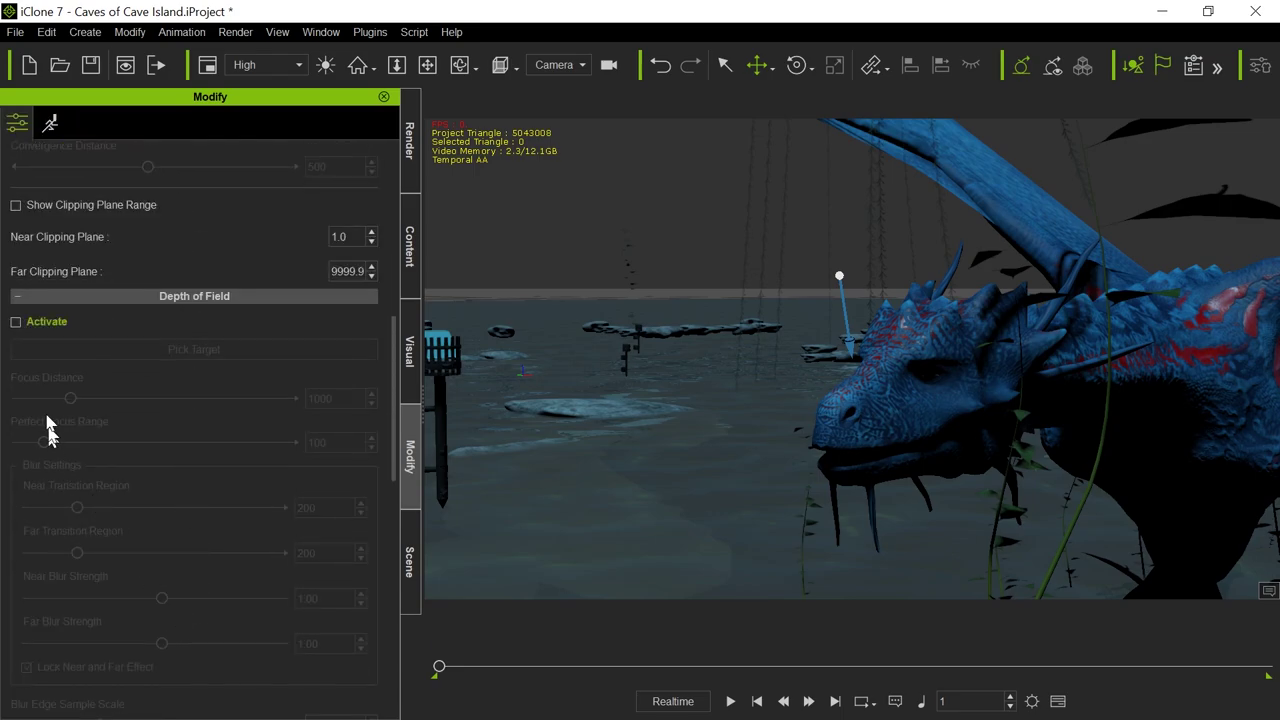
{"action": "left_click", "coordinate": [16, 322]}
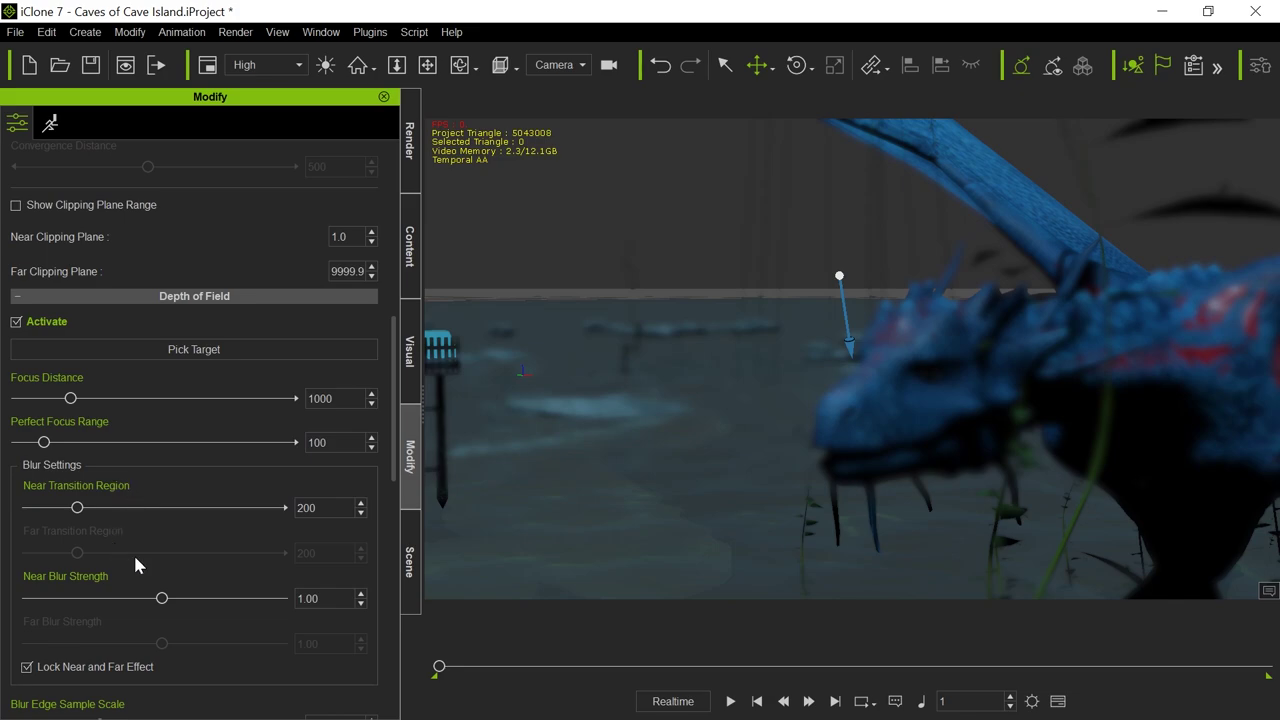
{"action": "left_click", "coordinate": [237, 360]}
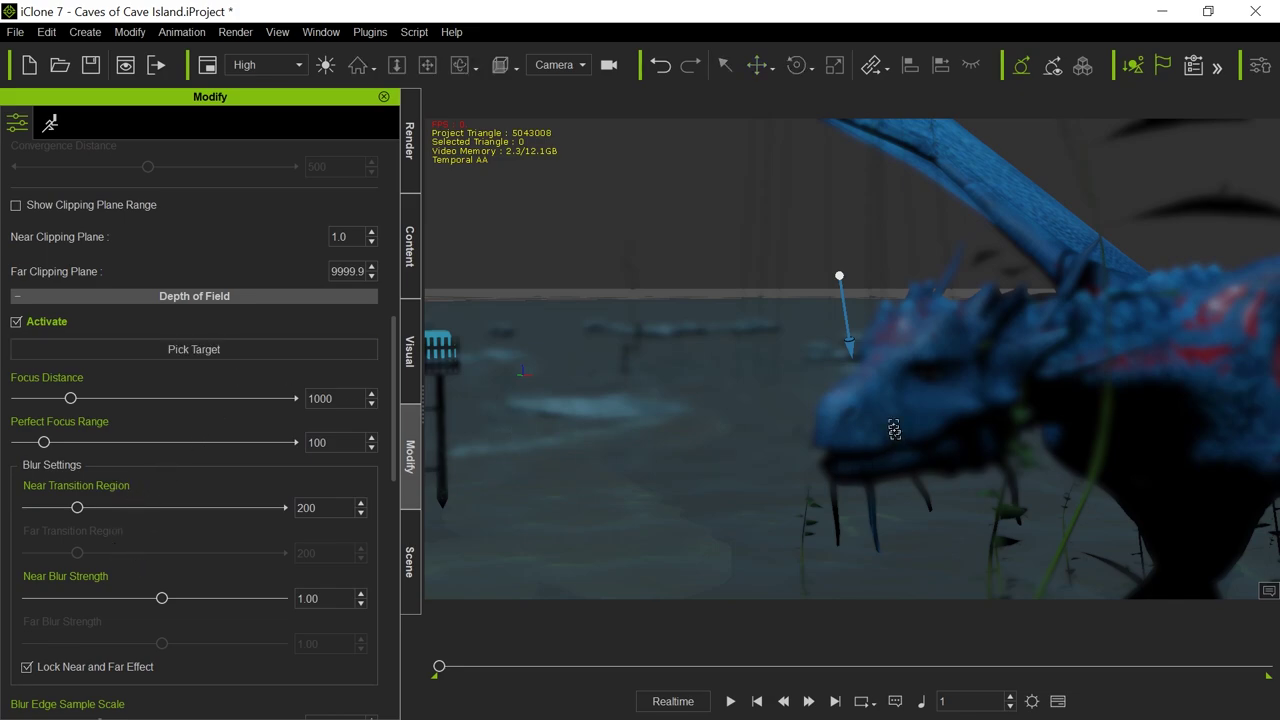
{"action": "left_click", "coordinate": [888, 380]}
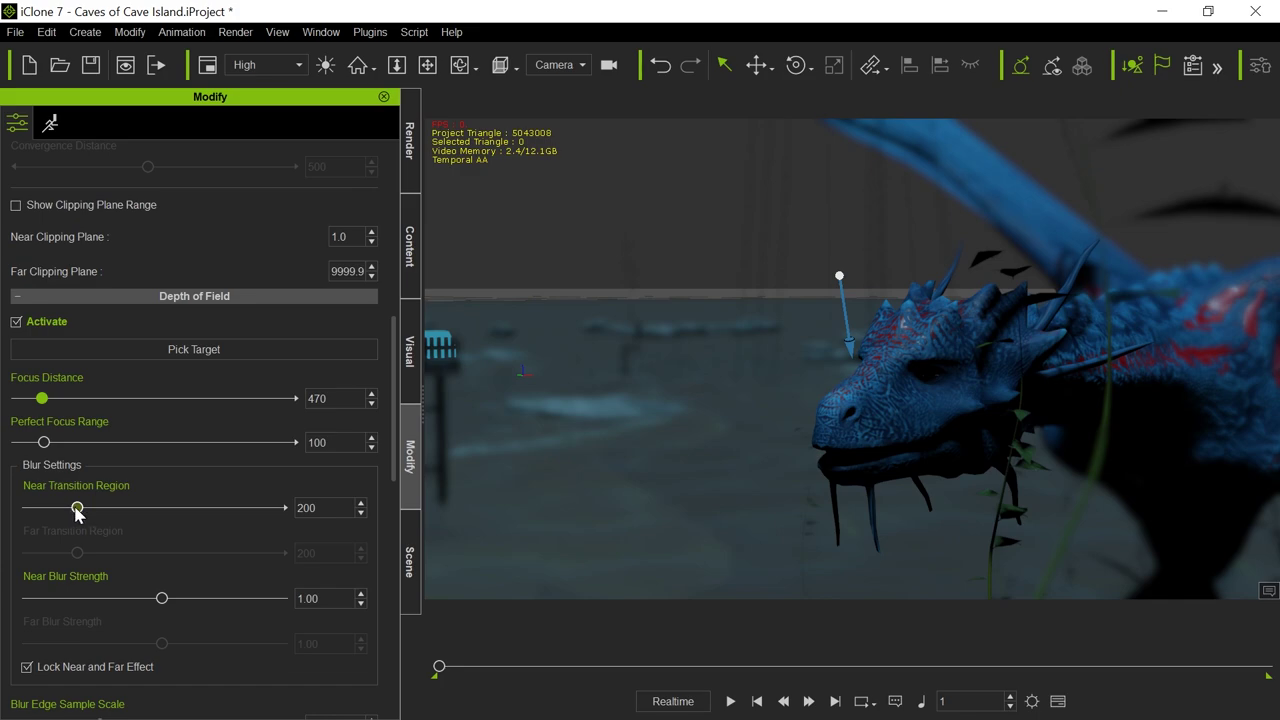
Set the near transition region to 614 and the perfect focus range to 150, using the DOF regions display as a guide.
{"action": "left_click_drag", "start_coordinate": [77, 508], "coordinate": [53, 510]}
{"action": "scroll", "coordinate": [183, 651], "scroll_direction": "down", "scroll_amount": 2}
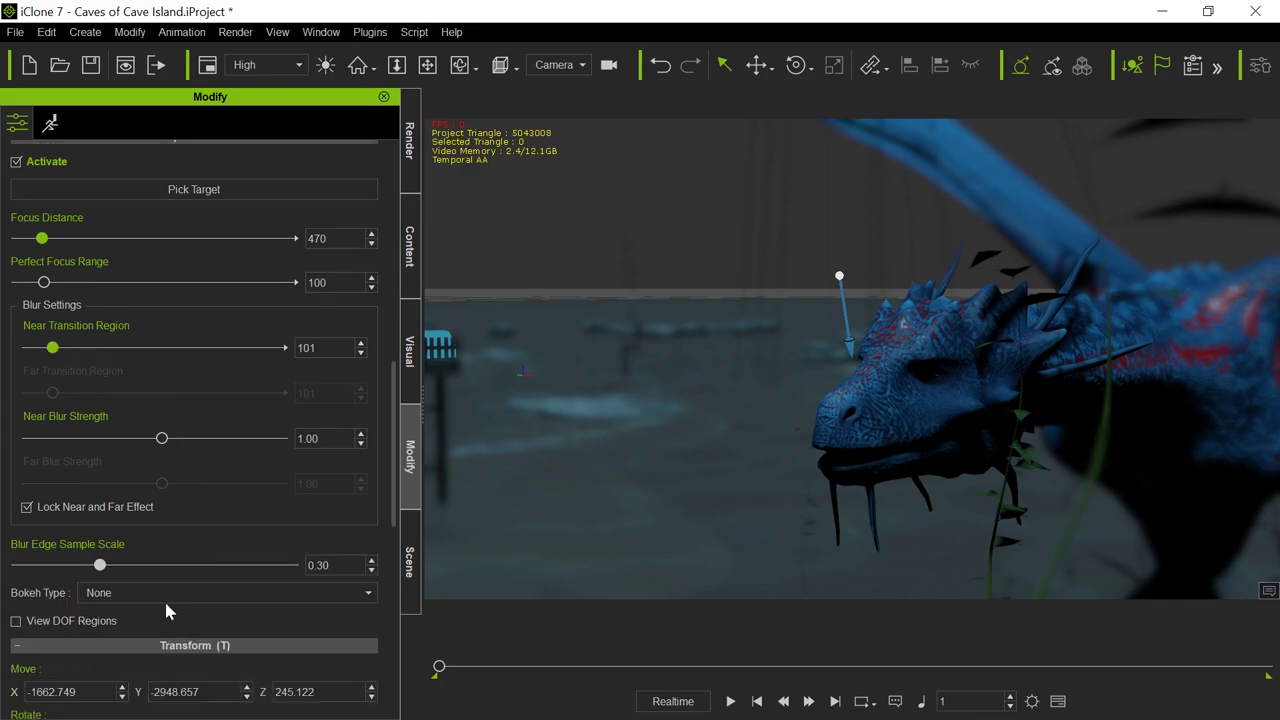
{"action": "left_click", "coordinate": [16, 621]}
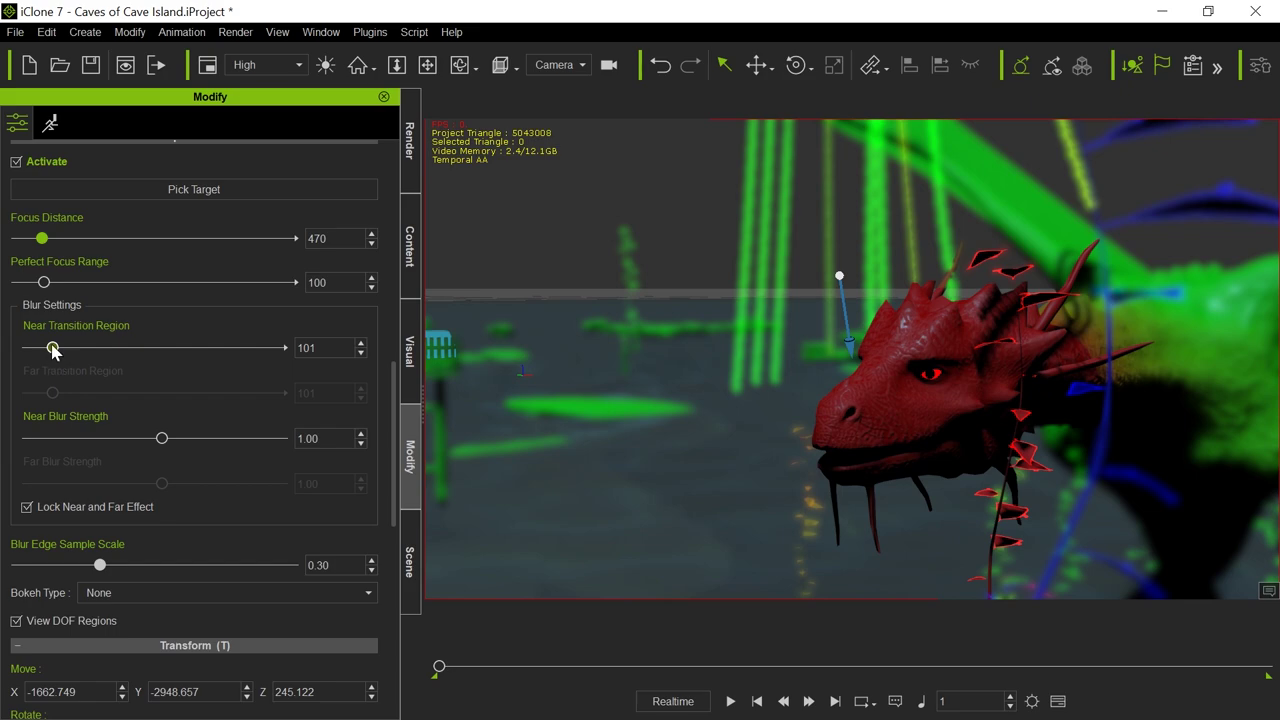
{"action": "left_click_drag", "start_coordinate": [53, 348], "coordinate": [181, 355]}
{"action": "left_click_drag", "start_coordinate": [45, 284], "coordinate": [61, 286]}
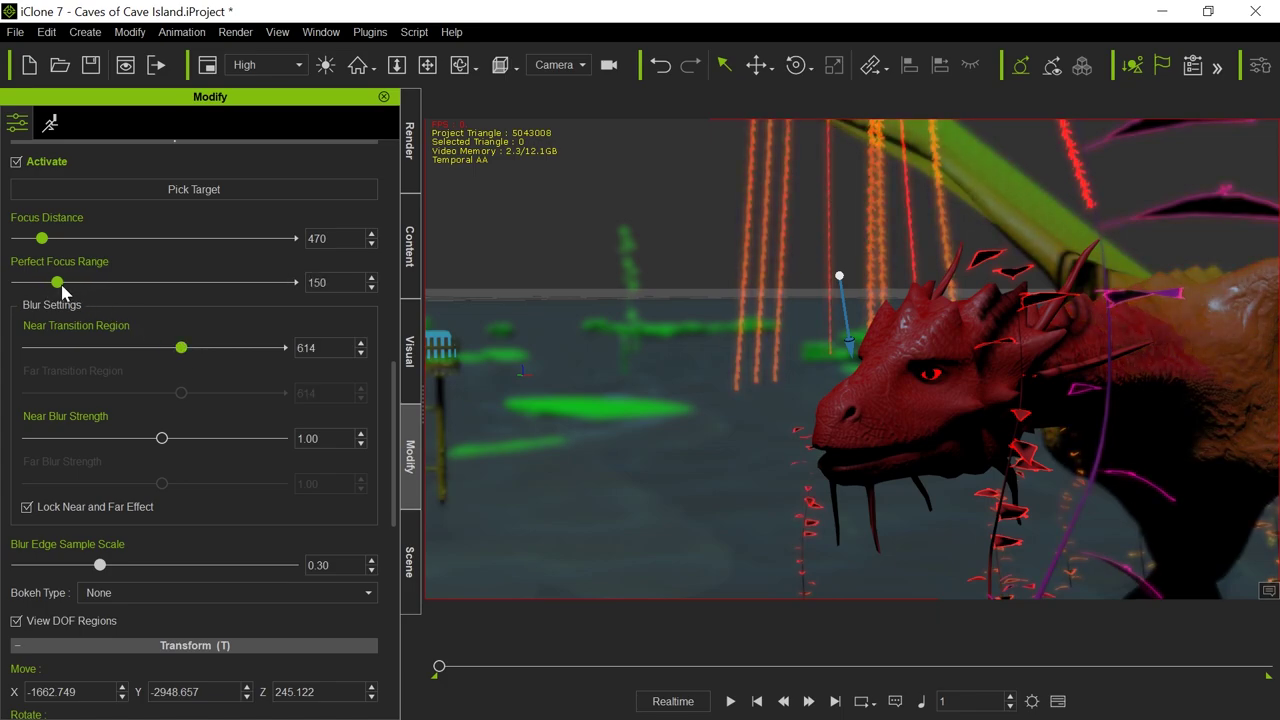
{"action": "left_click", "coordinate": [16, 621]}
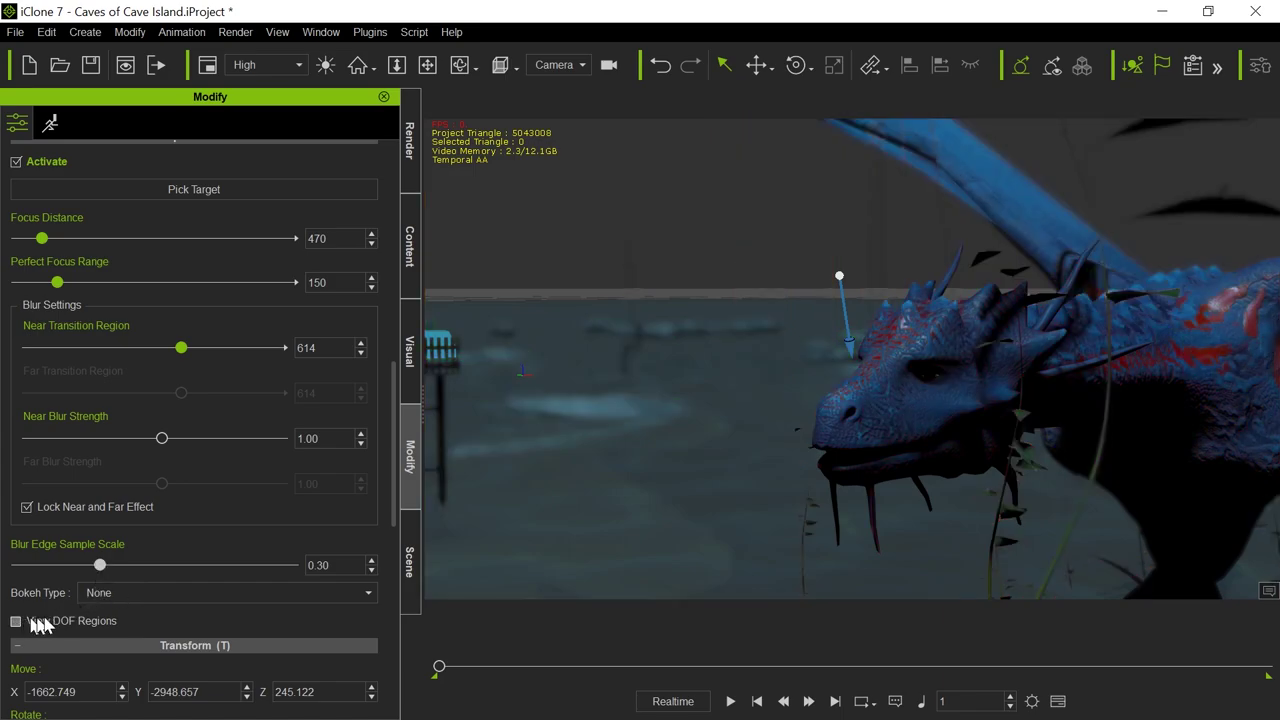
Reposition the camera around the Blue Dragon's head at frame 218.
{"action": "left_click", "coordinate": [411, 563]}
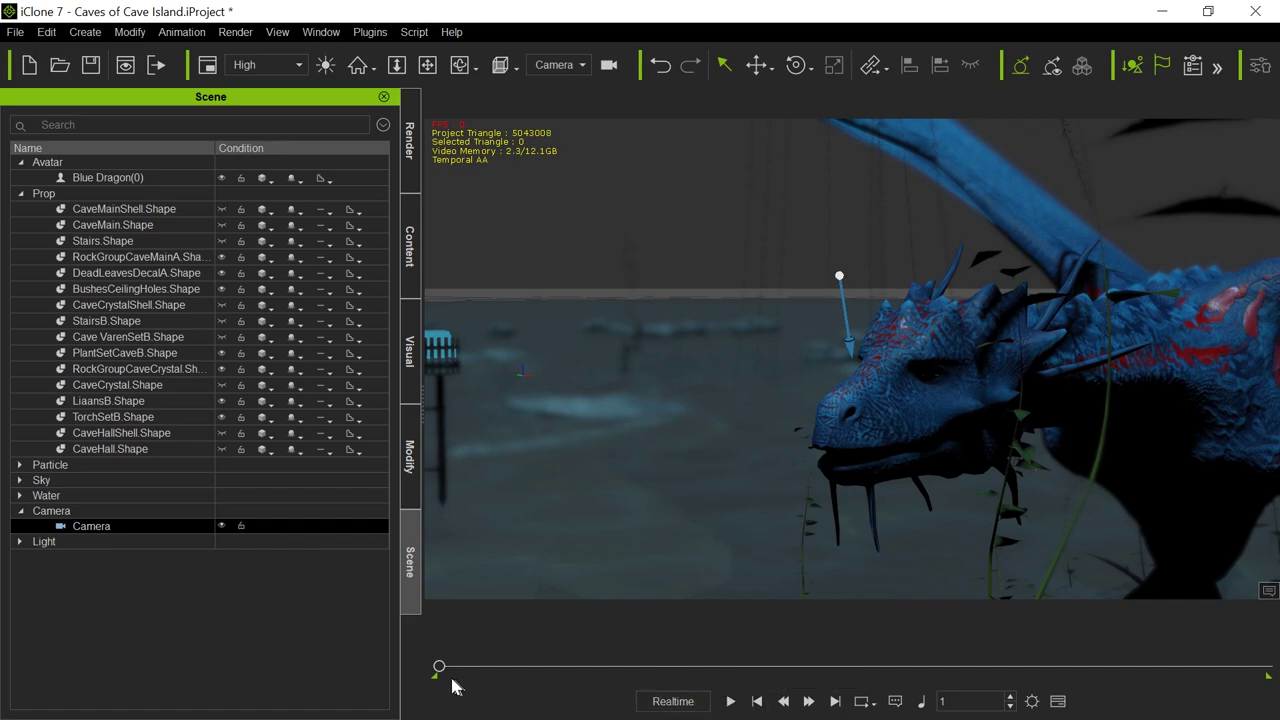
{"action": "left_click_drag", "start_coordinate": [440, 668], "coordinate": [543, 675]}
{"action": "key", "text": "x"}
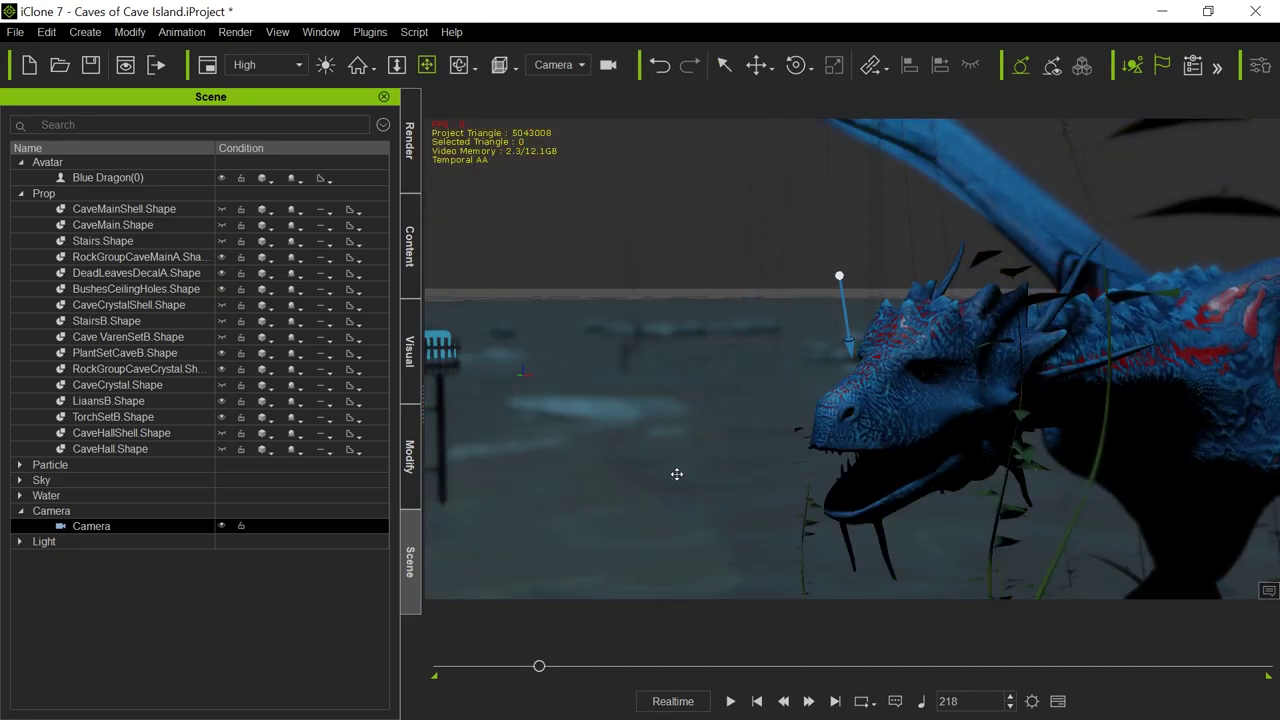
{"action": "left_click_drag", "start_coordinate": [677, 474], "coordinate": [684, 474]}
{"action": "left_click_drag", "start_coordinate": [894, 449], "coordinate": [880, 451]}
{"action": "key", "text": "q"}
{"action": "left_click", "coordinate": [951, 443]}
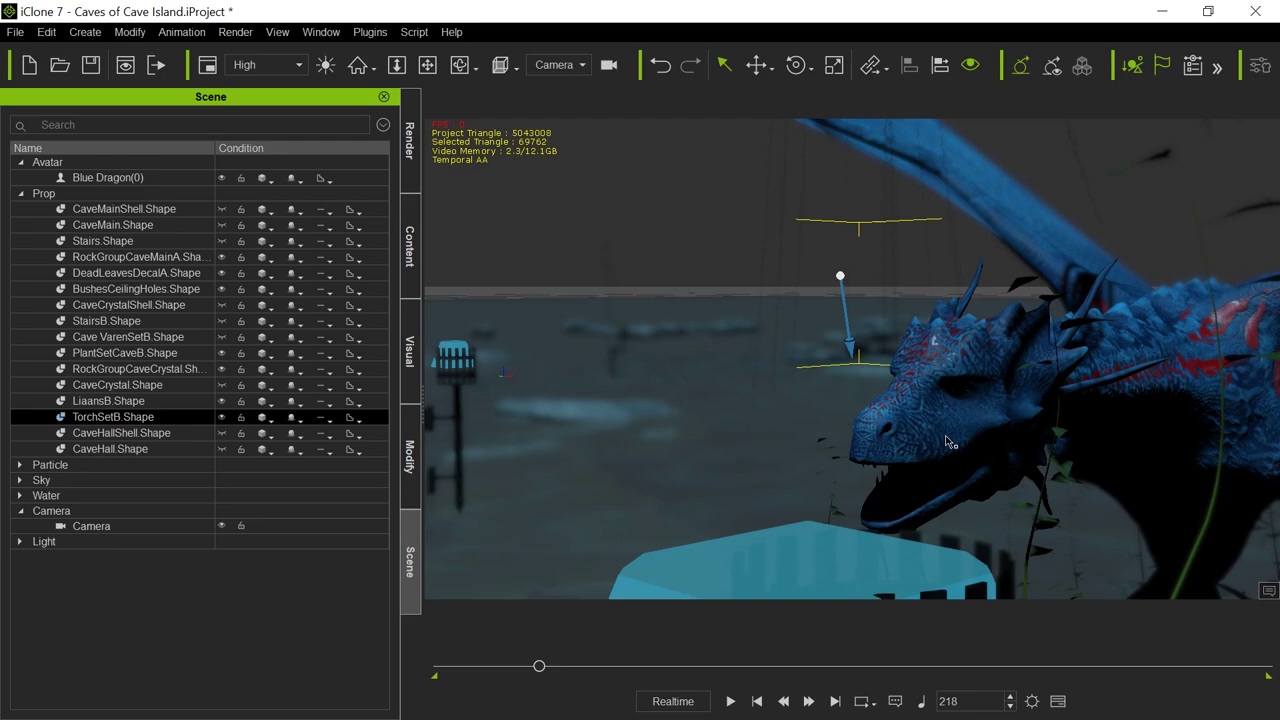
{"action": "key", "text": "x"}
{"action": "left_click_drag", "start_coordinate": [829, 423], "coordinate": [786, 389]}
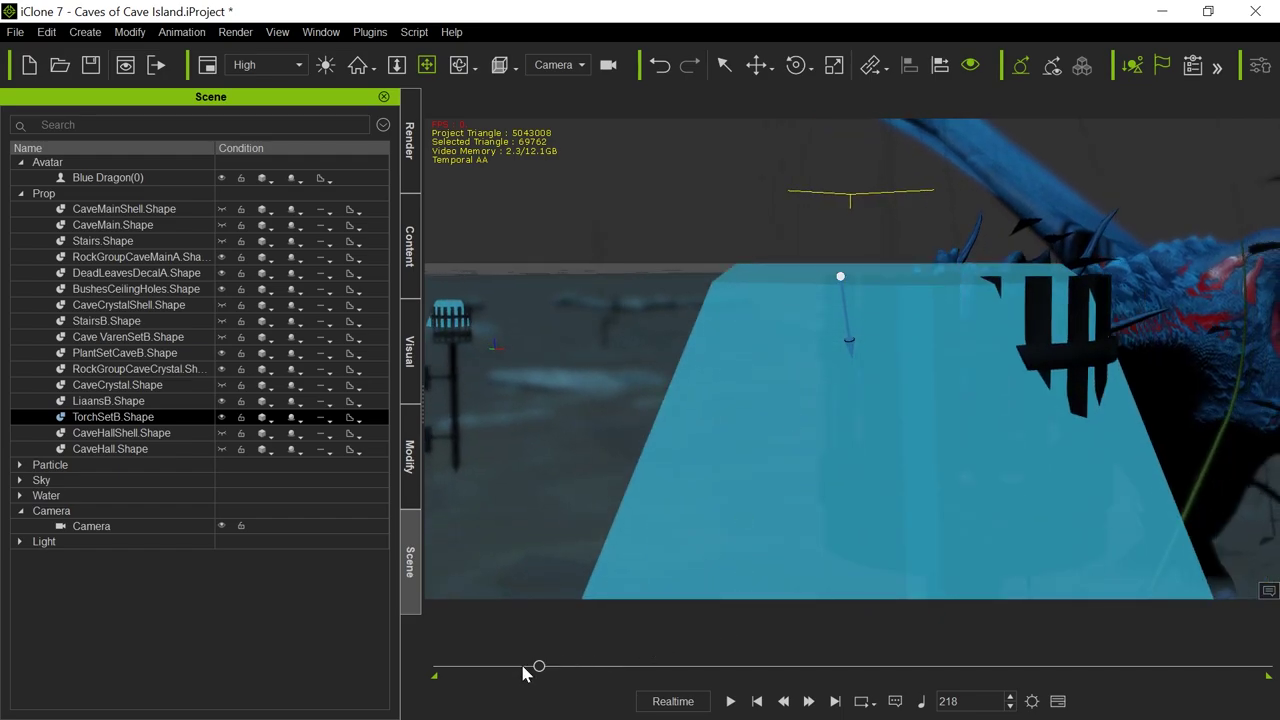
Reframe the camera on the Blue Dragon's head at frame 281, and advance to frame 1211 to check the shot.
{"action": "left_click_drag", "start_coordinate": [537, 671], "coordinate": [565, 670]}
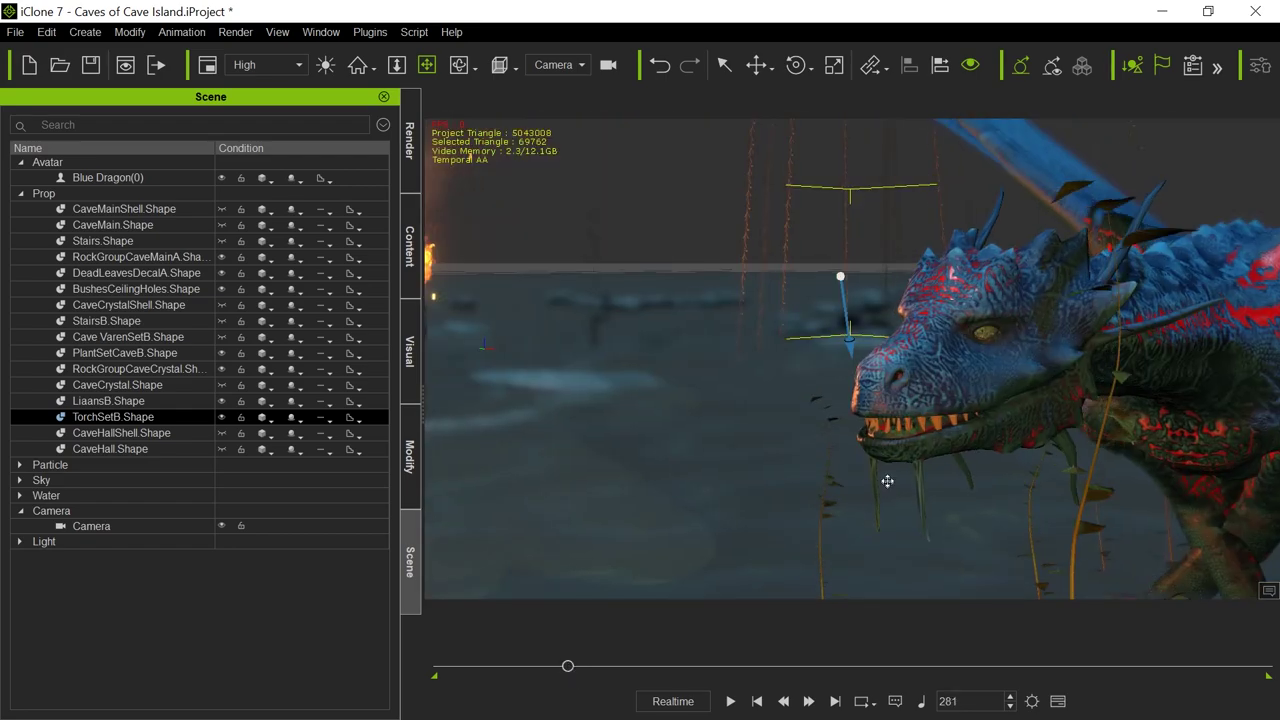
{"action": "mouse_move", "coordinate": [887, 481]}
{"action": "right_mouse_down"}
{"action": "mouse_move", "coordinate": [871, 471]}
{"action": "mouse_move", "coordinate": [889, 491]}
{"action": "mouse_move", "coordinate": [883, 477]}
{"action": "right_mouse_up"}
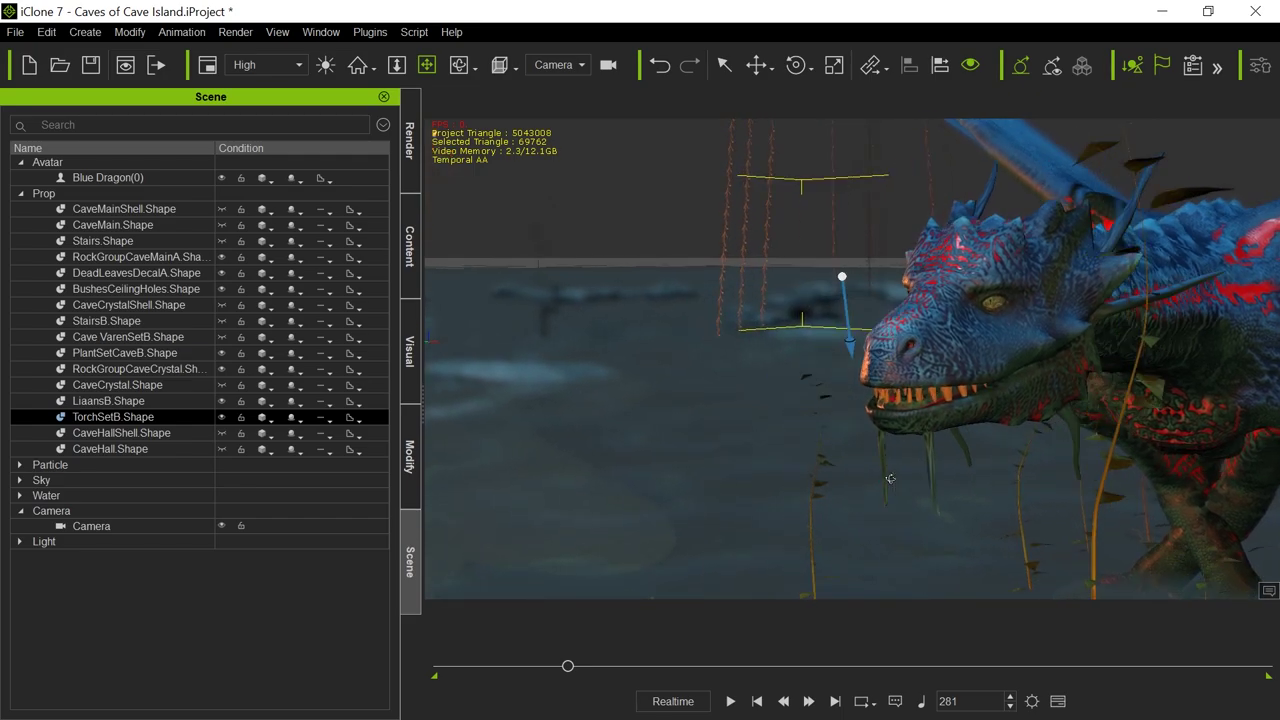
{"action": "left_click_drag", "start_coordinate": [567, 666], "coordinate": [866, 664]}
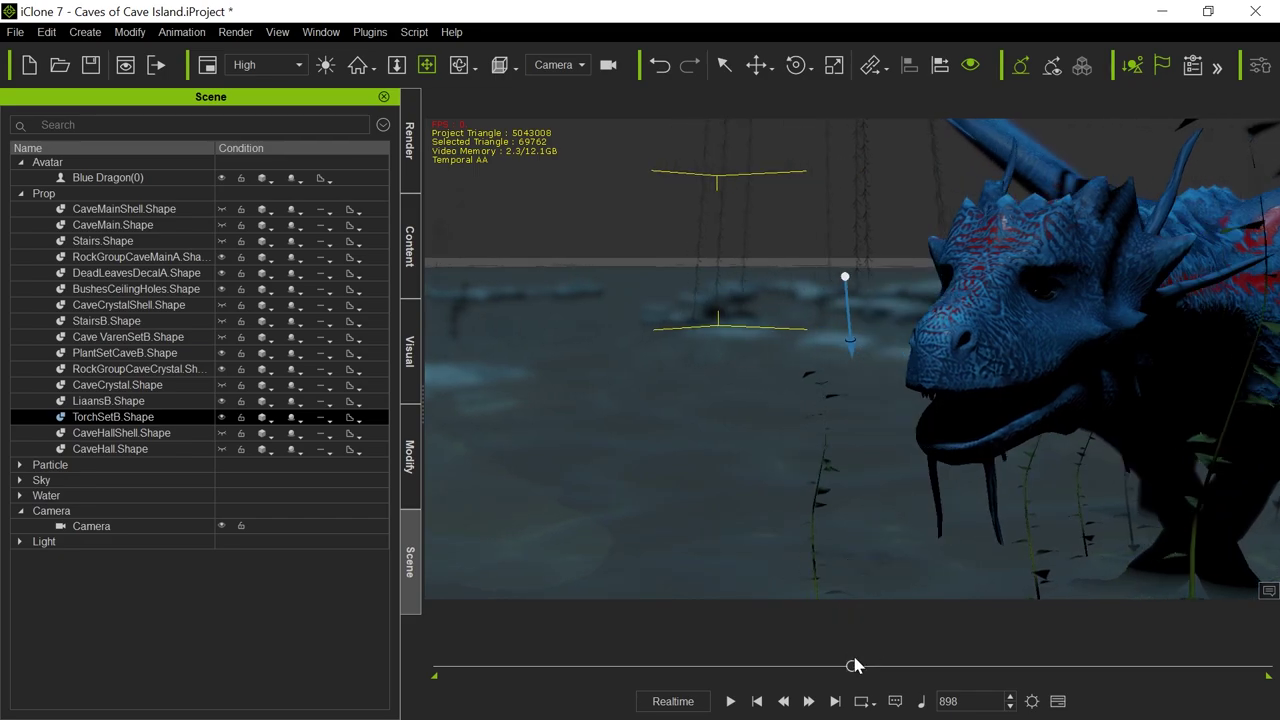
{"action": "left_click_drag", "start_coordinate": [853, 668], "coordinate": [996, 663]}
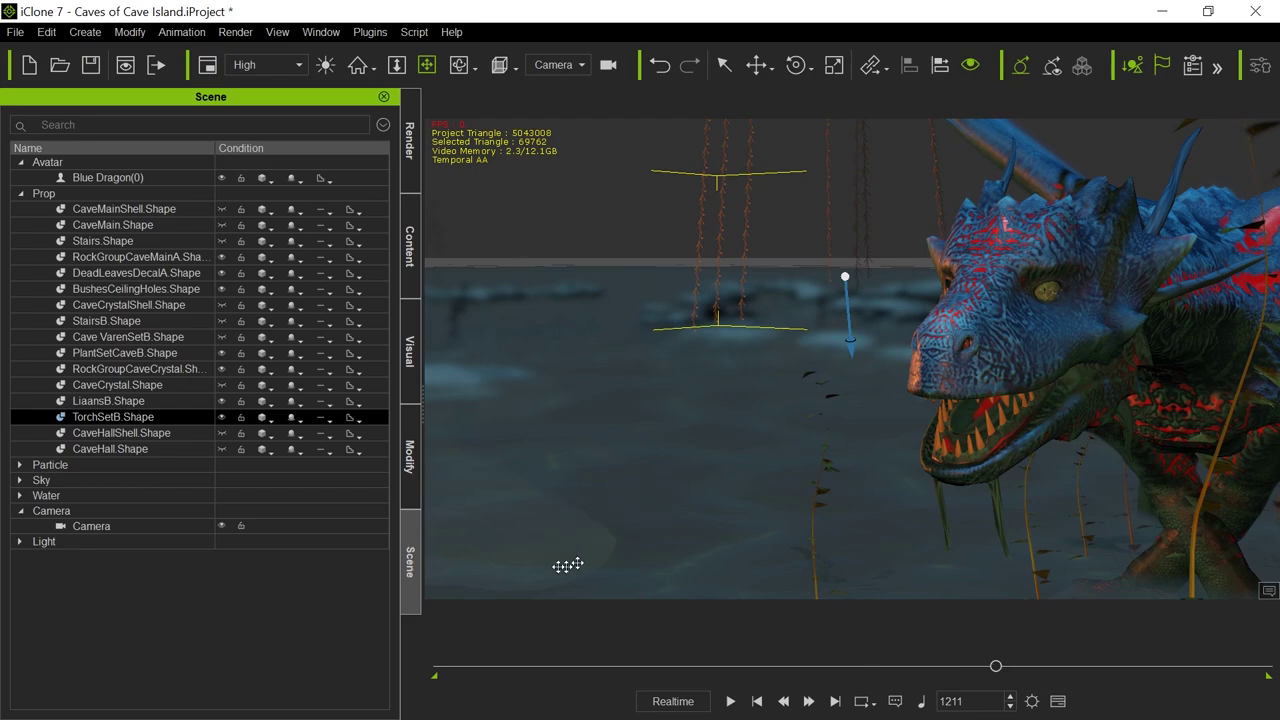
Add the Flame Thrower effect from 3_Weapons and Explosives to the scene and align it to the Blue Dragon's pivot.
{"action": "left_click", "coordinate": [418, 290]}
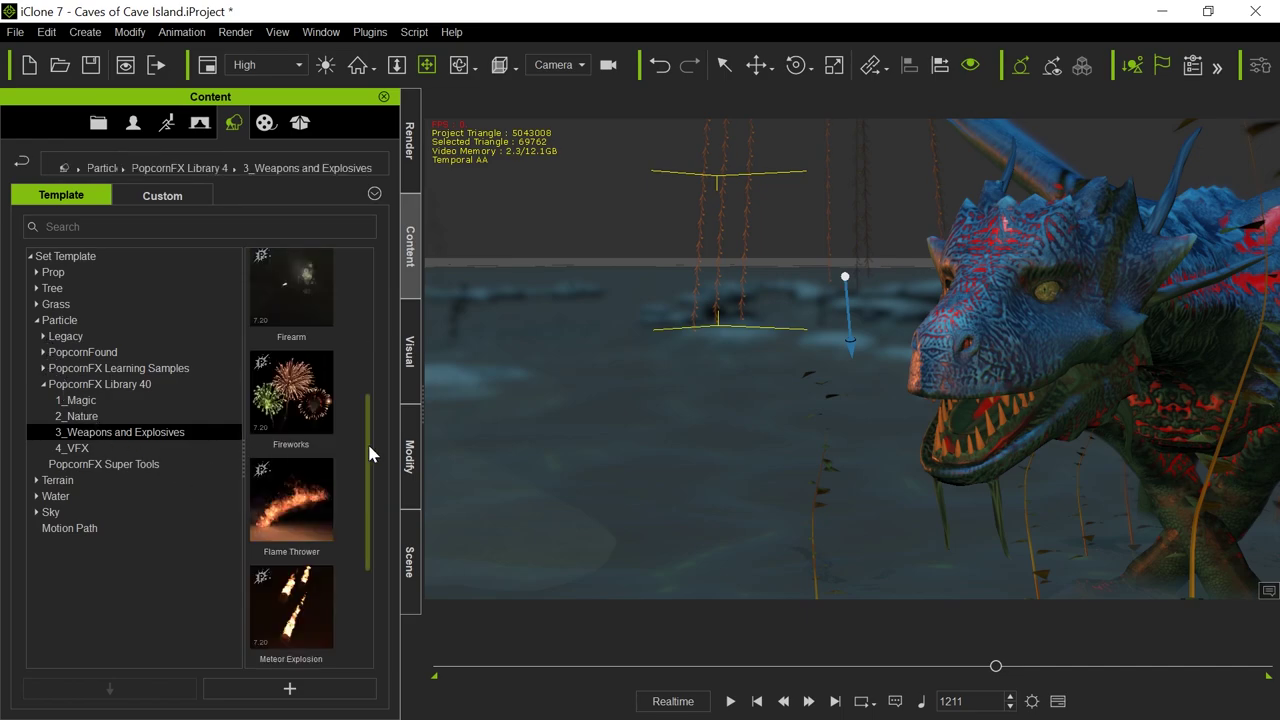
{"action": "left_click_drag", "start_coordinate": [288, 500], "coordinate": [833, 295]}
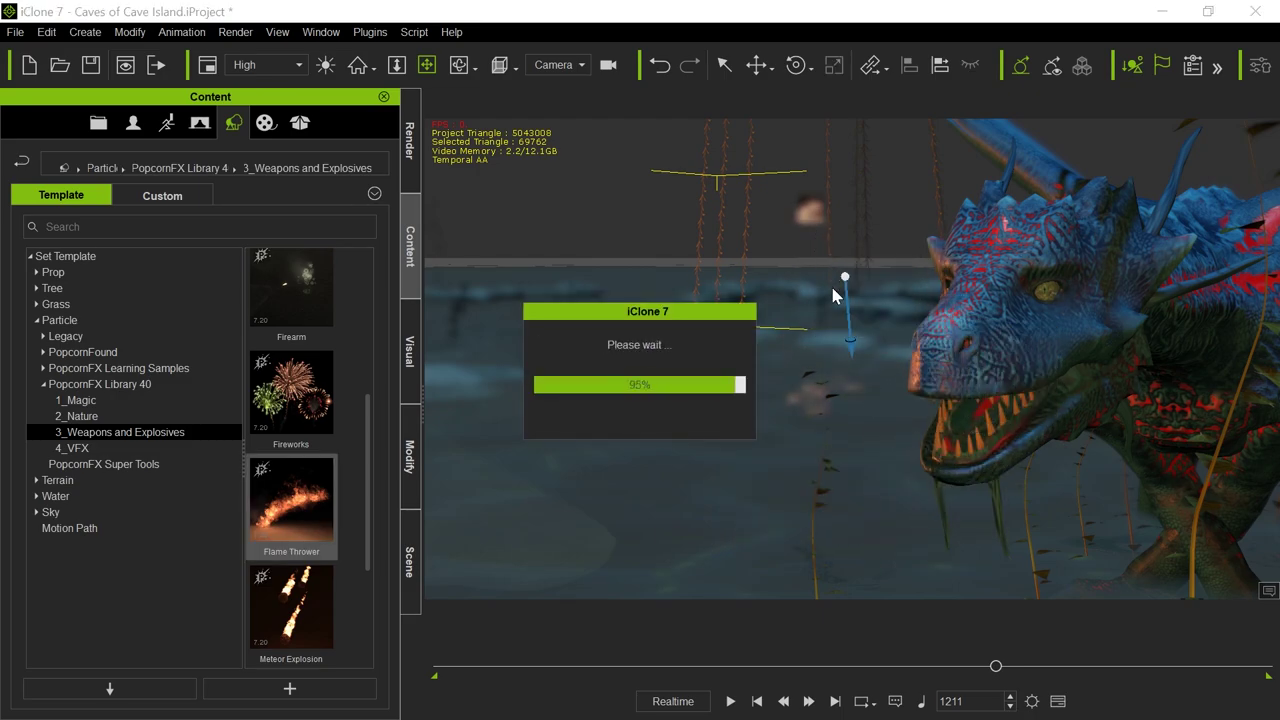
{"action": "right_click", "coordinate": [813, 217]}
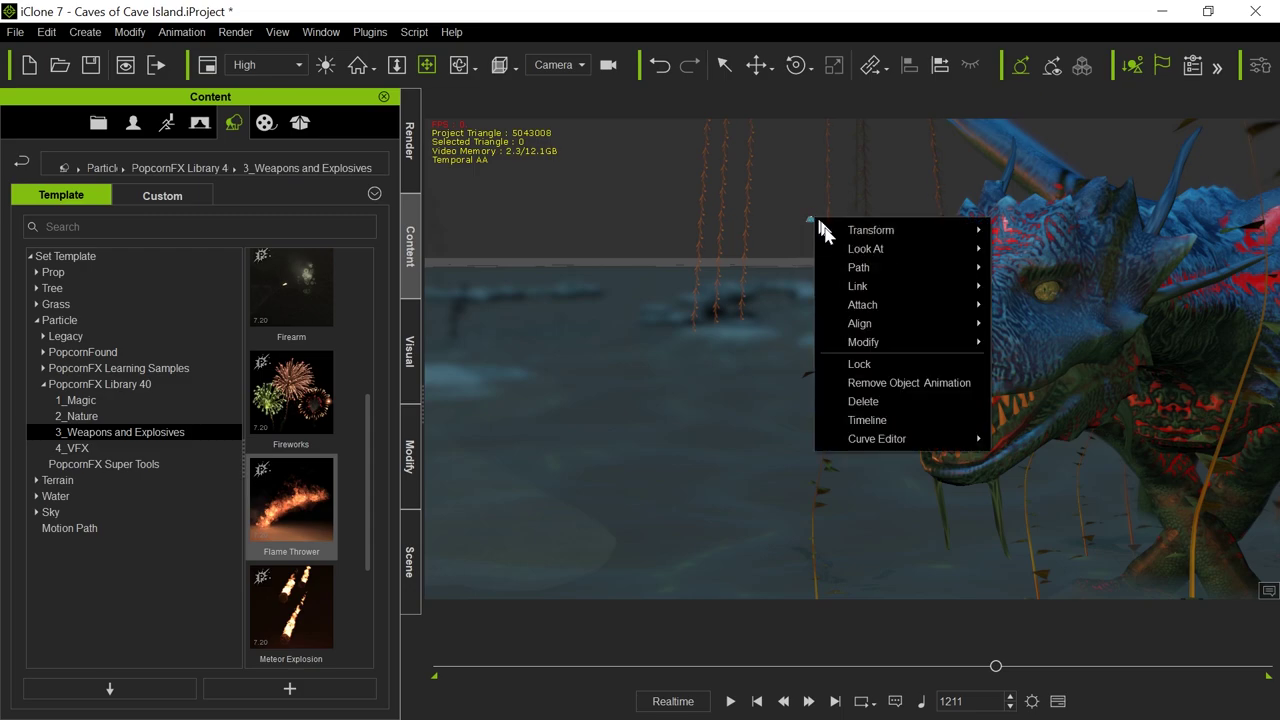
{"action": "mouse_move", "coordinate": [866, 323]}
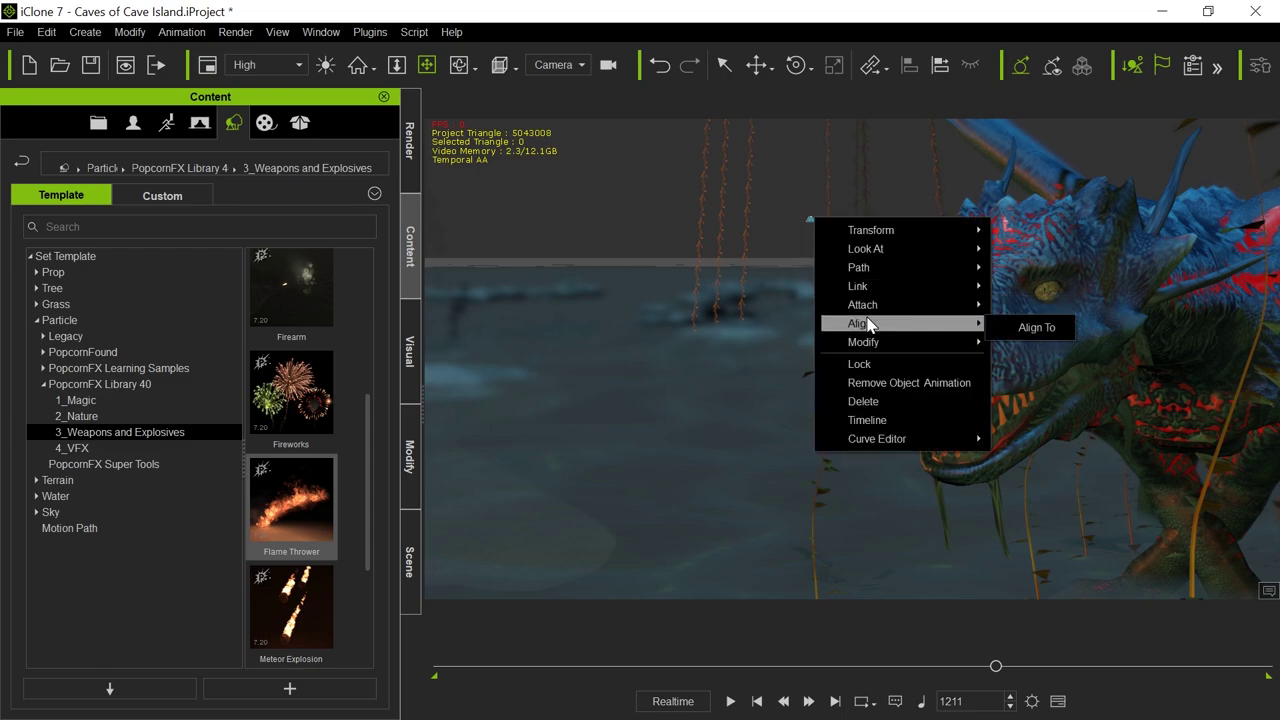
{"action": "left_click", "coordinate": [1022, 327]}
{"action": "left_click", "coordinate": [953, 326]}
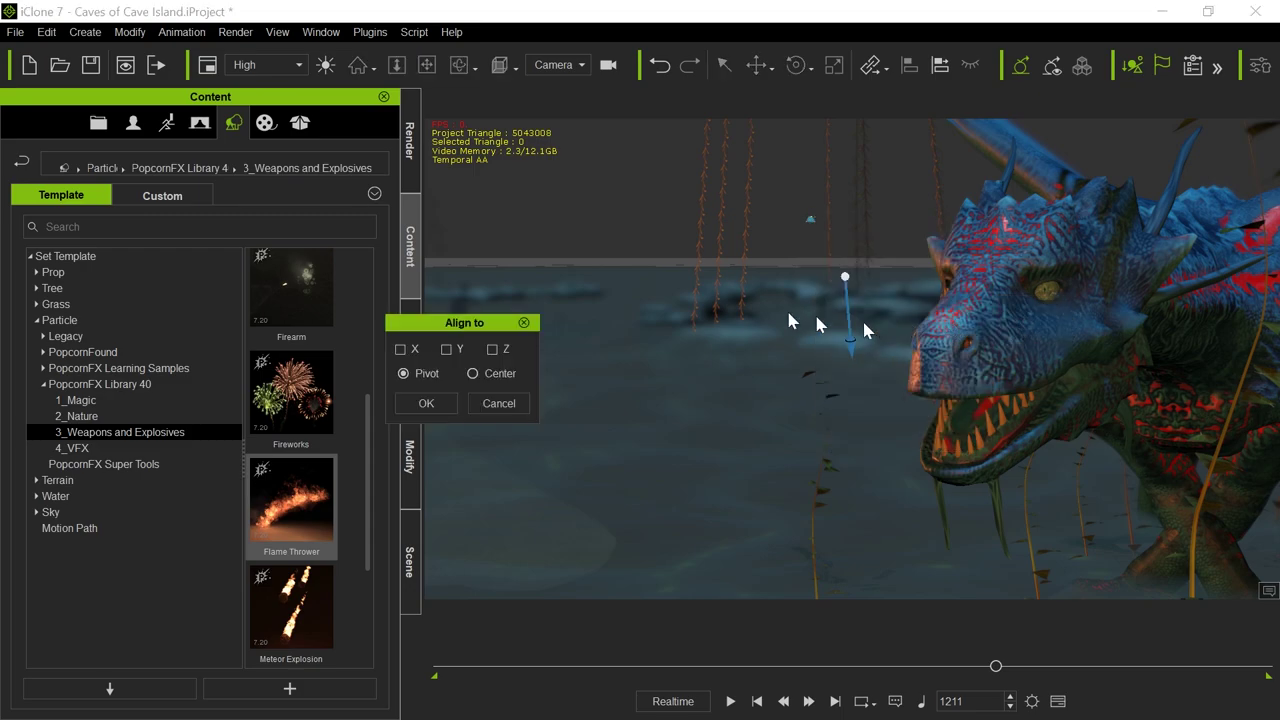
{"action": "left_click", "coordinate": [446, 349]}
{"action": "left_click", "coordinate": [426, 403]}
{"action": "key", "text": "w"}
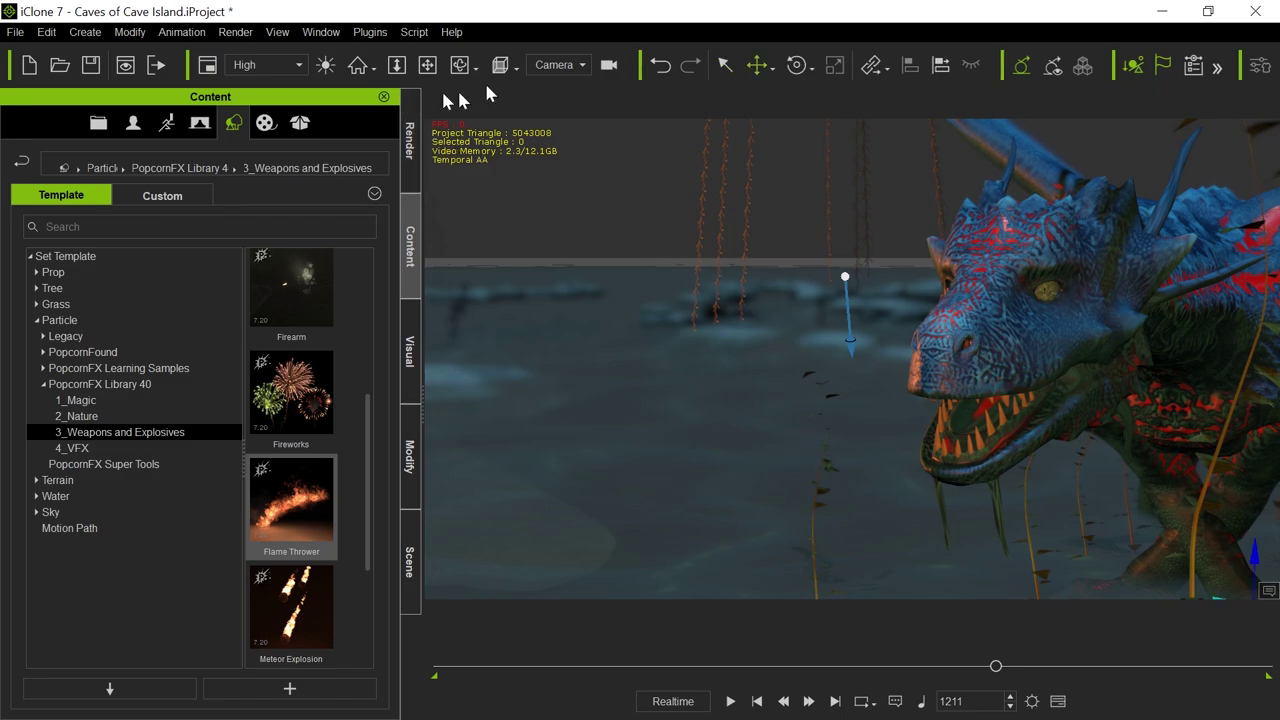
Change to the Preview view and move the Flame Thrower out from under the Blue Dragon to near the torch, raising it slightly.
{"action": "left_click", "coordinate": [577, 66]}
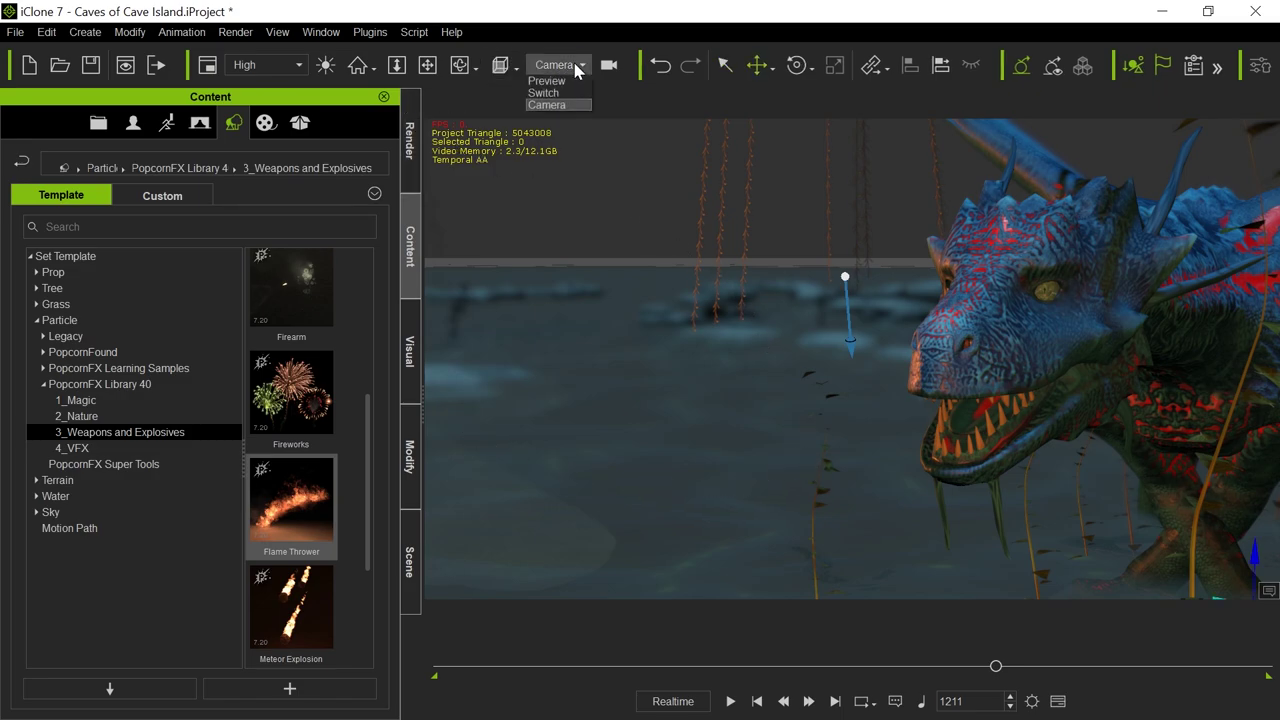
{"action": "left_click", "coordinate": [560, 81]}
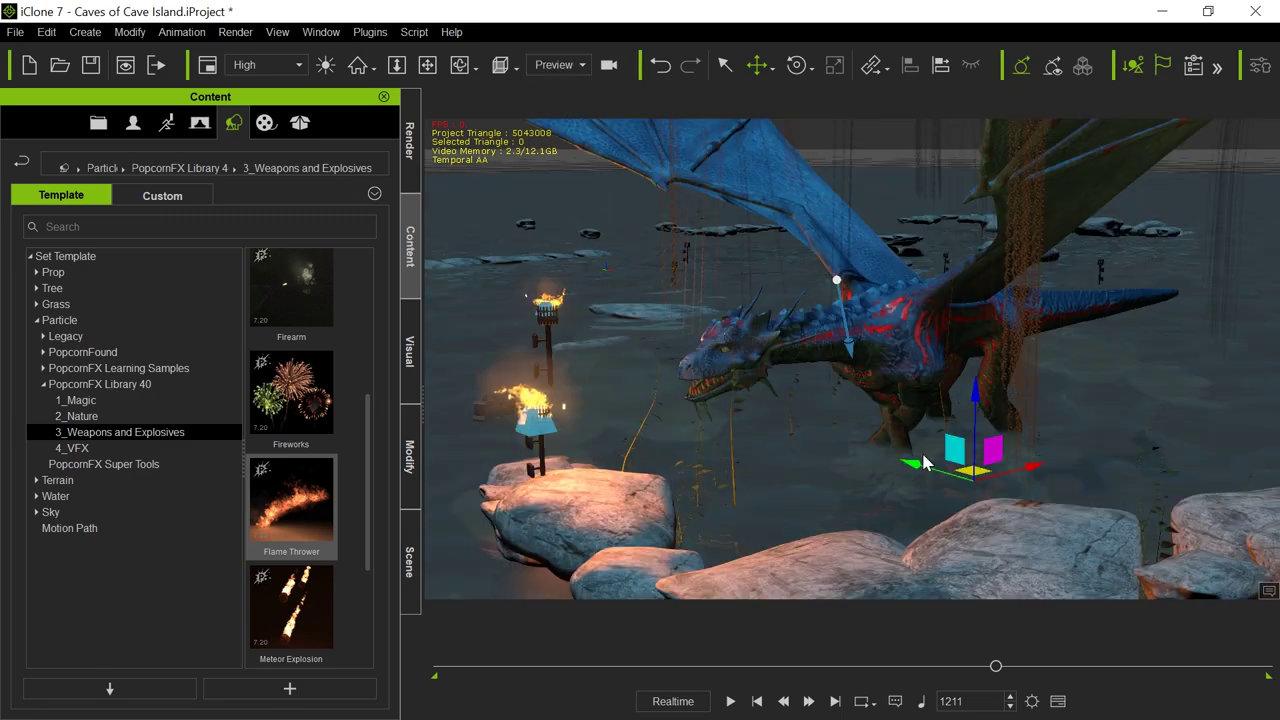
{"action": "left_click_drag", "start_coordinate": [908, 465], "coordinate": [698, 376]}
{"action": "left_click_drag", "start_coordinate": [716, 319], "coordinate": [713, 293]}
{"action": "right_click_drag", "start_coordinate": [723, 409], "coordinate": [788, 414]}
{"action": "key", "text": "e"}
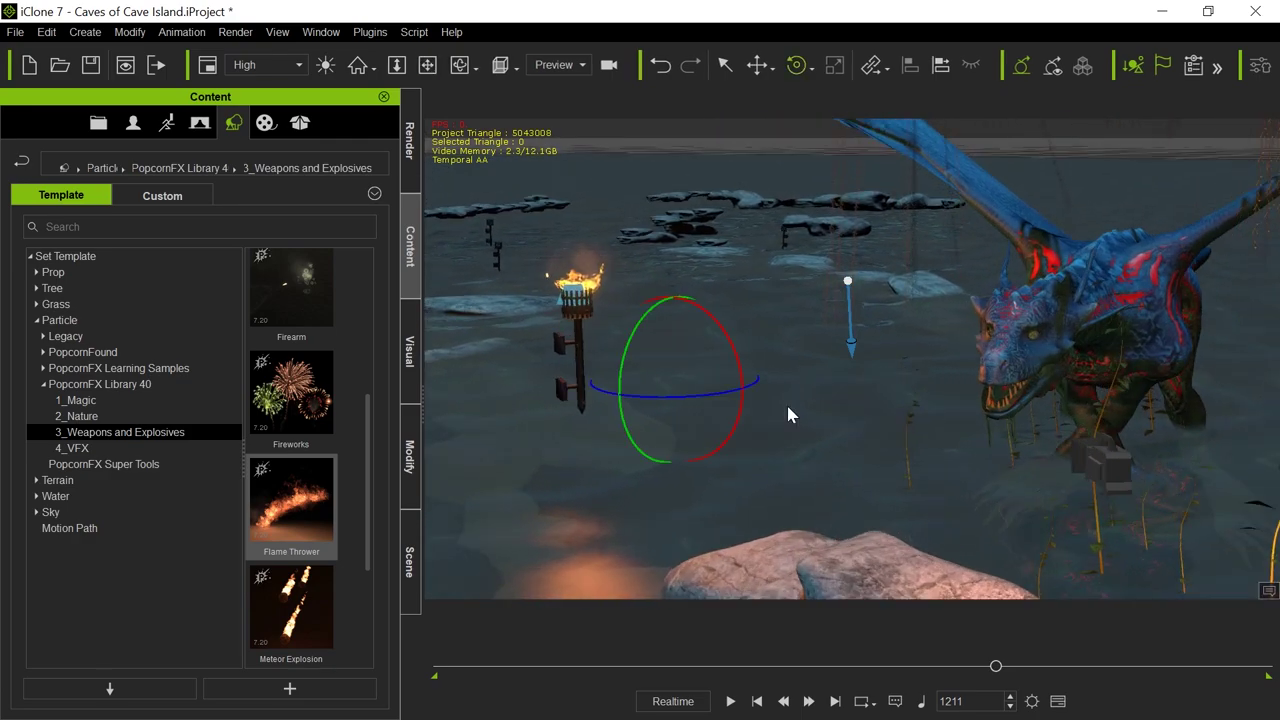
{"action": "key", "text": "w"}
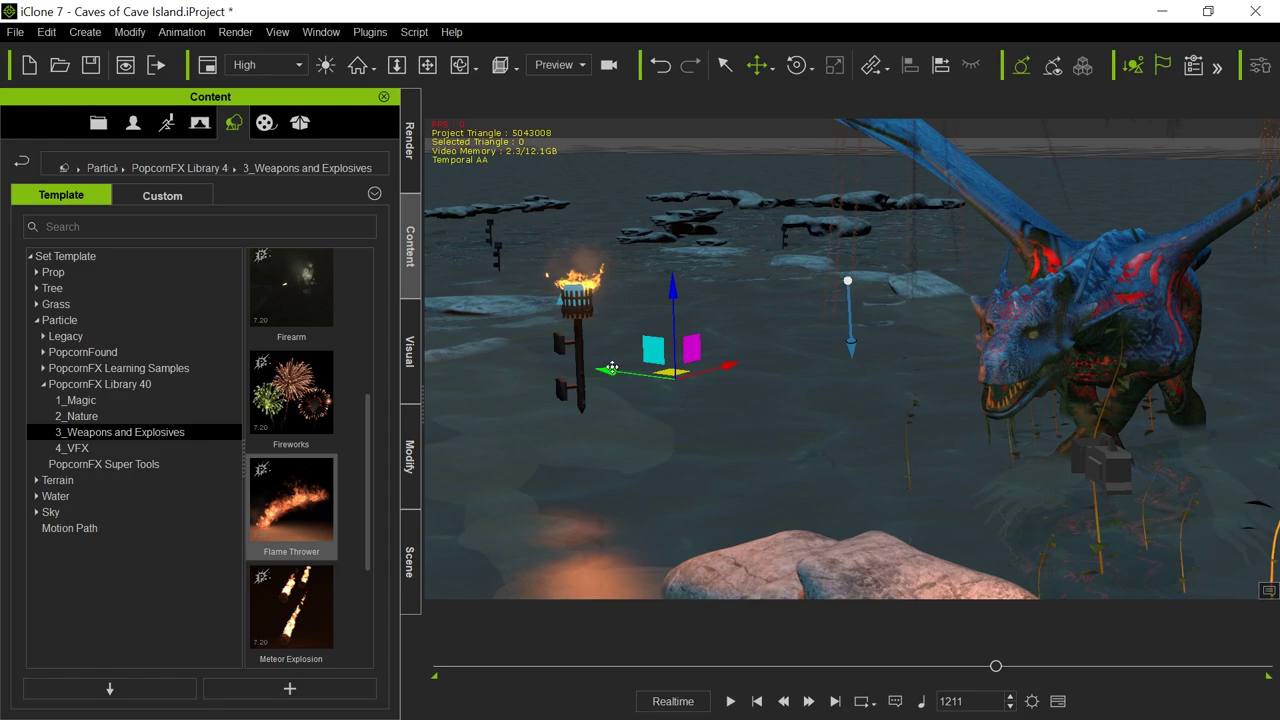
Try to bring the Flame Thrower from beside the torch up to the Blue Dragon's open mouth.
{"action": "left_click", "coordinate": [411, 562]}
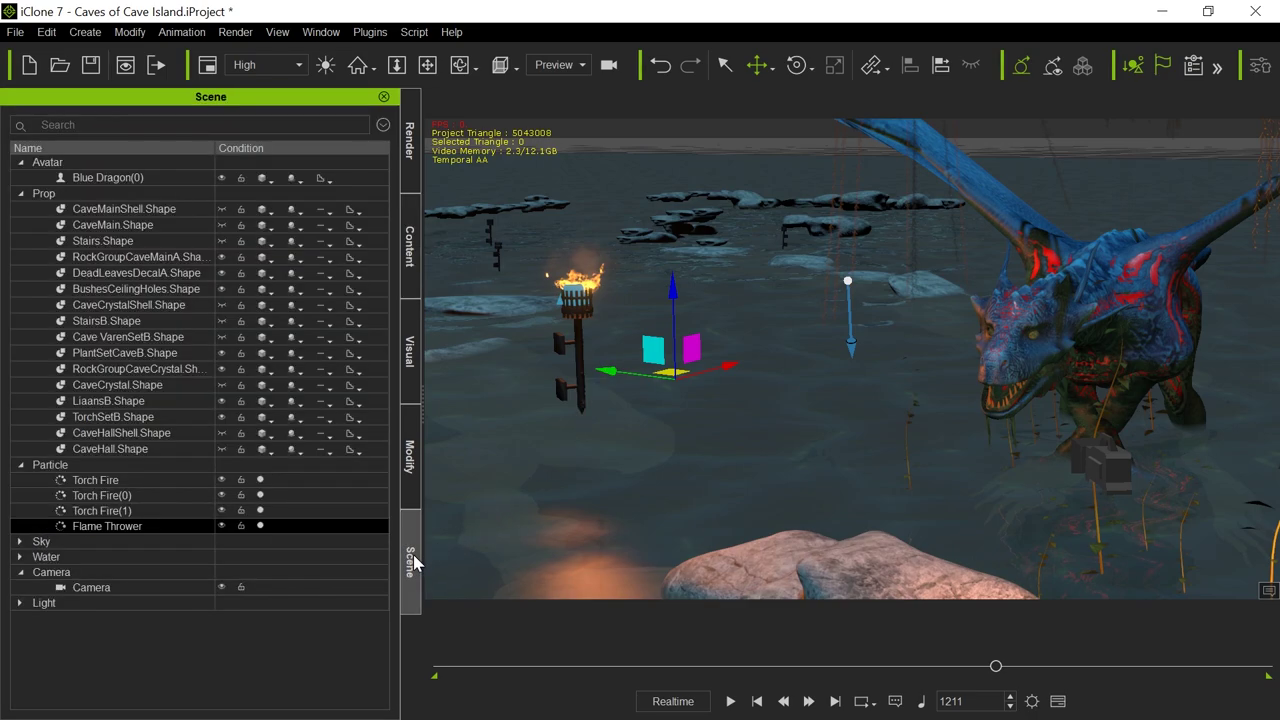
{"action": "left_click_drag", "start_coordinate": [610, 371], "coordinate": [907, 412]}
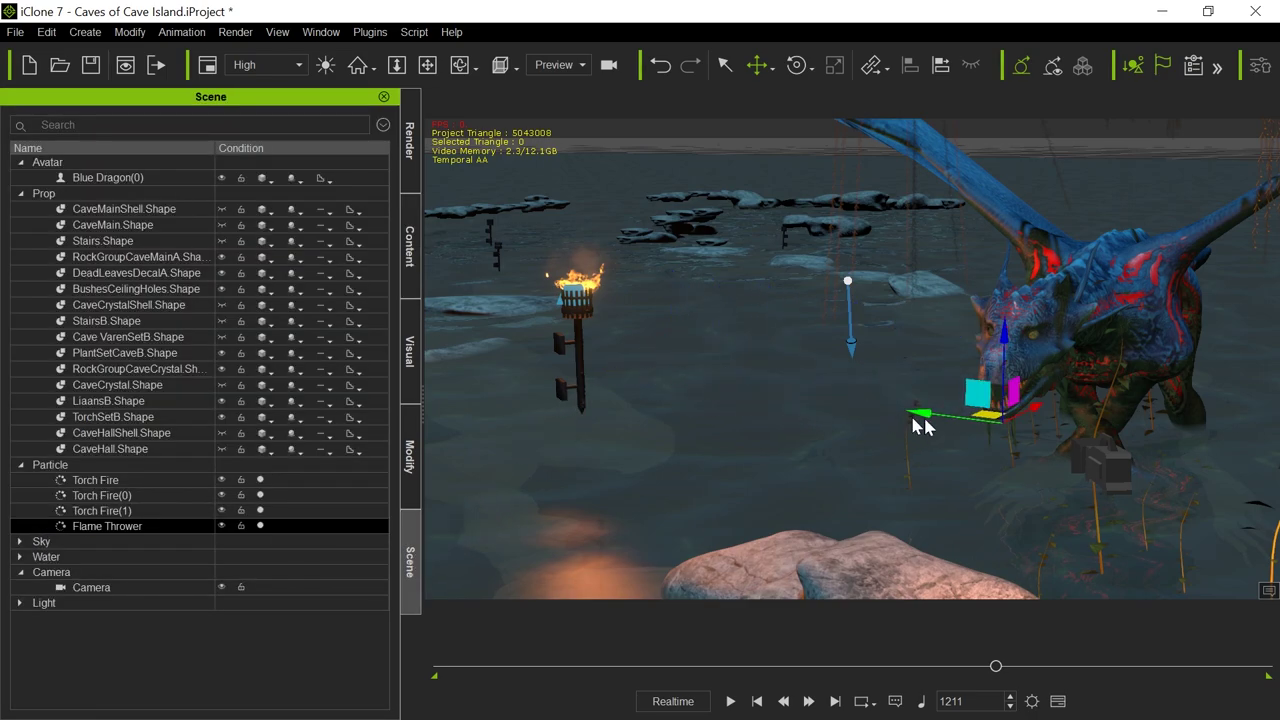
{"action": "left_click_drag", "start_coordinate": [996, 336], "coordinate": [992, 304]}
{"action": "right_click_drag", "start_coordinate": [850, 445], "coordinate": [910, 433]}
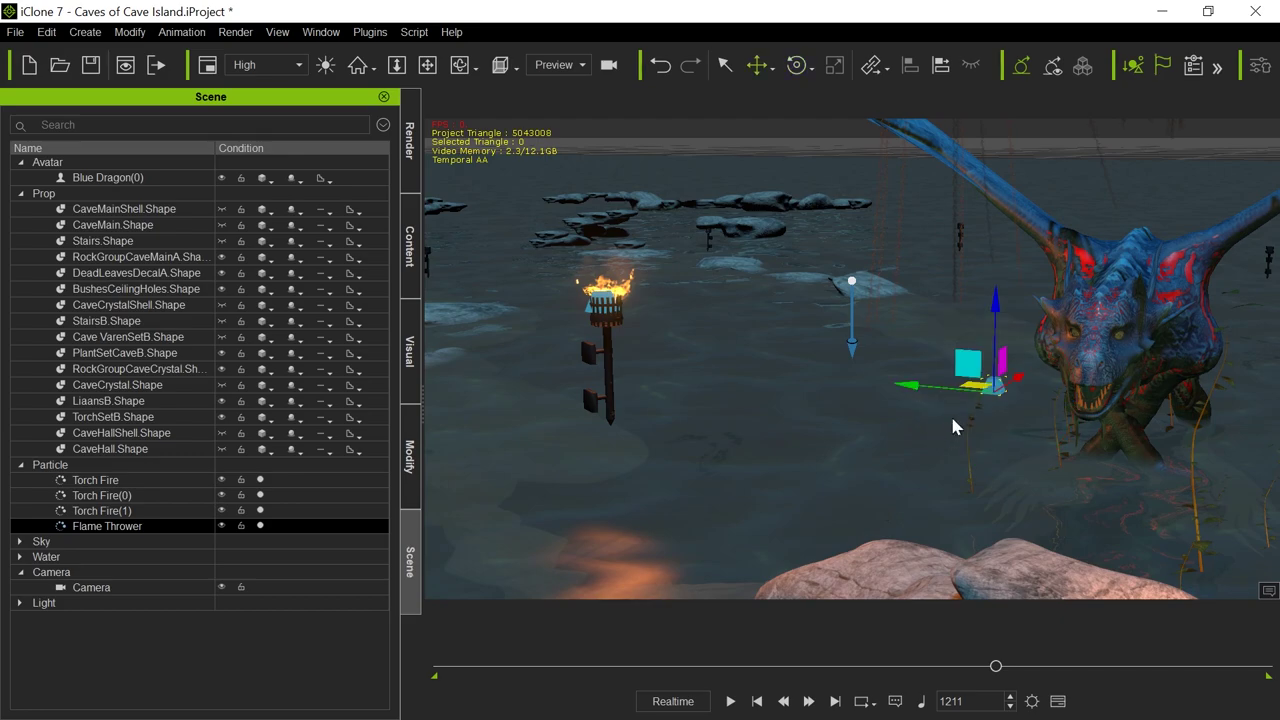
{"action": "left_click_drag", "start_coordinate": [916, 389], "coordinate": [1003, 398]}
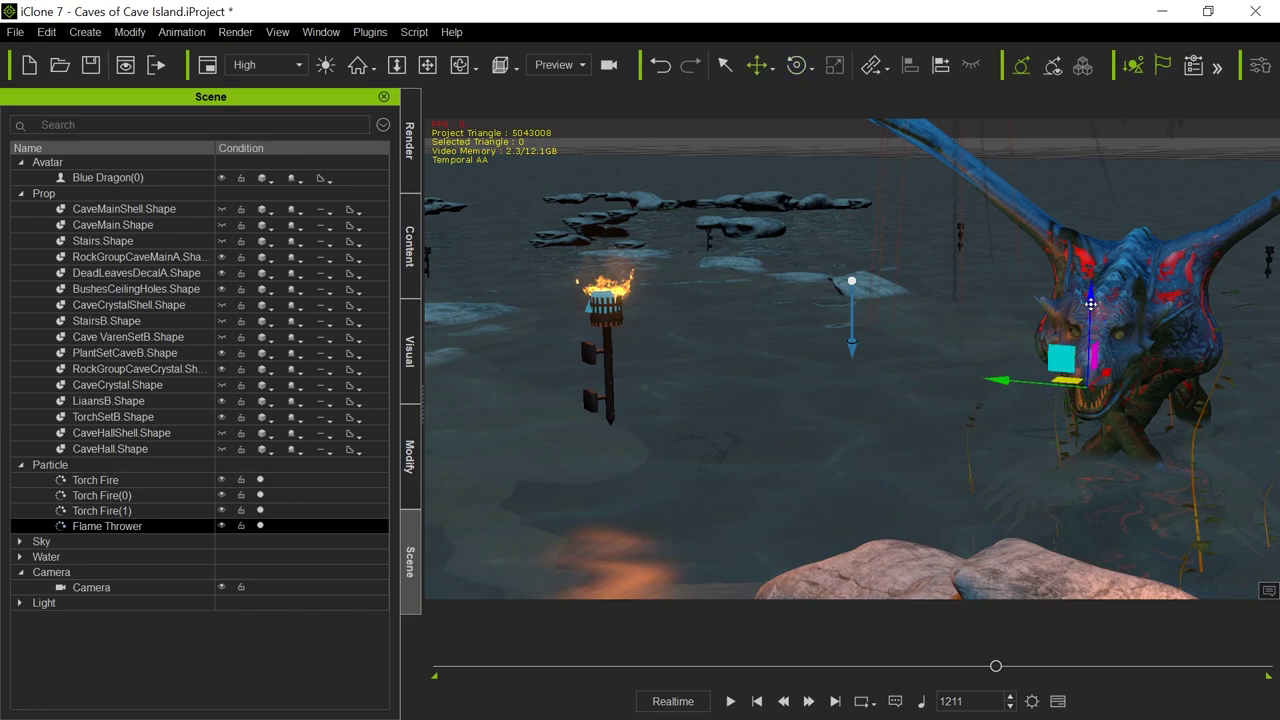
Try to raise the Flame Thrower to jaw height and bring it forward to the Blue Dragon's snout, judging it from several angles.
{"action": "mouse_move", "coordinate": [1057, 486]}
{"action": "right_mouse_down"}
{"action": "mouse_move", "coordinate": [1027, 421]}
{"action": "mouse_move", "coordinate": [1066, 351]}
{"action": "right_mouse_up"}
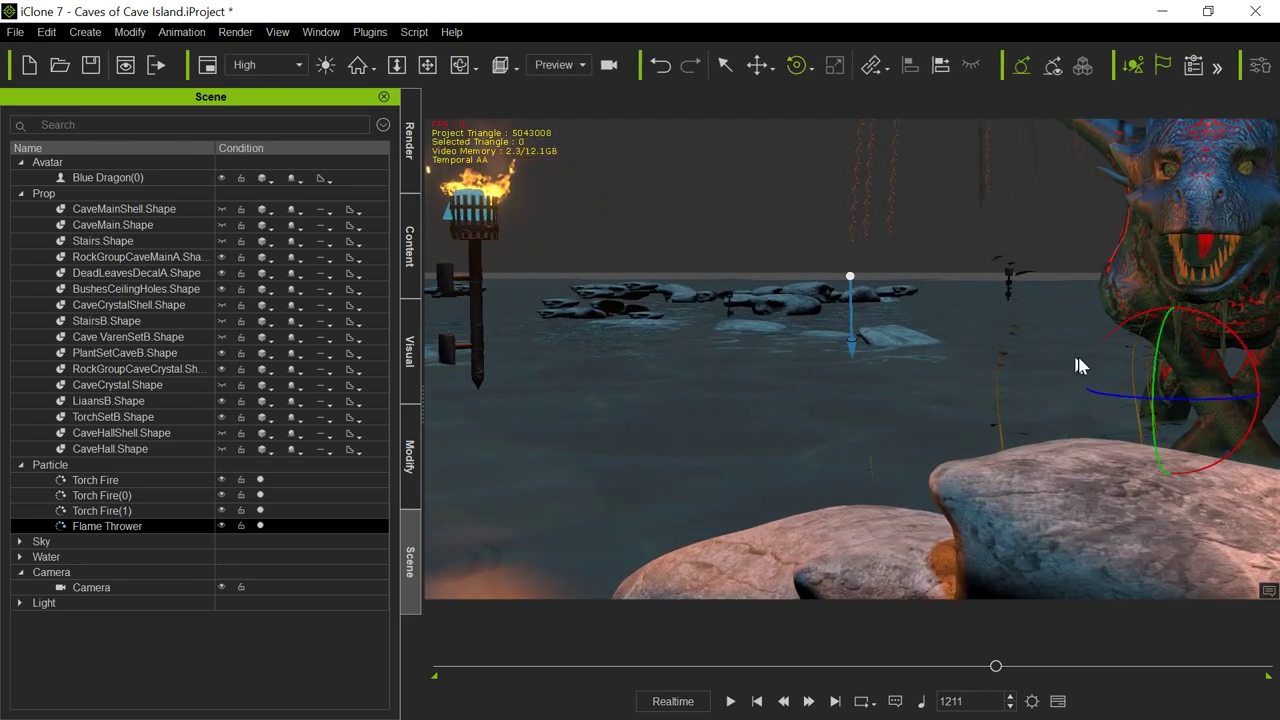
{"action": "left_click_drag", "start_coordinate": [1172, 302], "coordinate": [1190, 168]}
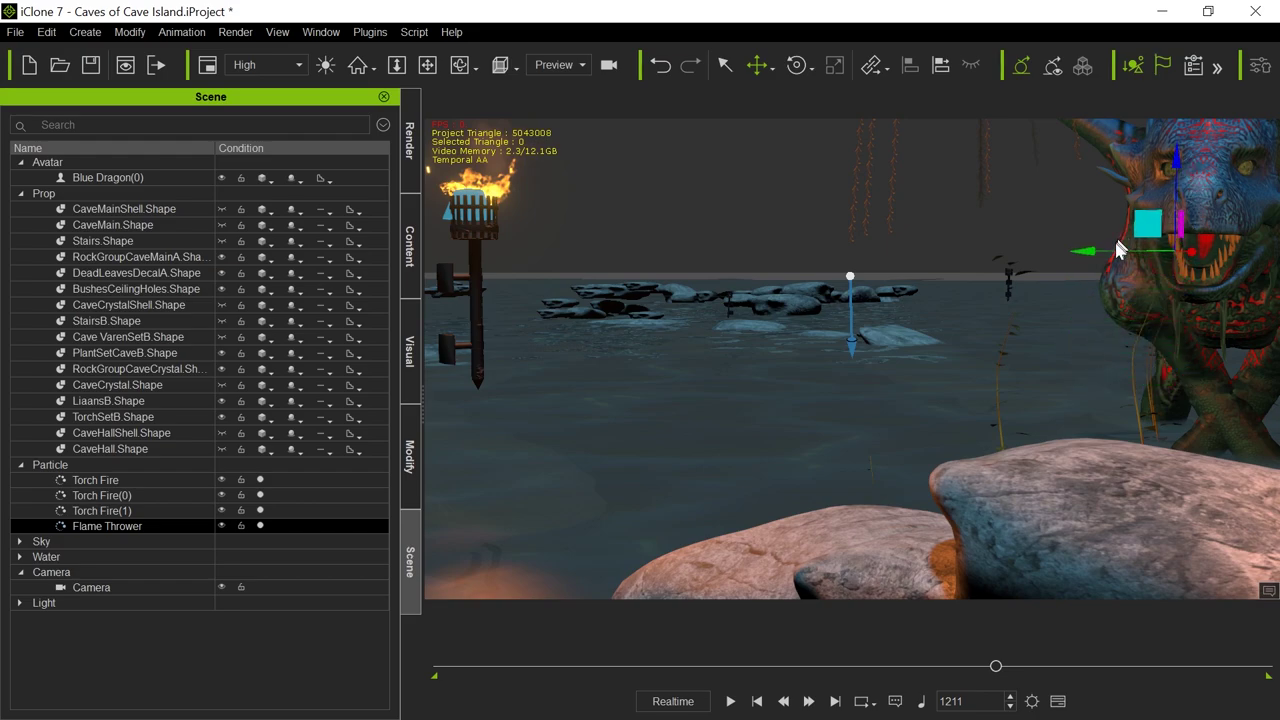
{"action": "middle_click_drag", "start_coordinate": [1115, 305], "coordinate": [1066, 377]}
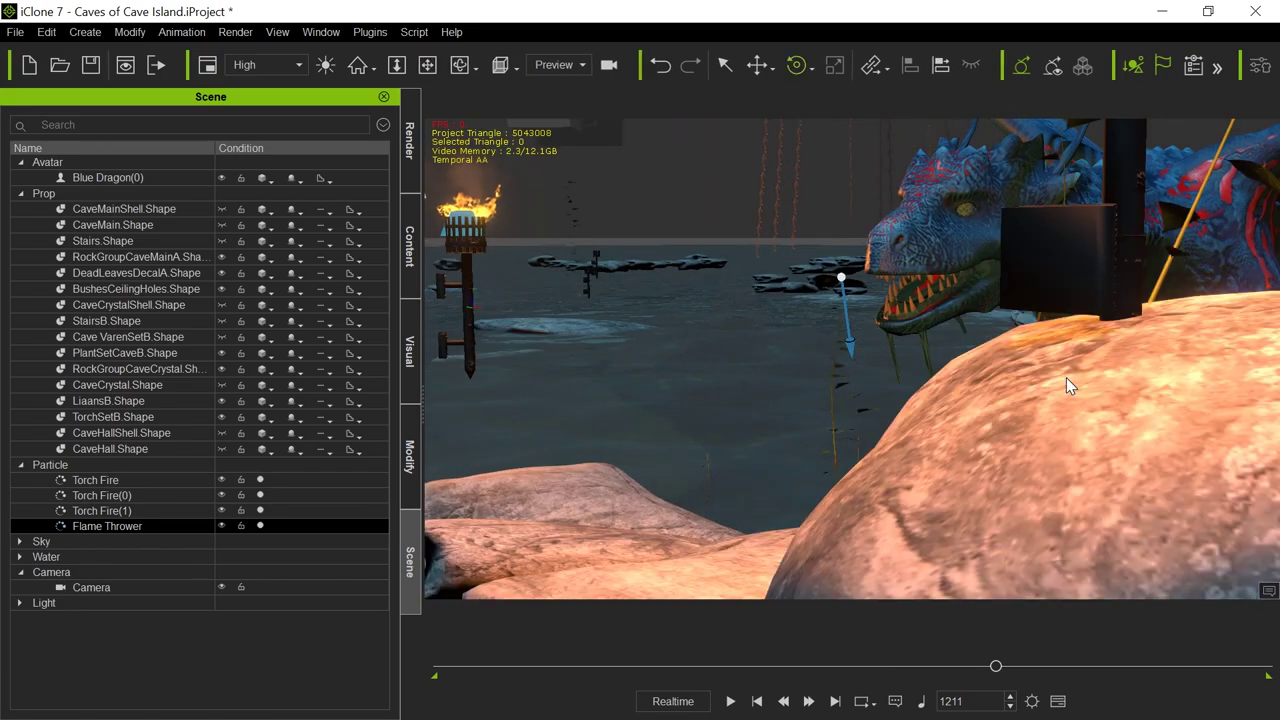
{"action": "key", "text": "w"}
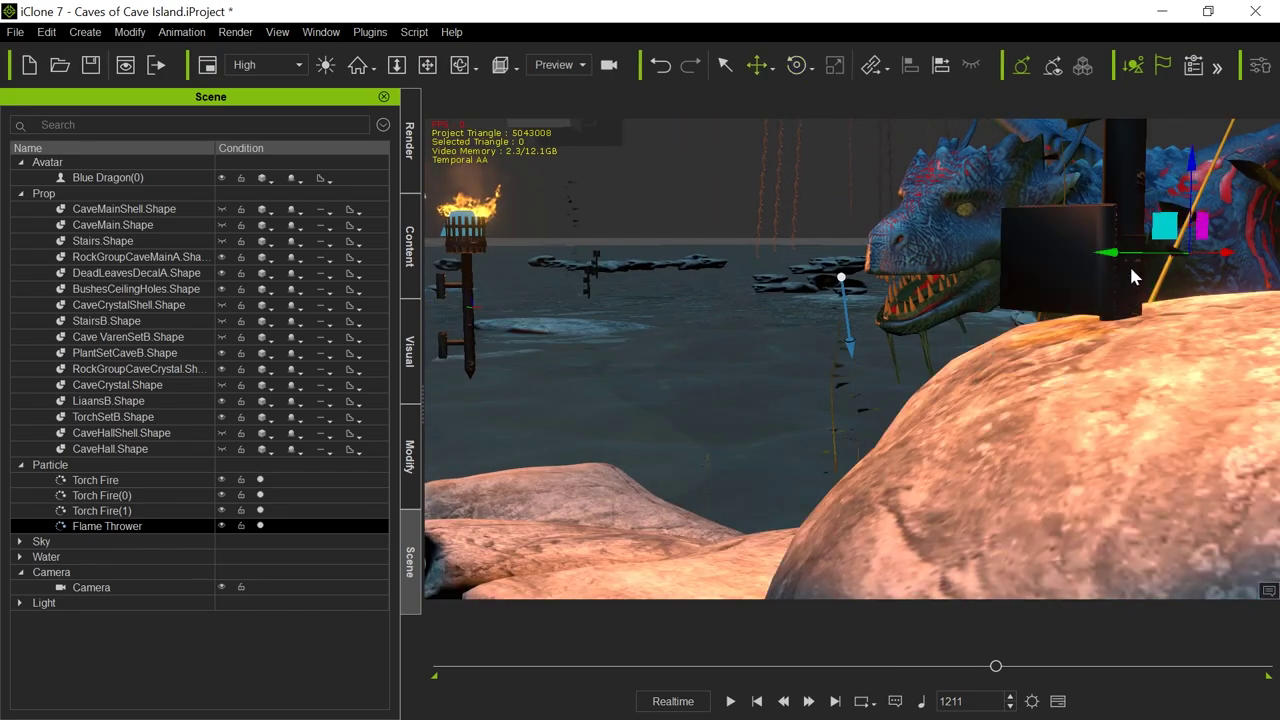
{"action": "left_click_drag", "start_coordinate": [1112, 253], "coordinate": [843, 305]}
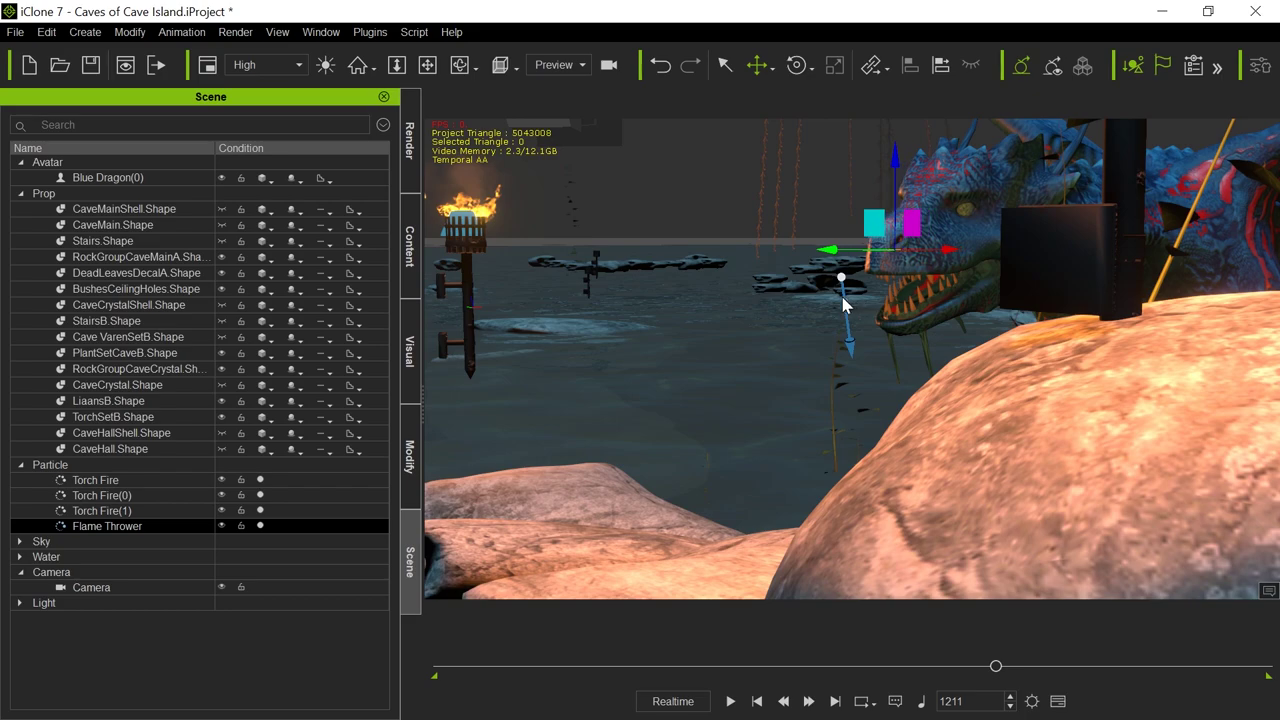
{"action": "left_click_drag", "start_coordinate": [897, 160], "coordinate": [898, 220]}
Try to line up the Flame Thrower with the Blue Dragon's mouth from the front, and undo the last moves.
{"action": "middle_click_drag", "start_coordinate": [815, 340], "coordinate": [857, 346]}
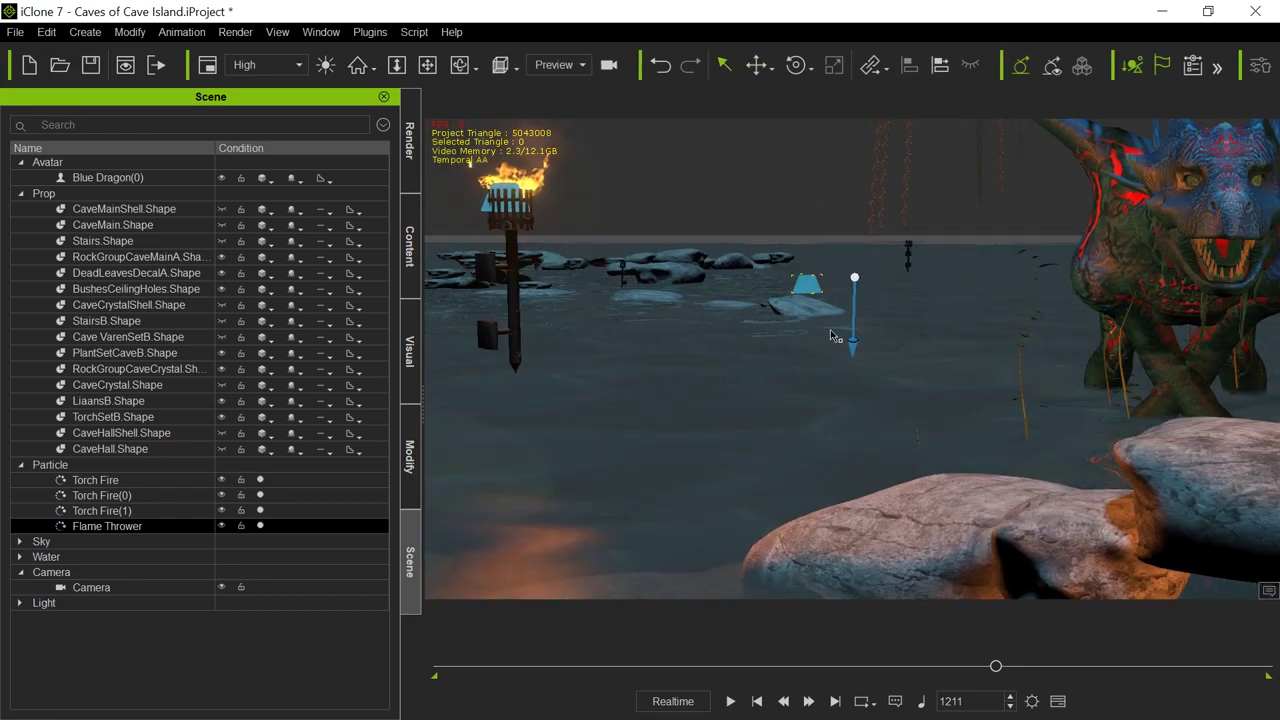
{"action": "left_click_drag", "start_coordinate": [733, 291], "coordinate": [1222, 294]}
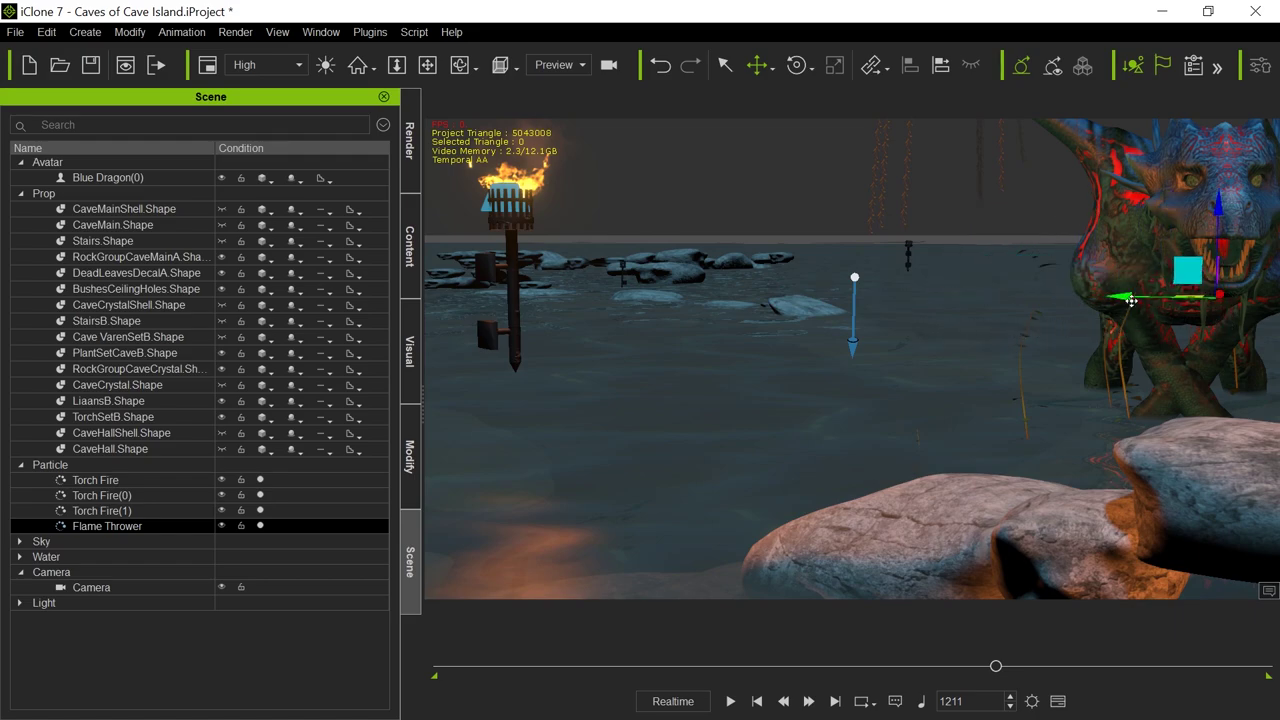
{"action": "right_click_drag", "start_coordinate": [1074, 346], "coordinate": [1061, 401]}
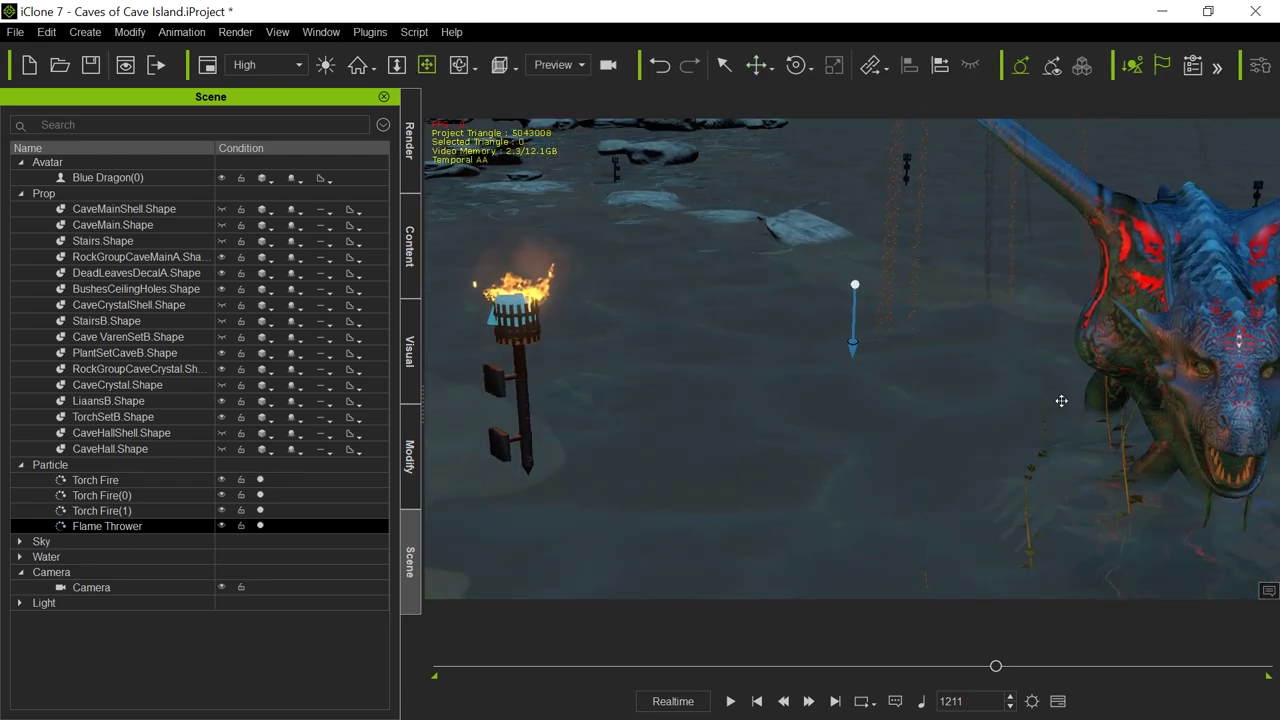
{"action": "left_click_drag", "start_coordinate": [1220, 288], "coordinate": [1205, 420]}
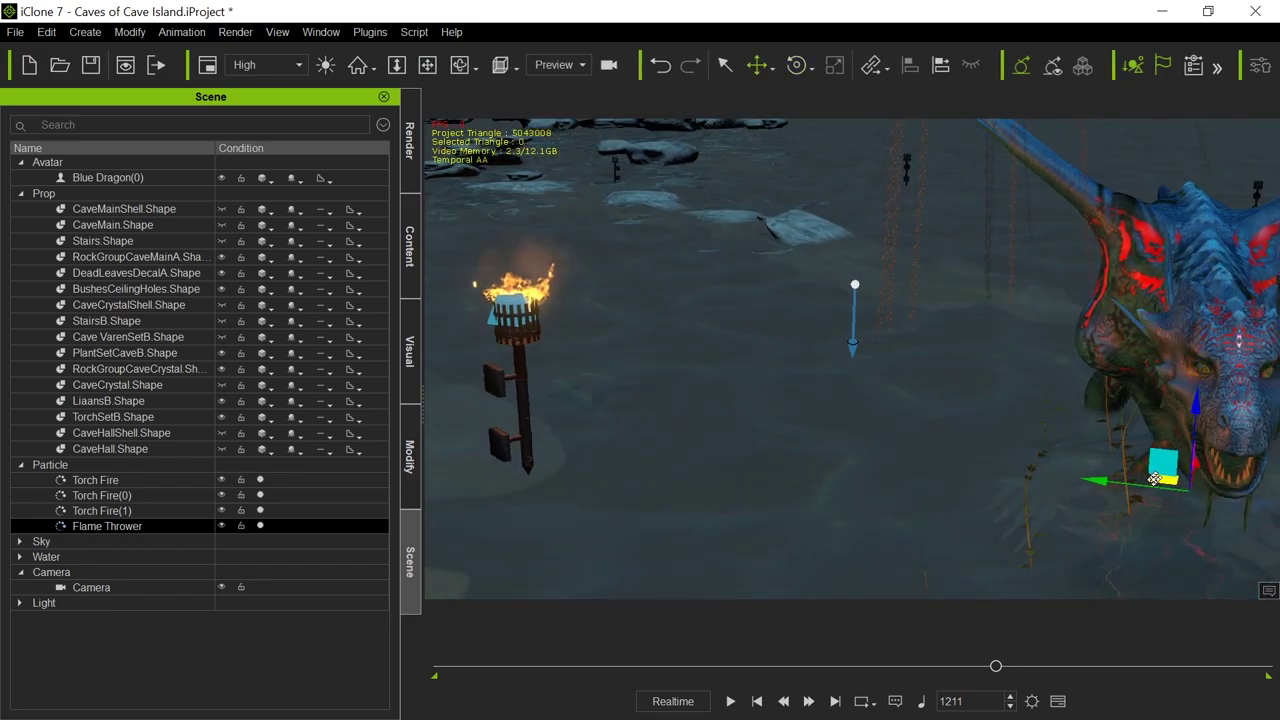
{"action": "left_click_drag", "start_coordinate": [1100, 485], "coordinate": [1141, 488]}
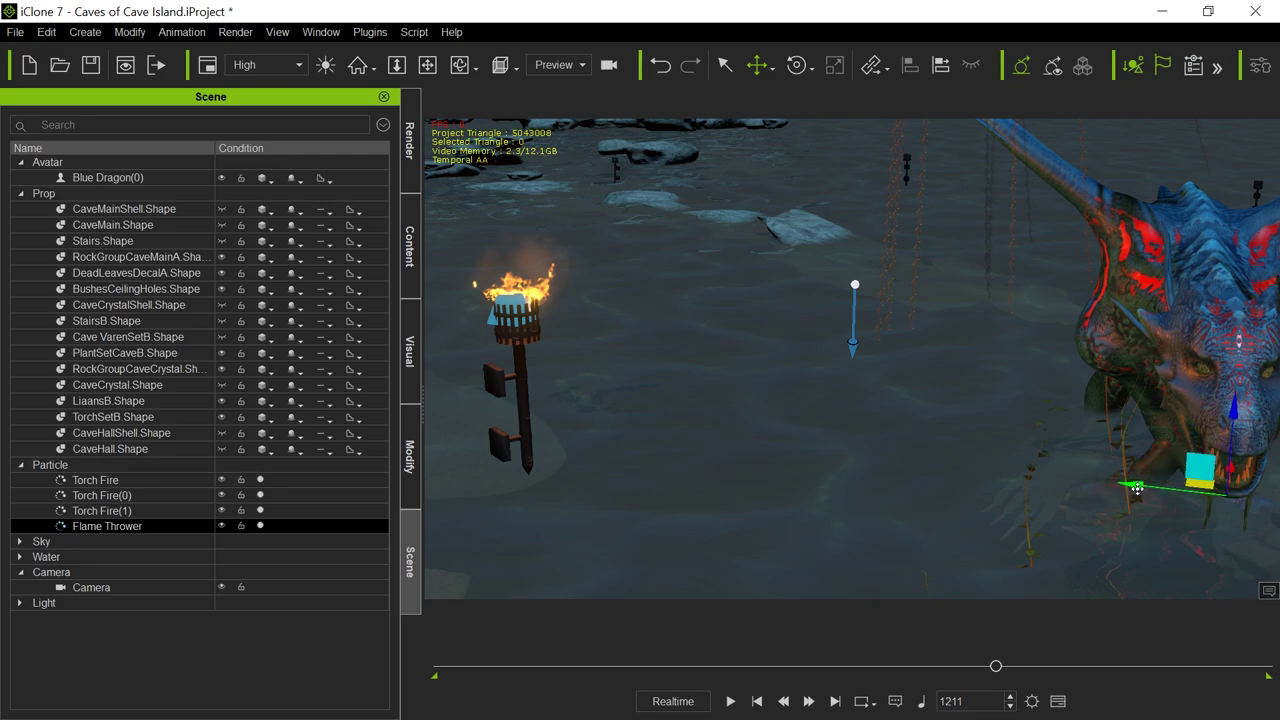
{"action": "key", "text": "ctrl+z"}
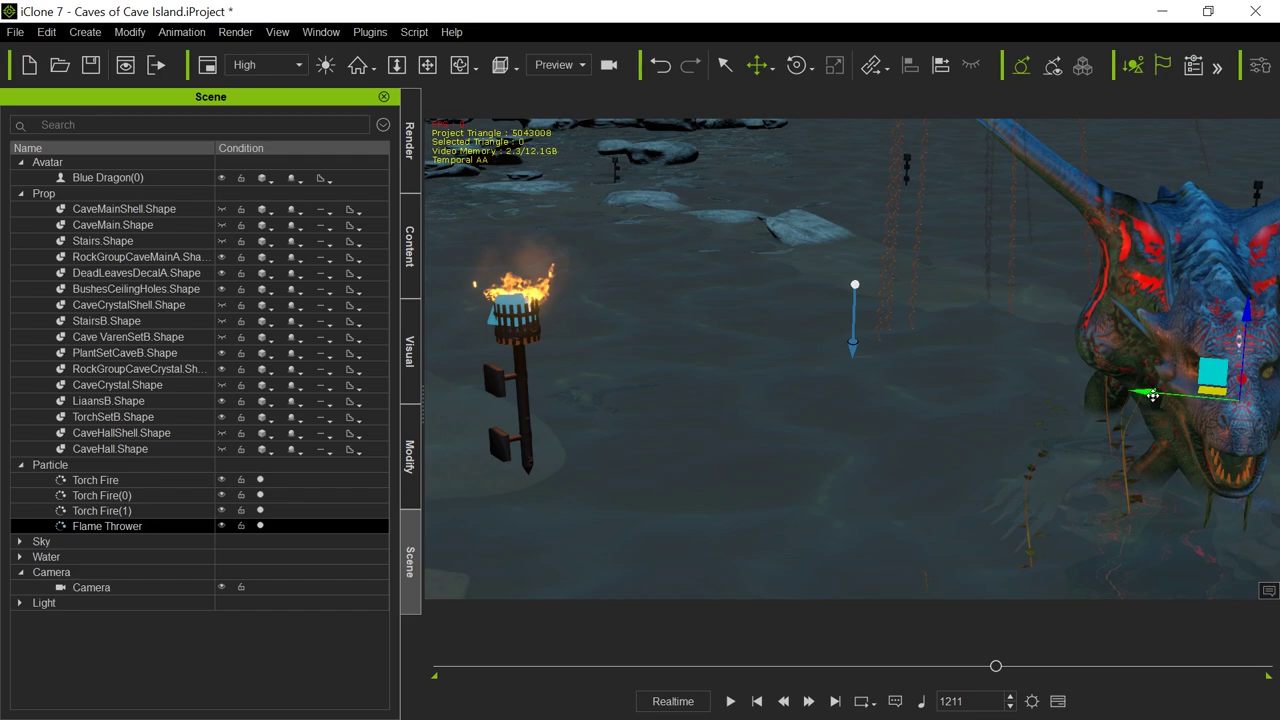
From a side angle, try to move the Flame Thrower from behind the Blue Dragon to its head.
{"action": "left_click_drag", "start_coordinate": [1128, 506], "coordinate": [940, 480], "text": "alt"}
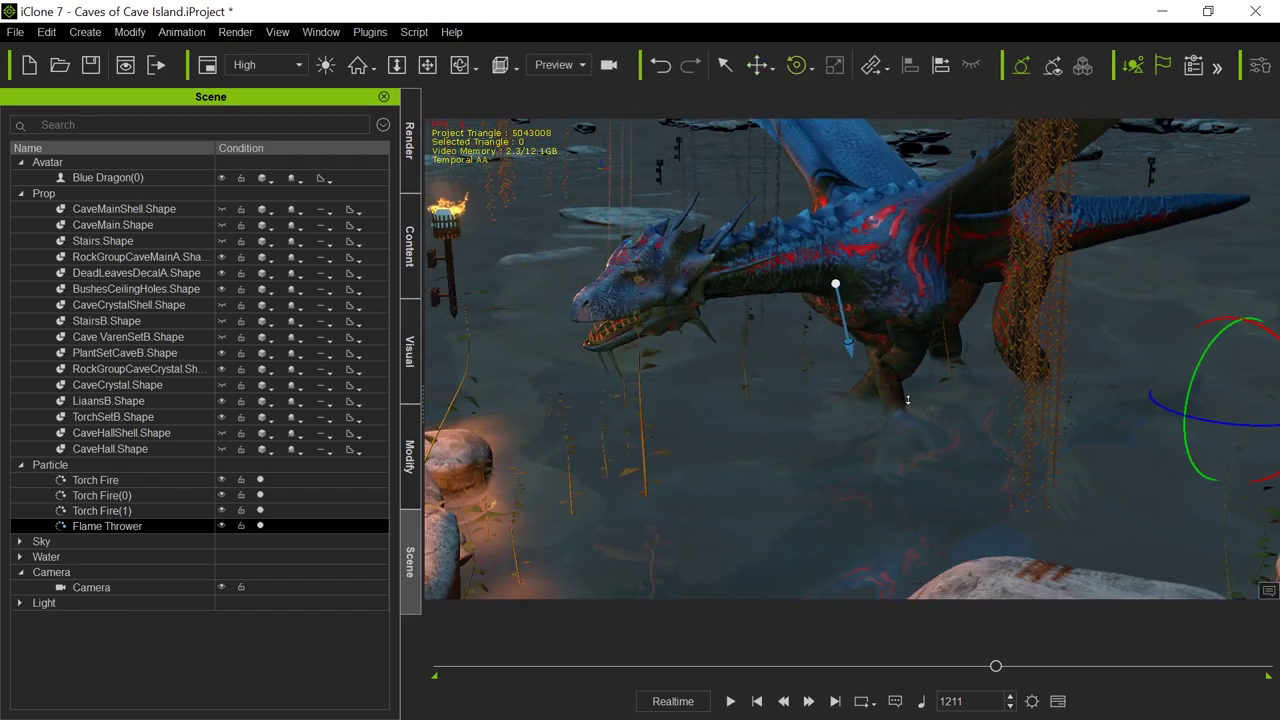
{"action": "key", "text": "w"}
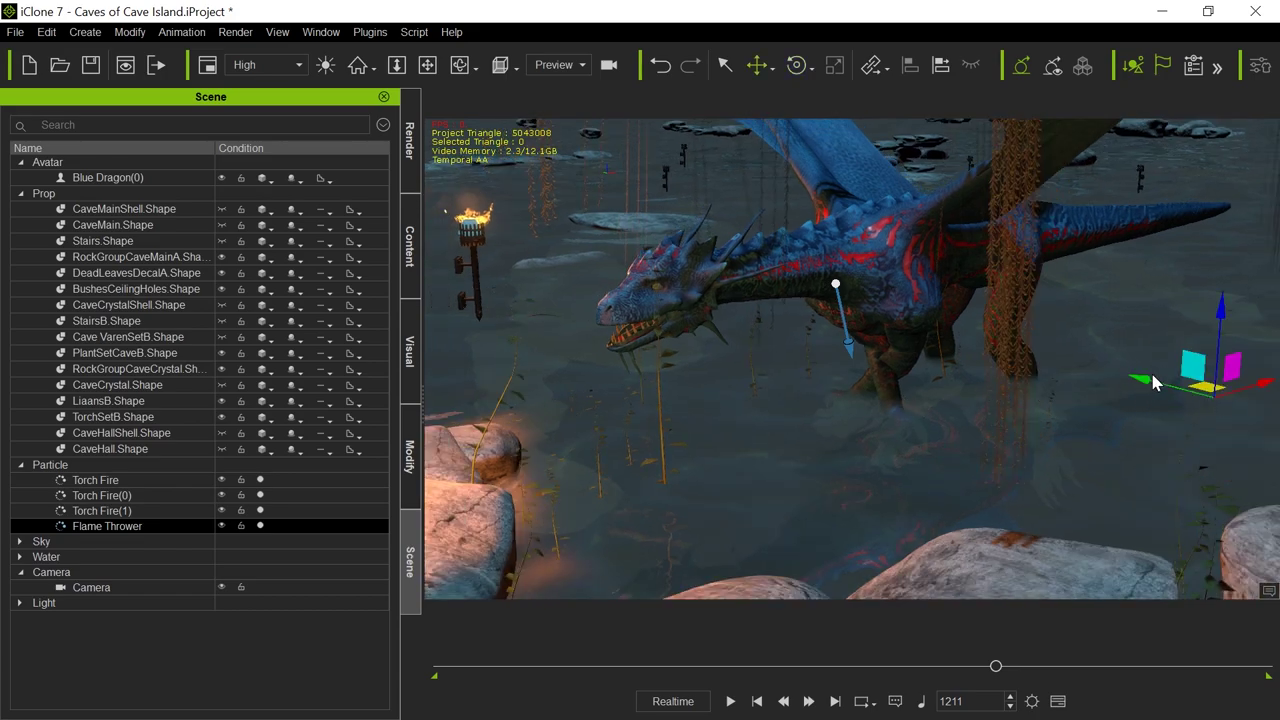
{"action": "left_click_drag", "start_coordinate": [1142, 381], "coordinate": [669, 294]}
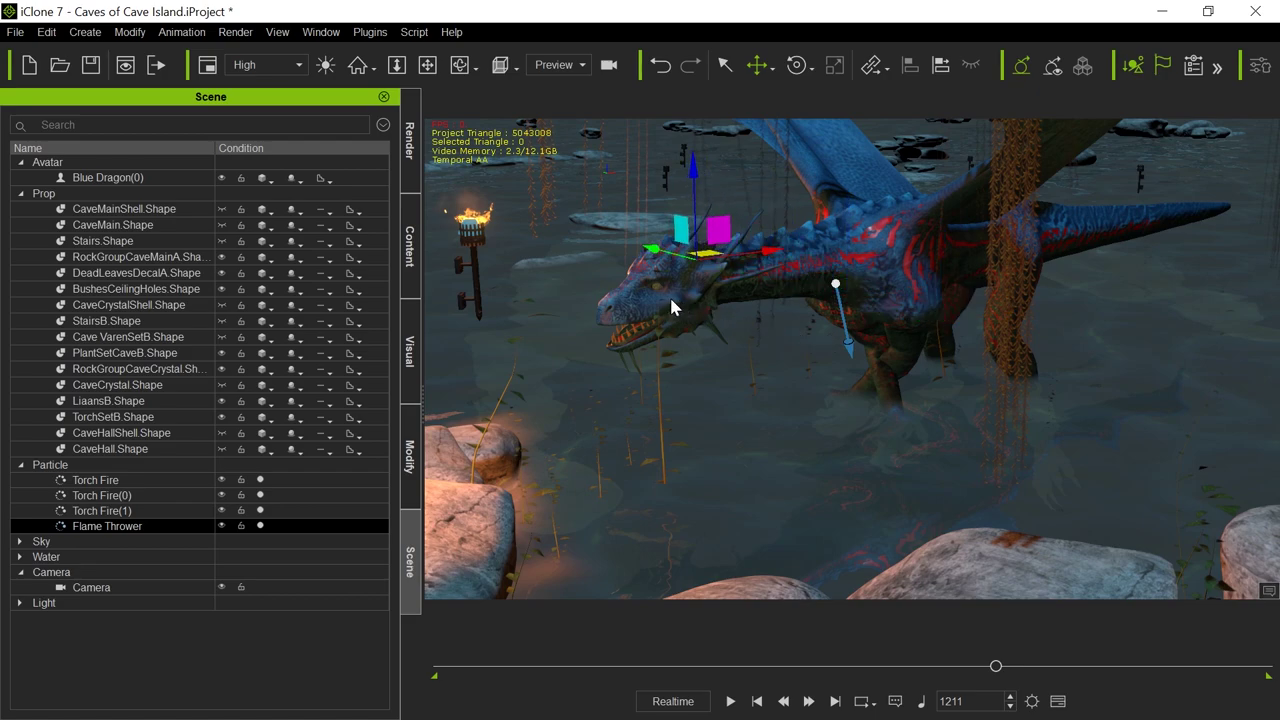
Align the Flame Thrower to the torch on the X, Y and Z axes, using the pivot as reference.
{"action": "right_click", "coordinate": [467, 212]}
{"action": "mouse_move", "coordinate": [503, 300]}
{"action": "mouse_move", "coordinate": [586, 315]}
{"action": "left_click", "coordinate": [686, 315]}
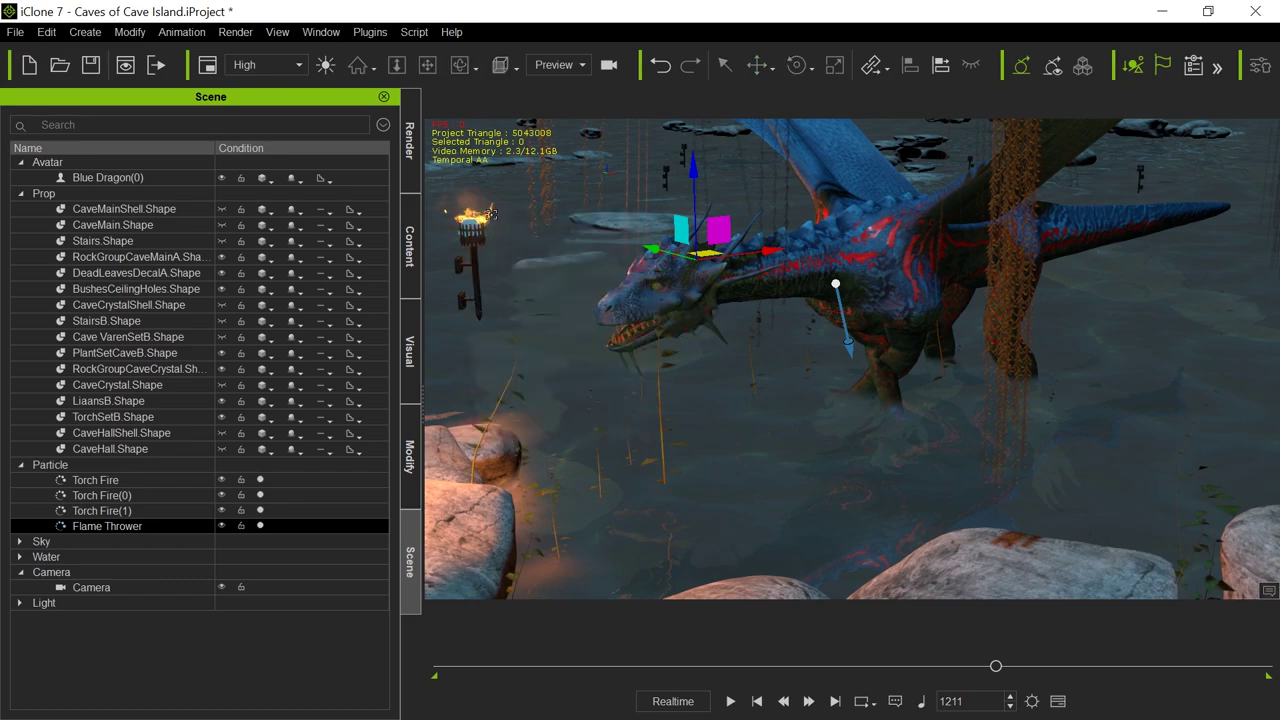
{"action": "left_click", "coordinate": [470, 224]}
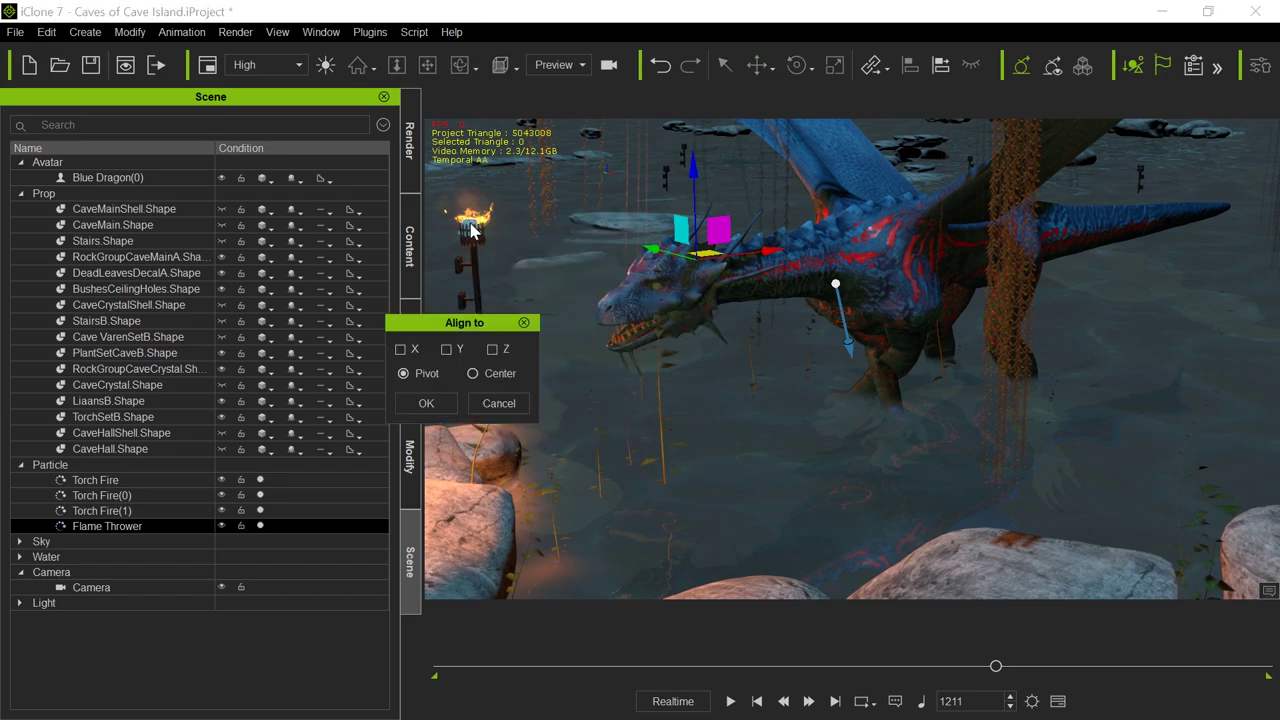
{"action": "left_click", "coordinate": [417, 349]}
{"action": "left_click", "coordinate": [447, 350]}
{"action": "left_click", "coordinate": [492, 350]}
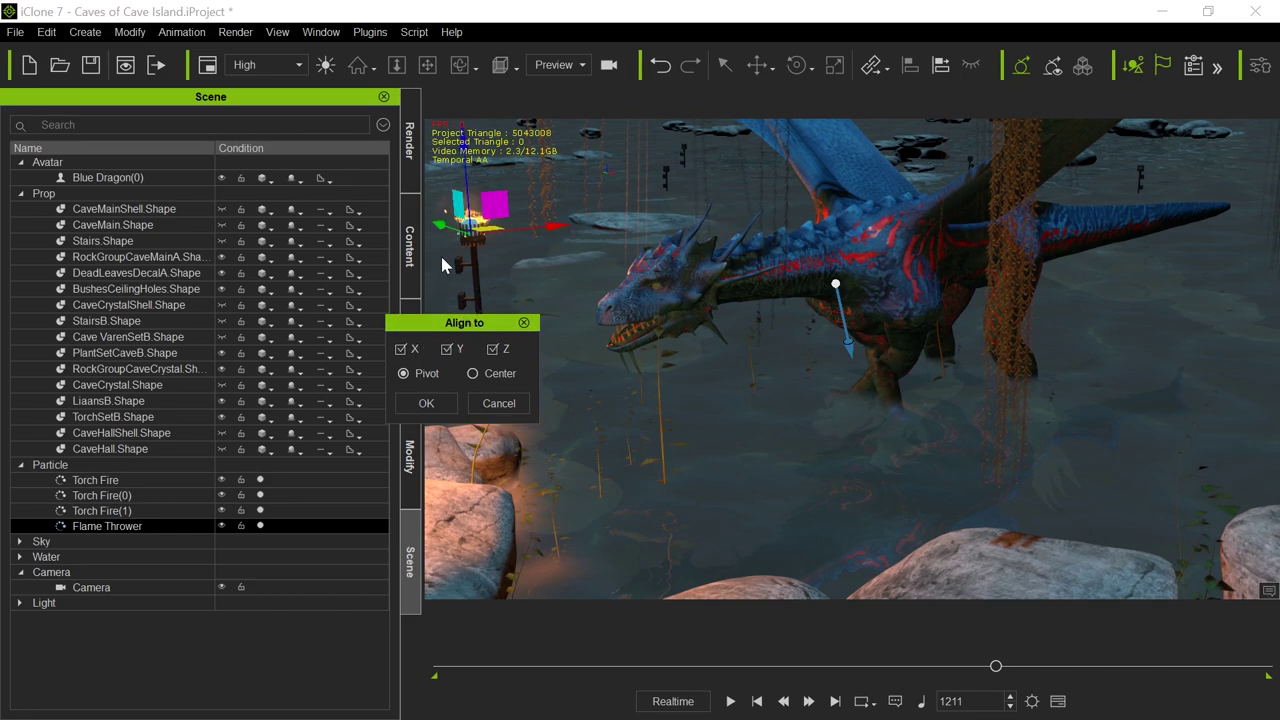
{"action": "left_click", "coordinate": [424, 402]}
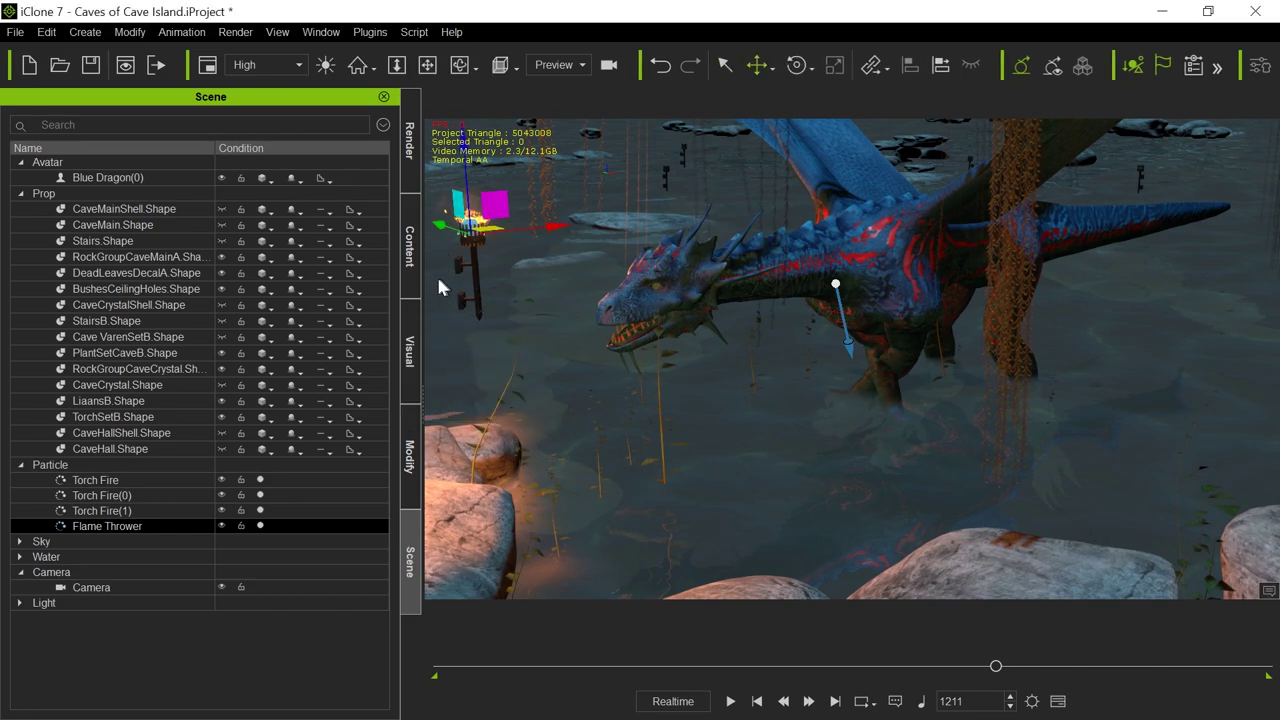
Move the Flame Thrower from the torch to the Blue Dragon's mouth and tilt it to follow the jaw's direction.
{"action": "left_click_drag", "start_coordinate": [444, 225], "coordinate": [620, 323]}
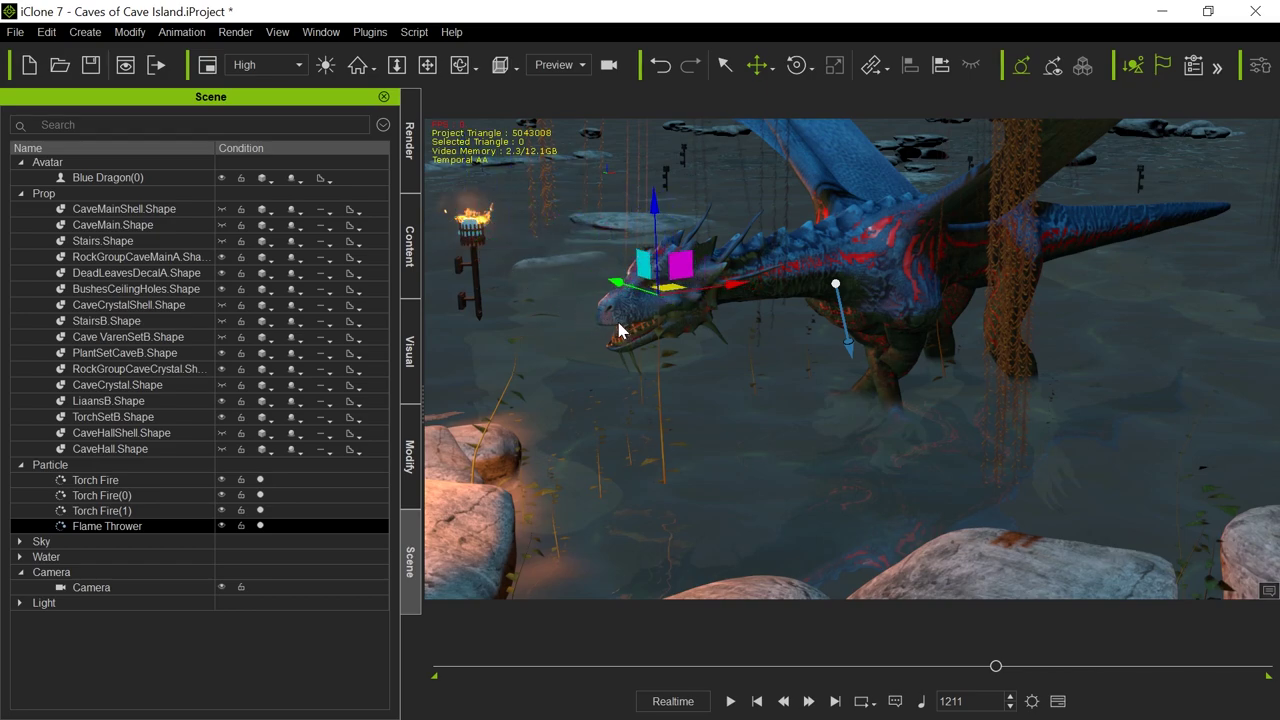
{"action": "left_click_drag", "start_coordinate": [653, 202], "coordinate": [660, 217]}
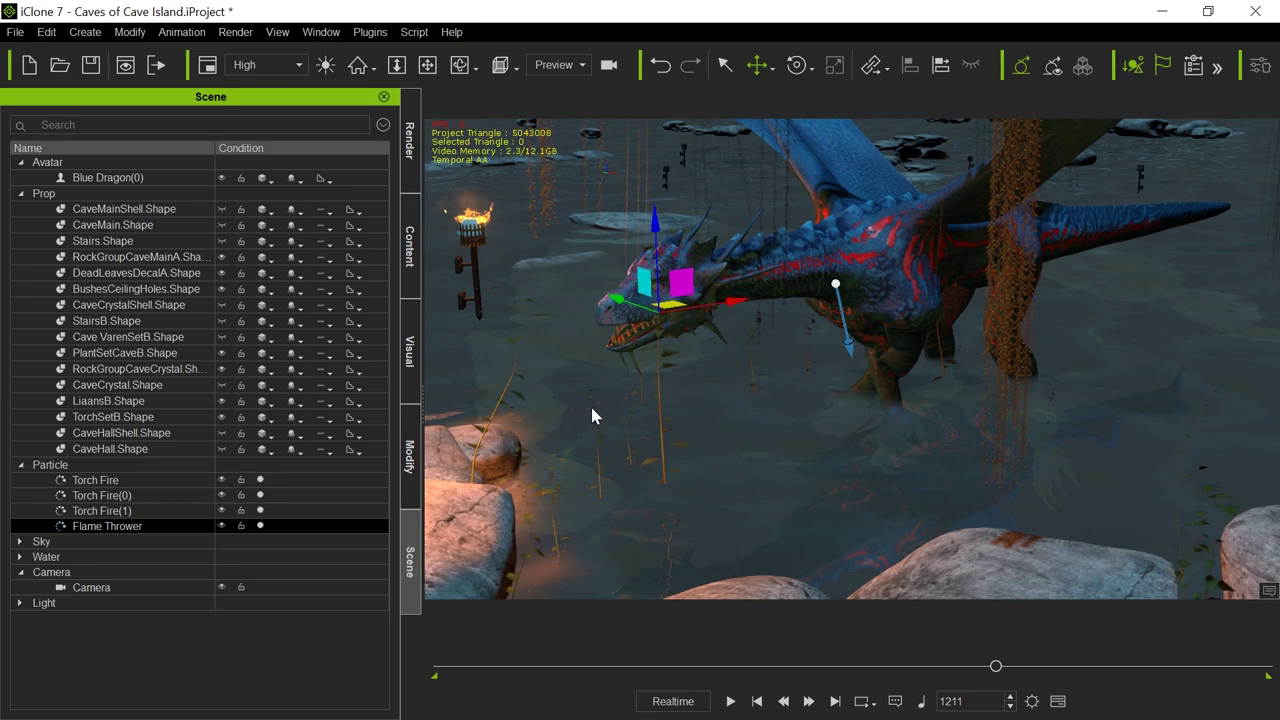
{"action": "left_click_drag", "start_coordinate": [738, 301], "coordinate": [727, 301]}
{"action": "key", "text": "e"}
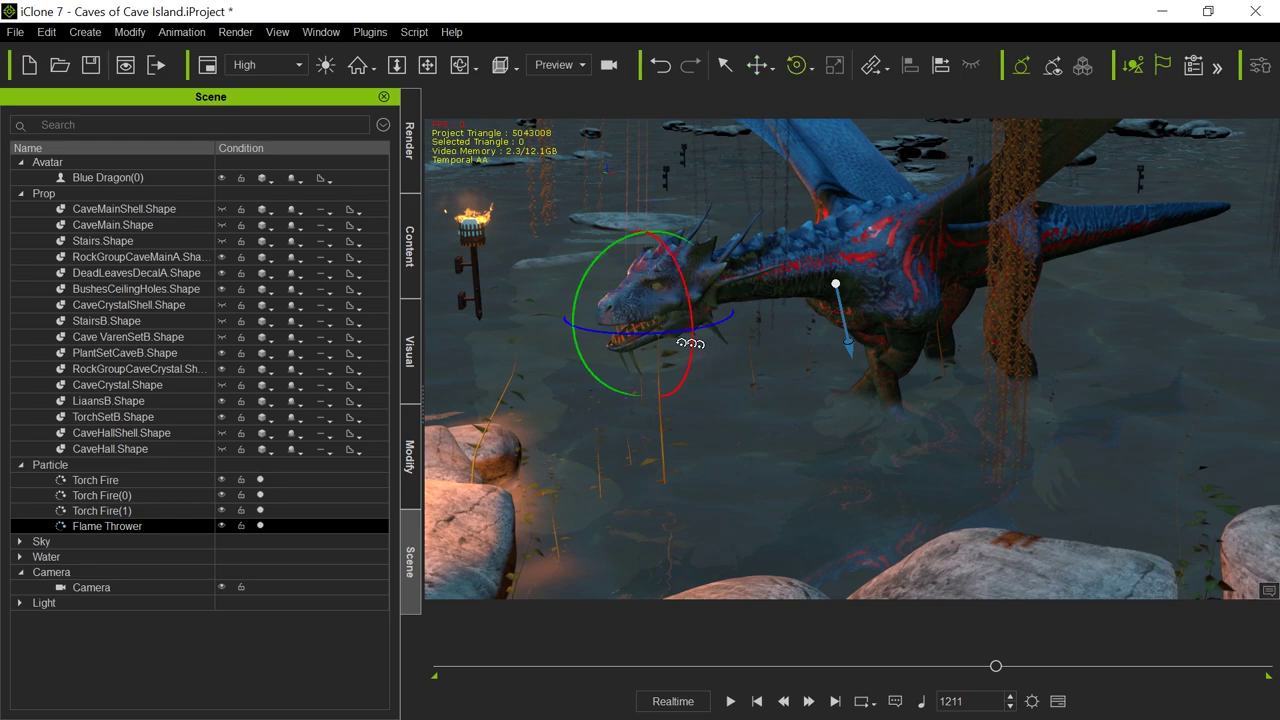
{"action": "left_click_drag", "start_coordinate": [590, 268], "coordinate": [582, 276]}
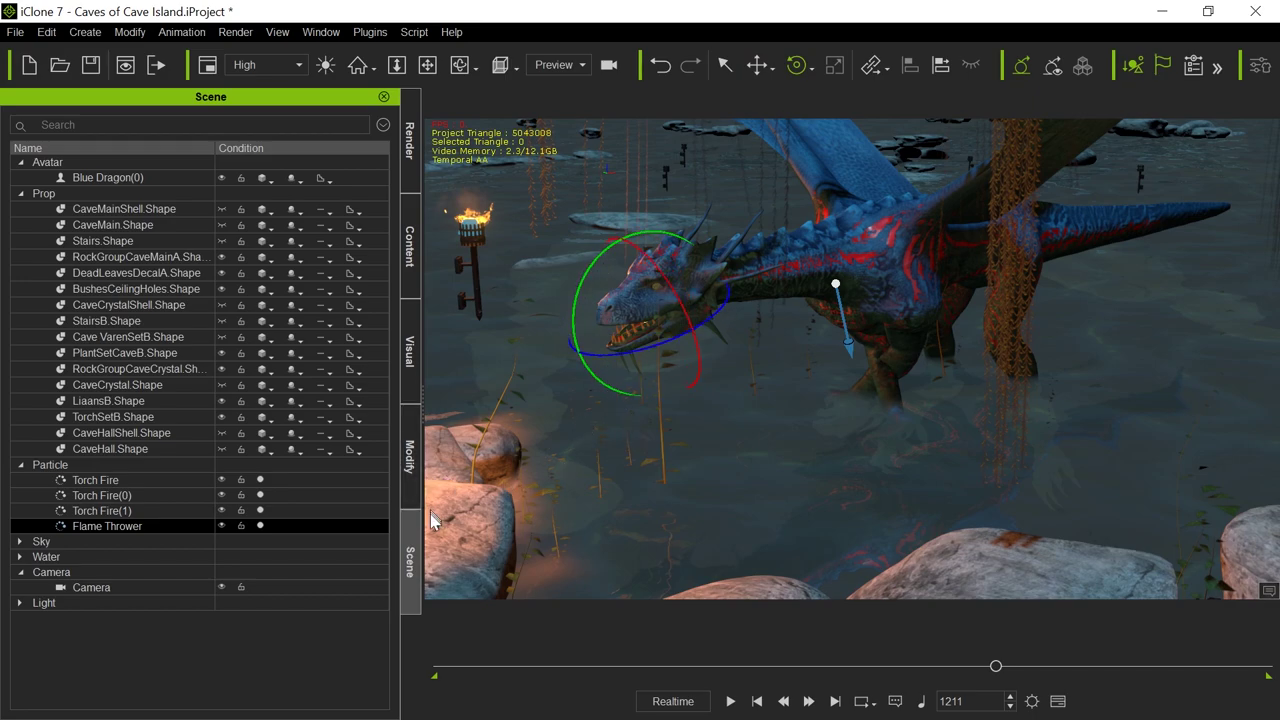
Attach the Flame Thrower to the Blue Dragon's Head bone and check its place in the scene hierarchy.
{"action": "left_click", "coordinate": [409, 472]}
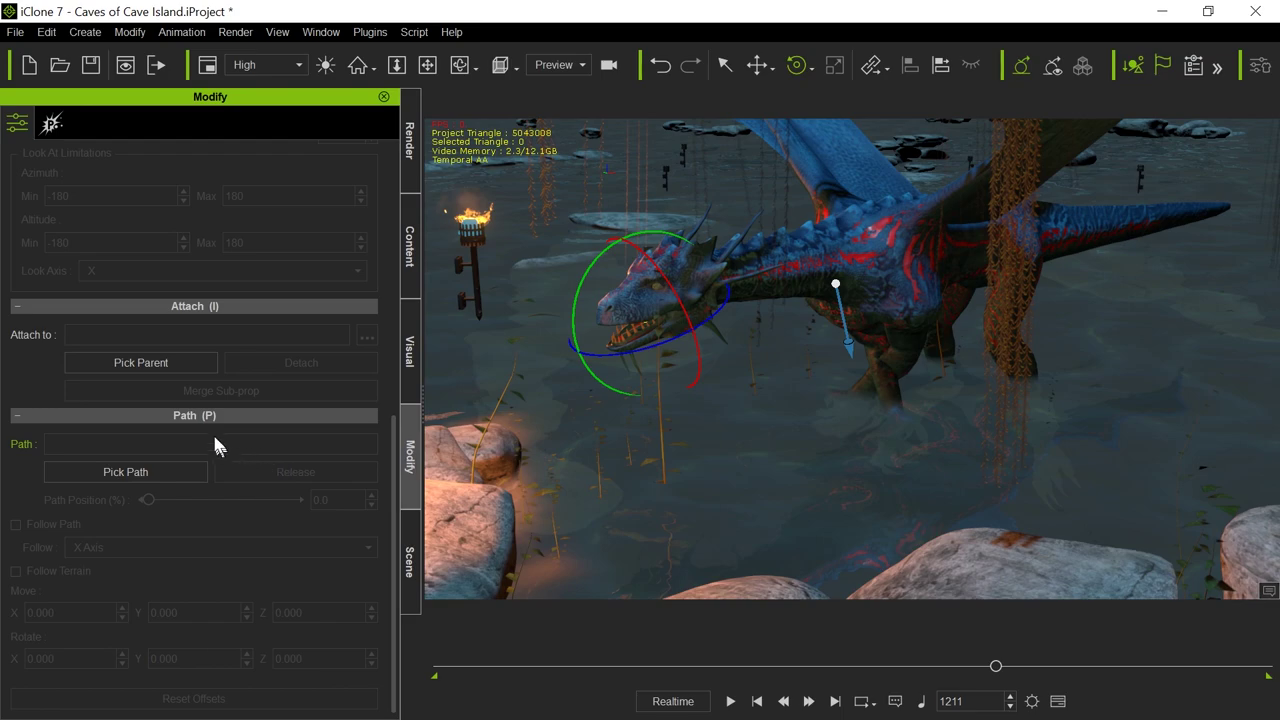
{"action": "left_click", "coordinate": [183, 362]}
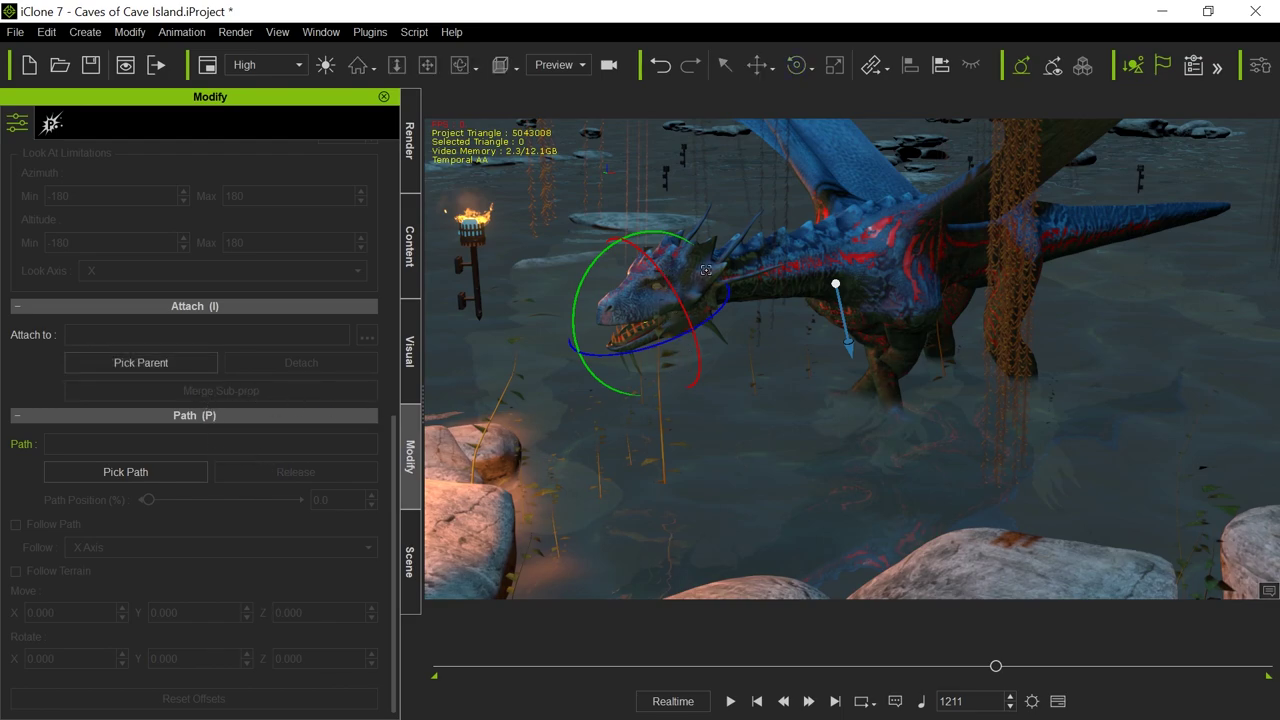
{"action": "left_click", "coordinate": [685, 270]}
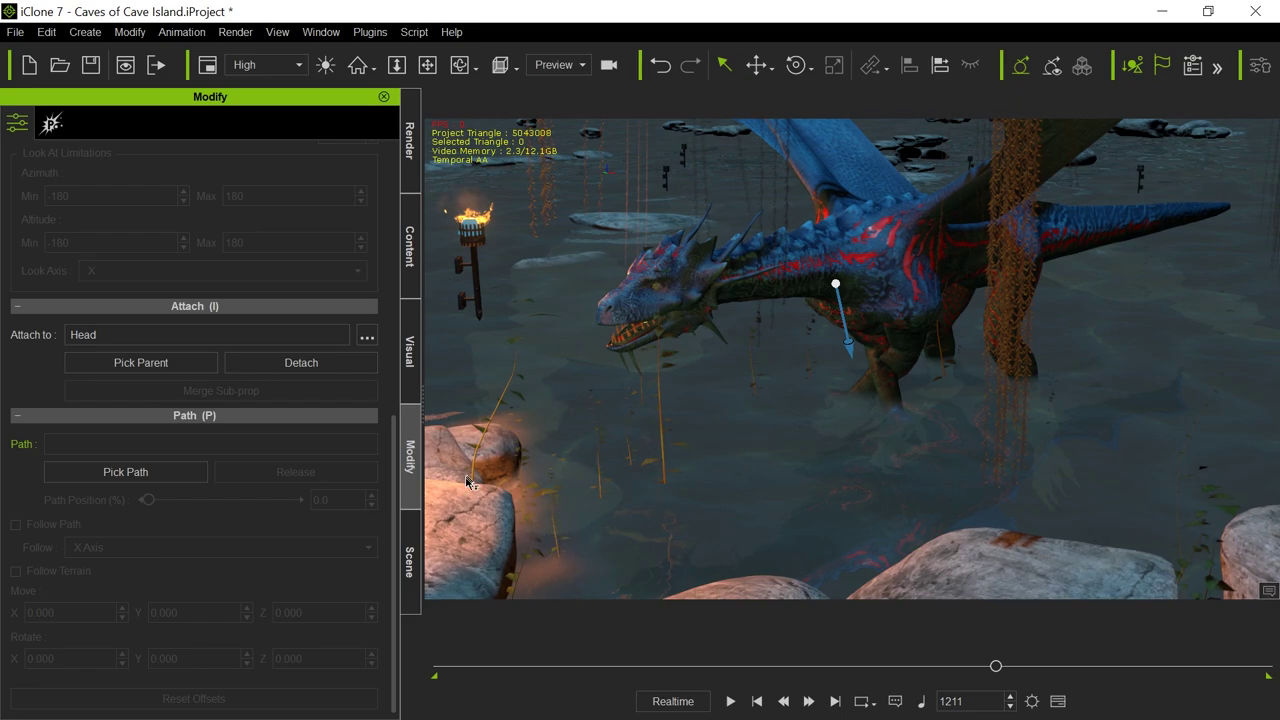
{"action": "left_click", "coordinate": [404, 580]}
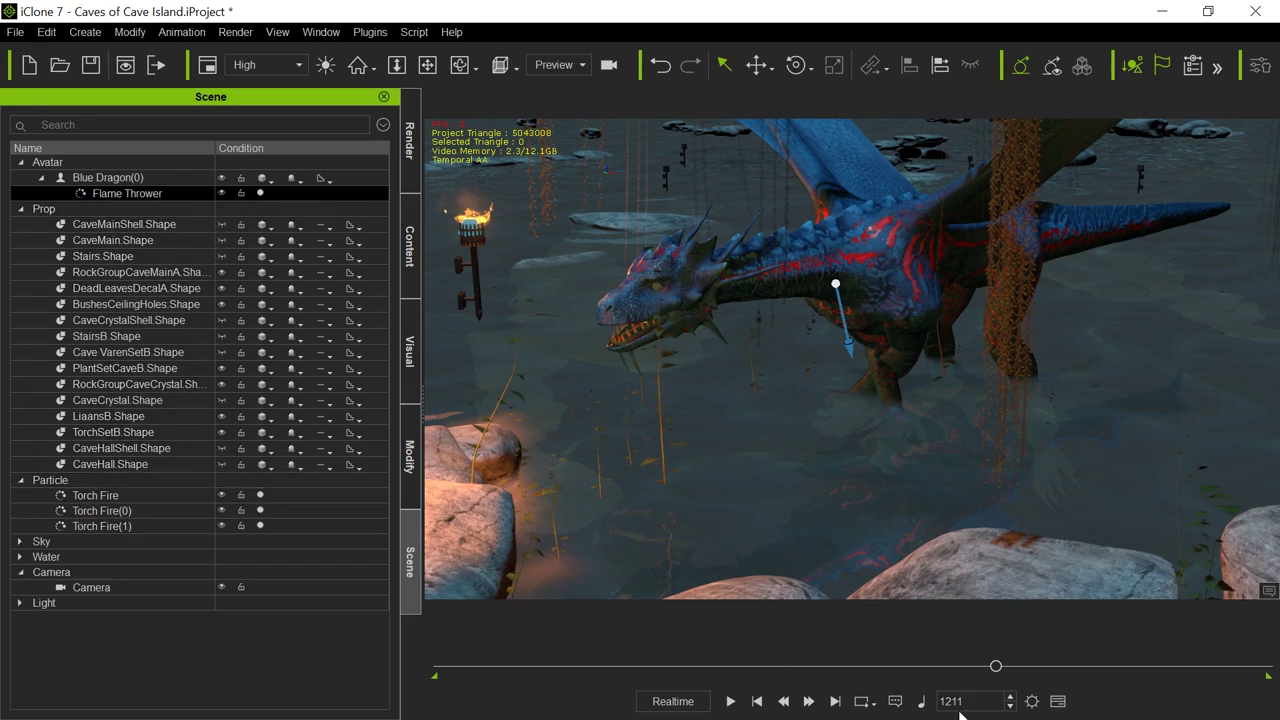
Turn off the Flame Thrower's particle emission at frame 1211.
{"action": "left_click", "coordinate": [411, 465]}
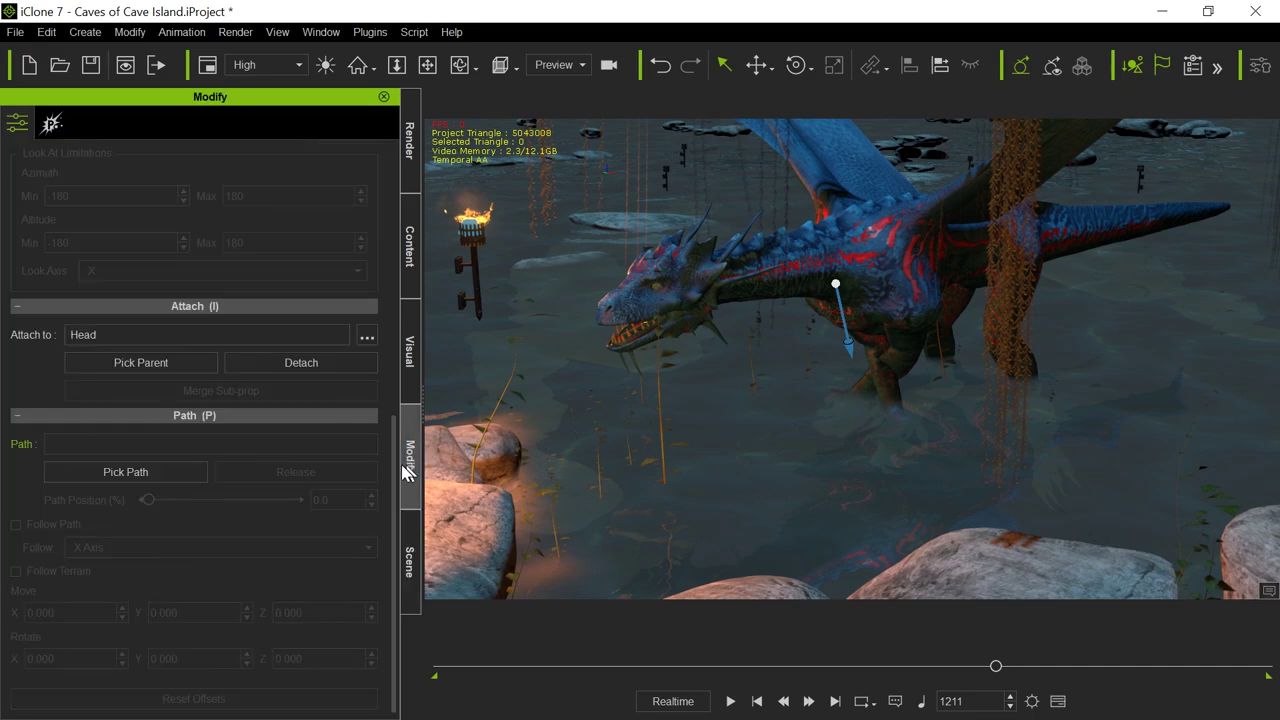
{"action": "left_click", "coordinate": [50, 128]}
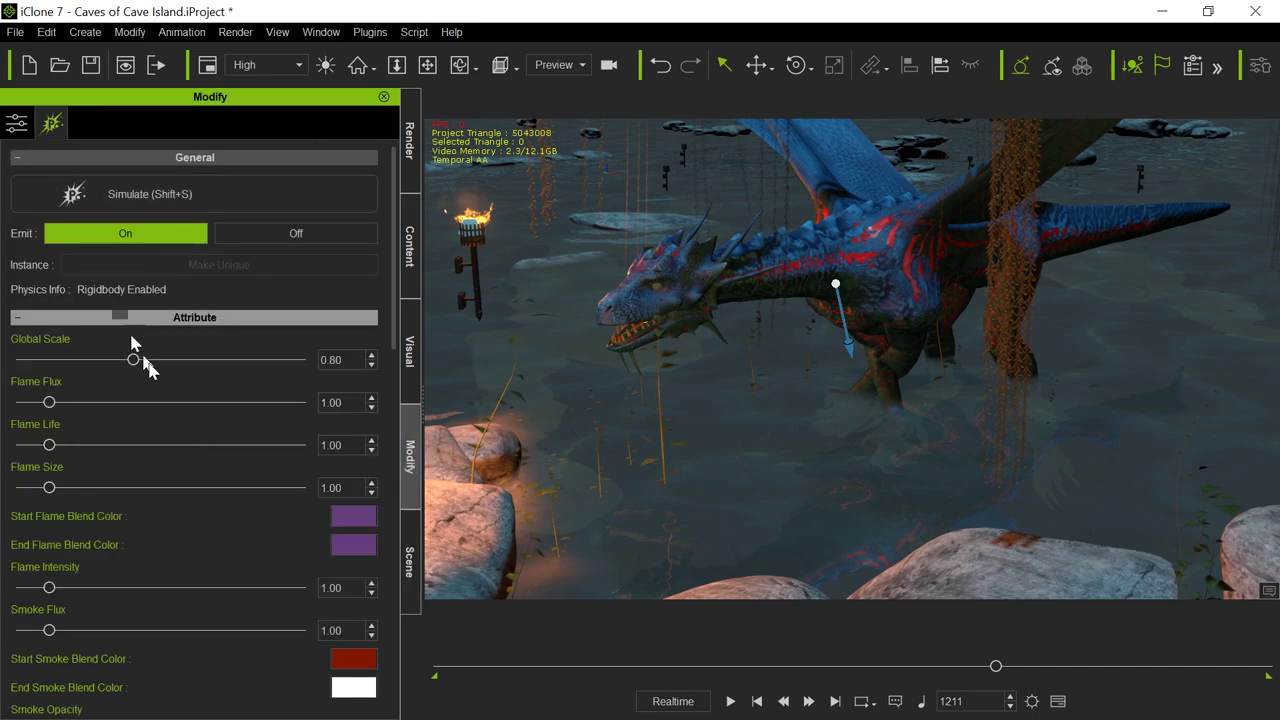
{"action": "left_click", "coordinate": [261, 239]}
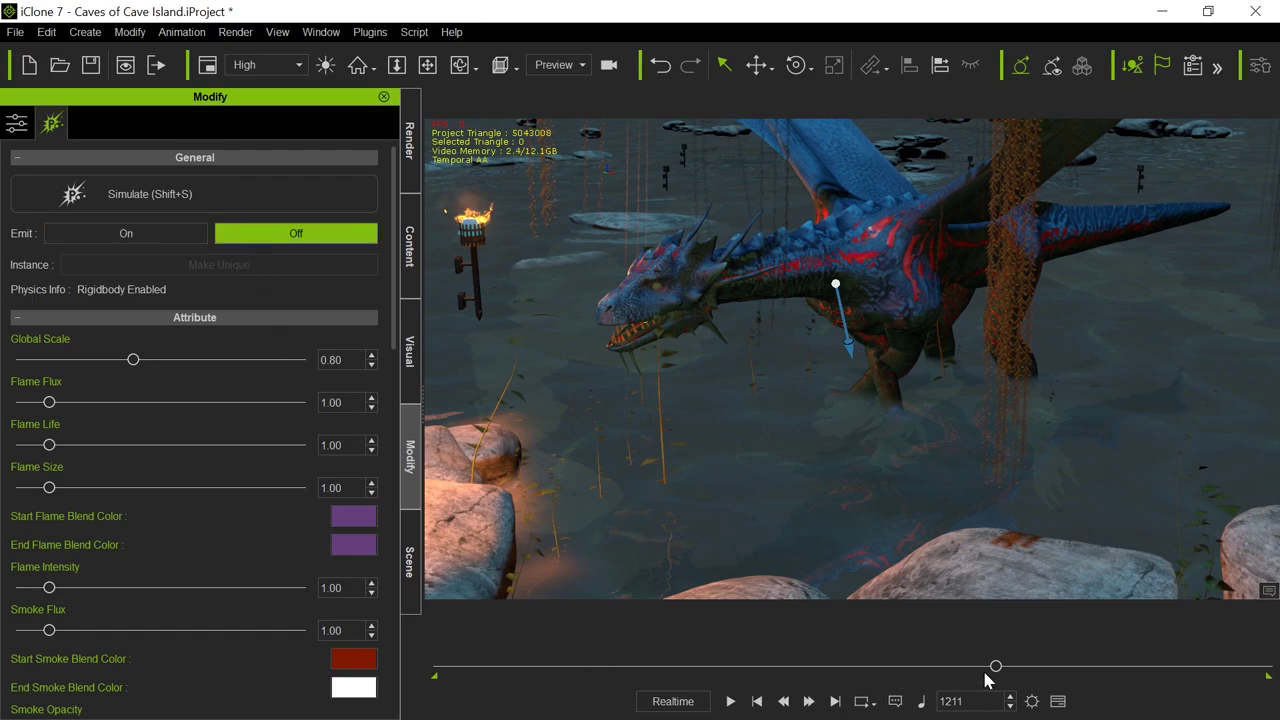
Set the Flame Thrower's emission off at frame 1 and on at frame 1178, where the dragon opens its mouth.
{"action": "left_click_drag", "start_coordinate": [996, 668], "coordinate": [439, 666]}
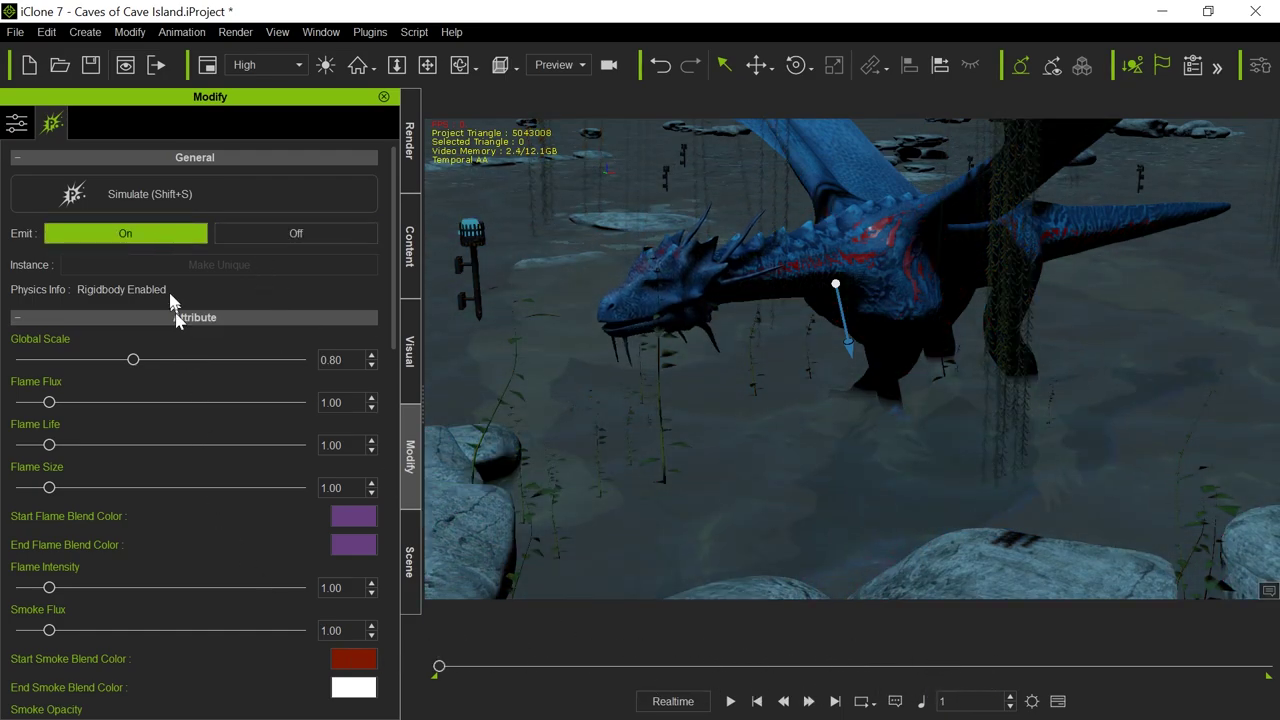
{"action": "left_click", "coordinate": [289, 241]}
{"action": "left_click_drag", "start_coordinate": [439, 666], "coordinate": [987, 665]}
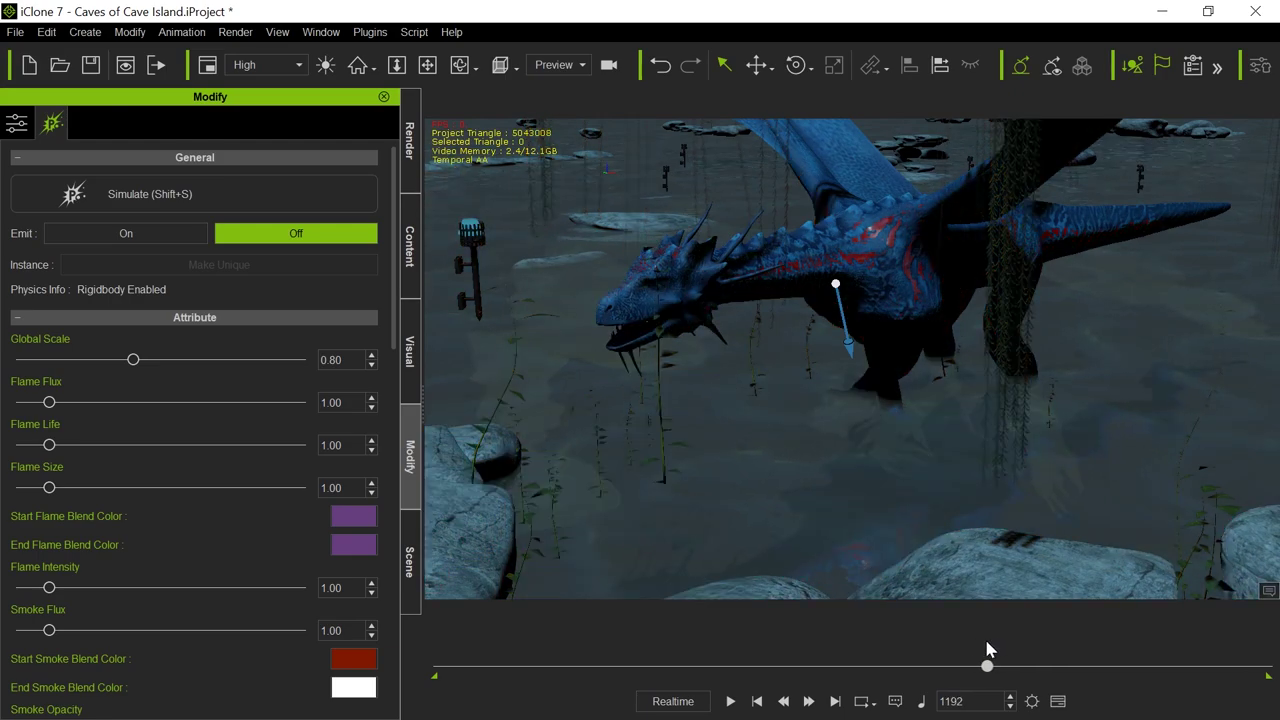
{"action": "left_click", "coordinate": [148, 236]}
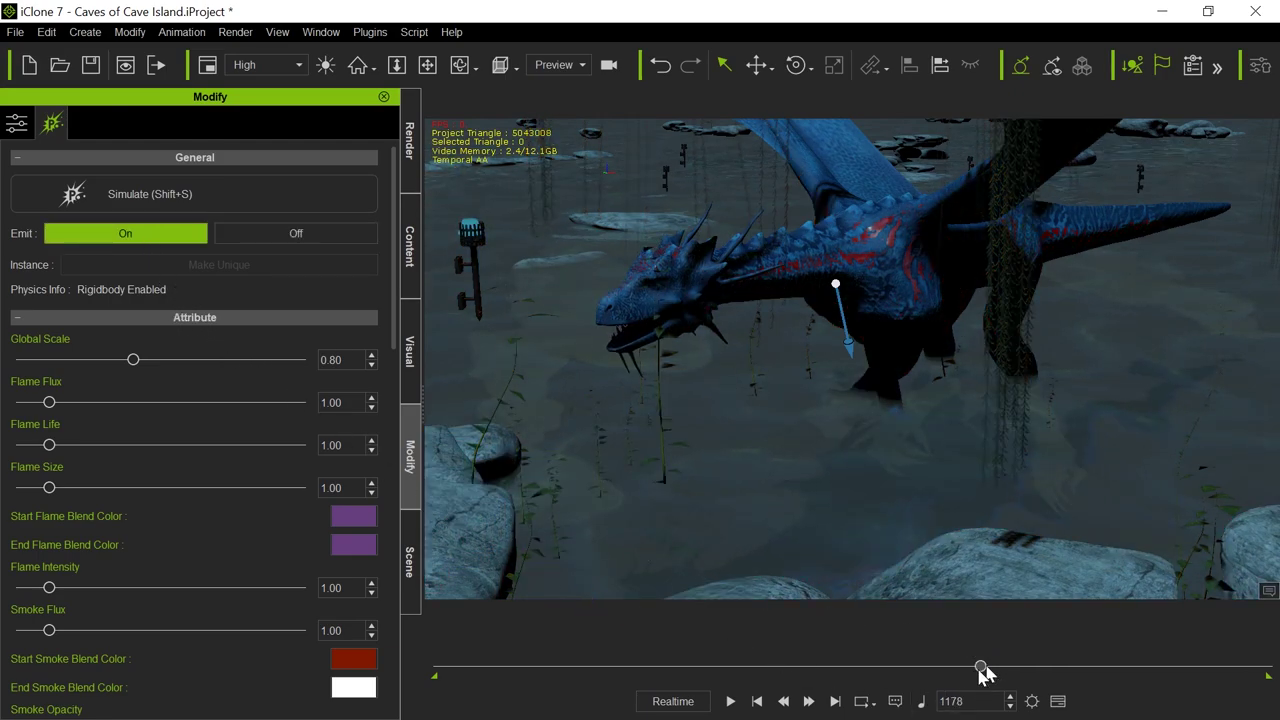
Try to re-aim the Flame Thrower at frame 1031 and again where the dragon's jaw opens, then go to frame 1240.
{"action": "left_click_drag", "start_coordinate": [1005, 676], "coordinate": [913, 667]}
{"action": "key", "text": "e"}
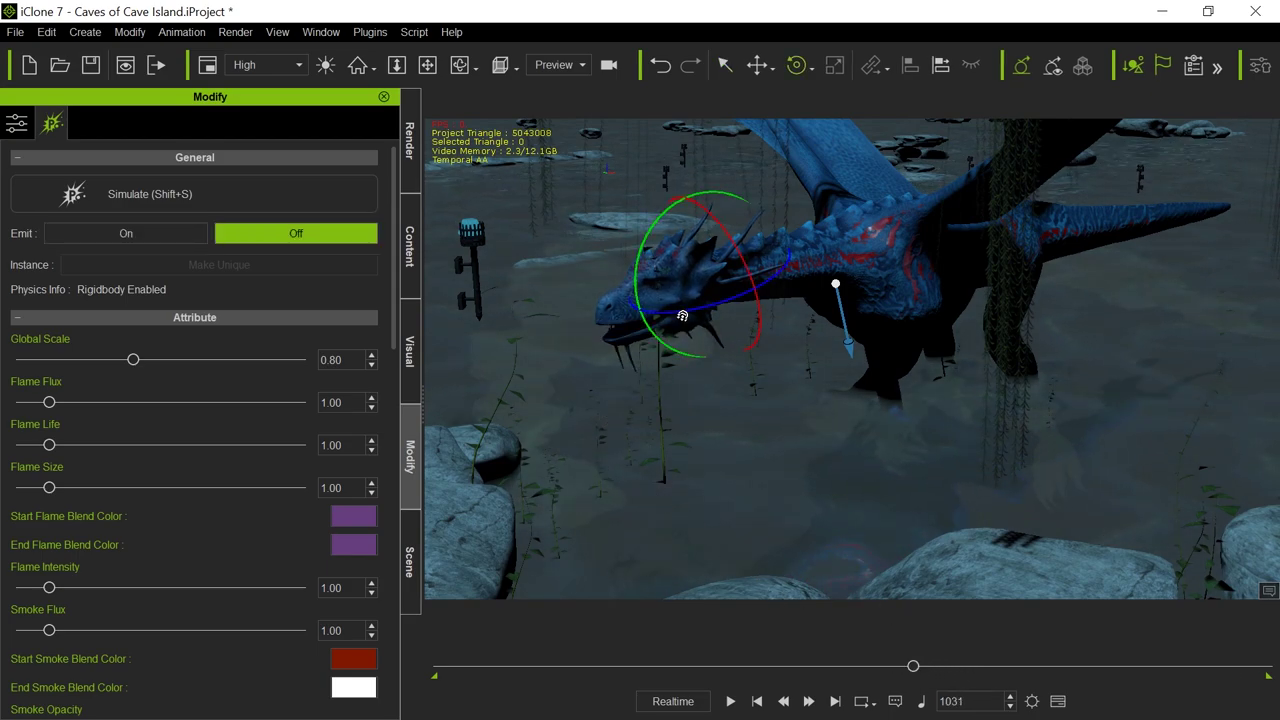
{"action": "left_click_drag", "start_coordinate": [688, 315], "coordinate": [736, 299]}
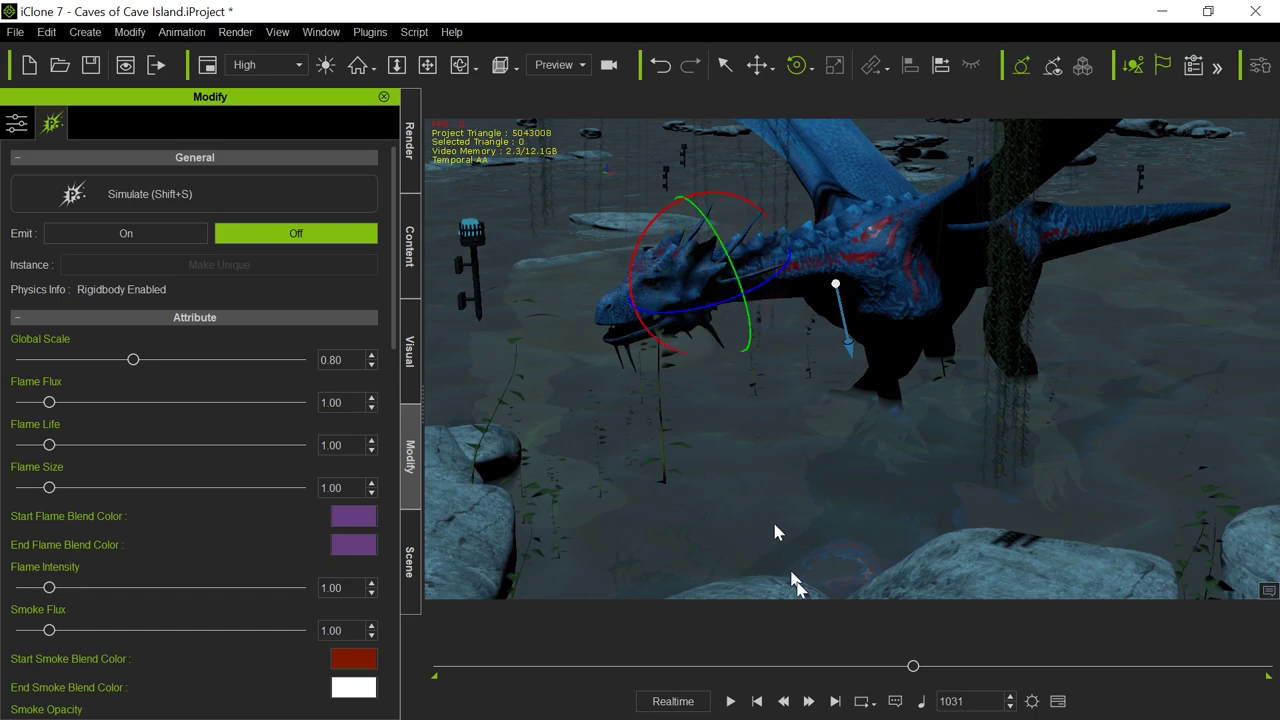
{"action": "left_click_drag", "start_coordinate": [913, 666], "coordinate": [982, 653]}
{"action": "left_click_drag", "start_coordinate": [596, 361], "coordinate": [648, 353]}
{"action": "left_click_drag", "start_coordinate": [981, 667], "coordinate": [1009, 666]}
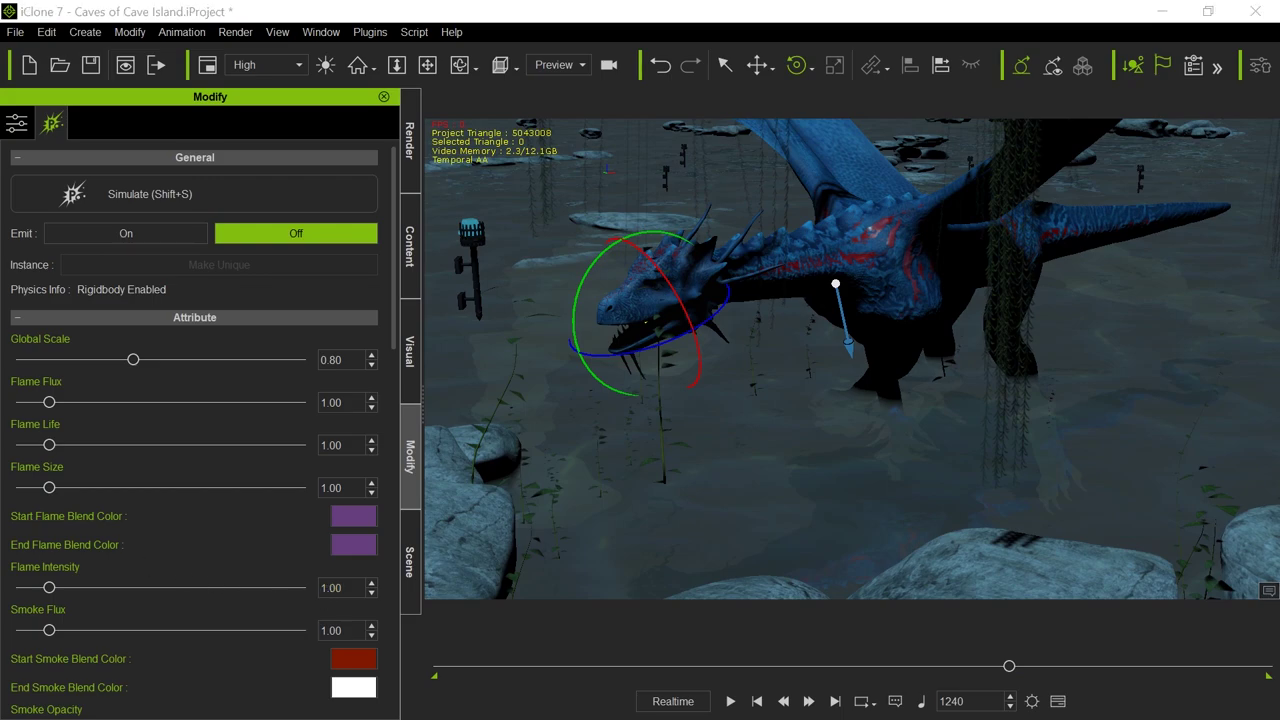
Open the Timeline for the Flame Thrower and examine its Constraint and Attributes tracks, then hide both again.
{"action": "key", "text": "F3"}
{"action": "left_click_drag", "start_coordinate": [614, 180], "coordinate": [771, 167]}
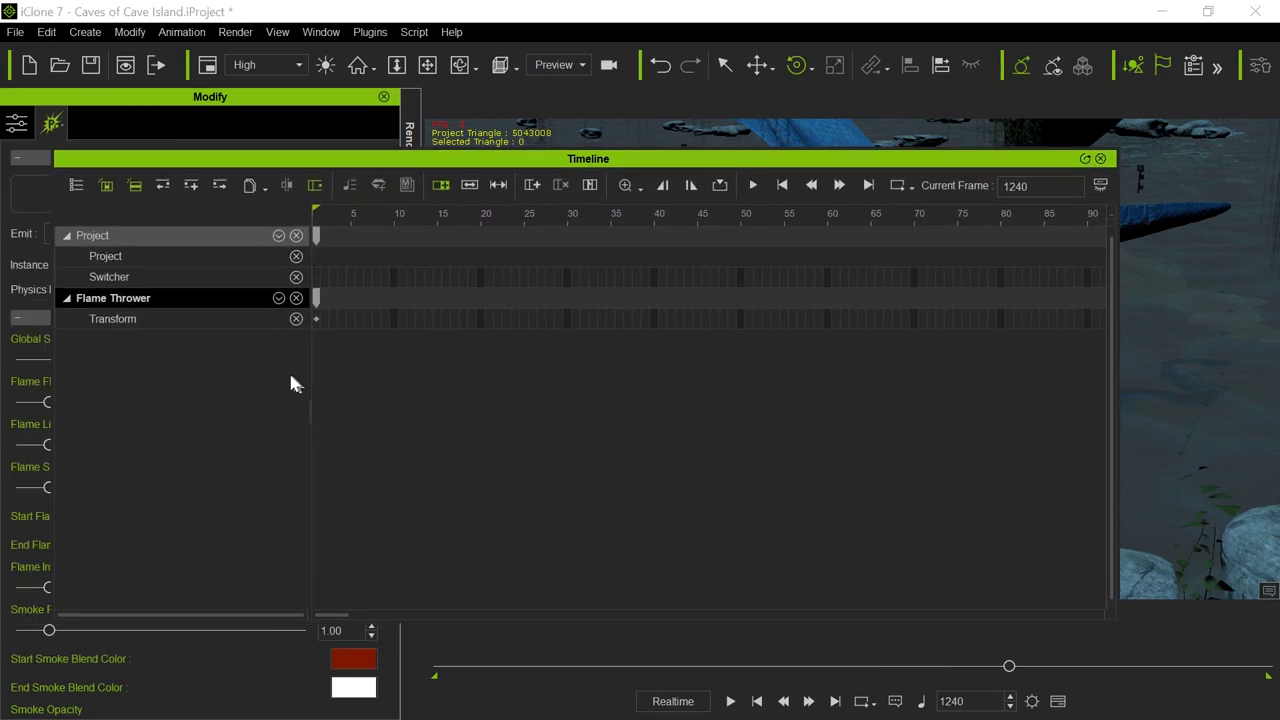
{"action": "left_click", "coordinate": [279, 298]}
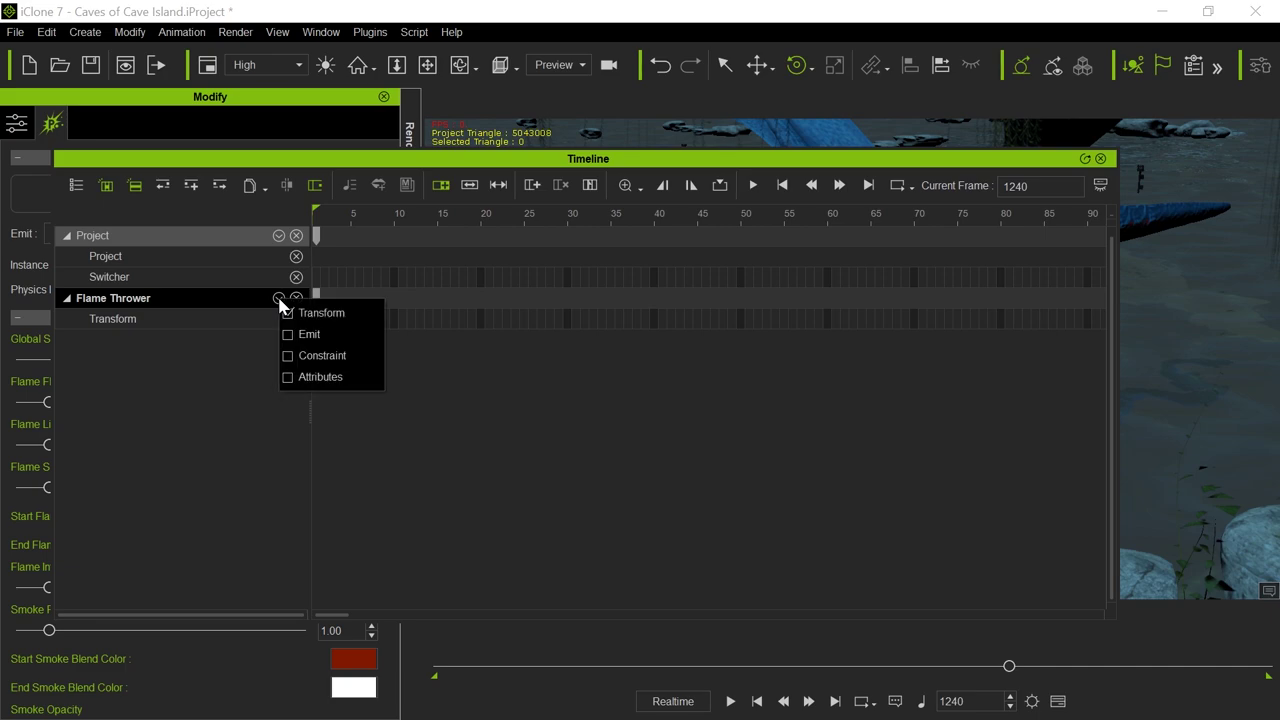
{"action": "left_click", "coordinate": [288, 356]}
{"action": "left_click", "coordinate": [288, 377]}
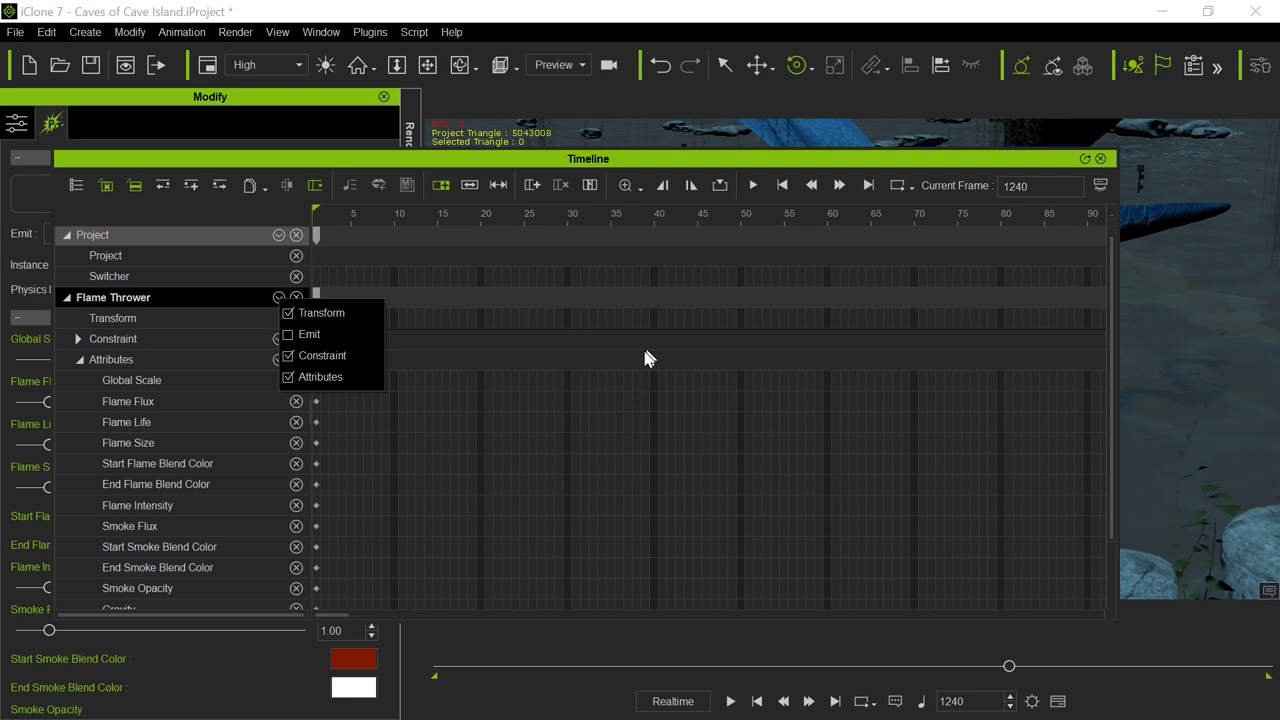
{"action": "left_click", "coordinate": [288, 356]}
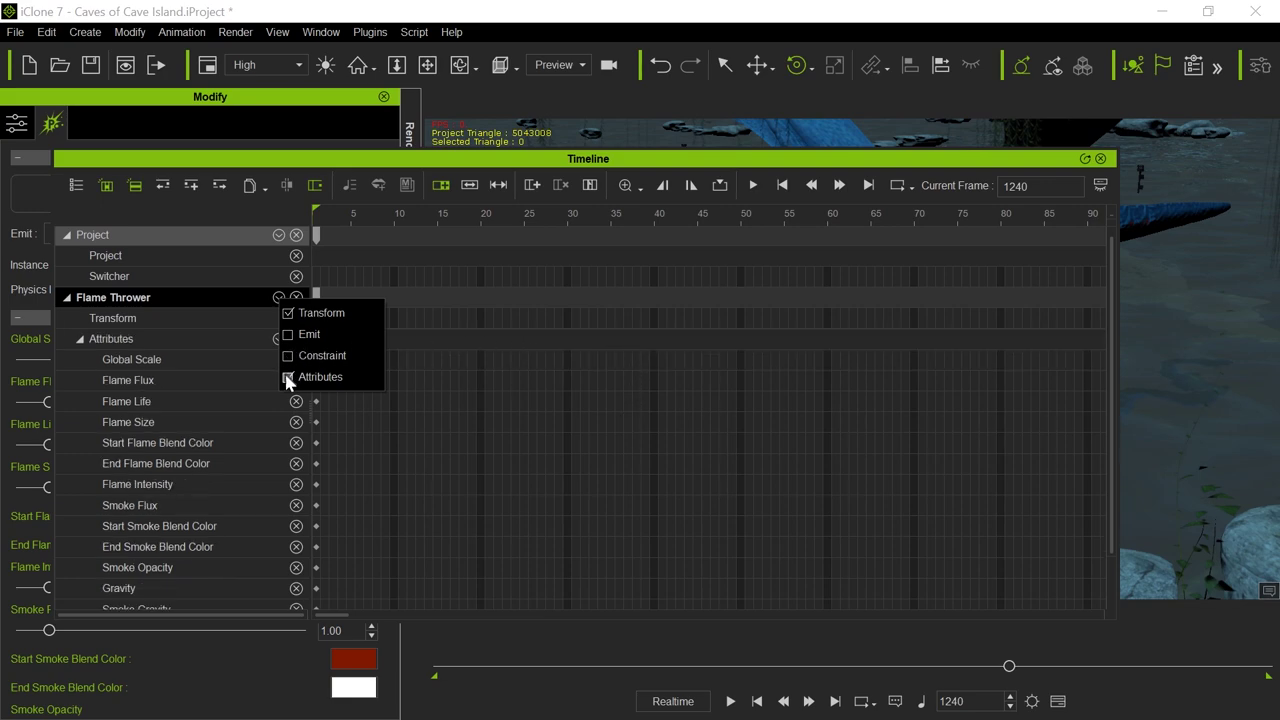
{"action": "left_click", "coordinate": [288, 377]}
Delete the Flame Thrower's Transform keys around frames 1184 and 1211, keeping the one at the start.
{"action": "left_click", "coordinate": [568, 432]}
{"action": "scroll", "coordinate": [566, 411], "scroll_direction": "down", "scroll_amount": 10}
{"action": "scroll", "coordinate": [569, 399], "scroll_direction": "down", "scroll_amount": 5}
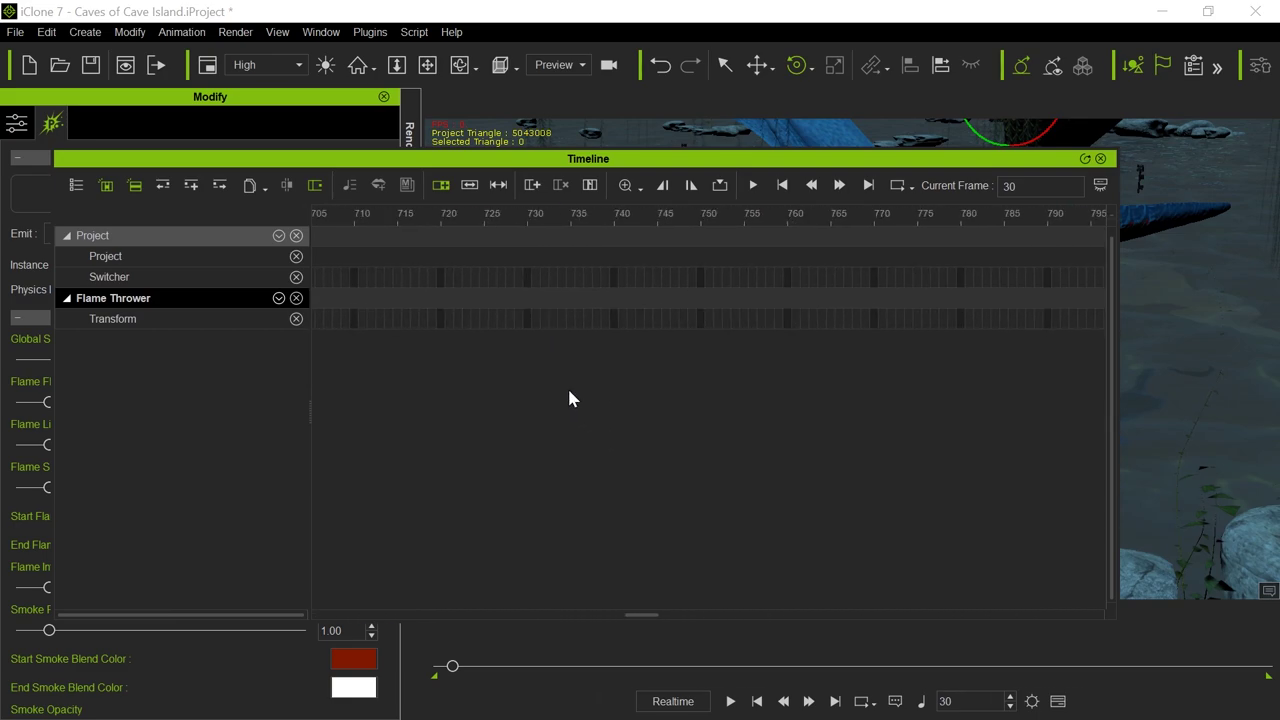
{"action": "scroll", "coordinate": [568, 399], "scroll_direction": "down", "scroll_amount": 5}
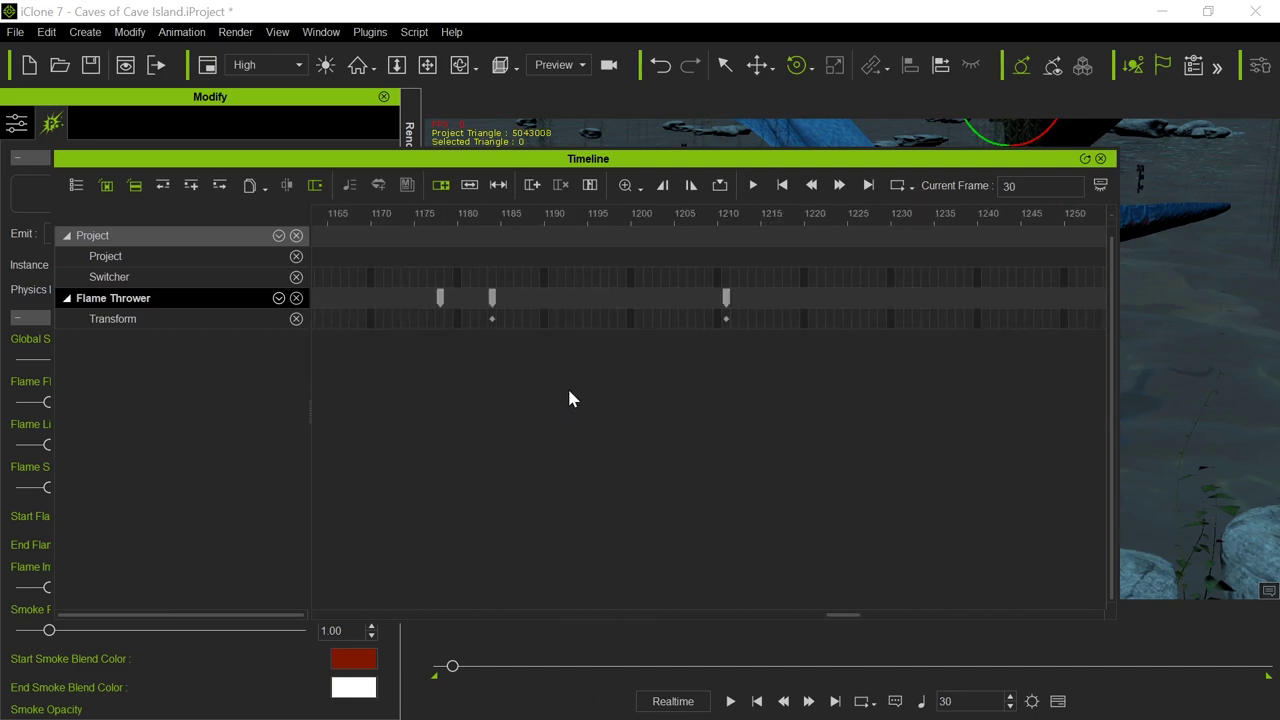
{"action": "scroll", "coordinate": [569, 399], "scroll_direction": "down", "scroll_amount": 10}
{"action": "scroll", "coordinate": [569, 399], "scroll_direction": "up", "scroll_amount": 20}
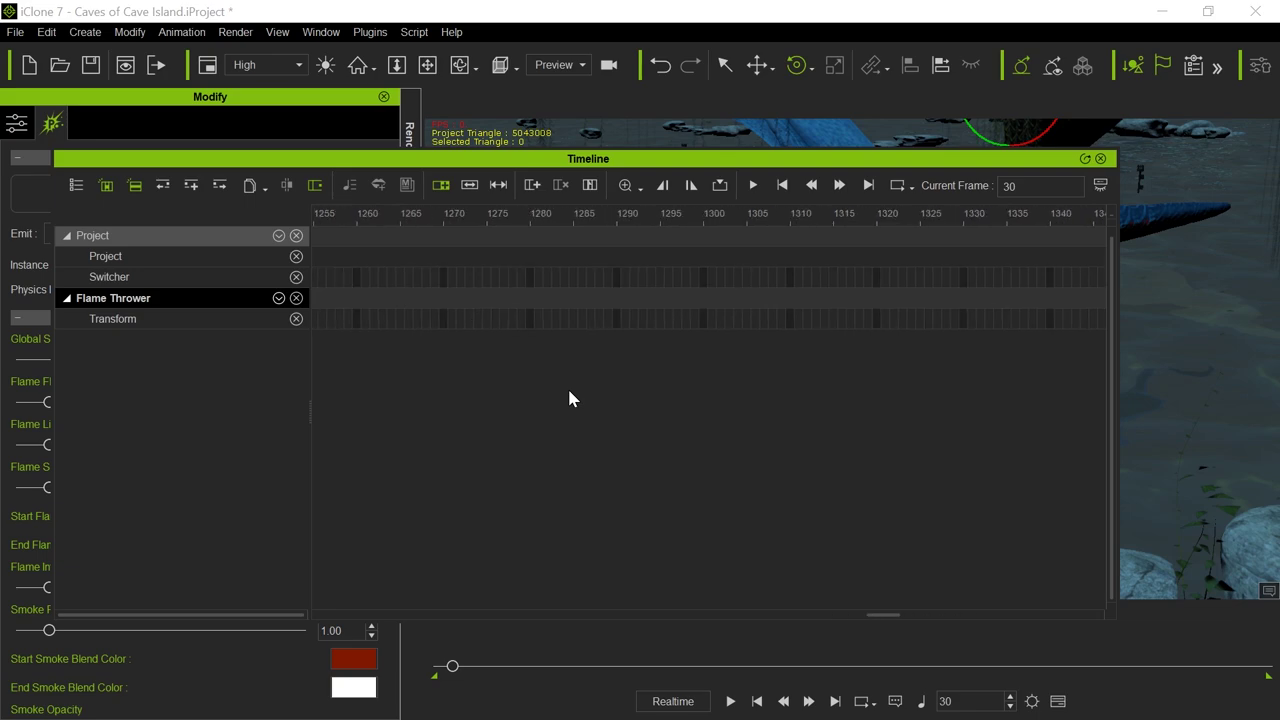
{"action": "scroll", "coordinate": [569, 399], "scroll_direction": "down", "scroll_amount": 10, "text": "ctrl"}
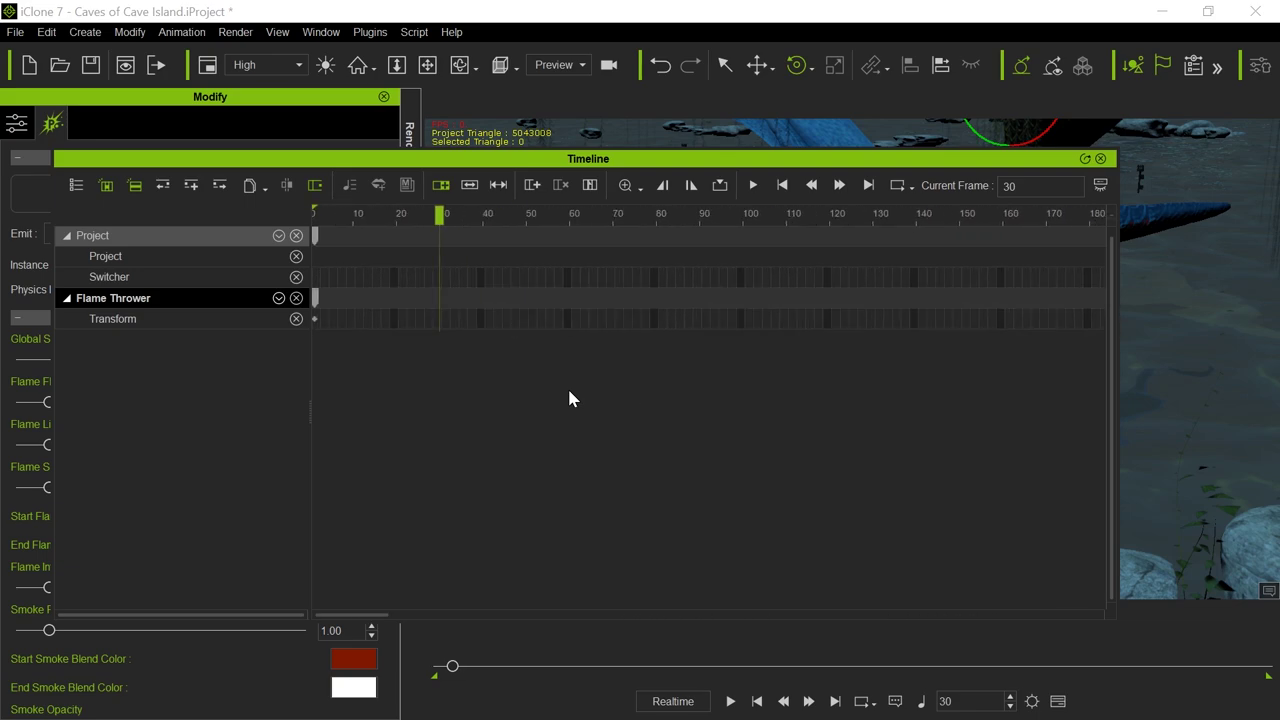
{"action": "left_click_drag", "start_coordinate": [733, 277], "coordinate": [852, 353]}
{"action": "left_click_drag", "start_coordinate": [835, 298], "coordinate": [718, 312]}
{"action": "key", "text": "Delete"}
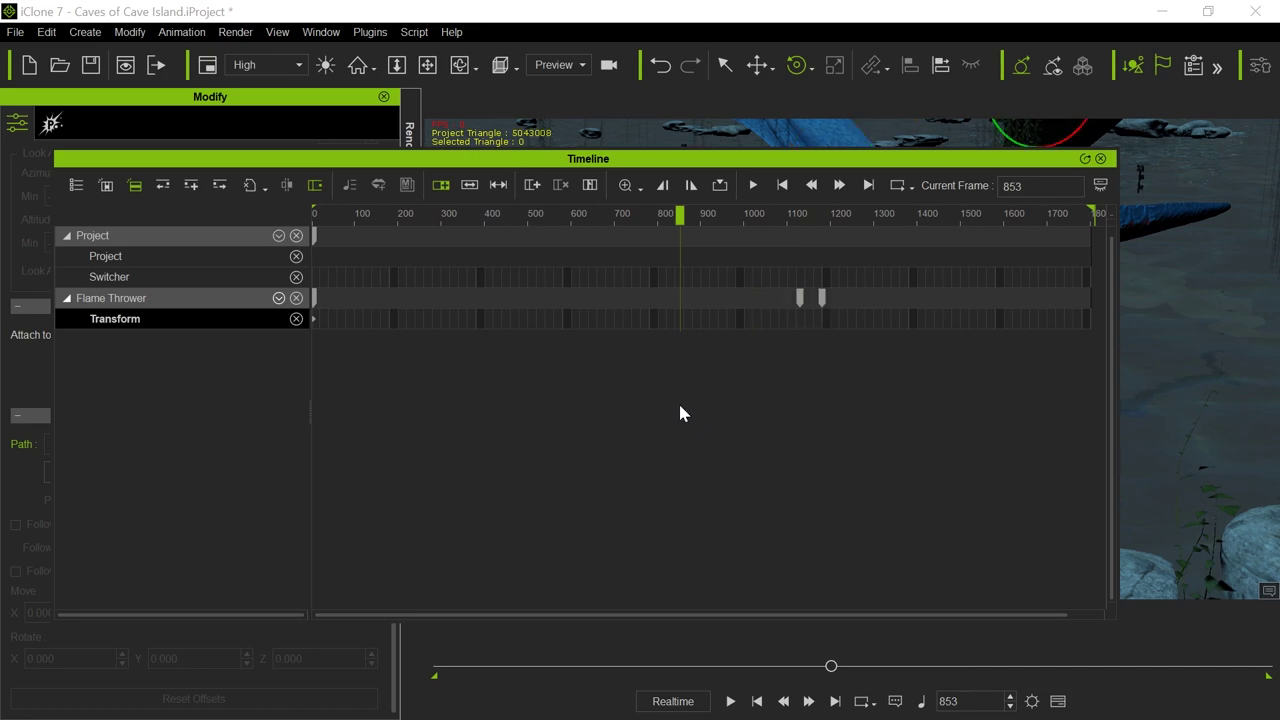
Jump to the Flame Thrower's key at frame 1178 and close the Timeline.
{"action": "left_click", "coordinate": [821, 299]}
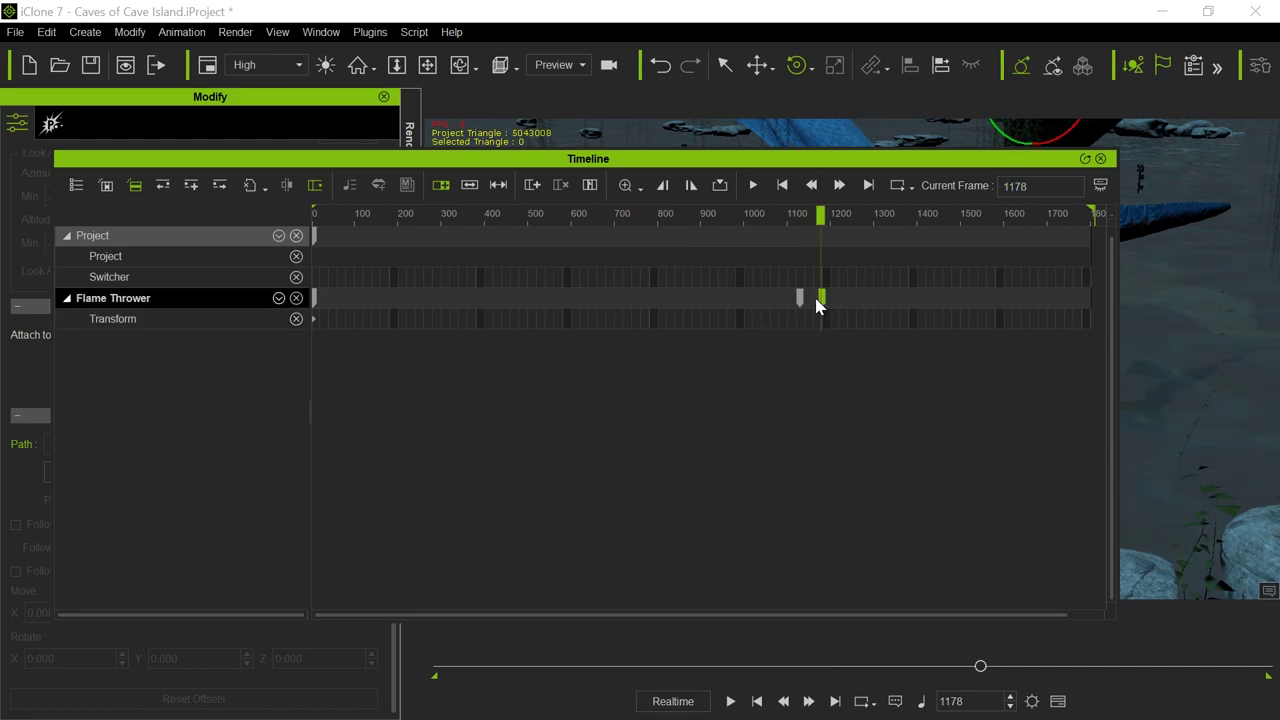
{"action": "left_click", "coordinate": [1105, 147]}
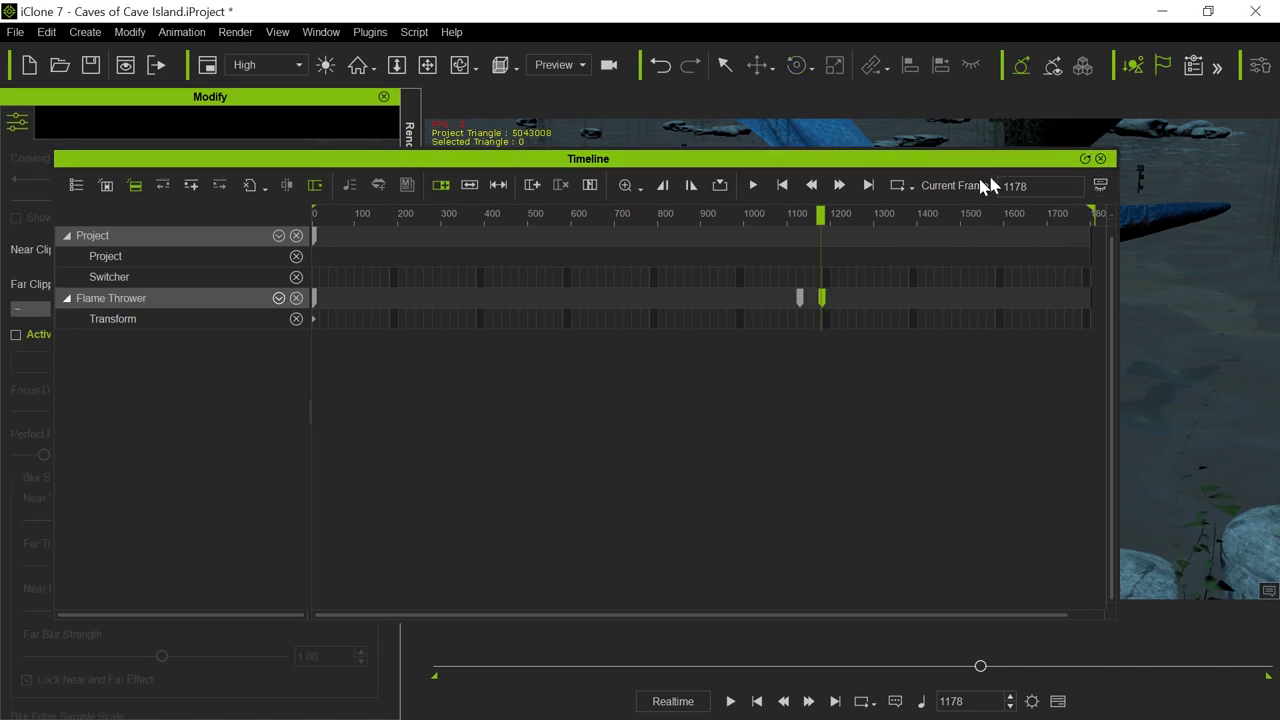
{"action": "key", "text": "F3"}
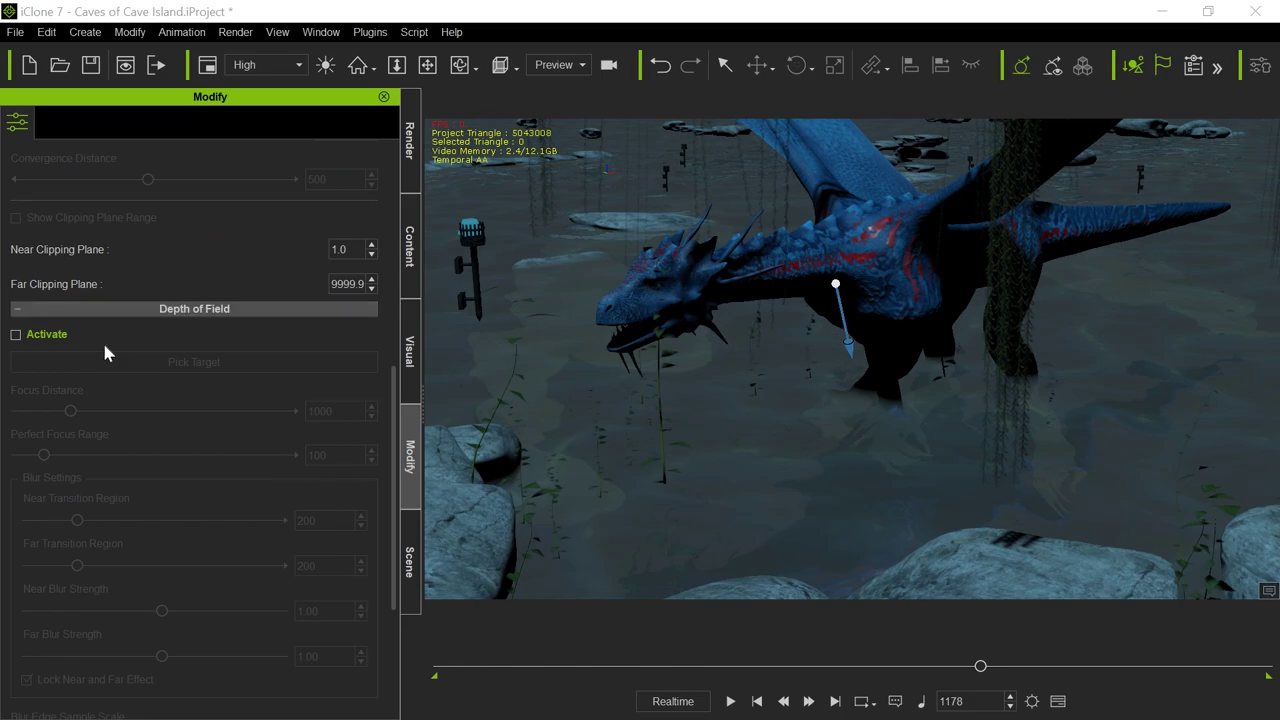
Select the Flame Thrower attached to the Blue Dragon and go to frame 1184.
{"action": "left_click", "coordinate": [415, 590]}
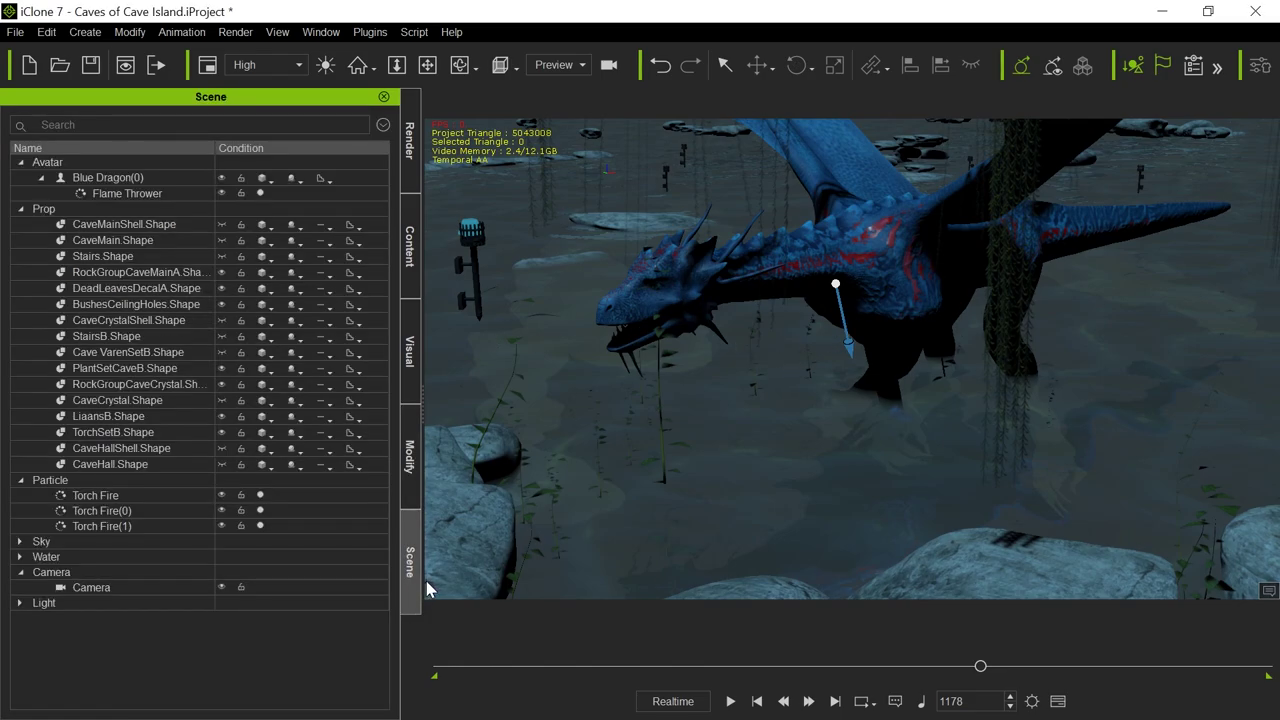
{"action": "left_click", "coordinate": [145, 193]}
{"action": "right_click_drag", "start_coordinate": [869, 350], "coordinate": [868, 341]}
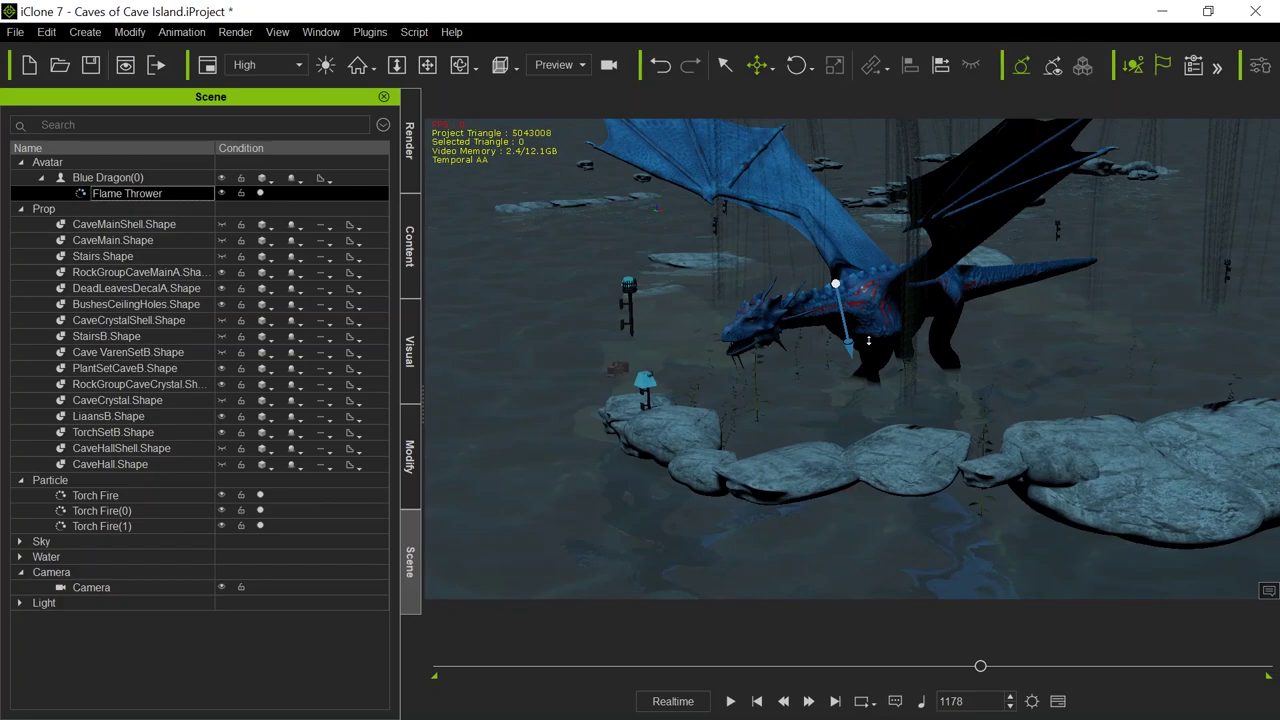
{"action": "left_click", "coordinate": [738, 355]}
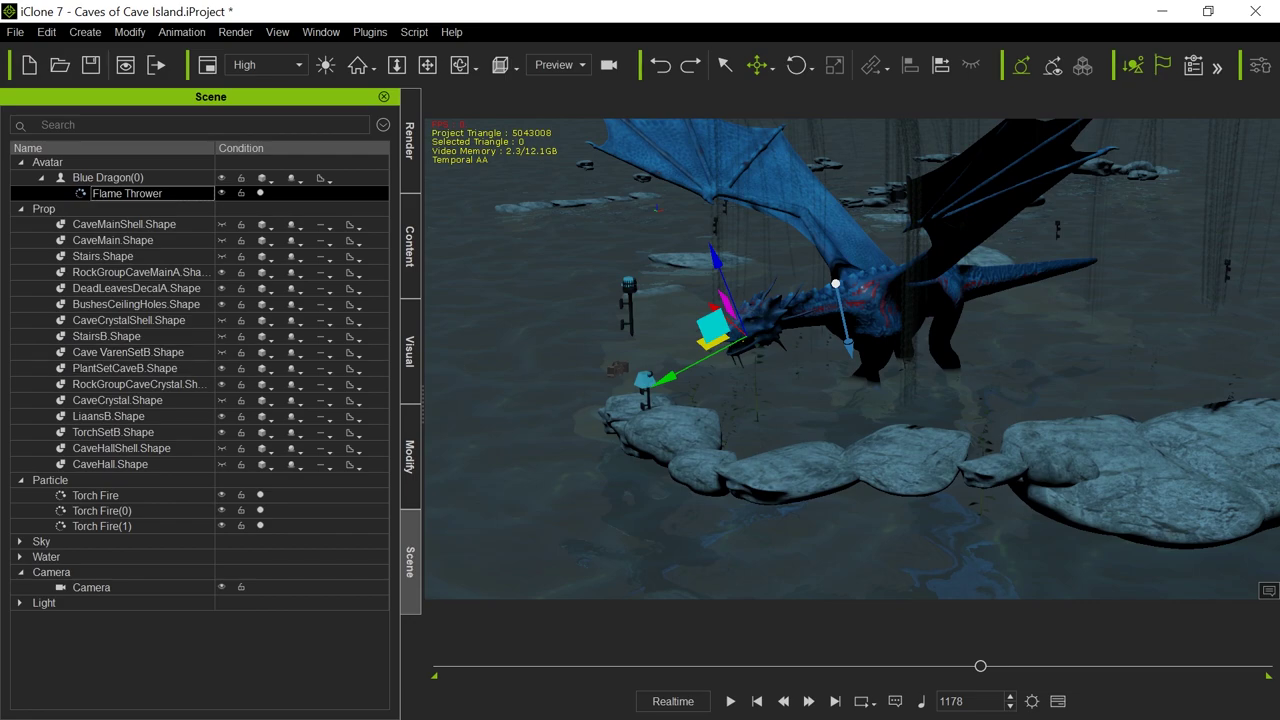
{"action": "key", "text": "Return"}
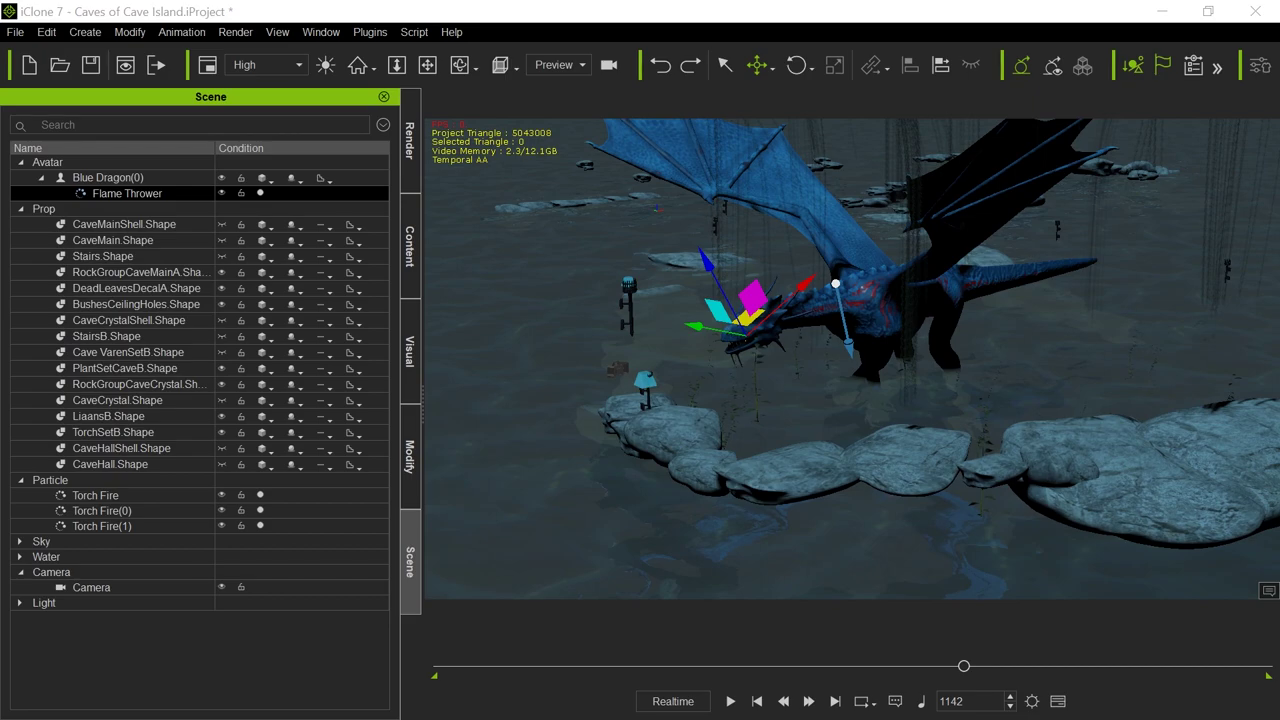
{"action": "key", "text": "ctrl+y"}
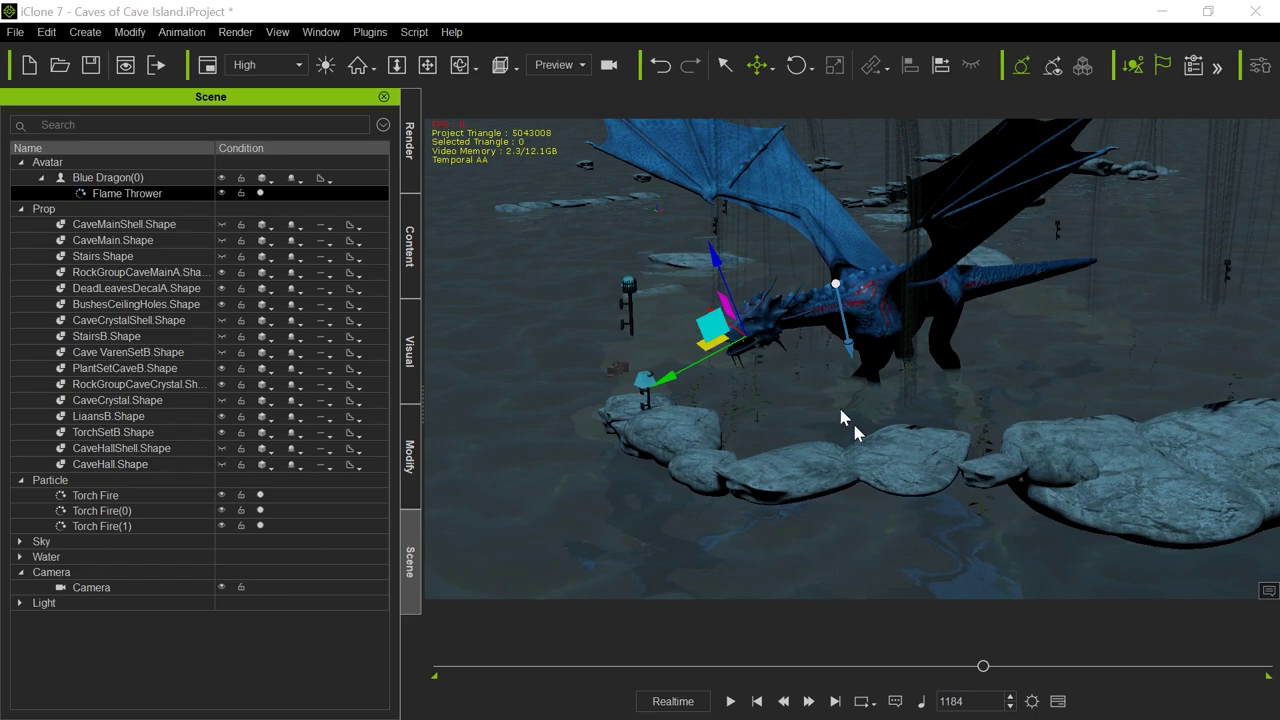
Activate the Rotate tool for the Flame Thrower, preview its fire up to frame 1250, and return to frame 1184.
{"action": "key", "text": "e"}
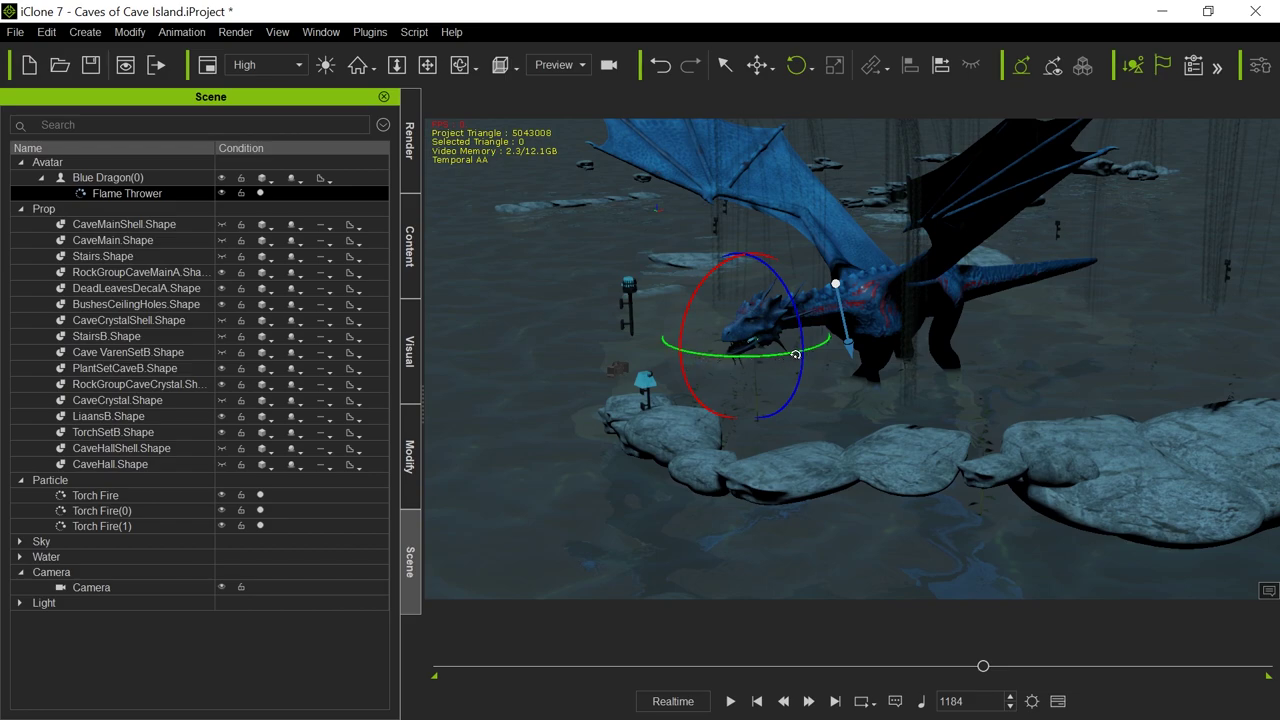
{"action": "left_click_drag", "start_coordinate": [984, 668], "coordinate": [1022, 667]}
{"action": "left_click_drag", "start_coordinate": [985, 668], "coordinate": [1014, 668]}
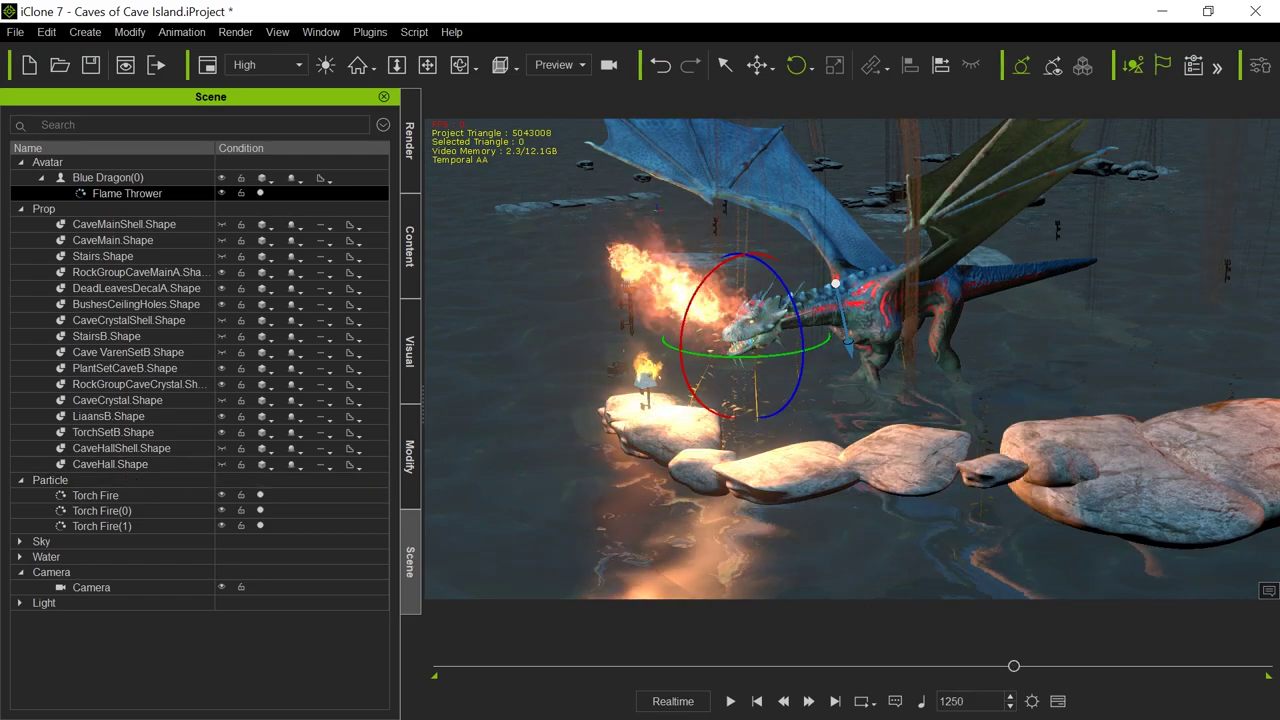
{"action": "key", "text": "ctrl+z"}
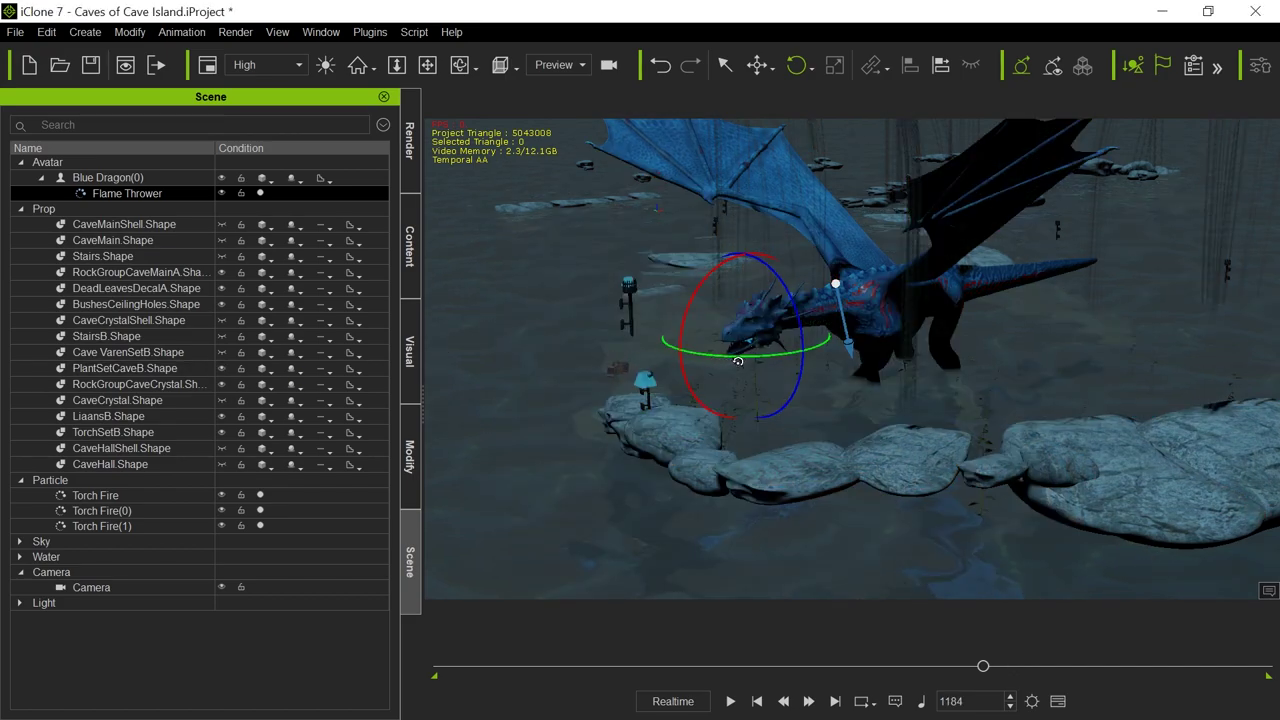
Hide the Blue Dragon while keeping its Flame Thrower visible and selected.
{"action": "scroll", "coordinate": [738, 361], "scroll_direction": "up", "scroll_amount": 5}
{"action": "scroll", "coordinate": [687, 353], "scroll_direction": "up", "scroll_amount": 2}
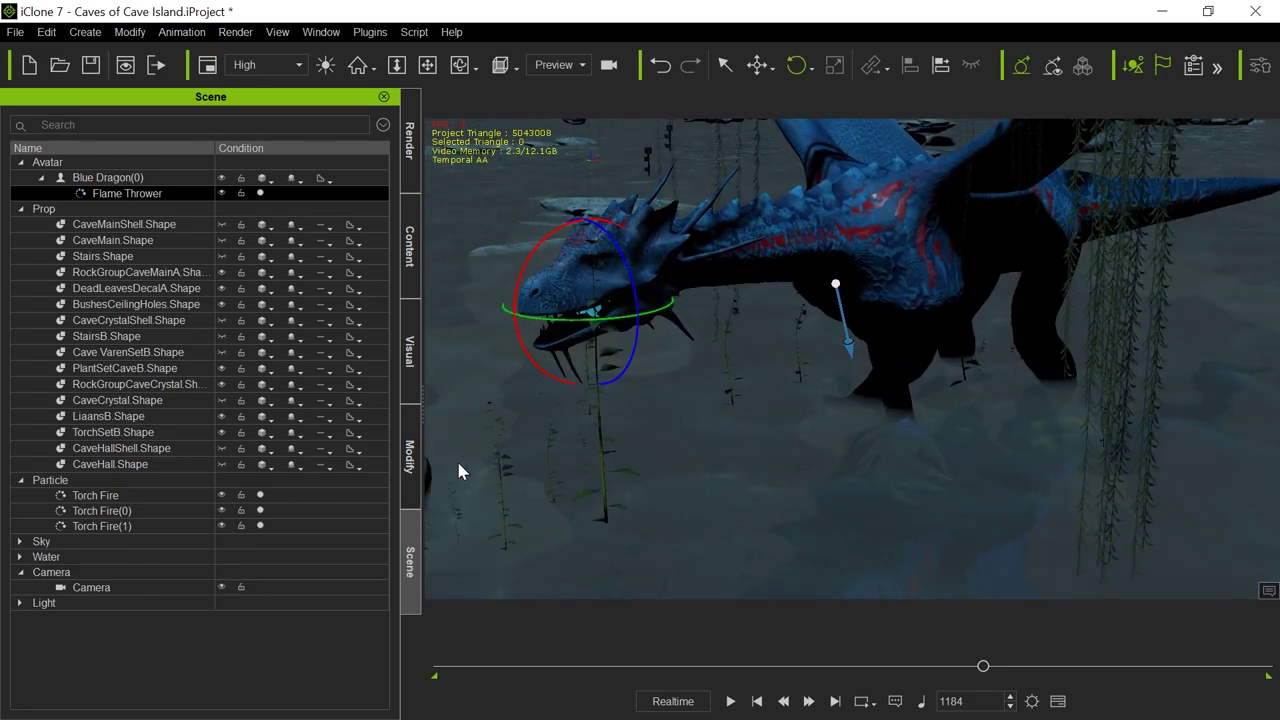
{"action": "left_click", "coordinate": [221, 178]}
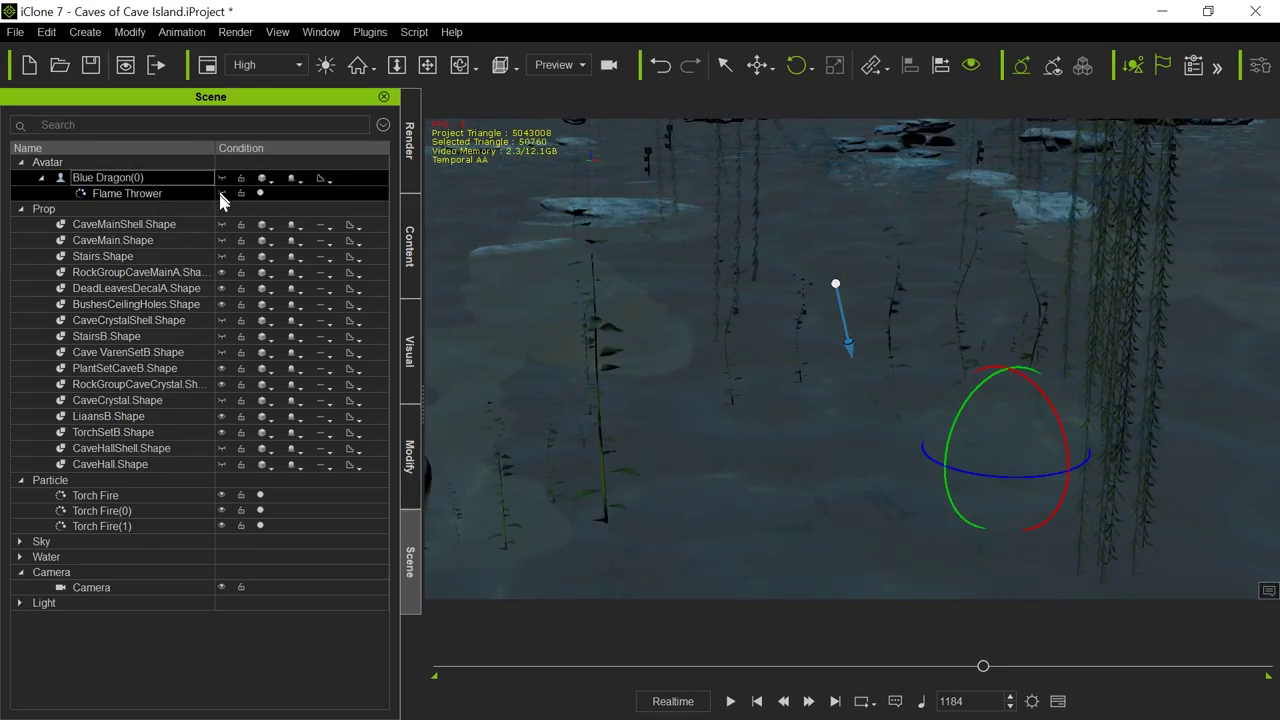
{"action": "left_click", "coordinate": [217, 193]}
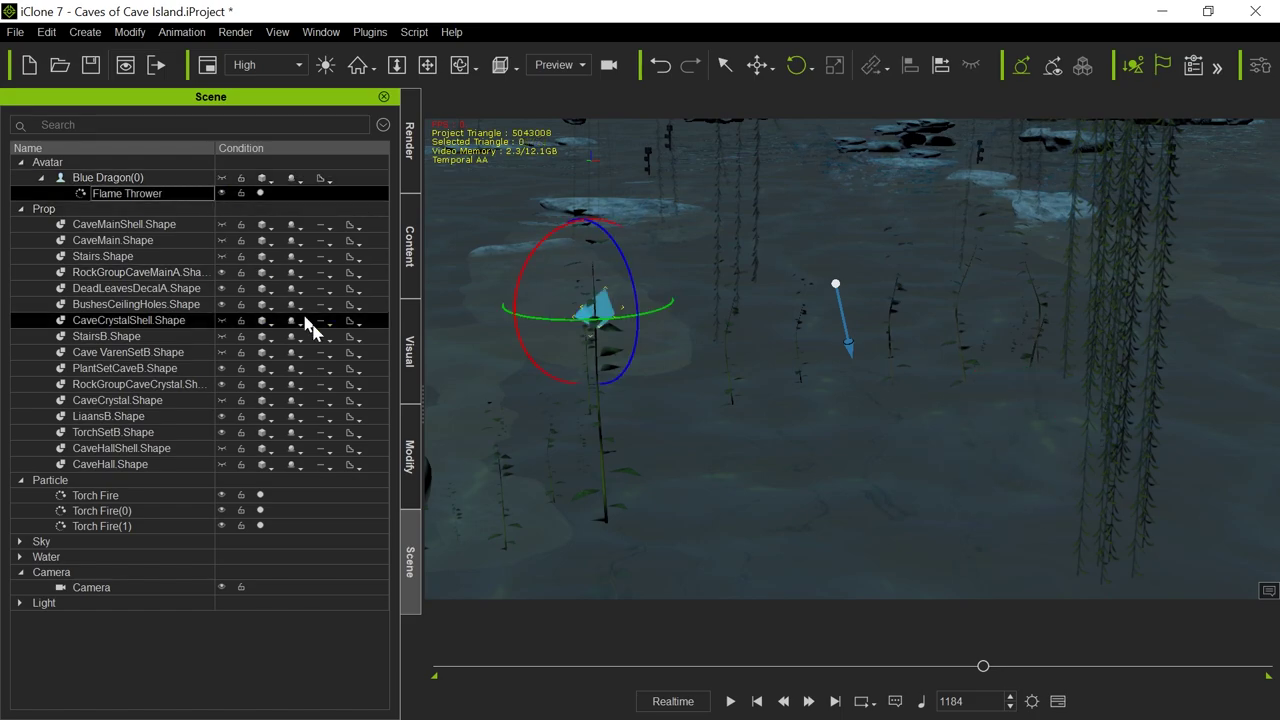
Rotate the Flame Thrower emitter at frames 1269 and 1275 to aim its flame forward, away from the dragon's head.
{"action": "left_click_drag", "start_coordinate": [982, 667], "coordinate": [1027, 664]}
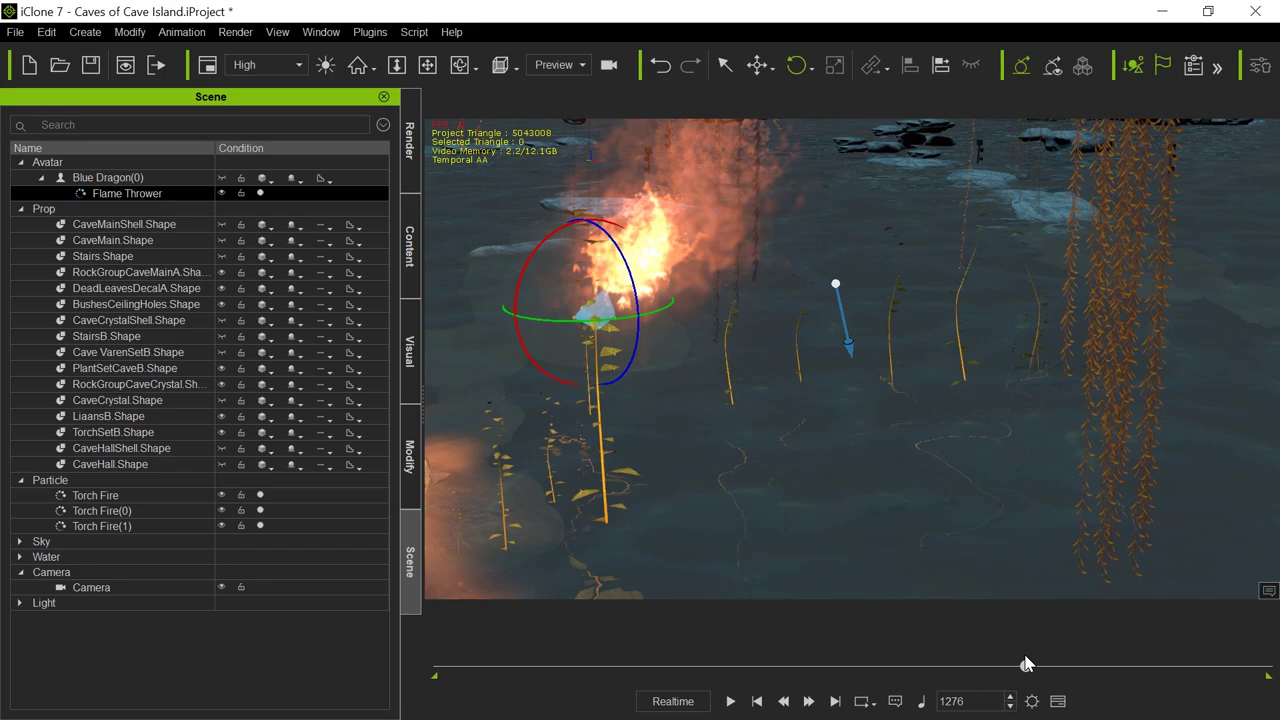
{"action": "left_click_drag", "start_coordinate": [1027, 664], "coordinate": [1022, 664]}
{"action": "left_click_drag", "start_coordinate": [540, 245], "coordinate": [450, 307]}
{"action": "left_click_drag", "start_coordinate": [586, 309], "coordinate": [622, 273]}
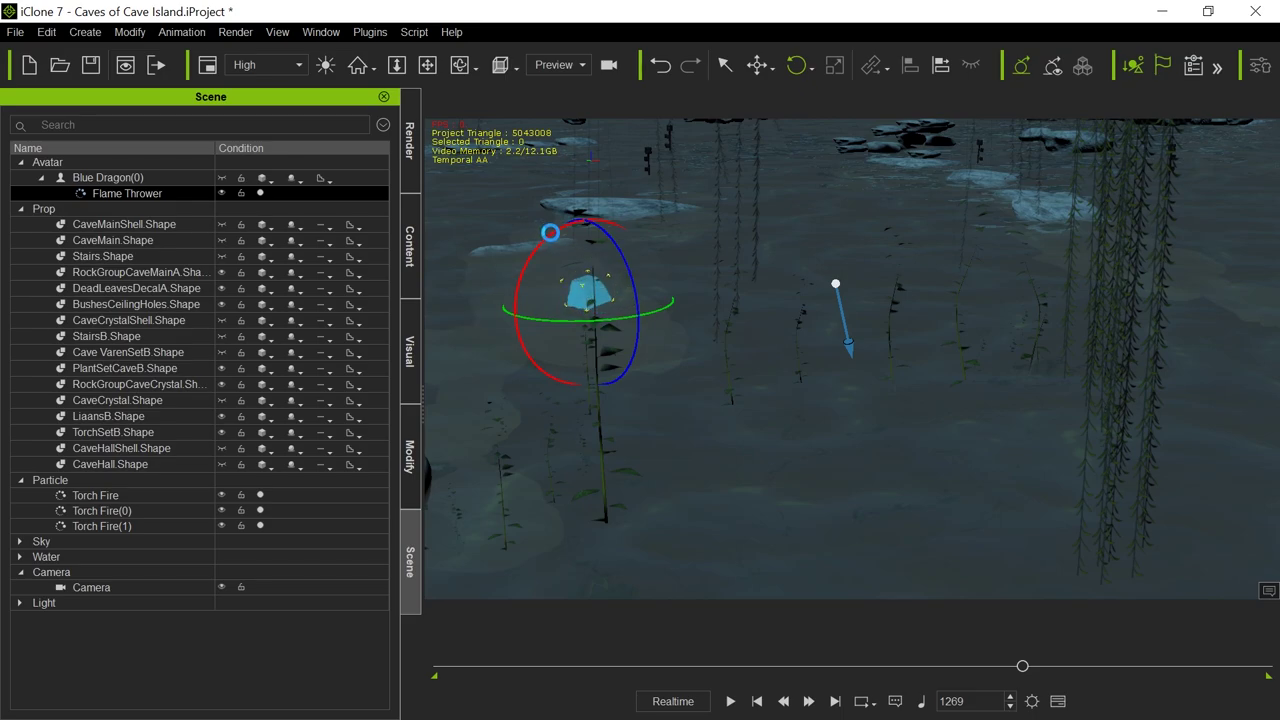
{"action": "left_click_drag", "start_coordinate": [540, 238], "coordinate": [552, 240]}
{"action": "left_click_drag", "start_coordinate": [607, 321], "coordinate": [592, 322]}
{"action": "mouse_move", "coordinate": [1027, 668]}
{"action": "left_mouse_down"}
{"action": "mouse_move", "coordinate": [998, 668]}
{"action": "mouse_move", "coordinate": [1025, 668]}
{"action": "left_mouse_up"}
{"action": "left_click_drag", "start_coordinate": [622, 321], "coordinate": [567, 321]}
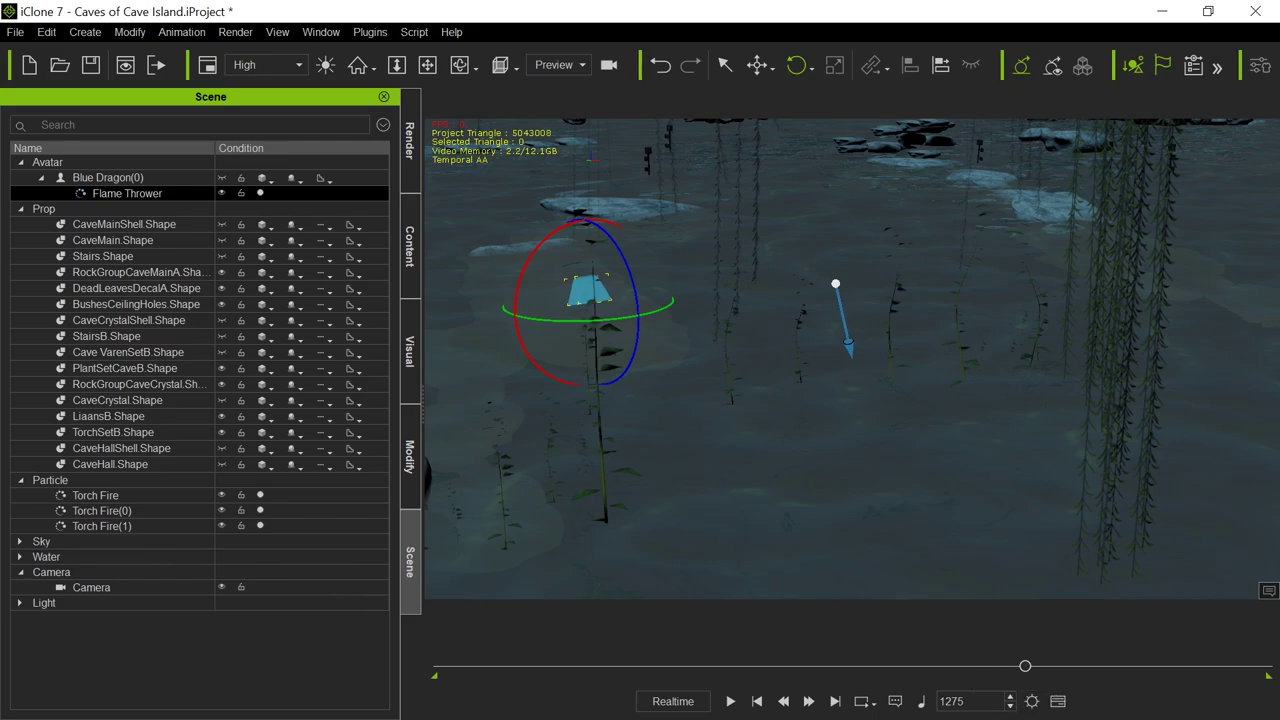
Remove the Flame Thrower's object animation at frame 1326.
{"action": "mouse_move", "coordinate": [1027, 669]}
{"action": "left_mouse_down"}
{"action": "mouse_move", "coordinate": [894, 671]}
{"action": "mouse_move", "coordinate": [1008, 669]}
{"action": "mouse_move", "coordinate": [1046, 654]}
{"action": "left_mouse_up"}
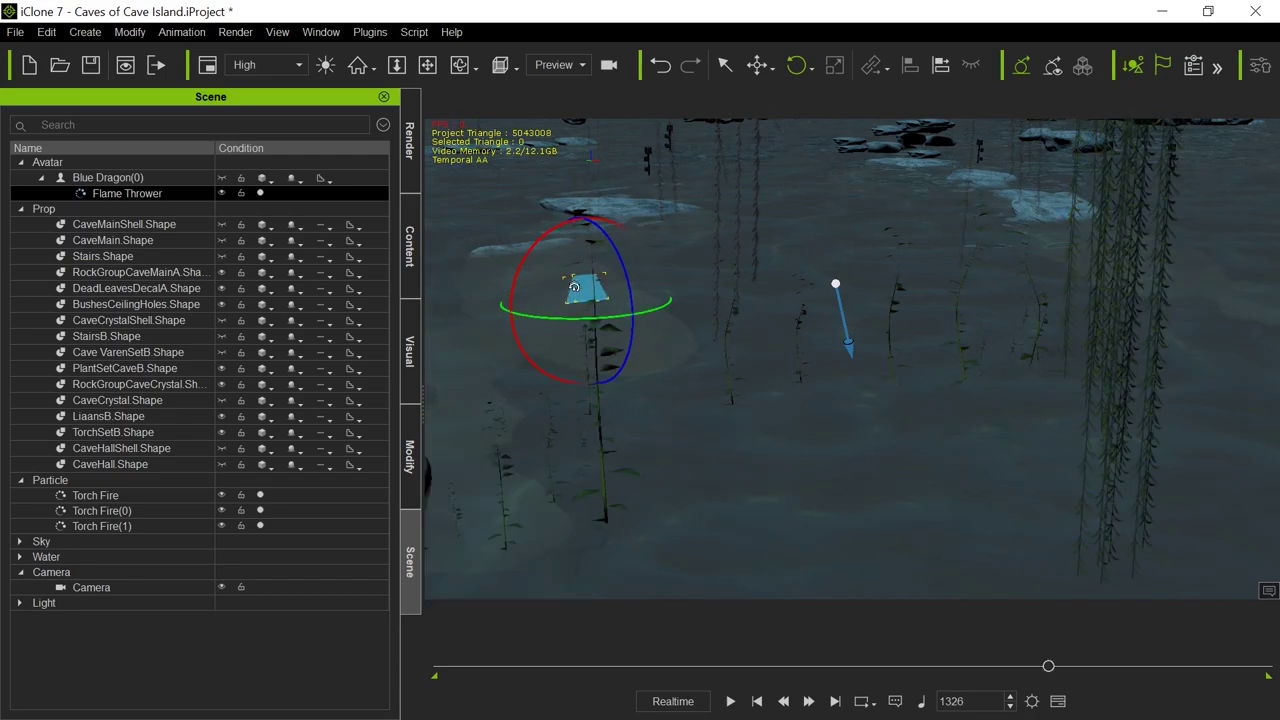
{"action": "right_click", "coordinate": [588, 295]}
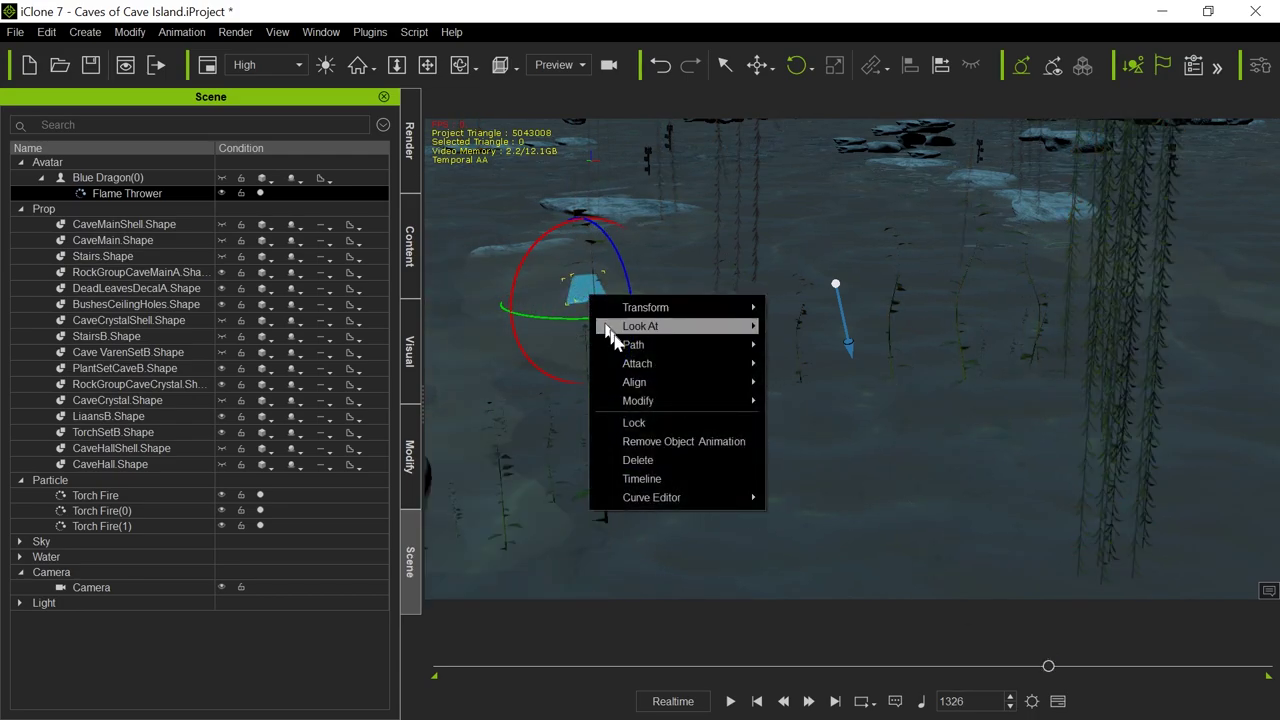
{"action": "left_click", "coordinate": [660, 443]}
Preview the flame from frame 1136 to 1213, unhide the Blue Dragon, and continue to frame 1361.
{"action": "mouse_move", "coordinate": [1047, 668]}
{"action": "left_mouse_down"}
{"action": "mouse_move", "coordinate": [795, 672]}
{"action": "mouse_move", "coordinate": [1009, 666]}
{"action": "mouse_move", "coordinate": [953, 658]}
{"action": "mouse_move", "coordinate": [1028, 640]}
{"action": "mouse_move", "coordinate": [1022, 664]}
{"action": "left_mouse_up"}
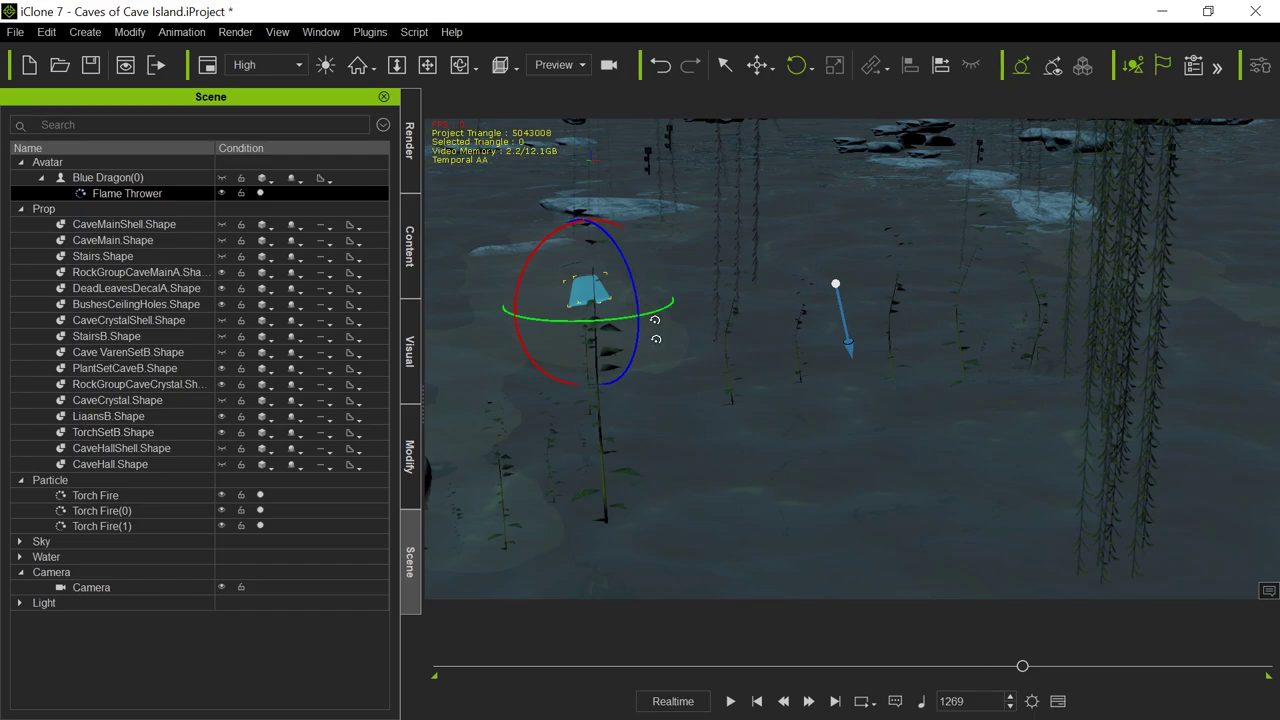
{"action": "left_click_drag", "start_coordinate": [1022, 668], "coordinate": [961, 666]}
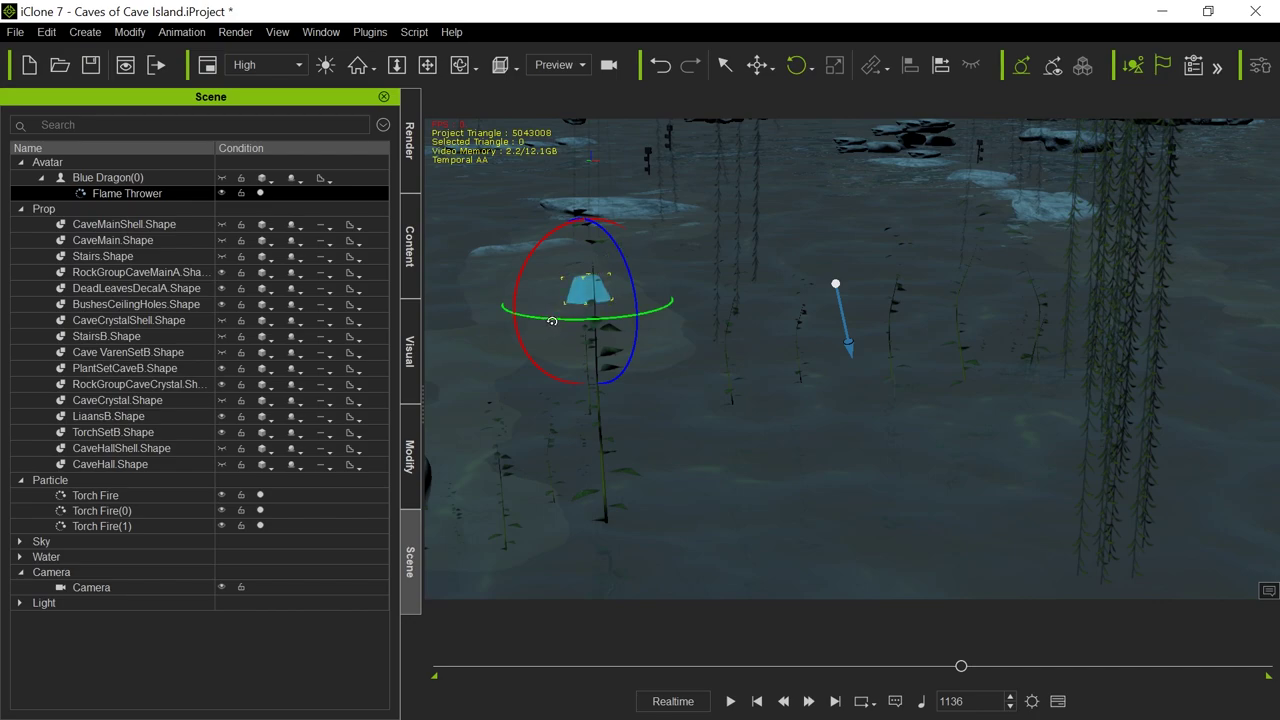
{"action": "left_click_drag", "start_coordinate": [960, 666], "coordinate": [997, 651]}
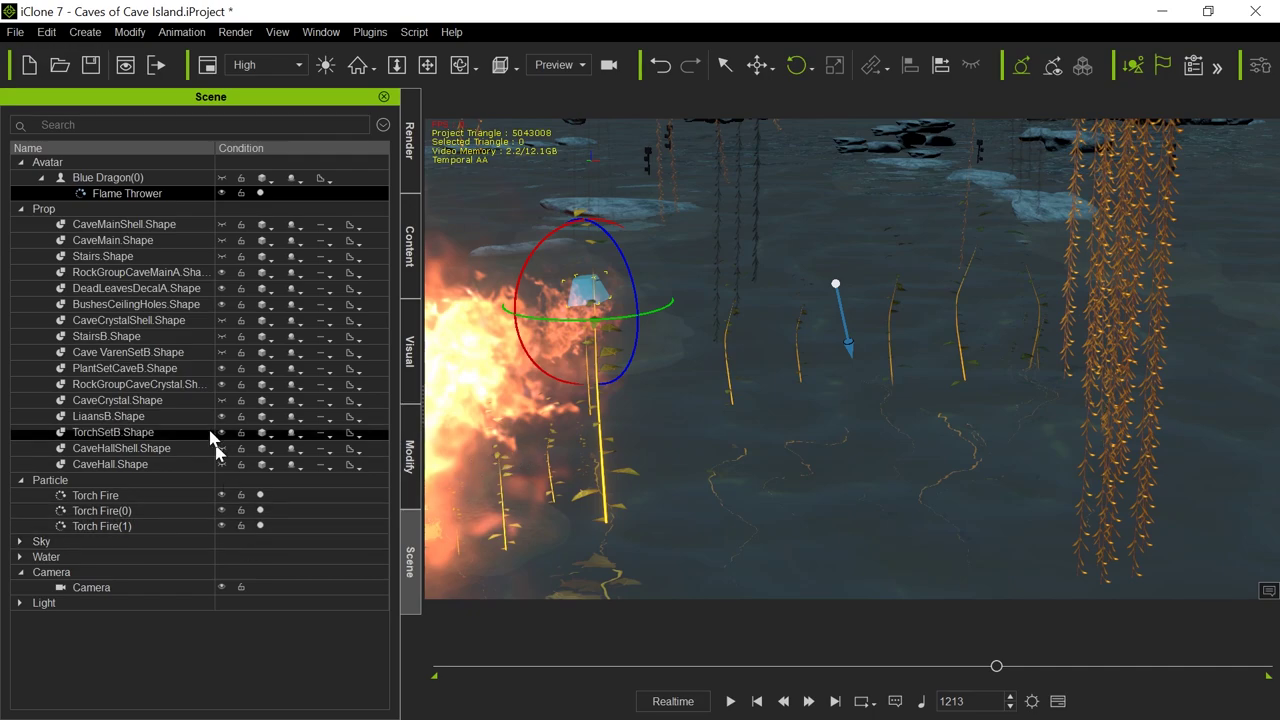
{"action": "left_click", "coordinate": [221, 177]}
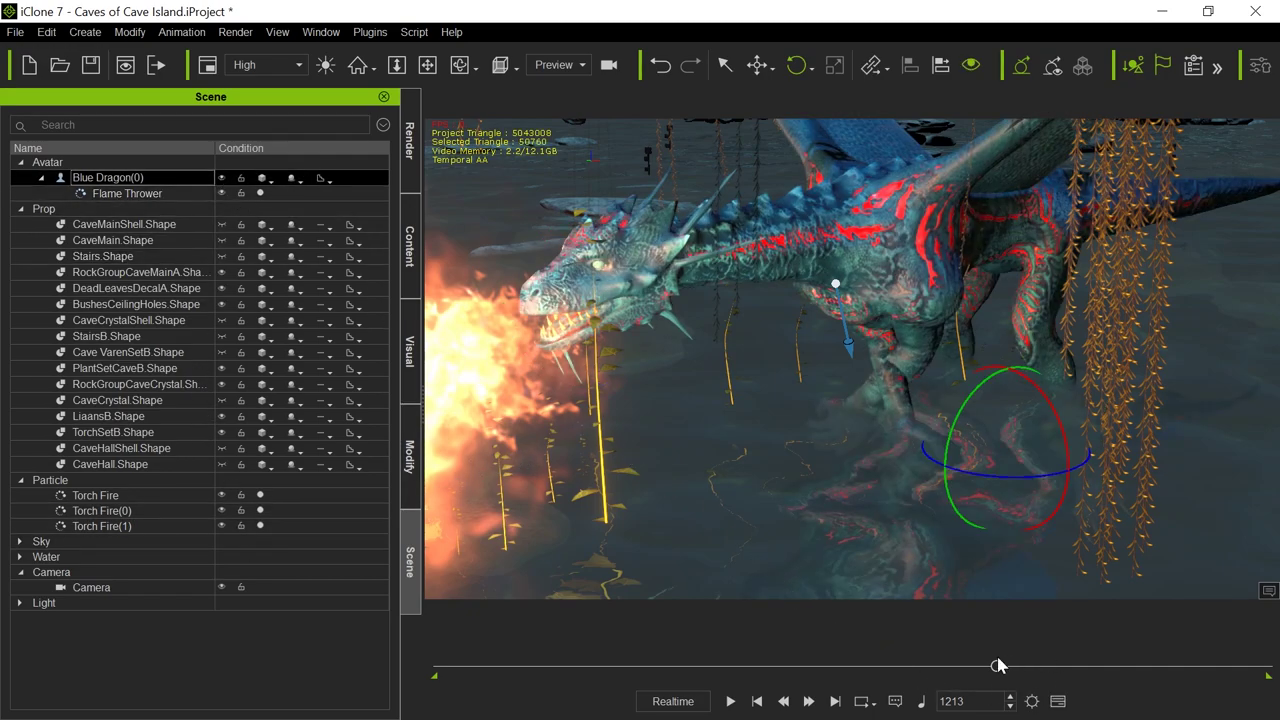
{"action": "left_click_drag", "start_coordinate": [997, 668], "coordinate": [1060, 634]}
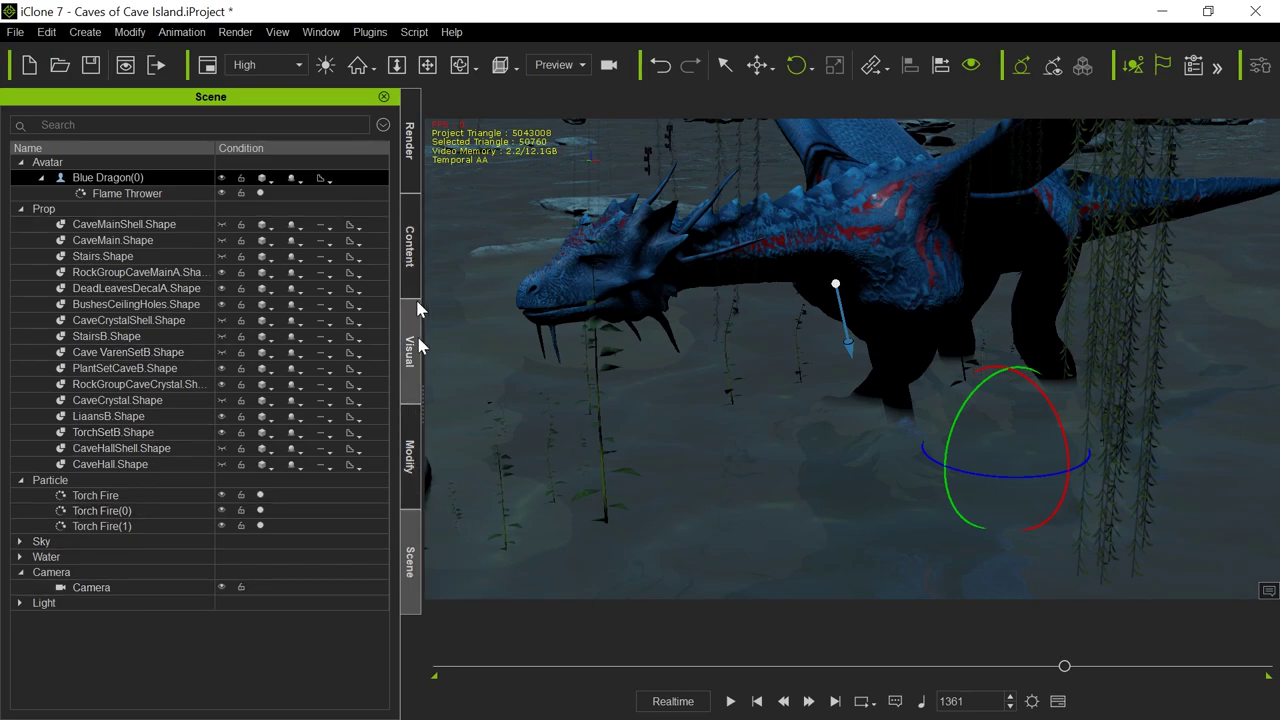
Turn the Flame Thrower's particle emission off at frame 1361.
{"action": "left_click", "coordinate": [409, 458]}
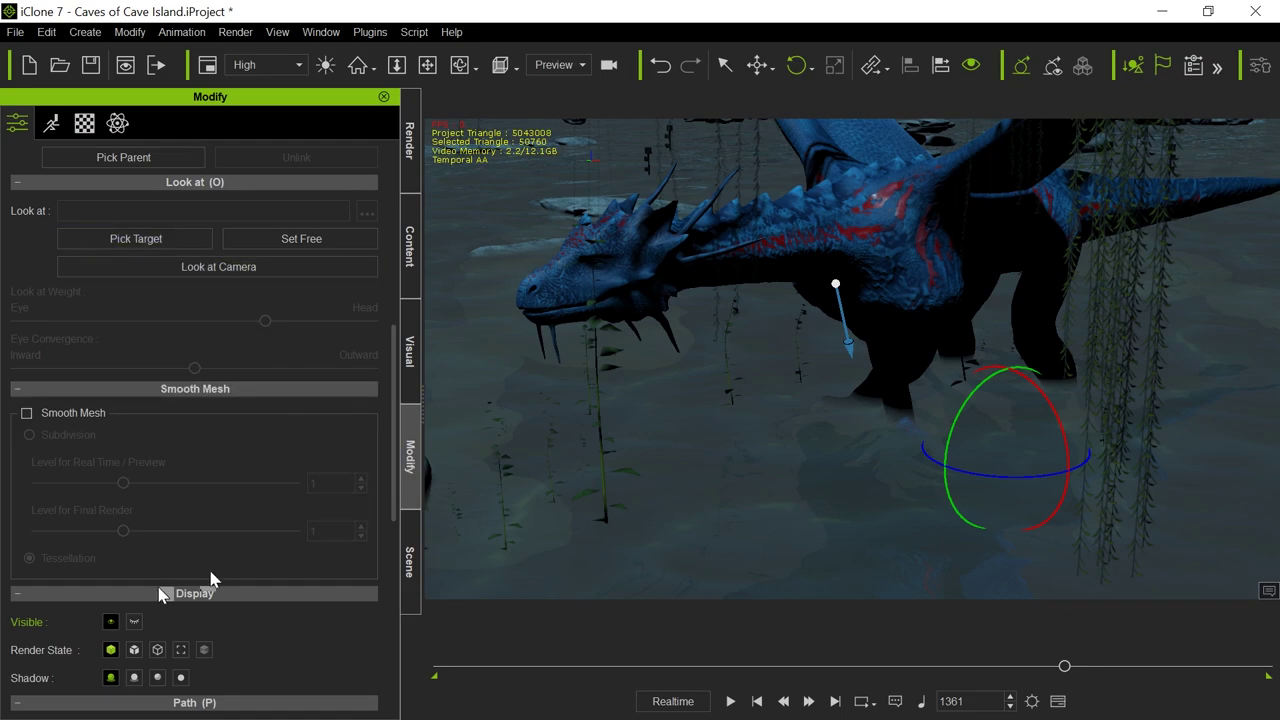
{"action": "left_click", "coordinate": [409, 562]}
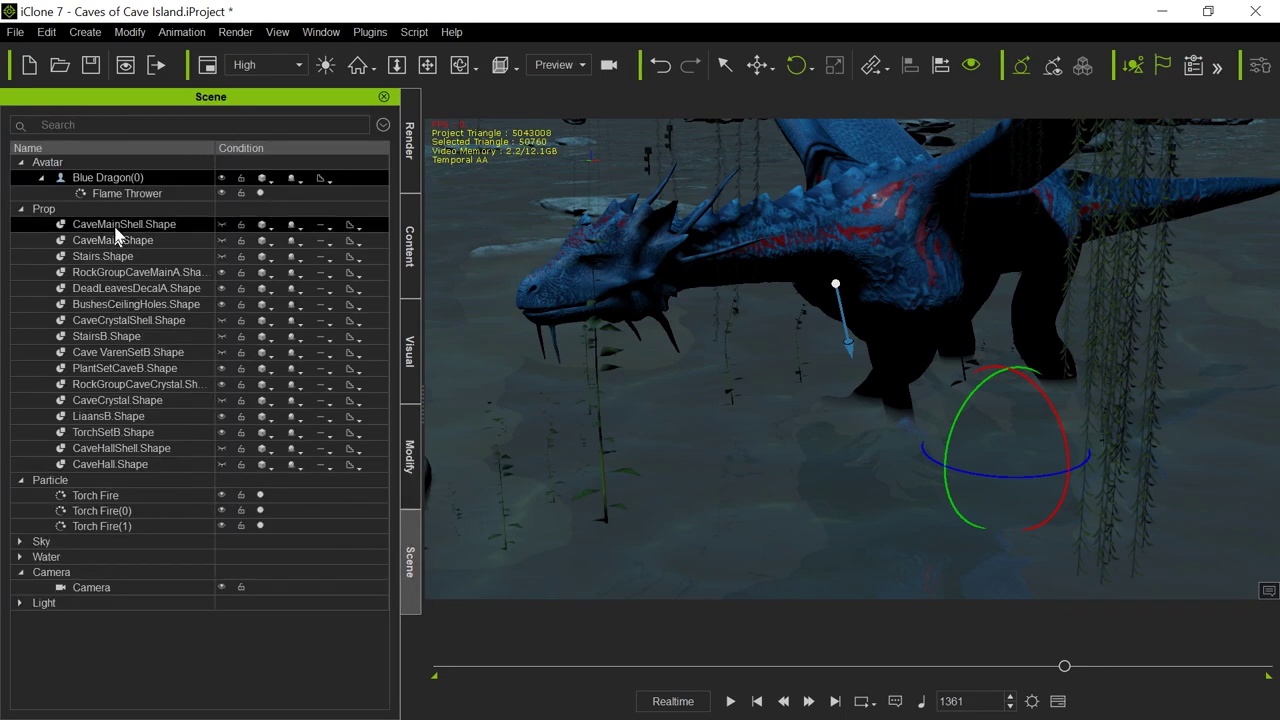
{"action": "left_click", "coordinate": [148, 194]}
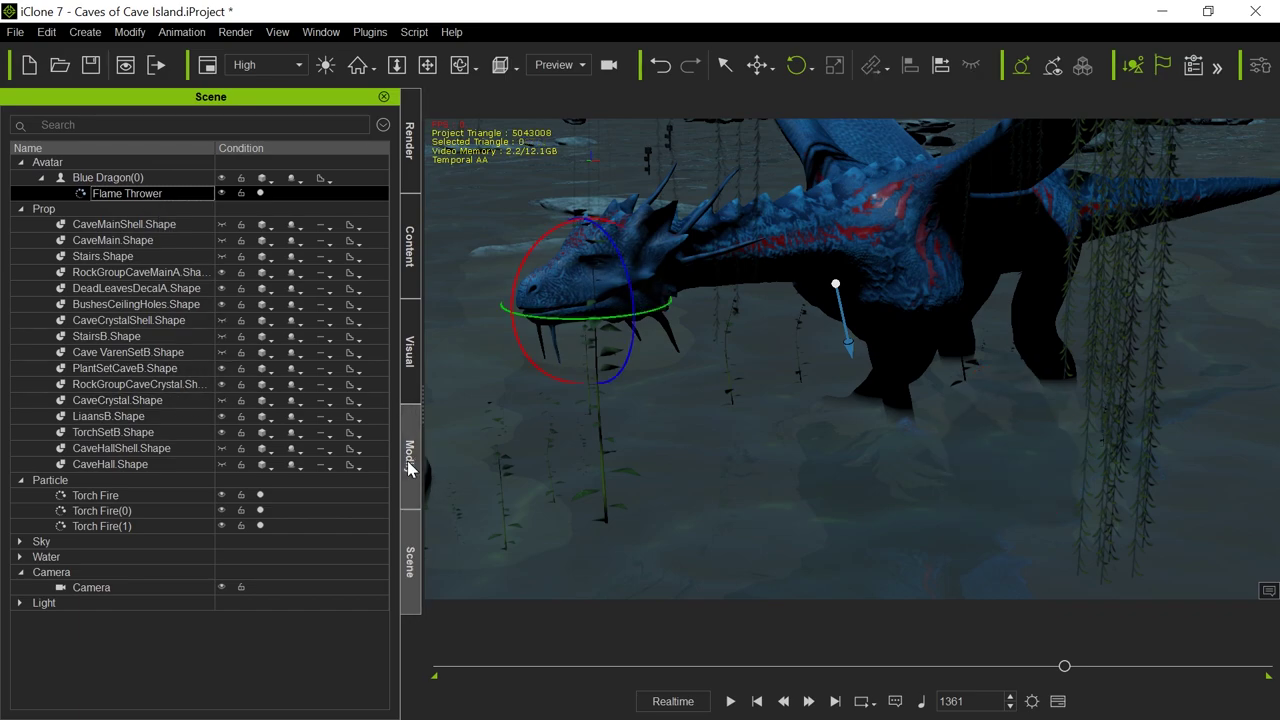
{"action": "left_click", "coordinate": [409, 468]}
{"action": "scroll", "coordinate": [97, 196], "scroll_direction": "up", "scroll_amount": 8}
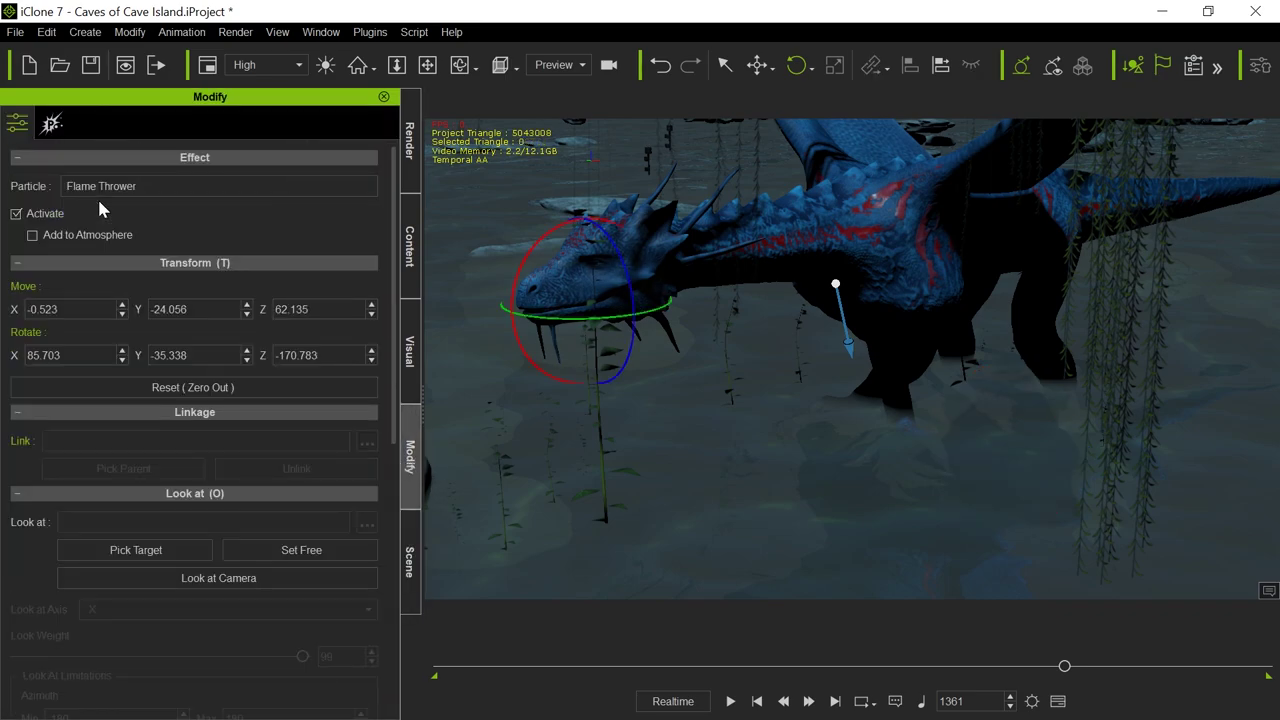
{"action": "left_click", "coordinate": [52, 122]}
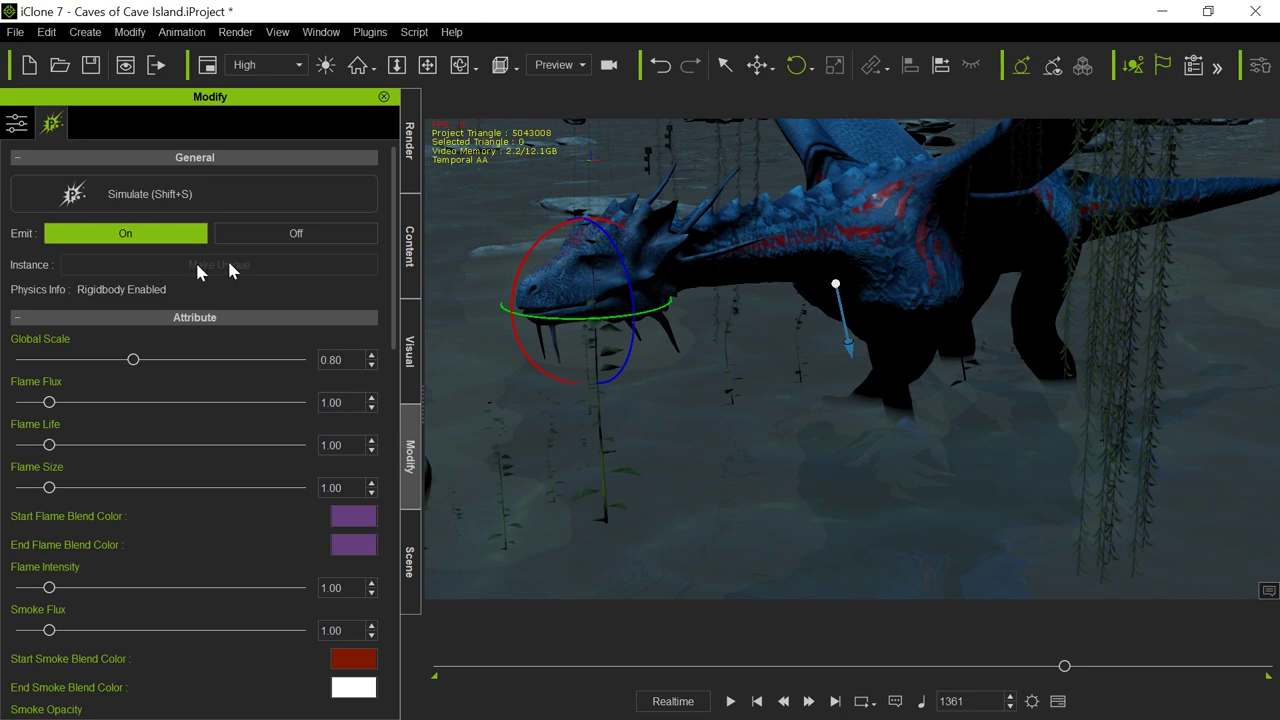
{"action": "left_click", "coordinate": [278, 238]}
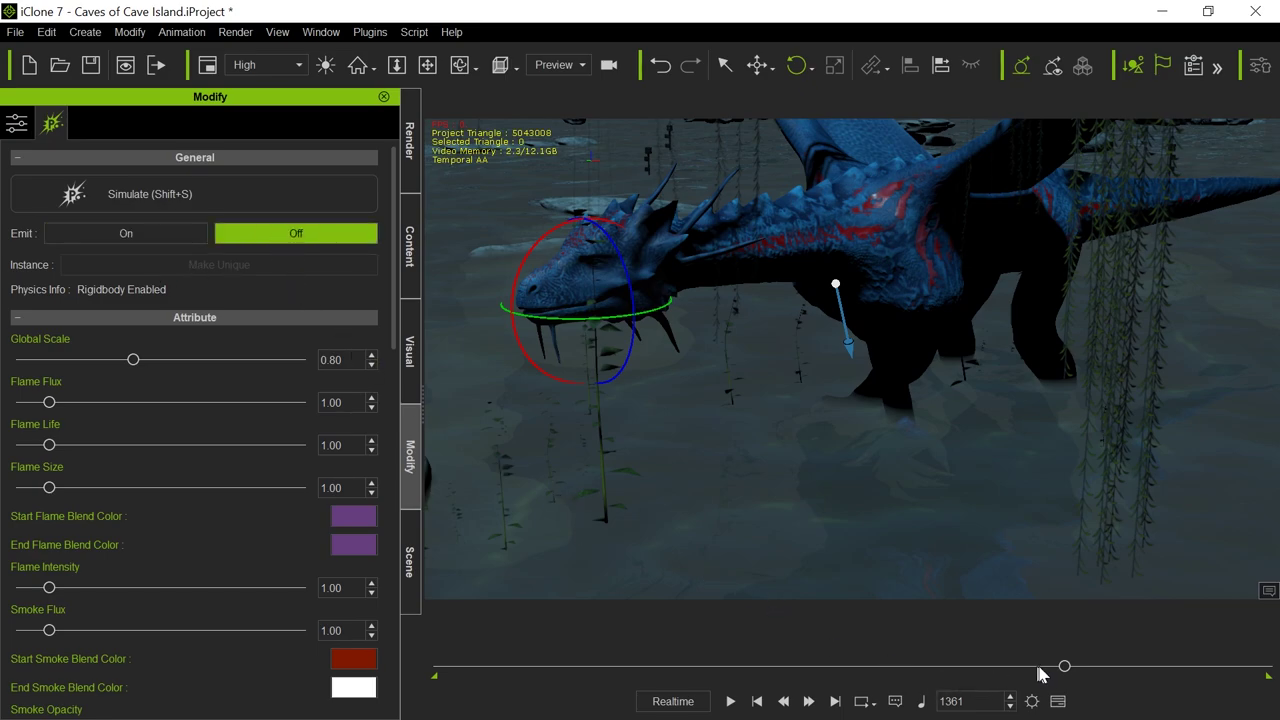
Set the Flame Thrower's emission to Off at frame 1 and On at frame 1143.
{"action": "left_click_drag", "start_coordinate": [1064, 668], "coordinate": [438, 668]}
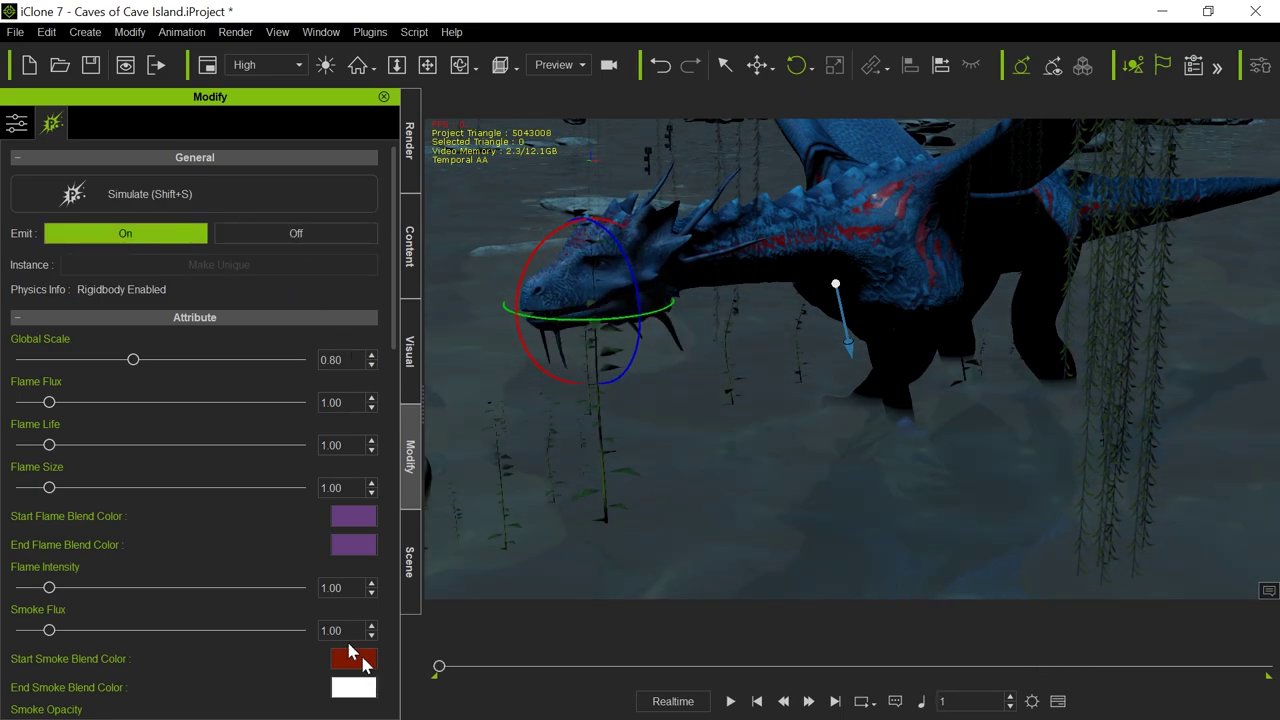
{"action": "left_click", "coordinate": [252, 236]}
{"action": "left_click_drag", "start_coordinate": [440, 668], "coordinate": [964, 668]}
{"action": "left_click", "coordinate": [160, 237]}
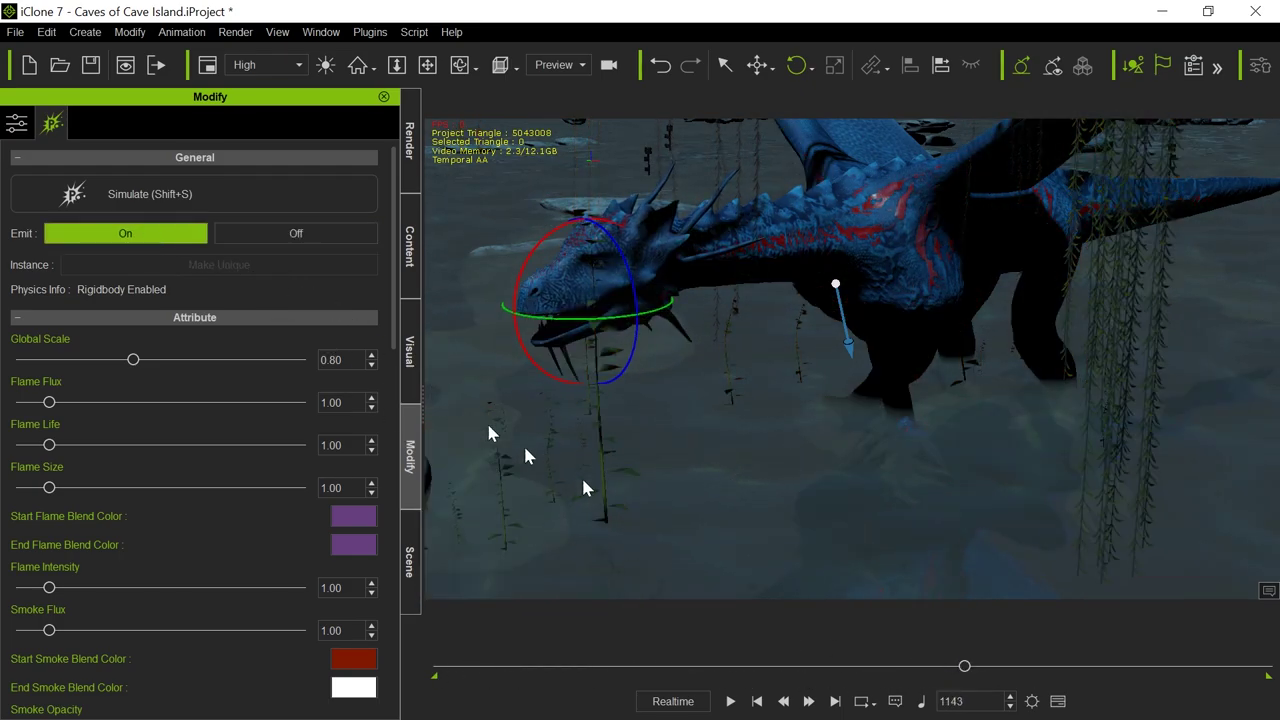
Turn the Flame Thrower's emission off at frame 1295 and return to the first frame.
{"action": "left_click_drag", "start_coordinate": [968, 672], "coordinate": [1036, 657]}
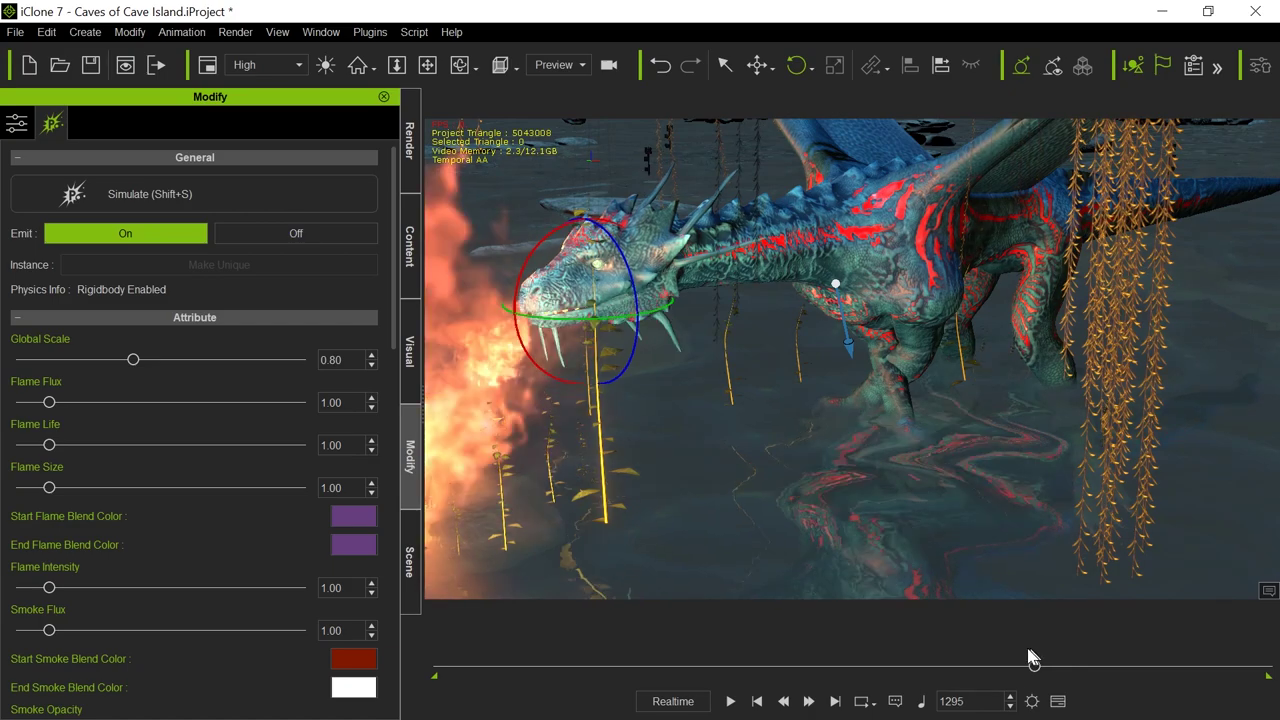
{"action": "left_click", "coordinate": [296, 233]}
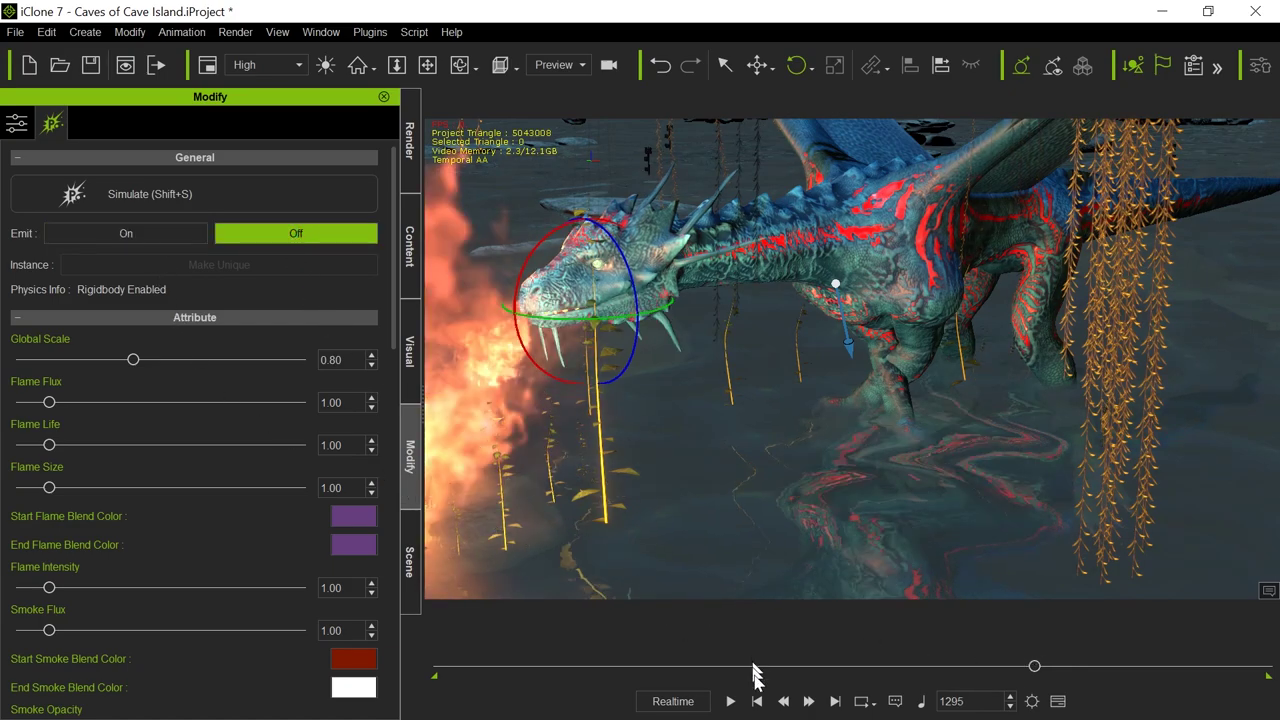
{"action": "left_click", "coordinate": [757, 701]}
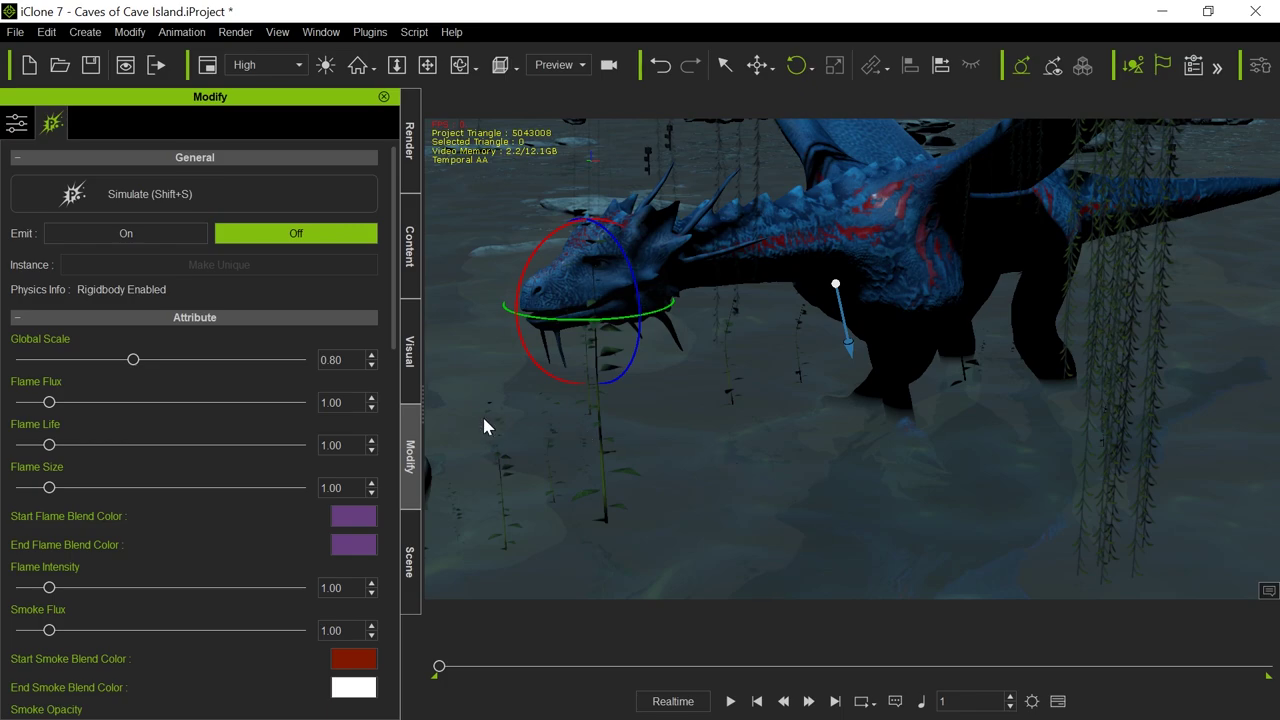
Make the hidden CaveMainShell.Shape and CaveHall.Shape props visible.
{"action": "left_click", "coordinate": [410, 560]}
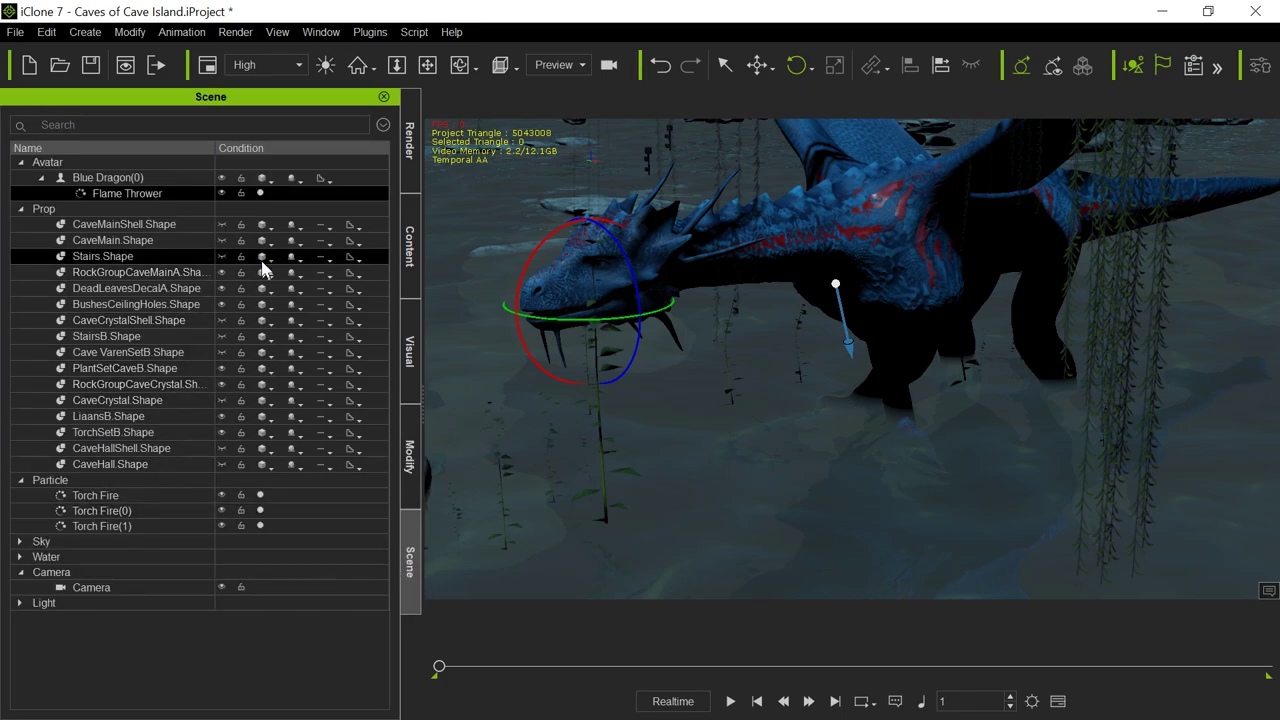
{"action": "left_click", "coordinate": [228, 226]}
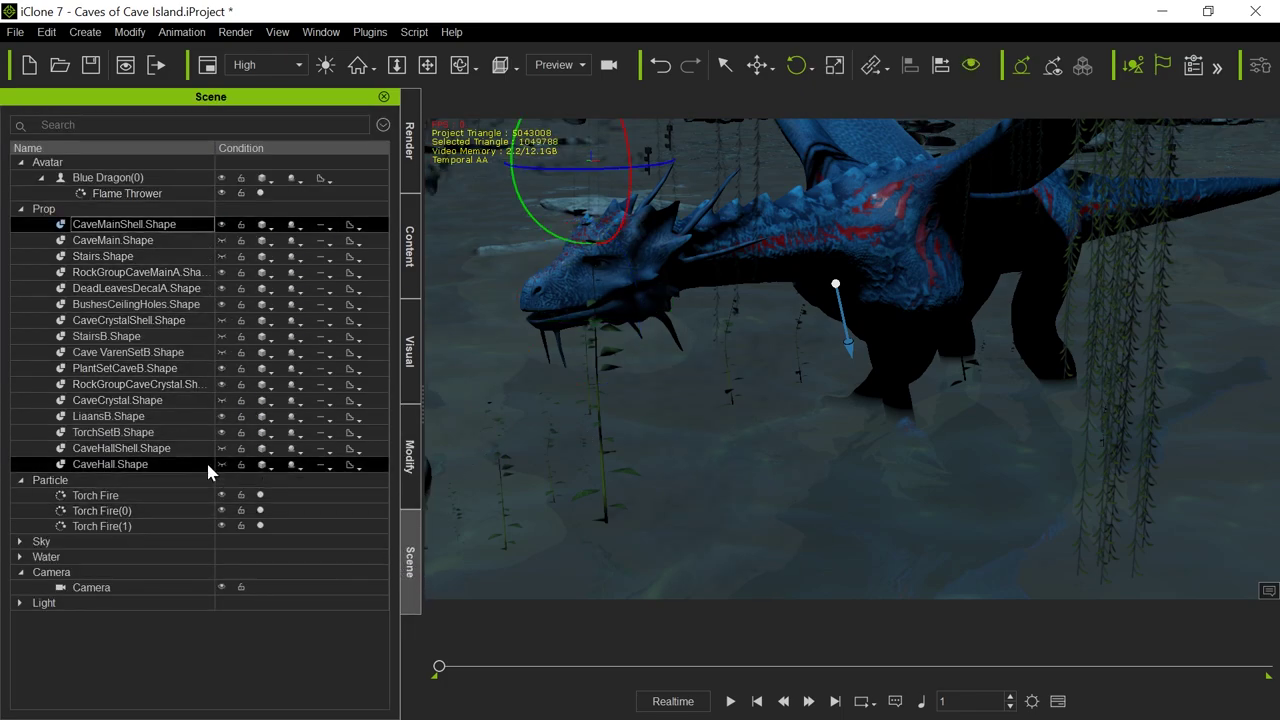
{"action": "left_click", "coordinate": [223, 465]}
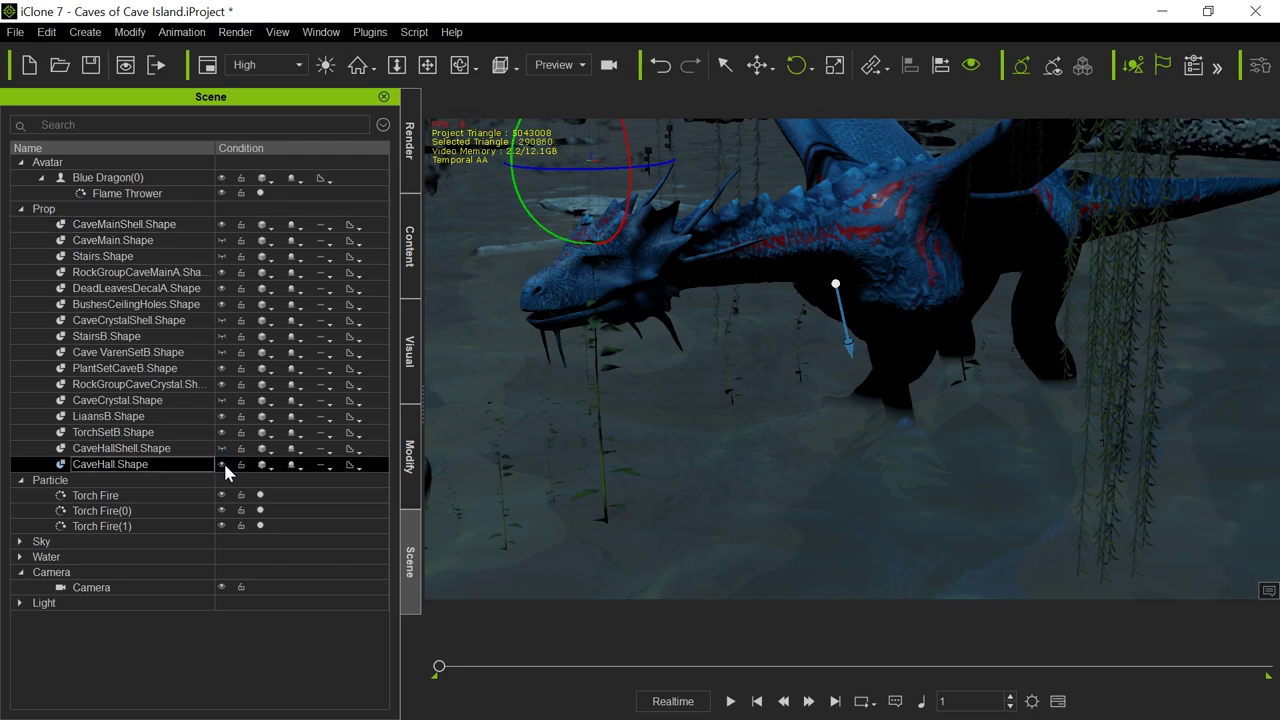
Select all props from CaveMainShell.Shape through CaveHall.Shape and make the ones still hidden visible.
{"action": "left_click", "coordinate": [188, 225]}
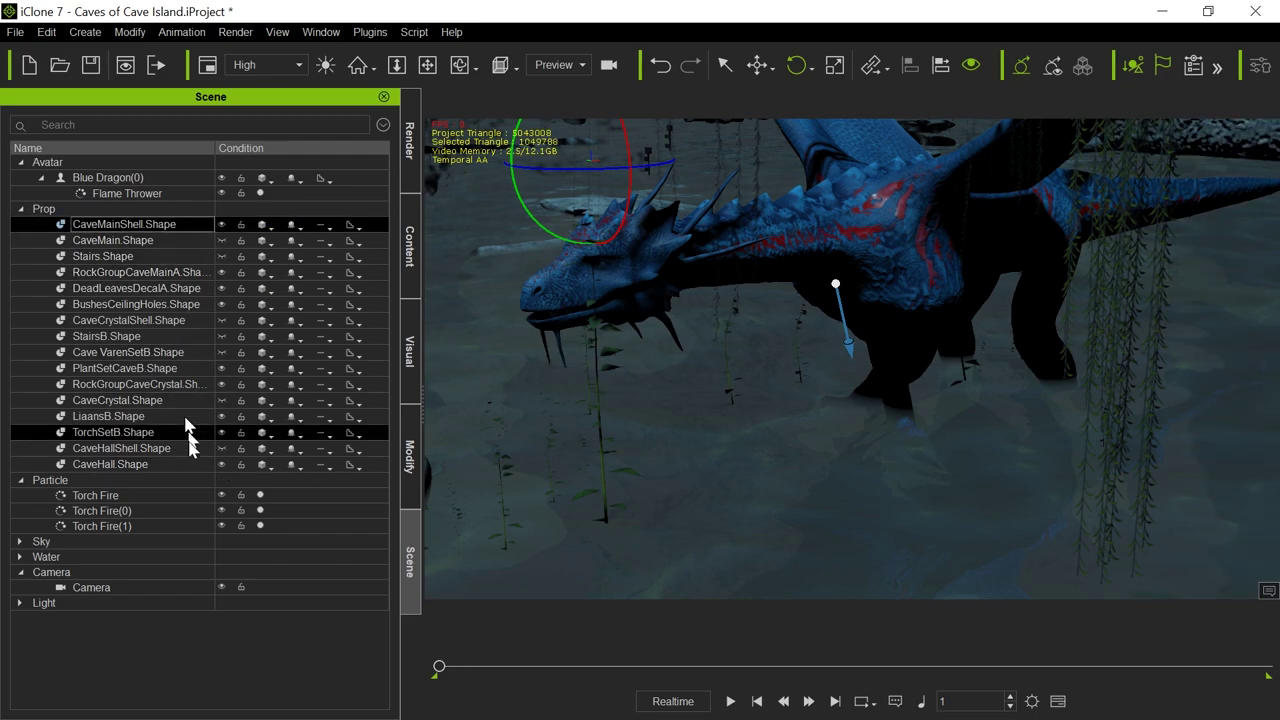
{"action": "left_click", "coordinate": [158, 466], "text": "shift"}
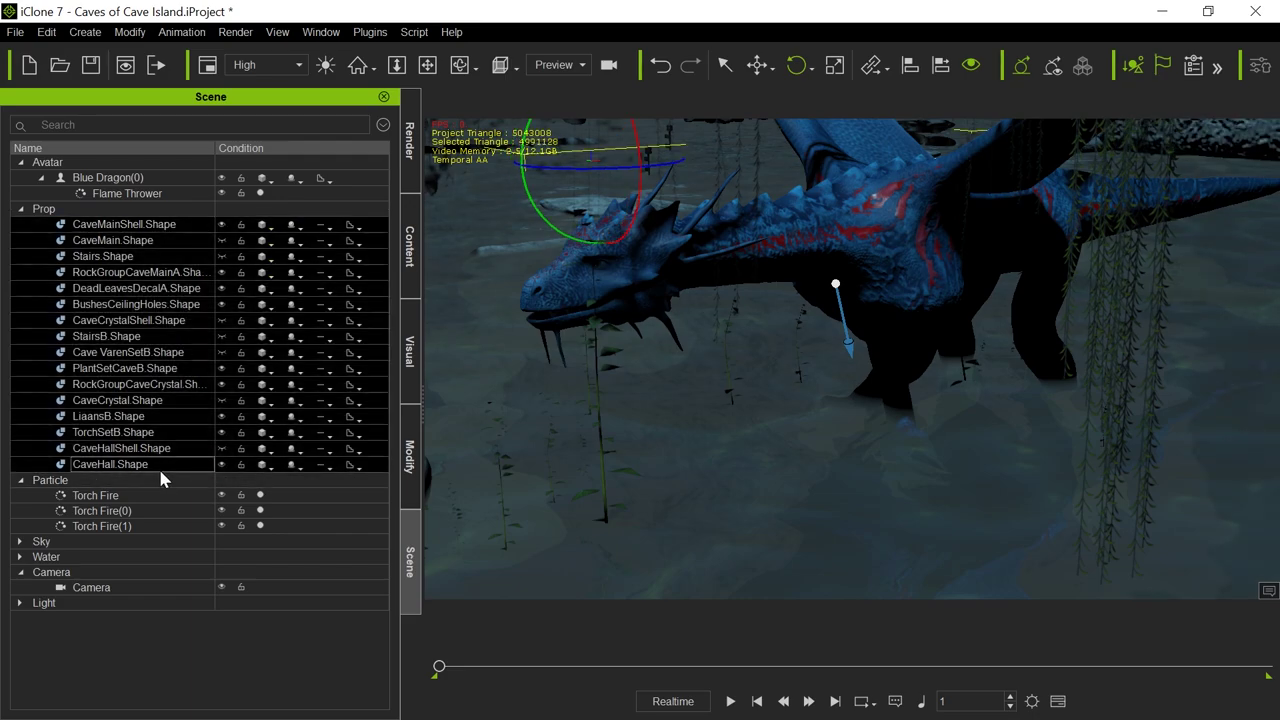
{"action": "left_click", "coordinate": [222, 240]}
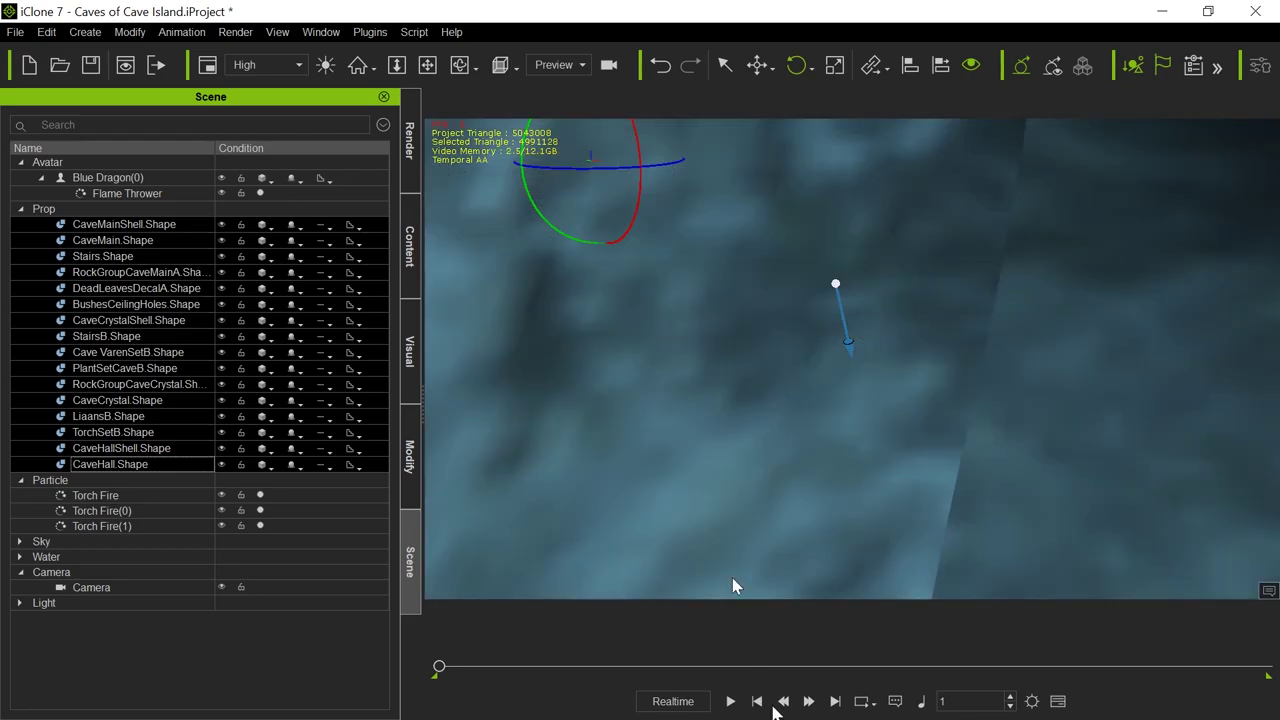
Switch the viewport from the Preview view to the scene's Camera and clear the multiple prop selection.
{"action": "left_click", "coordinate": [578, 65]}
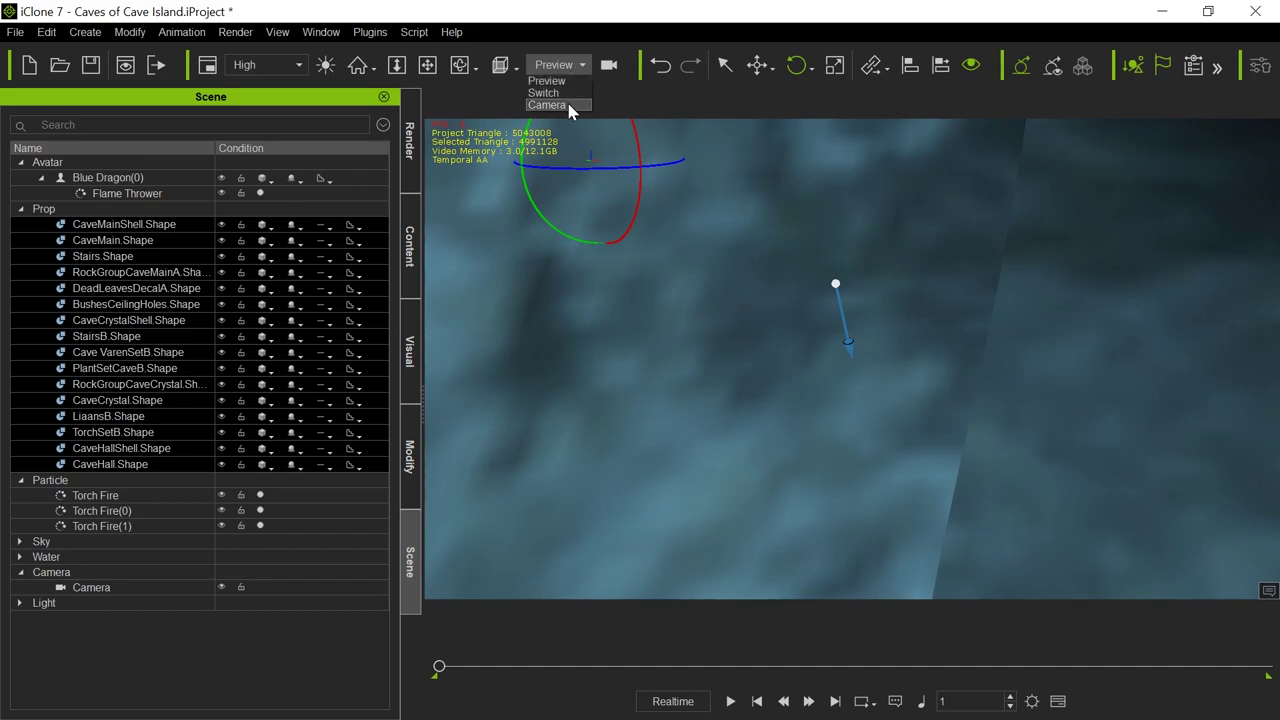
{"action": "left_click", "coordinate": [568, 105]}
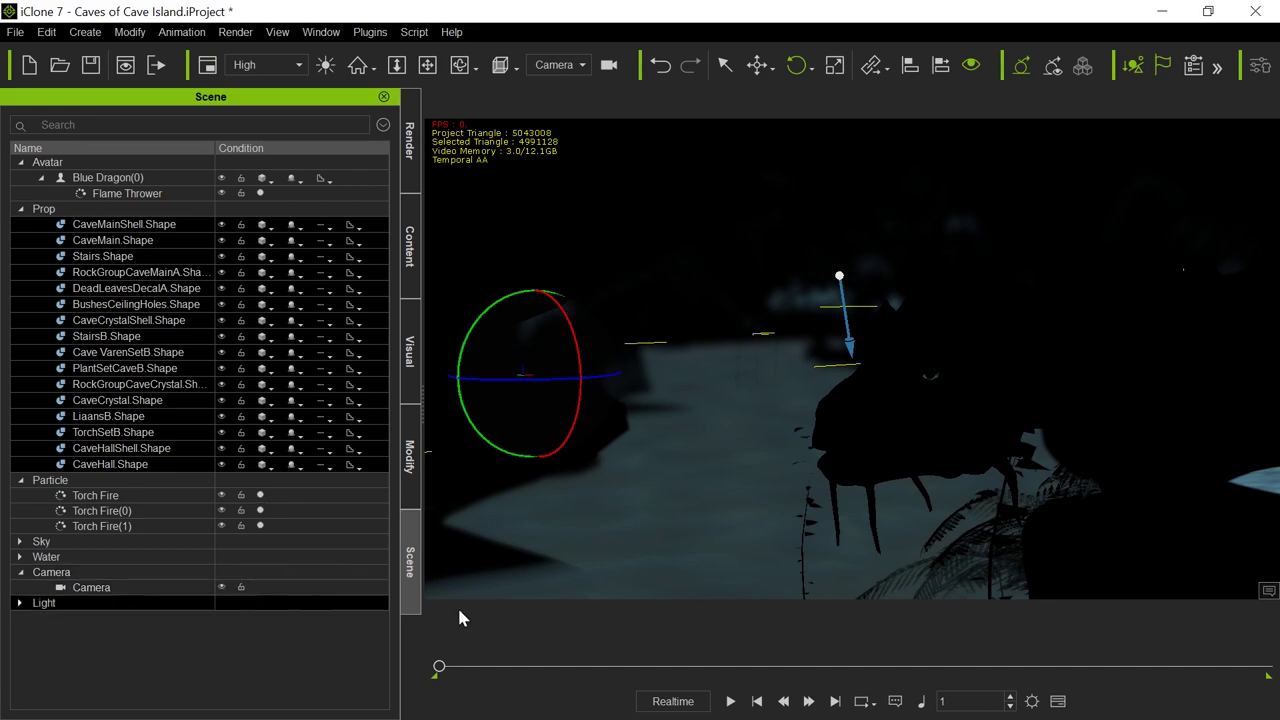
{"action": "left_click", "coordinate": [524, 576]}
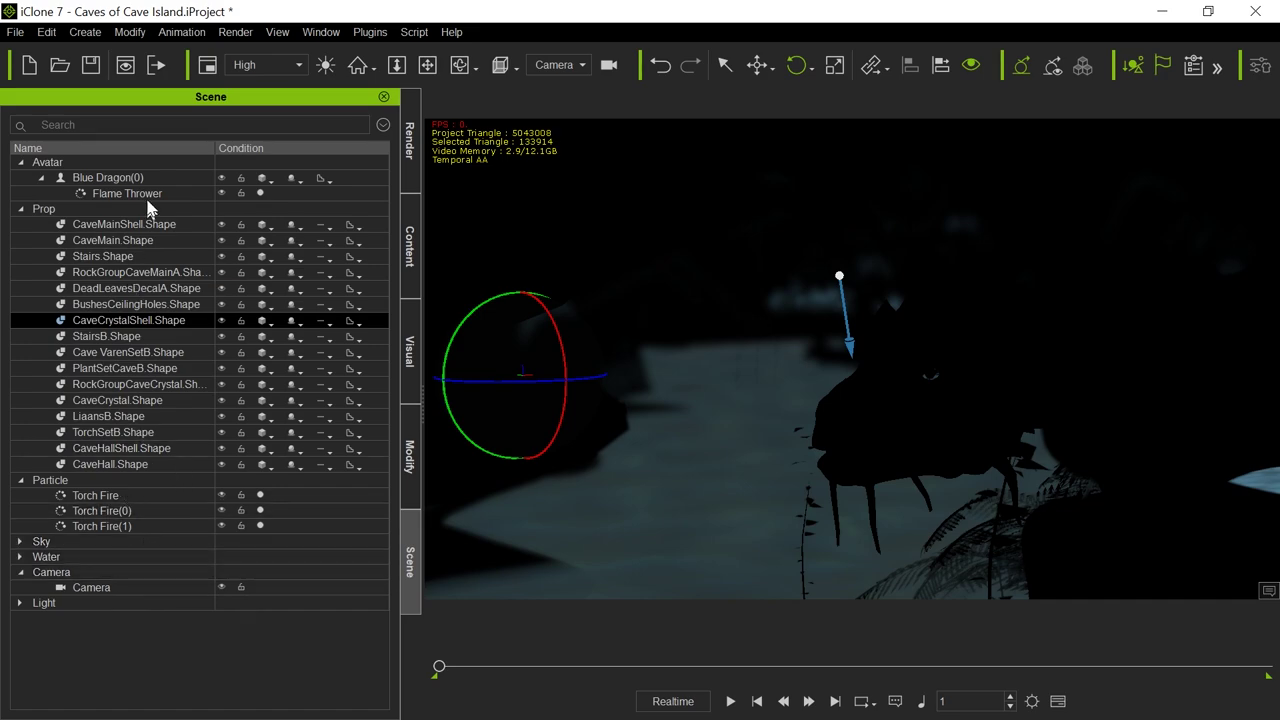
Check the scene lighting by hiding and reshowing the Dir. Light, and check the Sky's visibility state.
{"action": "left_click", "coordinate": [20, 603]}
{"action": "left_click", "coordinate": [110, 619]}
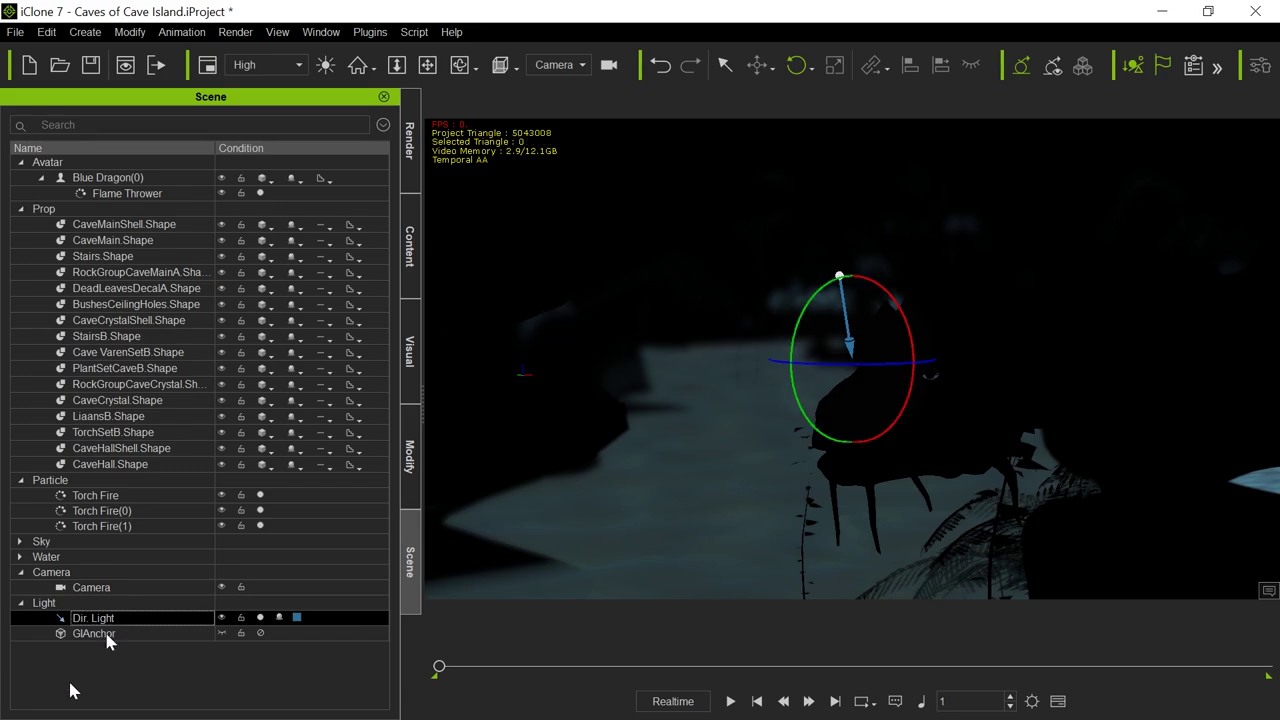
{"action": "left_click", "coordinate": [221, 618]}
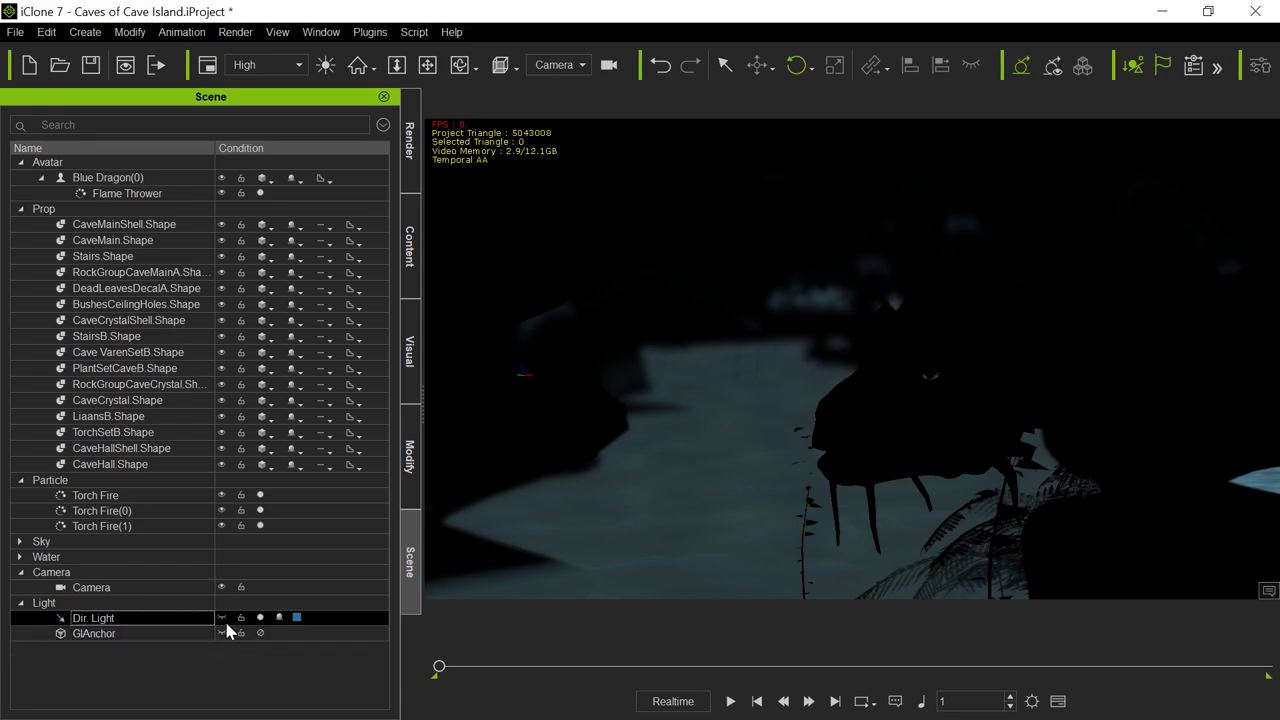
{"action": "left_click", "coordinate": [221, 618]}
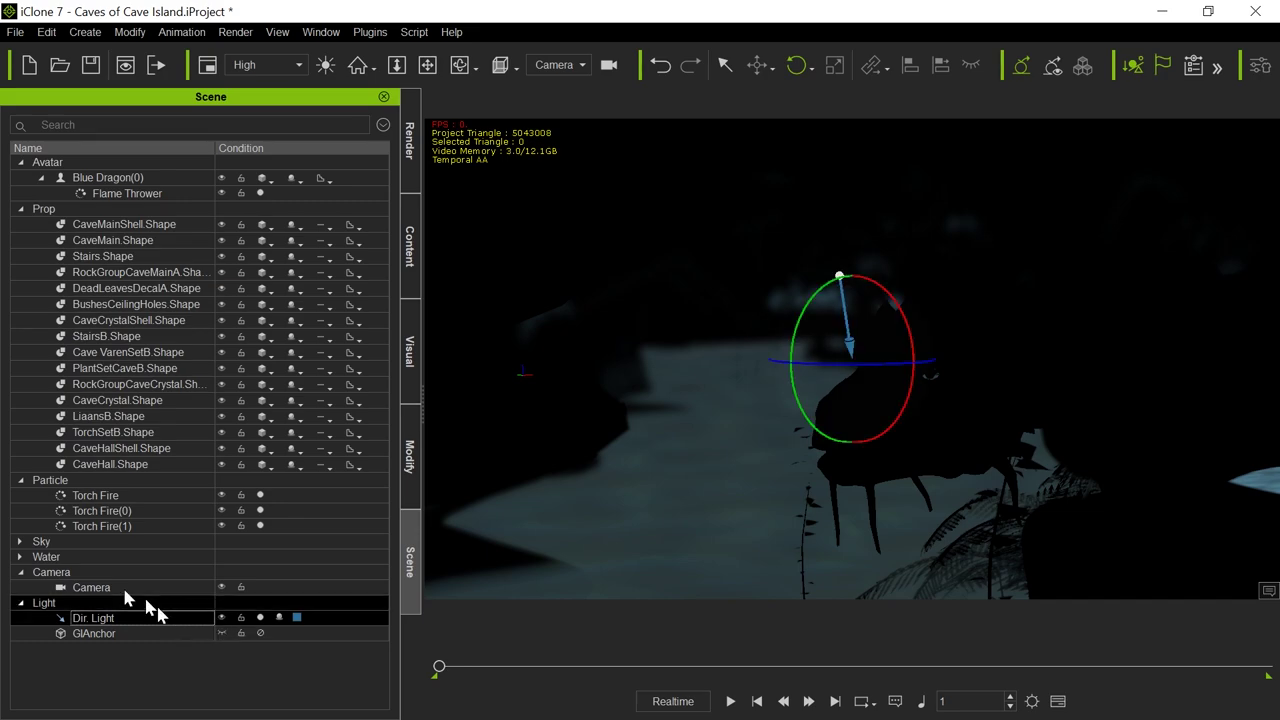
{"action": "left_click", "coordinate": [19, 541]}
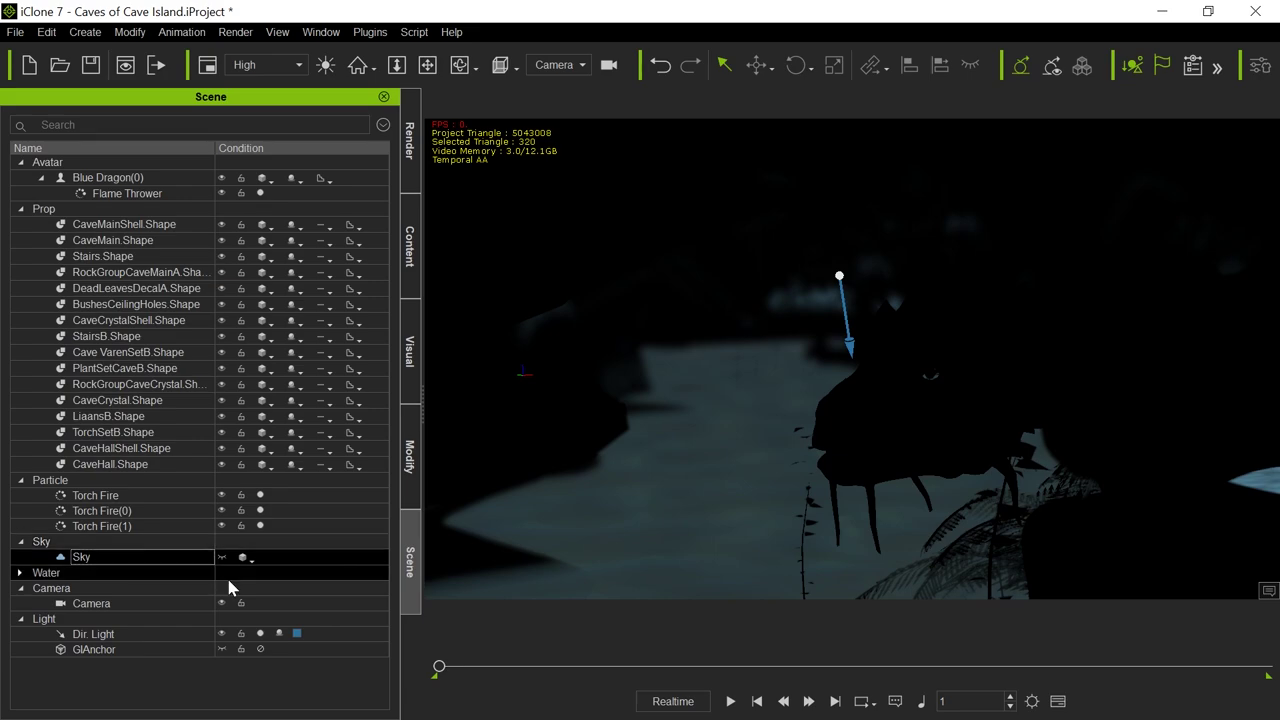
Play the animation through the camera from frame 1, pausing at frames 190 and 1489, to review the dragon's fire breath.
{"action": "left_click", "coordinate": [730, 703]}
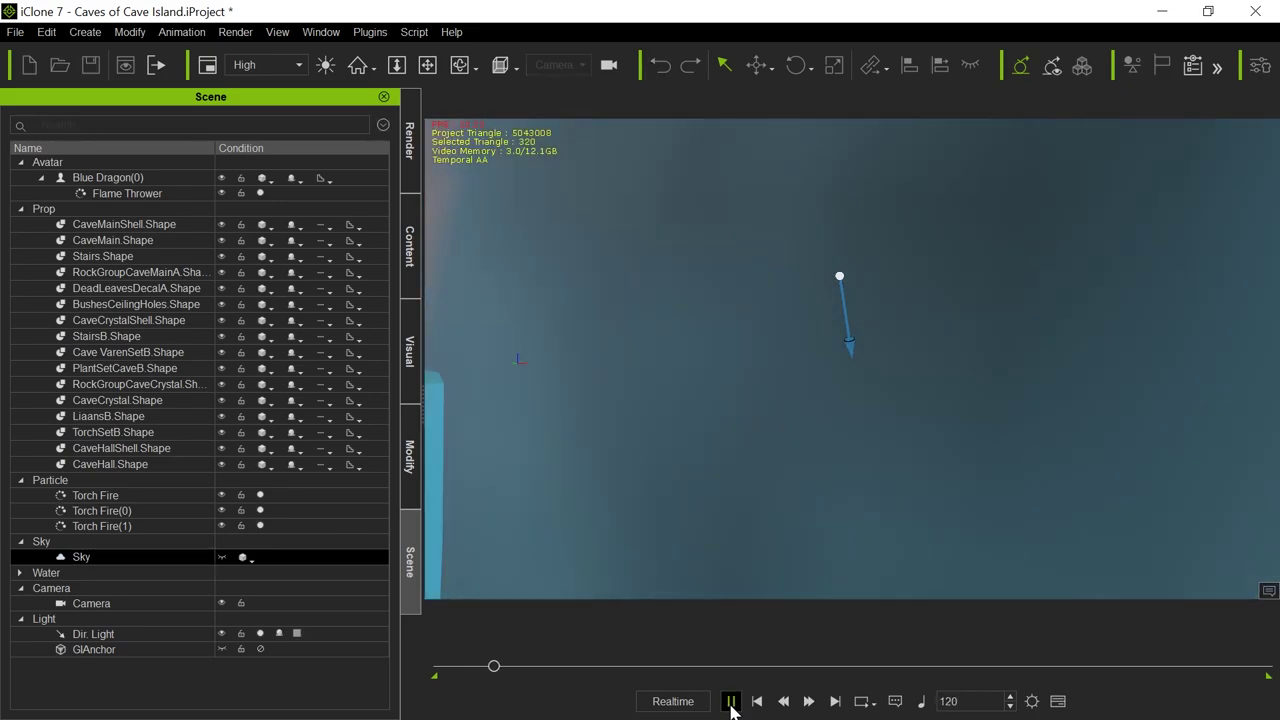
{"action": "left_click", "coordinate": [730, 703]}
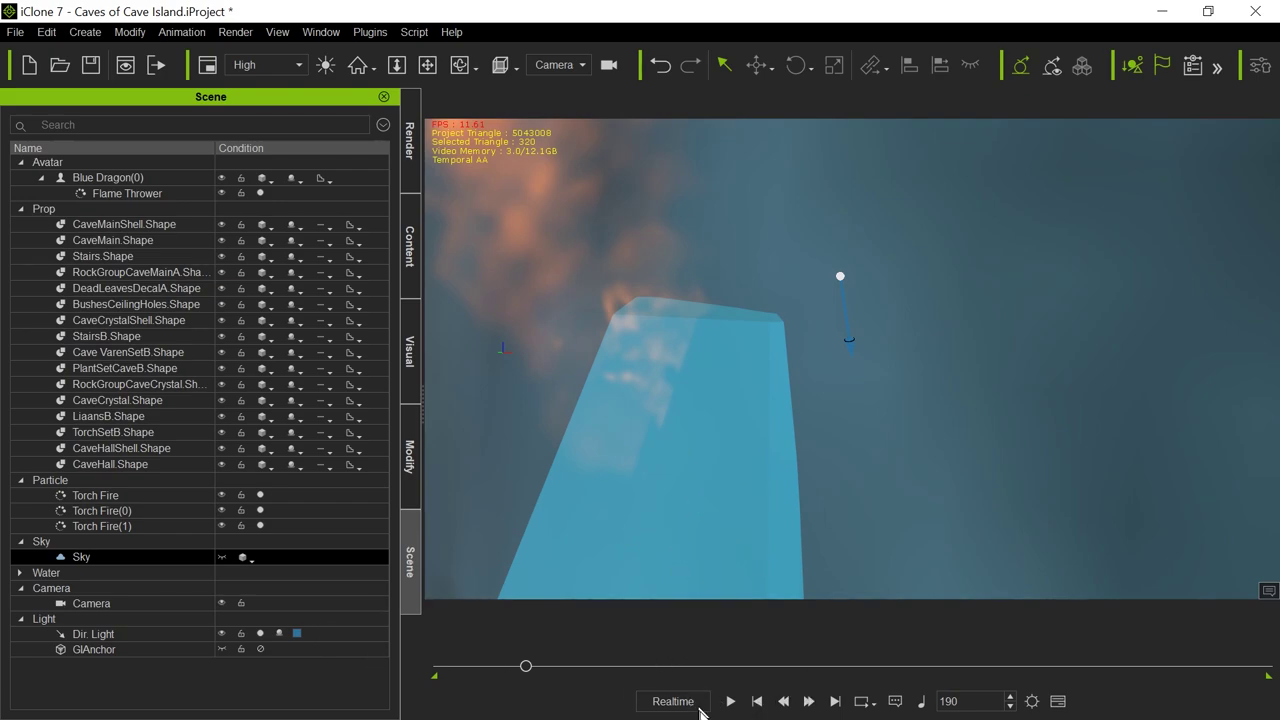
{"action": "left_click", "coordinate": [732, 701]}
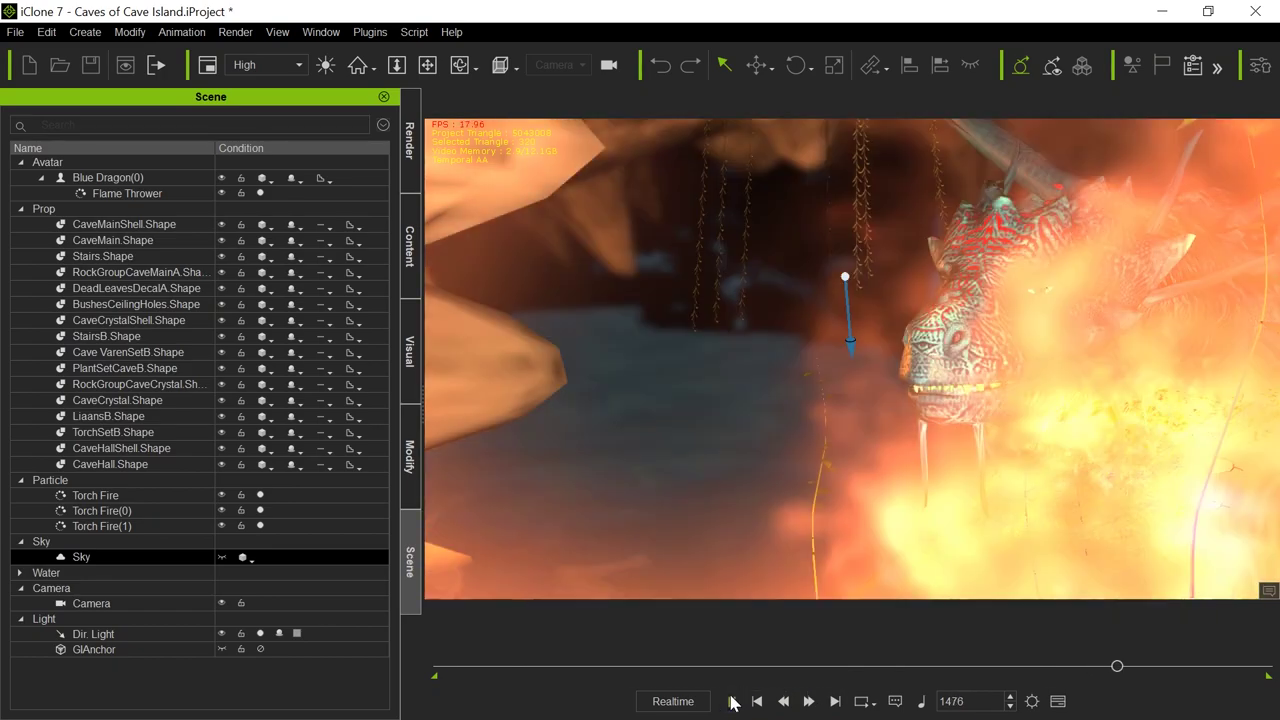
{"action": "left_click", "coordinate": [733, 703]}
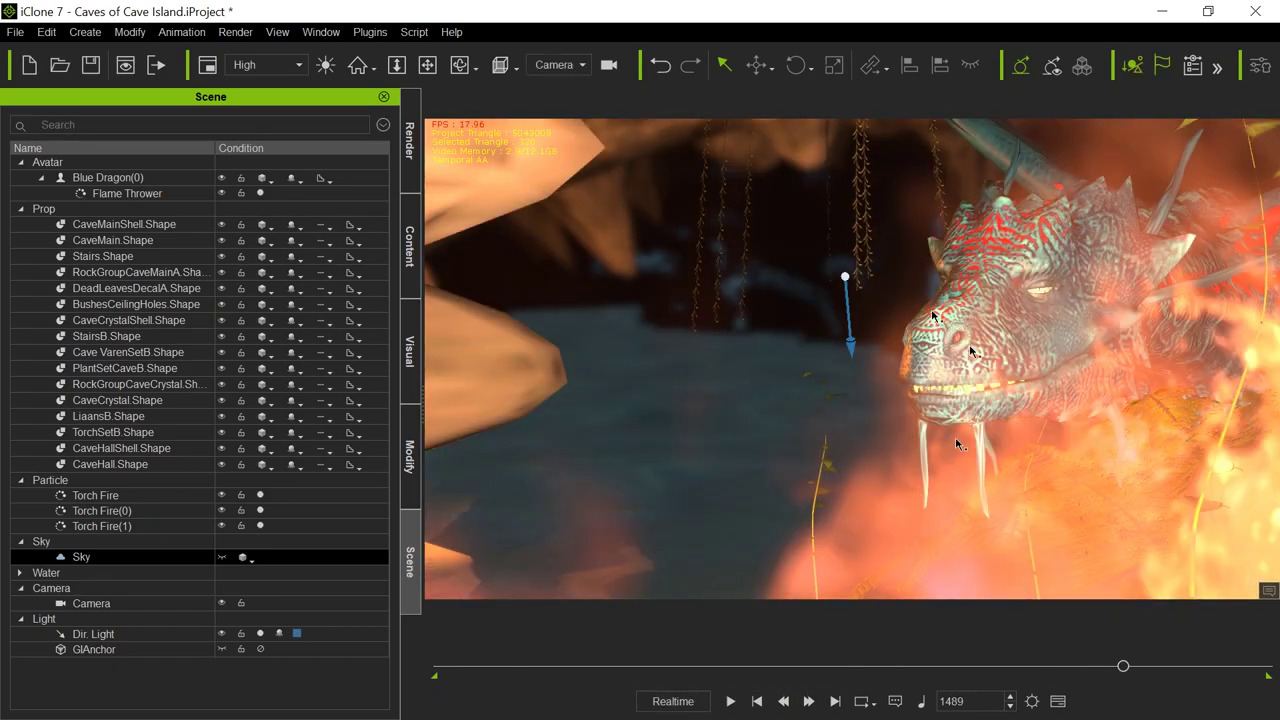